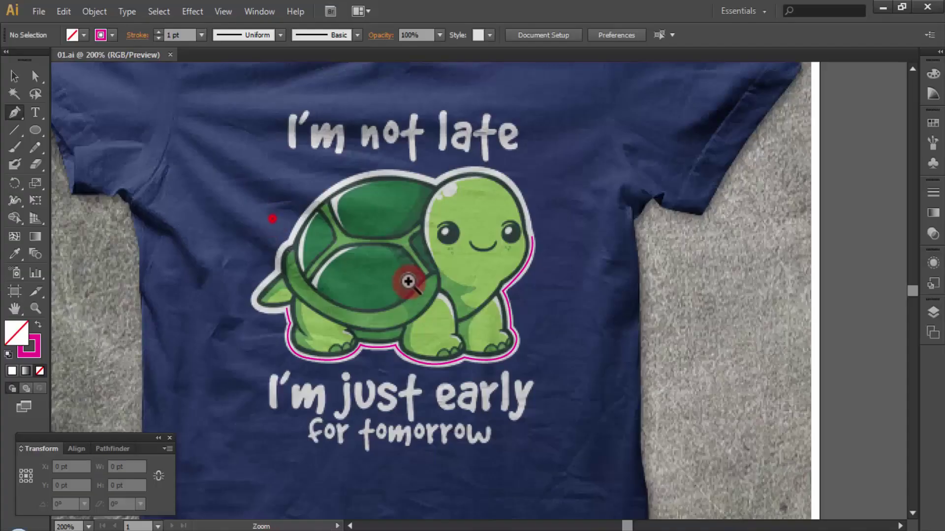
# Continue the magenta outline from its open end over the shell top toward the head
pyautogui.moveTo(277, 212); pyautogui.dragTo(349, 285)
pyautogui.click(335, 236)
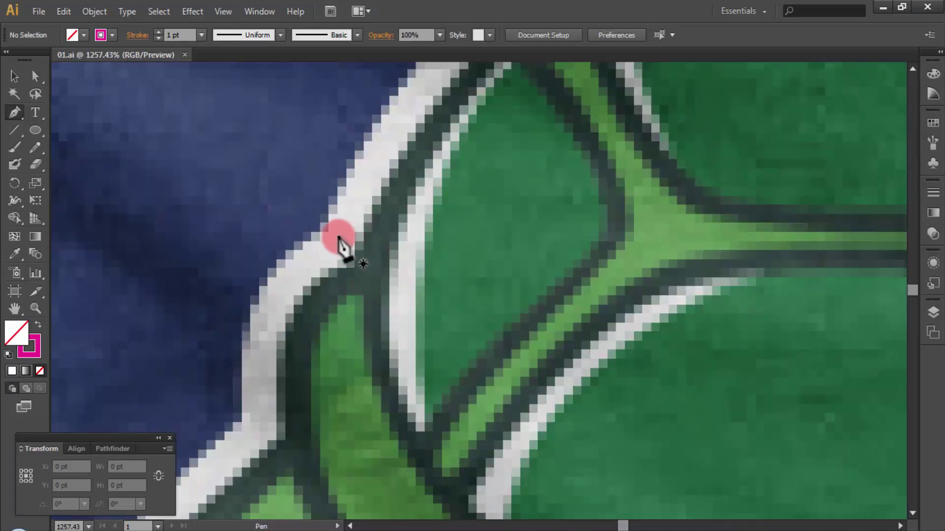
pyautogui.keyDown('alt'); pyautogui.click(511, 244); pyautogui.keyUp('alt')
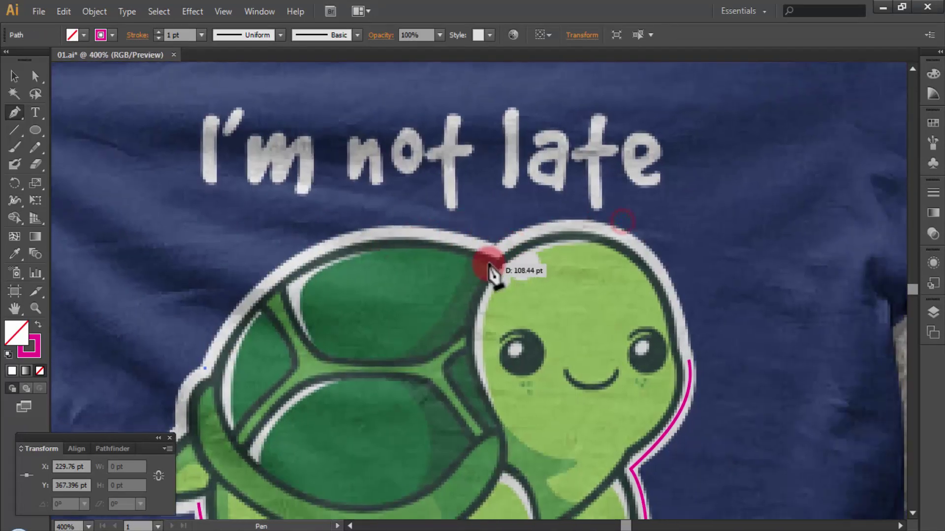
pyautogui.moveTo(498, 250); pyautogui.dragTo(521, 257)
pyautogui.moveTo(578, 268); pyautogui.dragTo(717, 335)
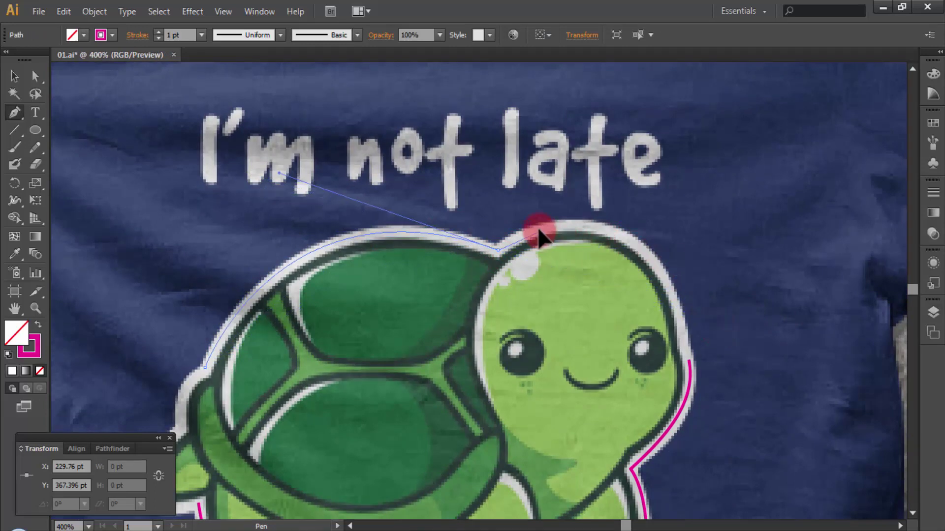
pyautogui.moveTo(536, 229); pyautogui.dragTo(534, 222)
pyautogui.scroll(-5, 615, 194)
pyautogui.hscroll(3, 616, 194)
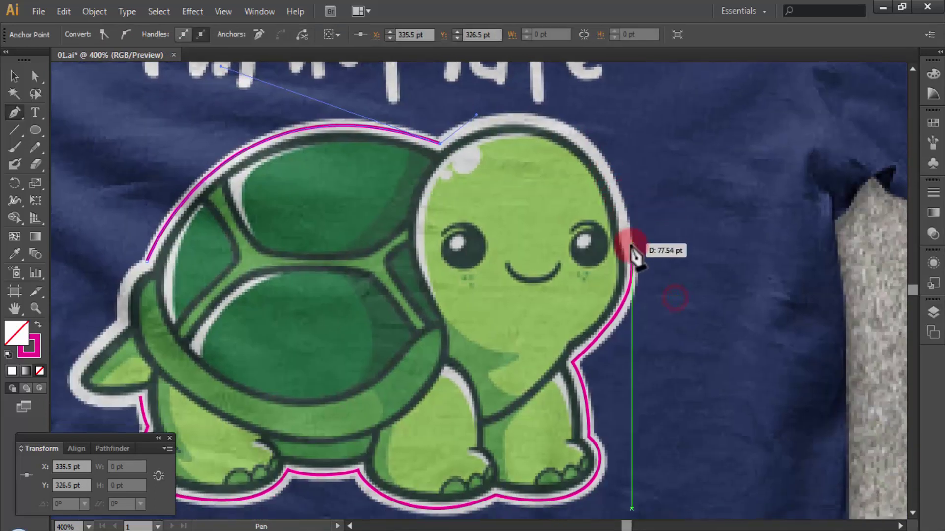
pyautogui.moveTo(630, 255); pyautogui.dragTo(636, 296)
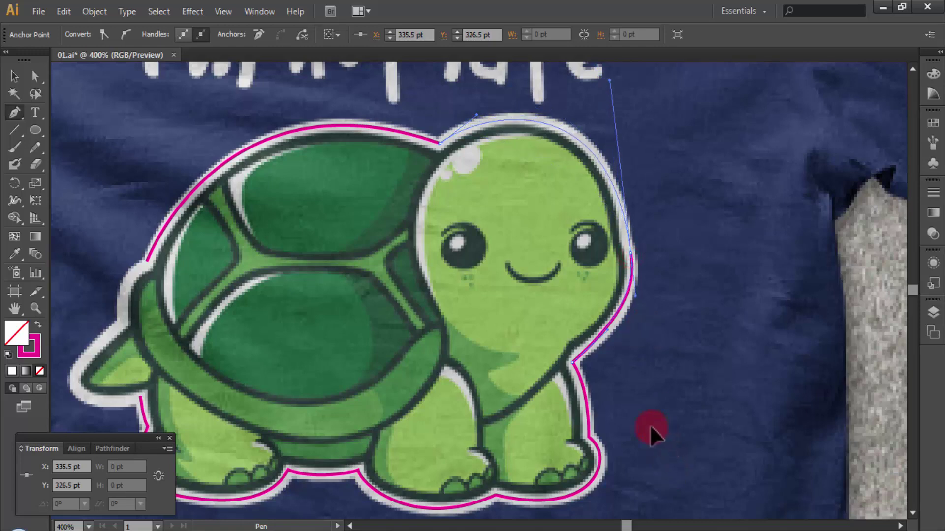
pyautogui.keyDown('ctrl'); pyautogui.click(700, 364); pyautogui.keyUp('ctrl')
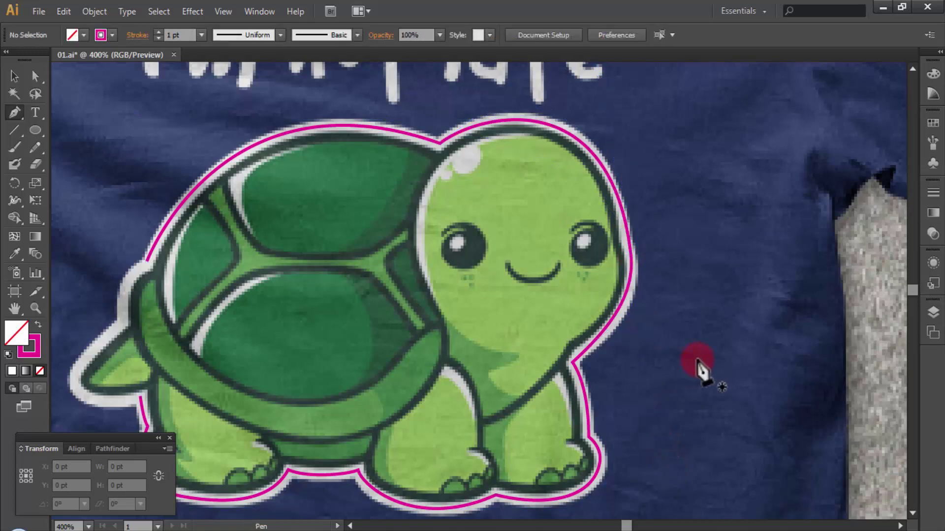
# Trace the outline down the shell's back edge and around the tail, closing it at the start anchor
pyautogui.moveTo(192, 304); pyautogui.dragTo(369, 201)
pyautogui.click(372, 197)
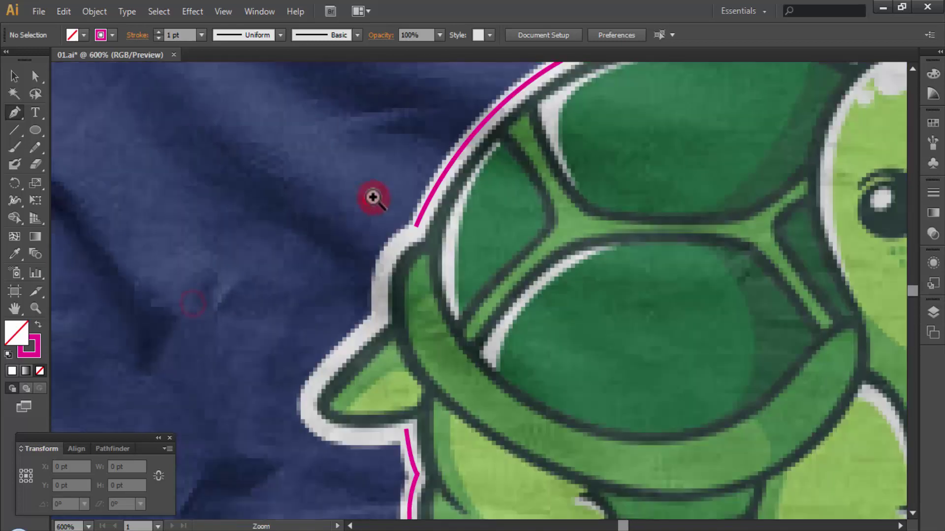
pyautogui.click(418, 223)
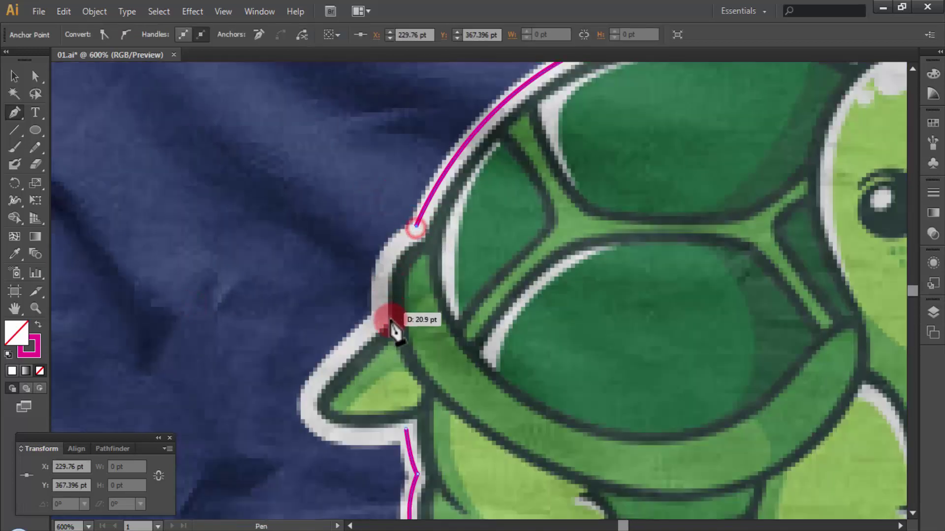
pyautogui.moveTo(378, 315); pyautogui.dragTo(387, 381)
pyautogui.click(327, 356)
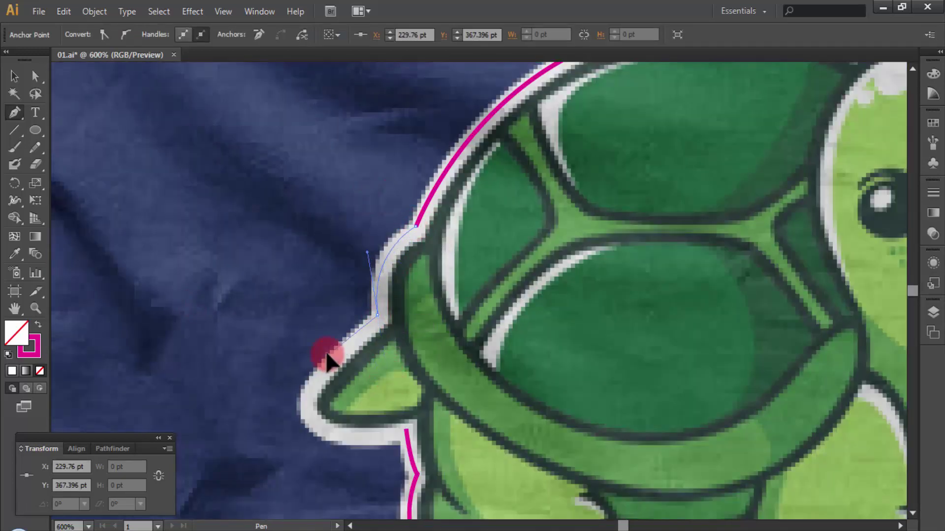
pyautogui.scroll(-5, 336, 369)
pyautogui.moveTo(277, 288); pyautogui.dragTo(310, 319)
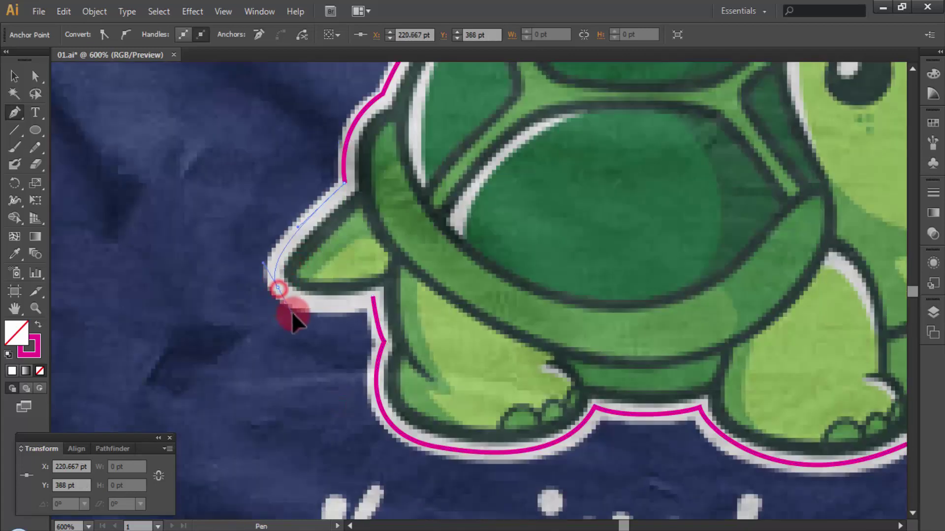
pyautogui.click(373, 297)
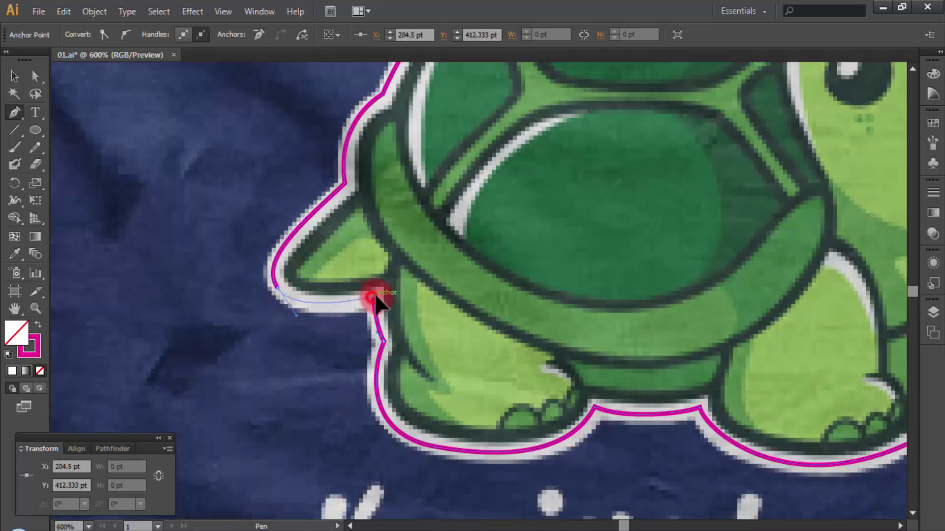
pyautogui.keyDown('ctrl'); pyautogui.click(457, 292); pyautogui.keyUp('ctrl')
pyautogui.keyDown('alt'); pyautogui.scroll(-2, 565, 281); pyautogui.keyUp('alt')
pyautogui.scroll(-2, 574, 281)
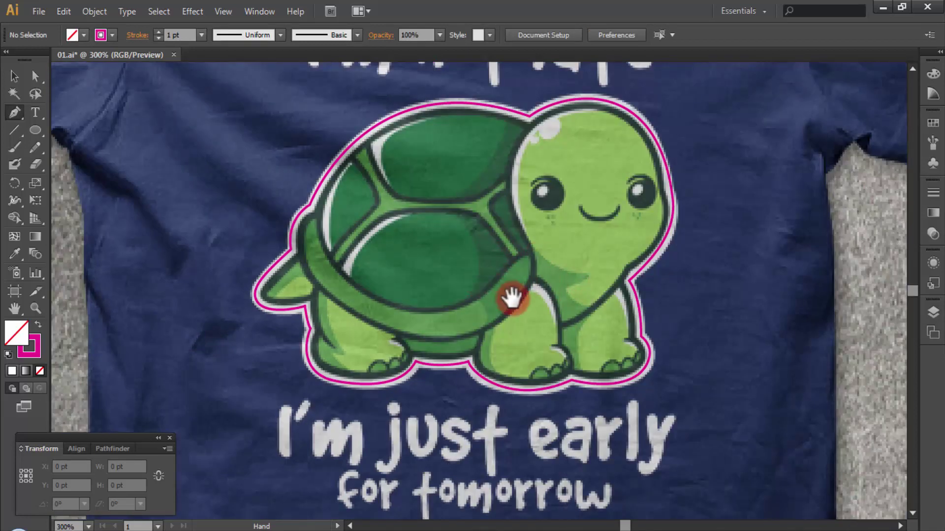
# Select the turtle outline, set its stroke weight to 6 pt, then delete it
pyautogui.keyDown('ctrl'); pyautogui.click(514, 296); pyautogui.keyUp('ctrl')
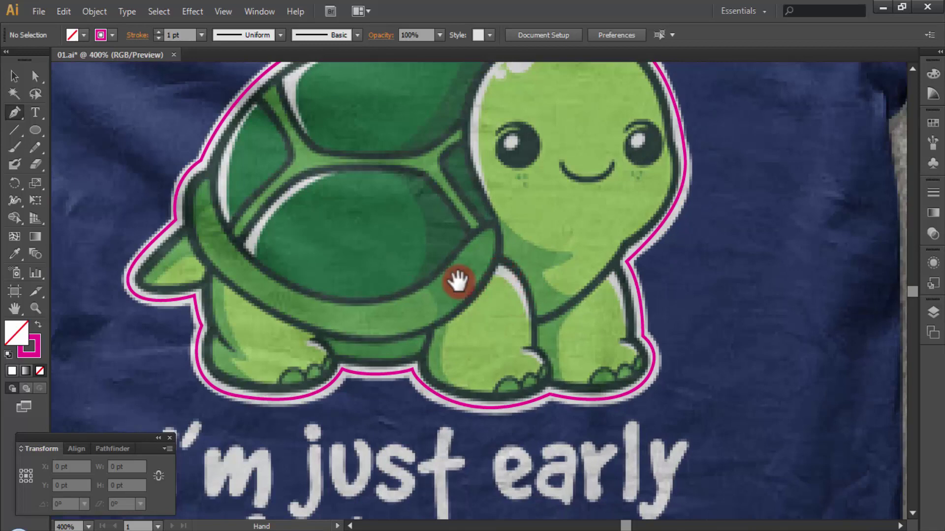
pyautogui.moveTo(449, 261); pyautogui.dragTo(460, 320)
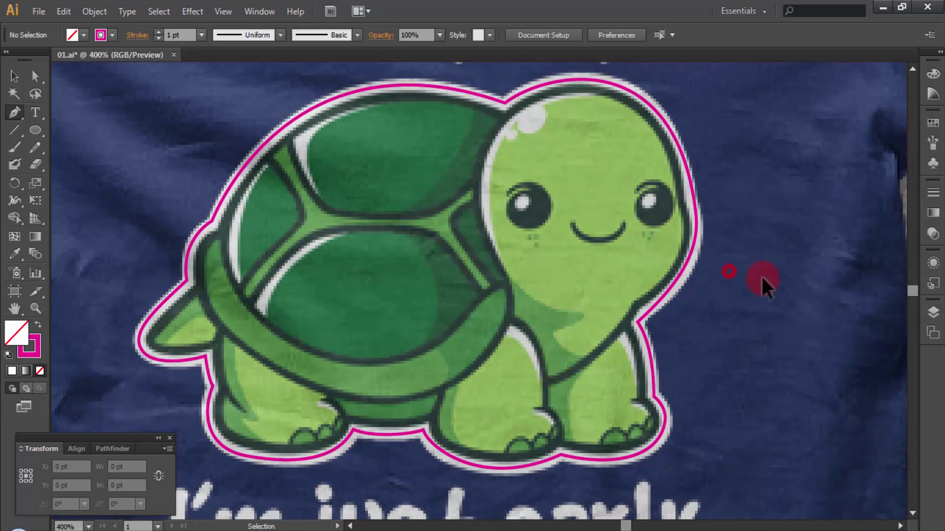
pyautogui.hotkey('ctrl', 'a')
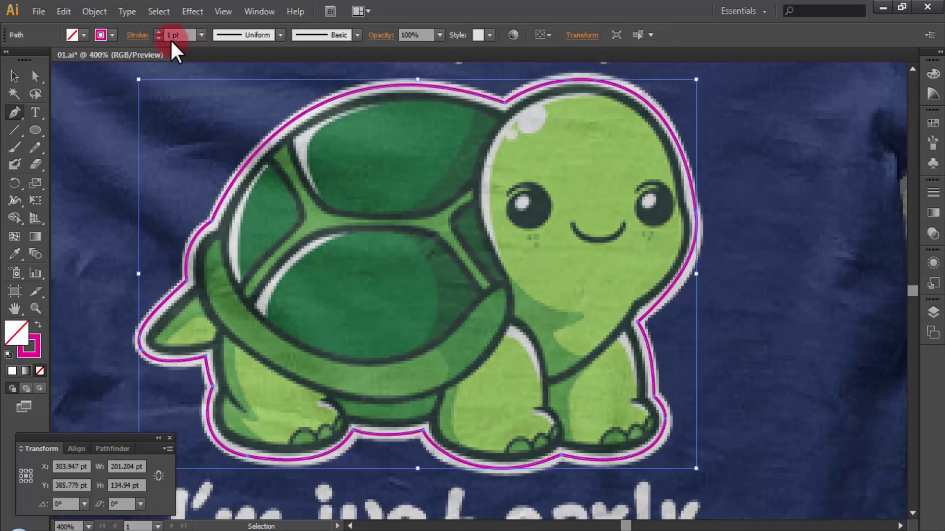
pyautogui.click(158, 32)
pyautogui.press('Delete')
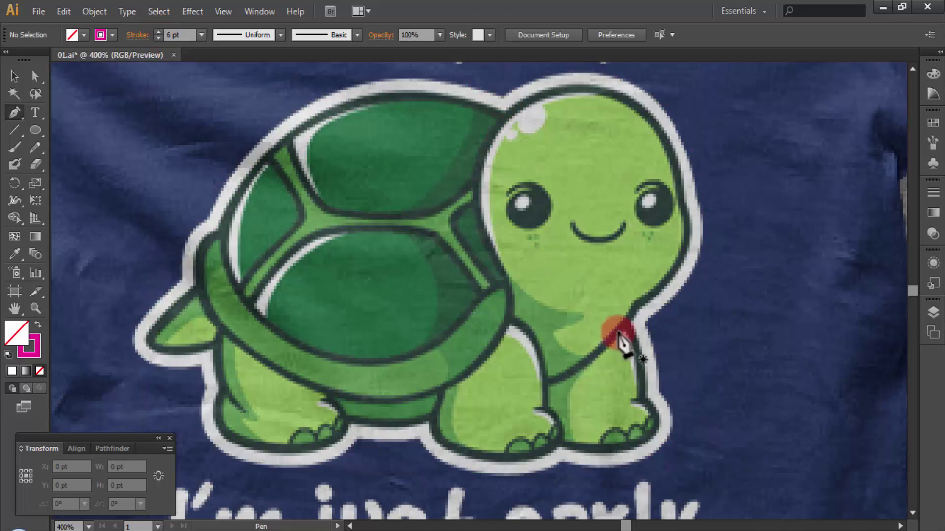
# Draw a curve from the neck to the front leg and thin its stroke to 3 pt
pyautogui.moveTo(636, 306)
pyautogui.mouseDown()
pyautogui.moveTo(548, 392)
pyautogui.moveTo(470, 418)
pyautogui.mouseUp()
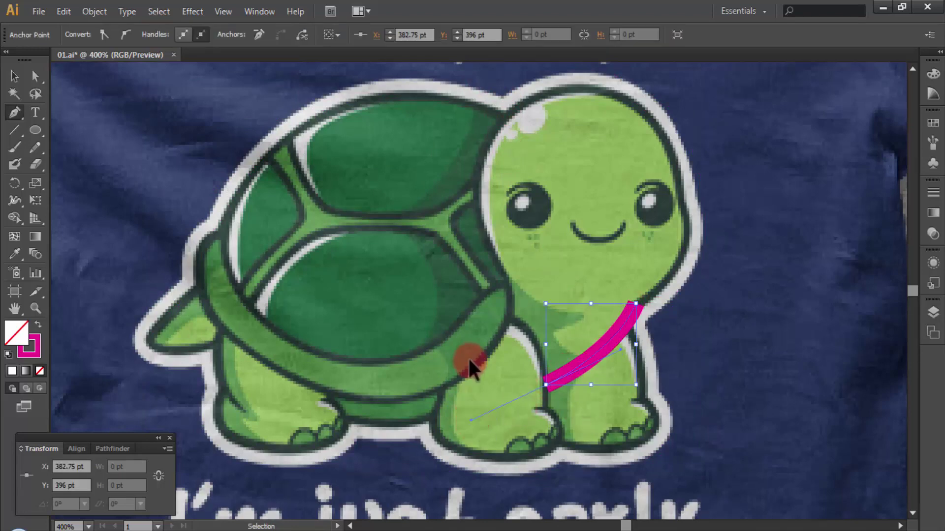
pyautogui.keyDown('ctrl'); pyautogui.click(489, 368); pyautogui.keyUp('ctrl')
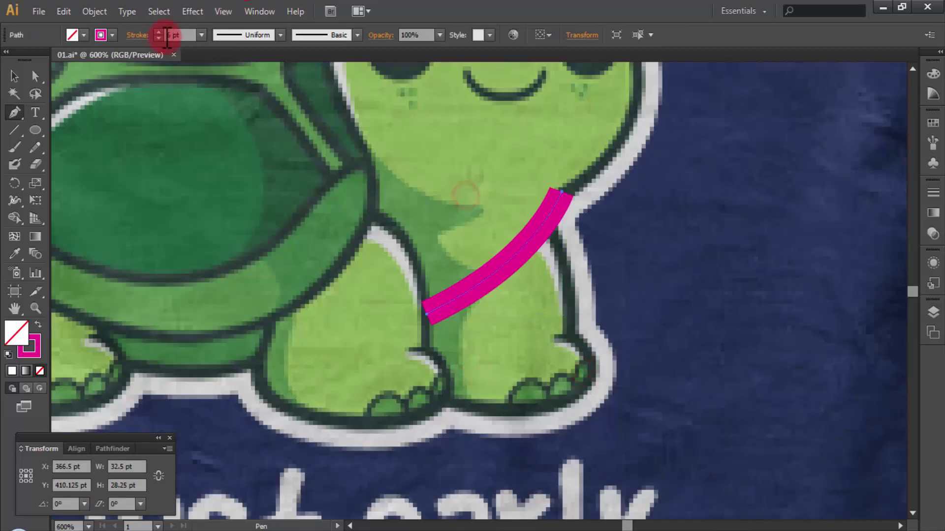
pyautogui.click(157, 38)
pyautogui.keyDown('ctrl'); pyautogui.click(377, 214); pyautogui.keyUp('ctrl')
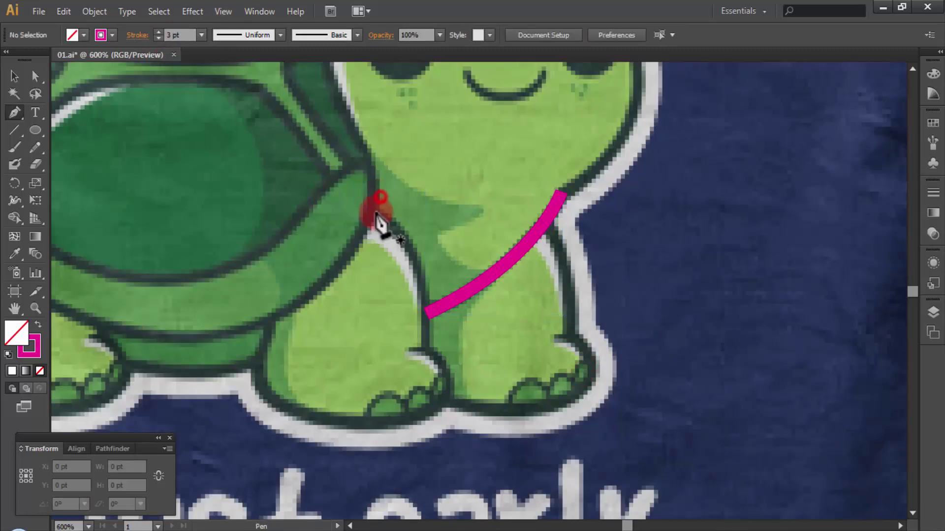
# Trace a line from the shell down the front leg, around the front foot and back up
pyautogui.click(370, 215)
pyautogui.scroll(-3, 468, 305)
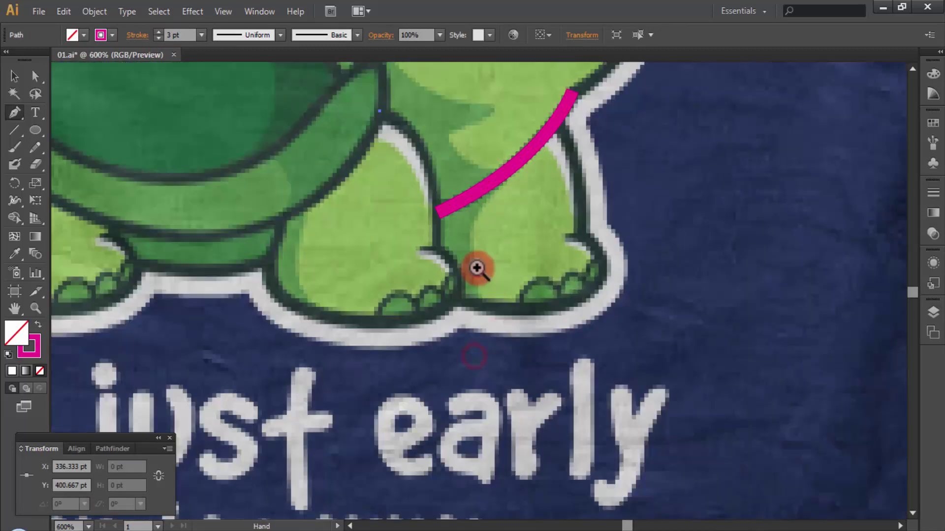
pyautogui.moveTo(434, 252); pyautogui.dragTo(415, 366)
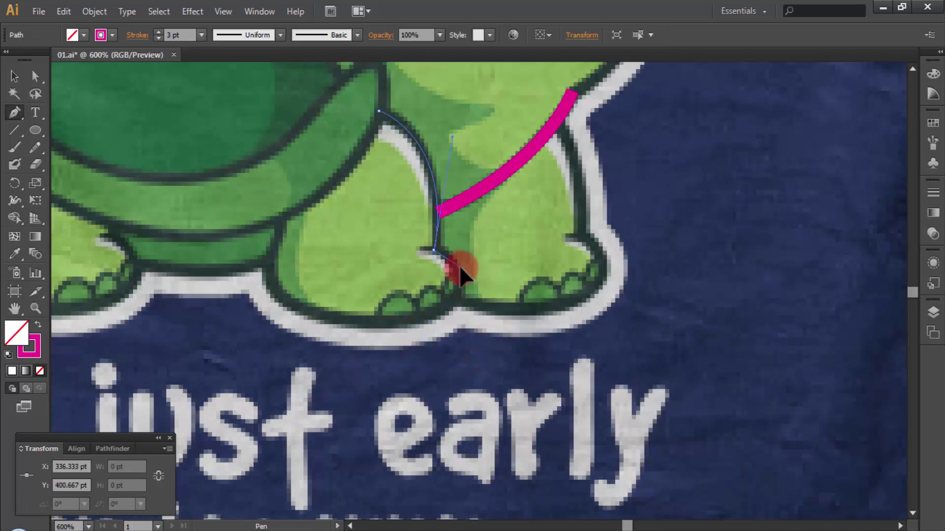
pyautogui.moveTo(418, 321); pyautogui.dragTo(372, 334)
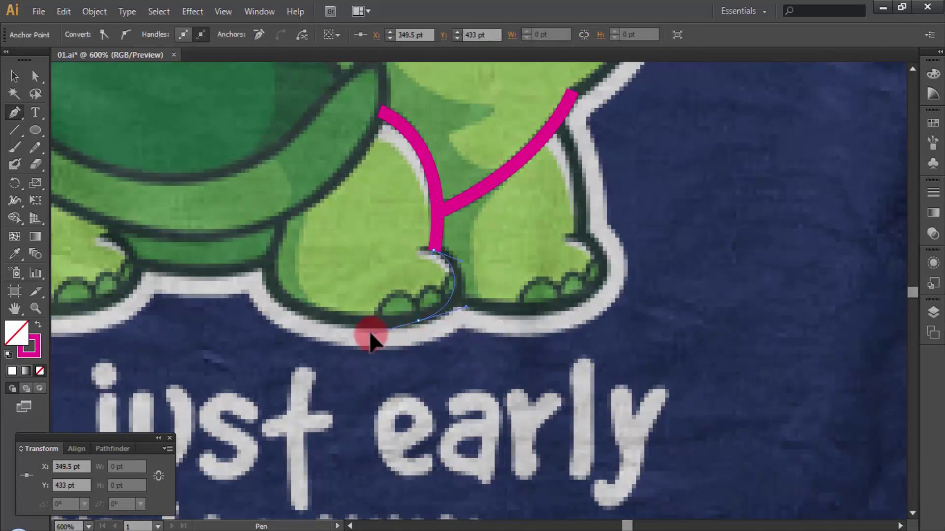
pyautogui.moveTo(271, 279); pyautogui.dragTo(260, 234)
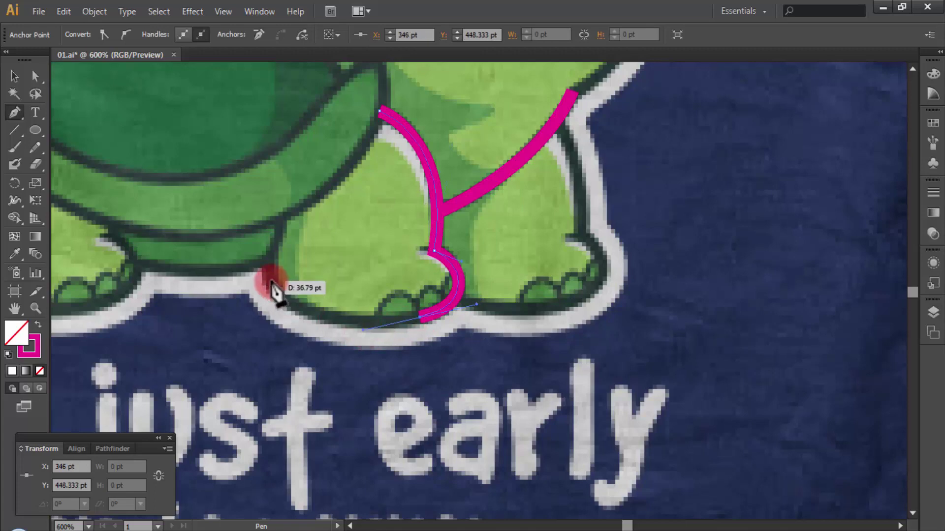
pyautogui.moveTo(263, 266); pyautogui.dragTo(264, 266)
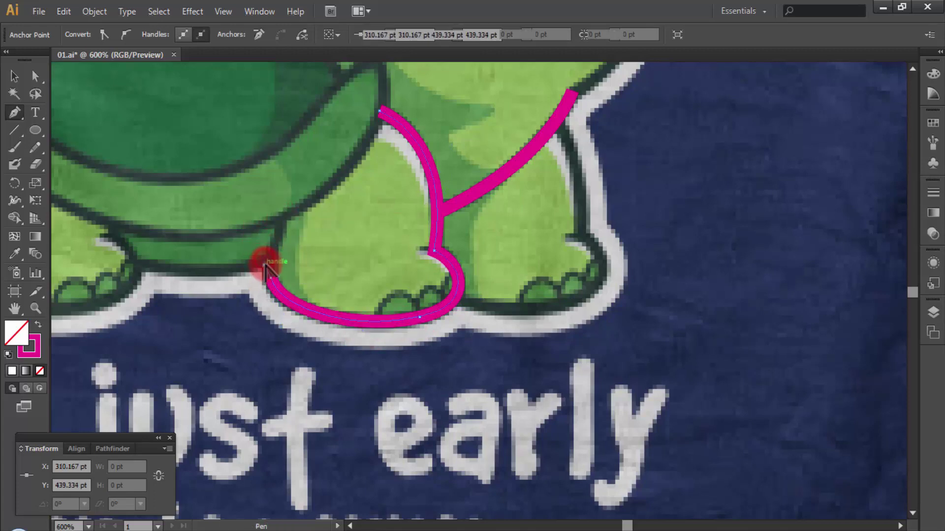
pyautogui.click(285, 216)
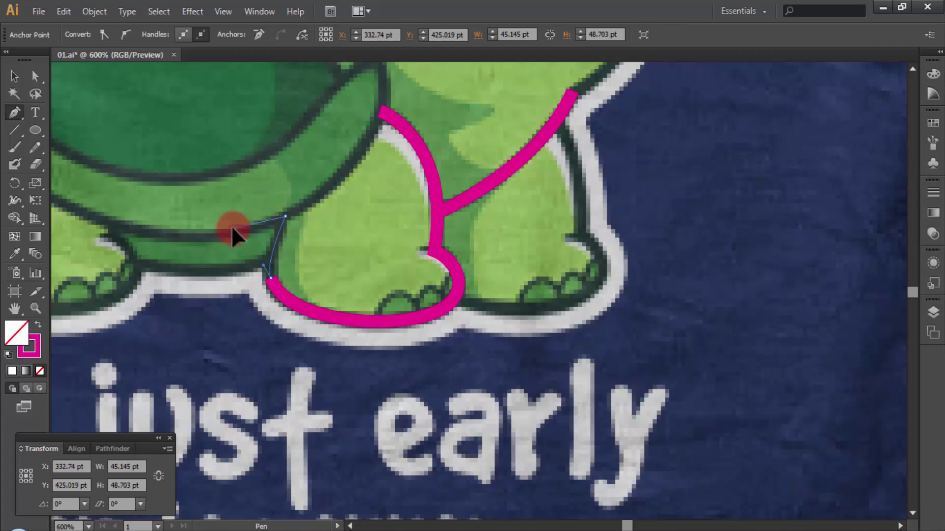
pyautogui.moveTo(285, 218); pyautogui.dragTo(305, 192)
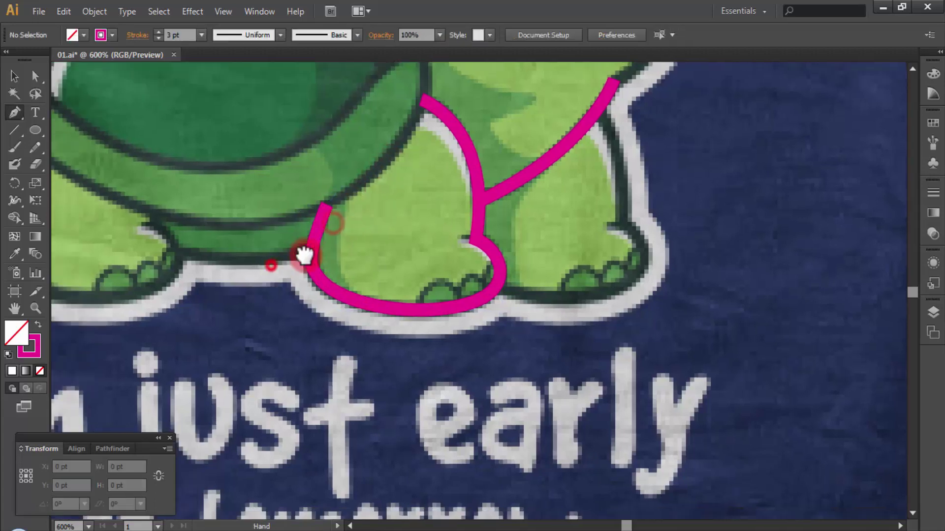
pyautogui.moveTo(312, 251)
pyautogui.mouseDown()
pyautogui.moveTo(182, 261)
pyautogui.moveTo(147, 238)
pyautogui.moveTo(299, 204)
pyautogui.mouseUp()
pyautogui.keyDown('ctrl'); pyautogui.click(148, 239); pyautogui.keyUp('ctrl')
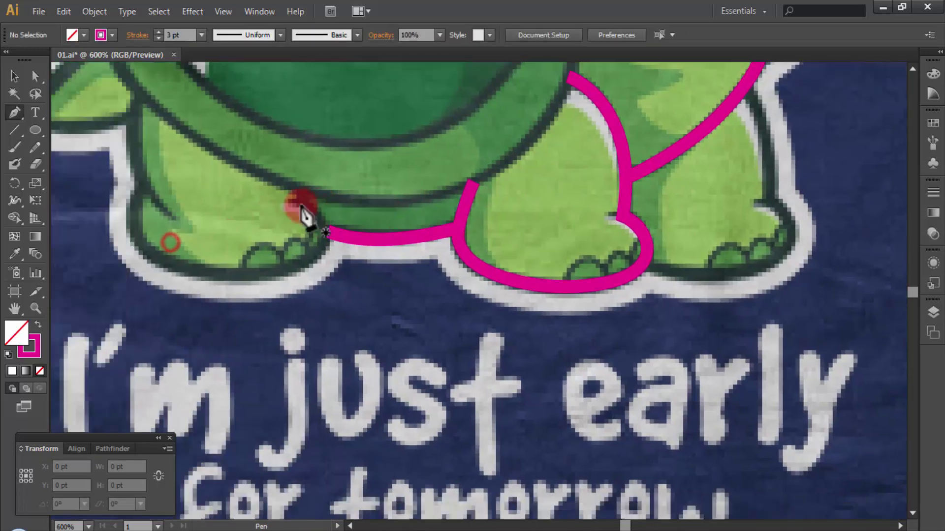
# Trace the back foot, back leg and tail tip, continuing up along the shell top
pyautogui.click(297, 199)
pyautogui.moveTo(372, 231)
pyautogui.mouseDown()
pyautogui.moveTo(330, 288)
pyautogui.moveTo(286, 249)
pyautogui.mouseUp()
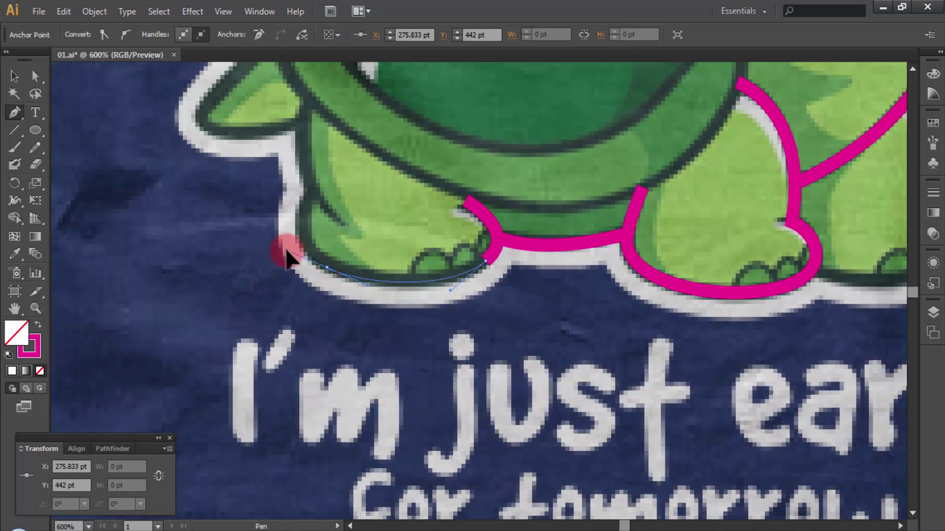
pyautogui.moveTo(328, 224)
pyautogui.mouseDown()
pyautogui.moveTo(333, 286)
pyautogui.moveTo(318, 257)
pyautogui.mouseUp()
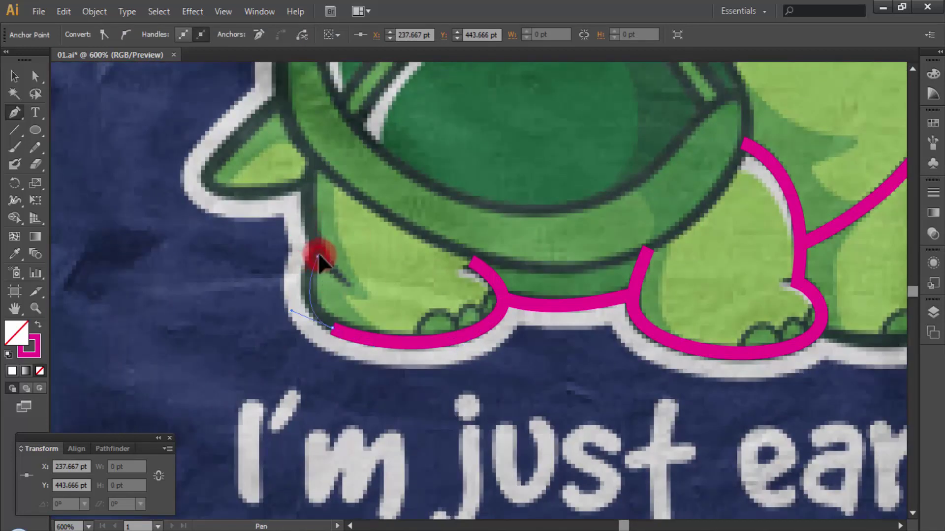
pyautogui.click(306, 203)
pyautogui.moveTo(312, 171); pyautogui.dragTo(306, 258)
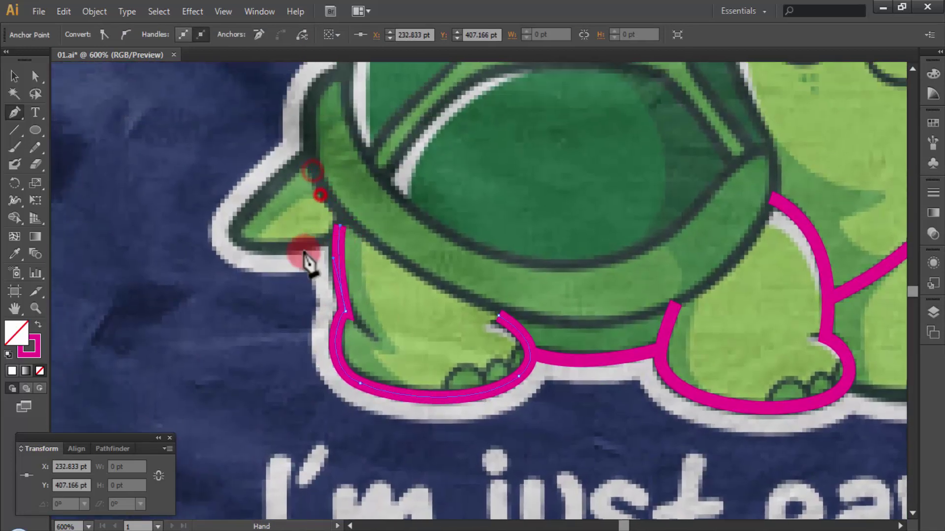
pyautogui.moveTo(252, 242); pyautogui.dragTo(208, 235)
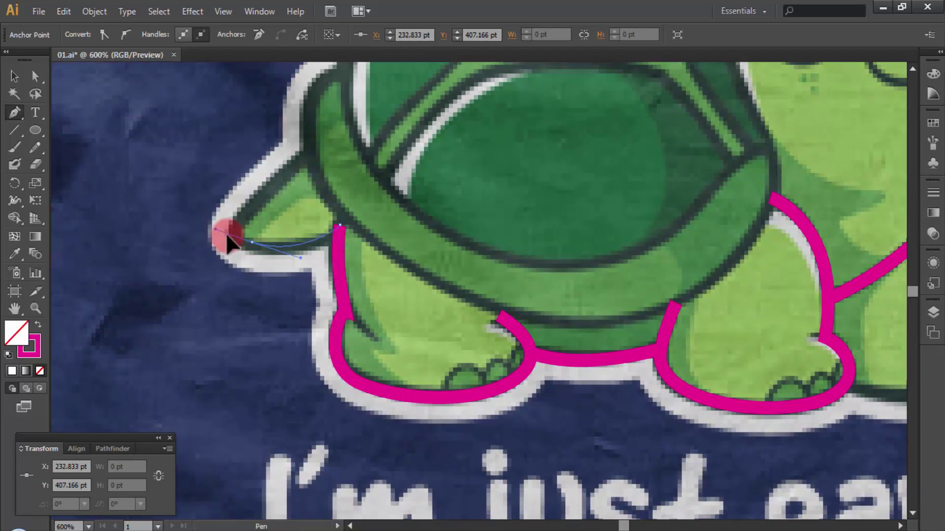
pyautogui.moveTo(272, 192); pyautogui.dragTo(279, 188)
pyautogui.click(314, 156)
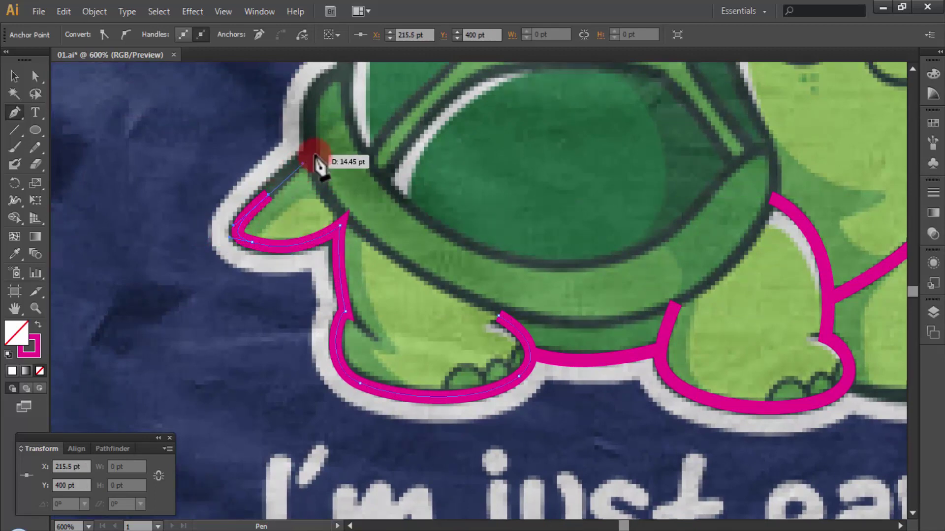
pyautogui.moveTo(318, 148); pyautogui.dragTo(321, 253)
pyautogui.moveTo(338, 195)
pyautogui.mouseDown()
pyautogui.moveTo(375, 213)
pyautogui.moveTo(348, 186)
pyautogui.moveTo(390, 274)
pyautogui.mouseUp()
pyautogui.moveTo(414, 140)
pyautogui.mouseDown()
pyautogui.moveTo(509, 130)
pyautogui.moveTo(541, 167)
pyautogui.moveTo(693, 227)
pyautogui.mouseUp()
pyautogui.hotkey('ctrl', '-')
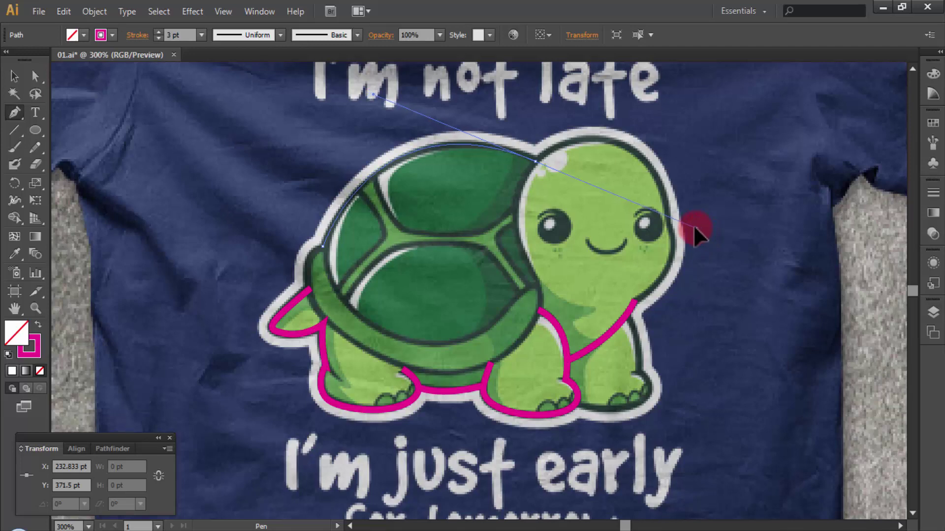
# Curve the outline over the head and down the neck
pyautogui.moveTo(693, 227); pyautogui.dragTo(566, 144)
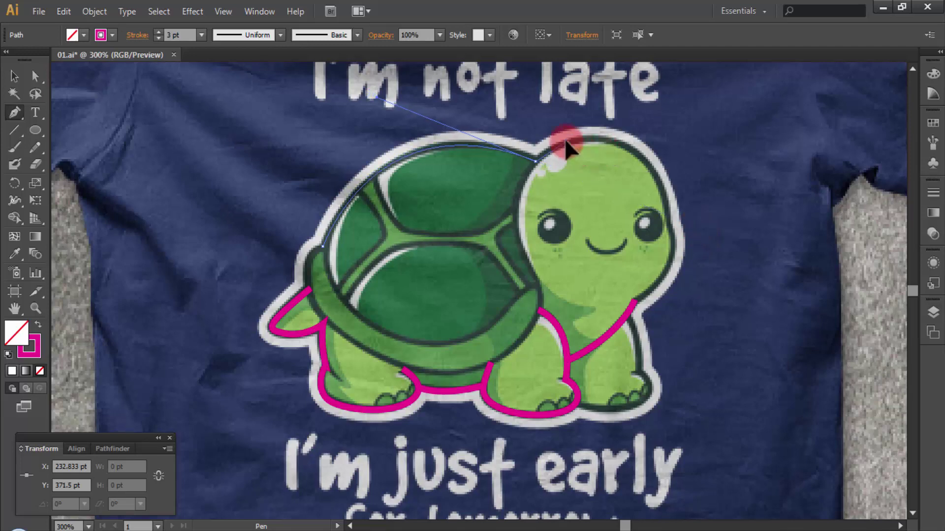
pyautogui.hotkey('ctrl', '+')
pyautogui.moveTo(616, 235)
pyautogui.mouseDown()
pyautogui.moveTo(549, 274)
pyautogui.moveTo(579, 427)
pyautogui.mouseUp()
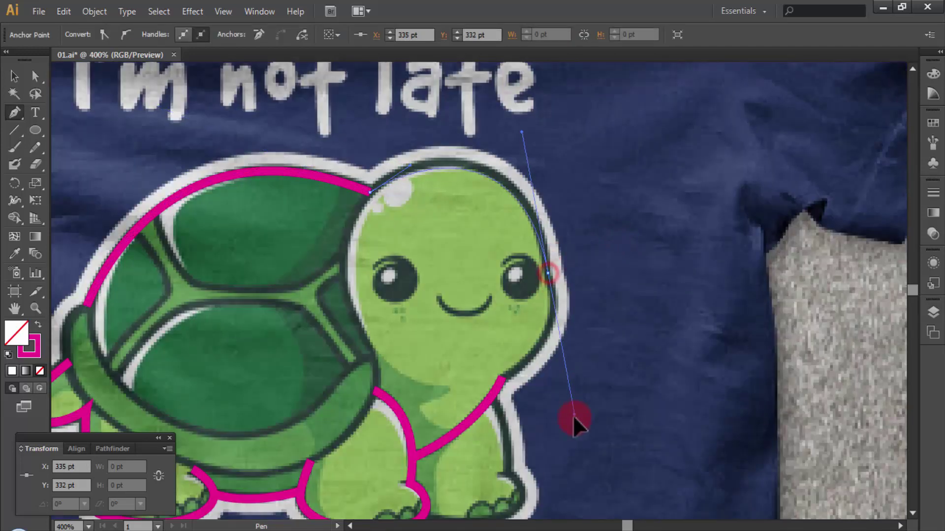
pyautogui.click(558, 313)
pyautogui.scroll(-3, 534, 331)
pyautogui.click(498, 277)
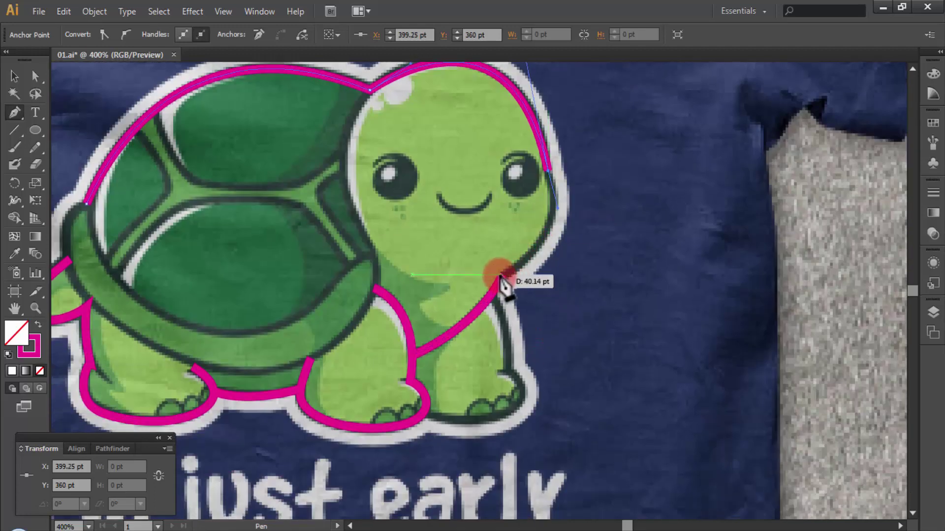
pyautogui.moveTo(502, 277); pyautogui.dragTo(449, 302)
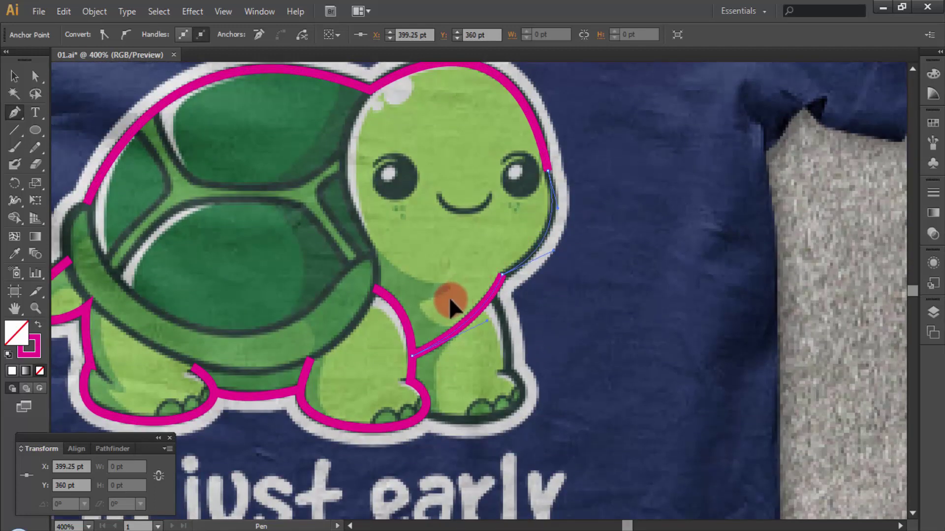
# Trace down the front leg and around the front foot, closing the outline at its start
pyautogui.keyDown('ctrl'); pyautogui.click(441, 270); pyautogui.keyUp('ctrl')
pyautogui.scroll(-3, 438, 246)
pyautogui.keyDown('ctrl'); pyautogui.click(507, 236); pyautogui.keyUp('ctrl')
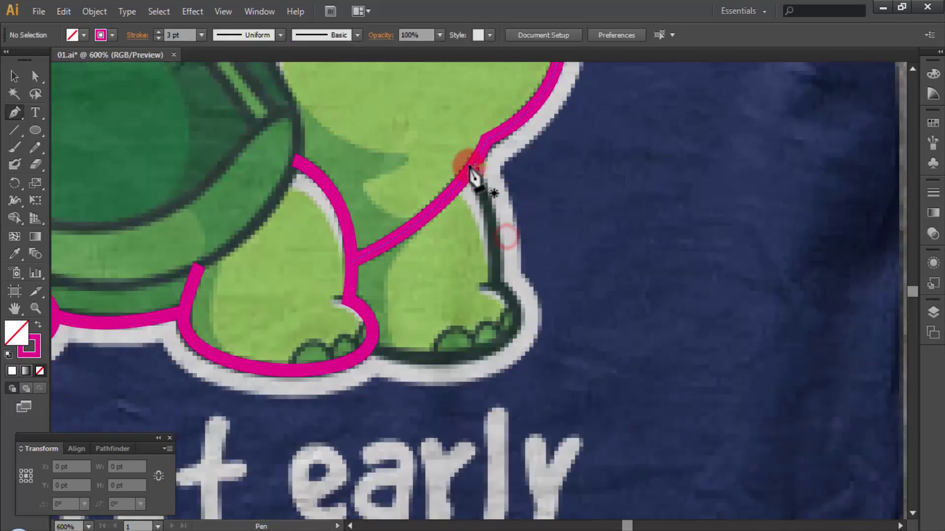
pyautogui.moveTo(472, 167)
pyautogui.mouseDown()
pyautogui.moveTo(499, 295)
pyautogui.moveTo(520, 307)
pyautogui.mouseUp()
pyautogui.moveTo(457, 358); pyautogui.dragTo(401, 372)
pyautogui.click(372, 345)
pyautogui.keyDown('ctrl'); pyautogui.click(428, 298); pyautogui.keyUp('ctrl')
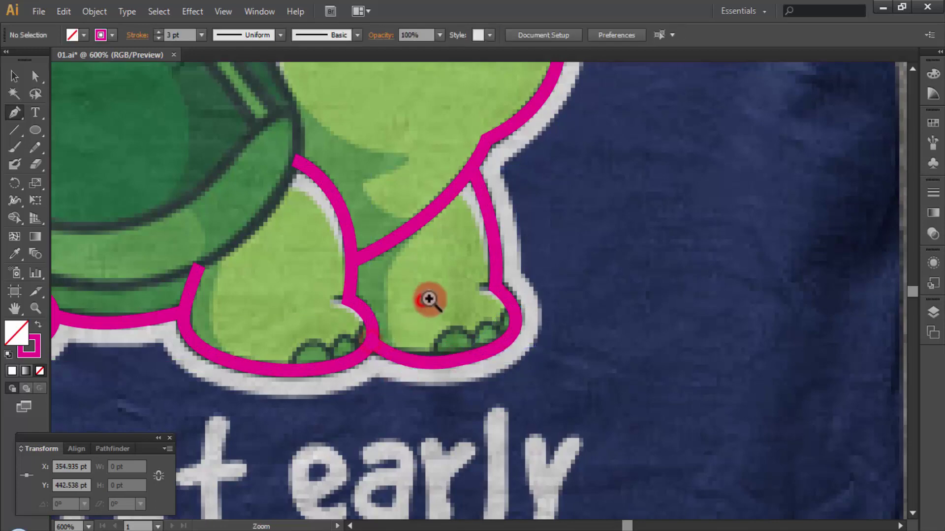
pyautogui.moveTo(383, 314); pyautogui.dragTo(412, 331)
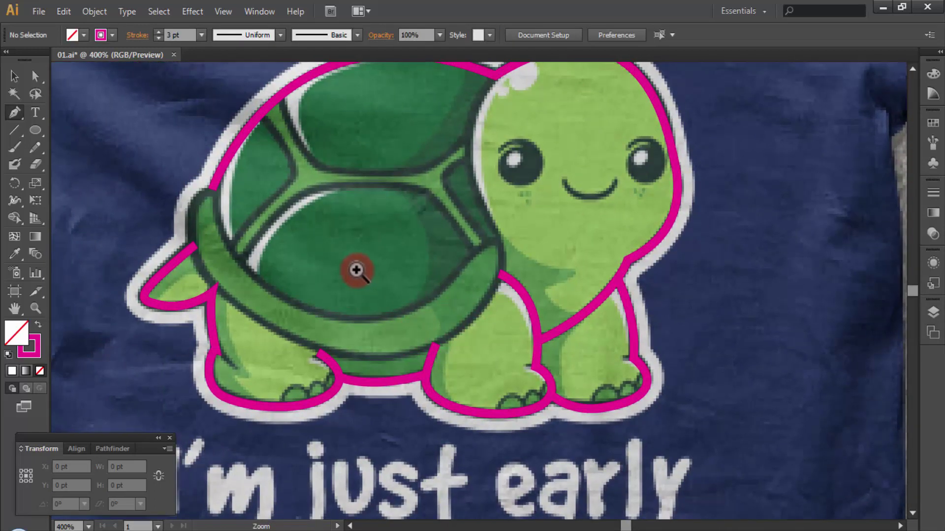
# Start a new path along the shell's lower rim from the tail side to its right end
pyautogui.keyDown('ctrl'); pyautogui.click(359, 271); pyautogui.keyUp('ctrl')
pyautogui.click(266, 178)
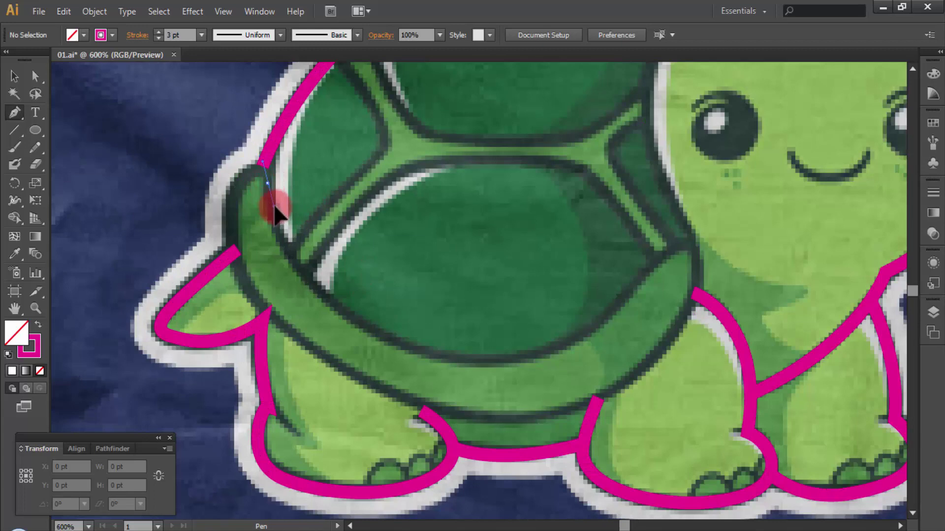
pyautogui.click(389, 351)
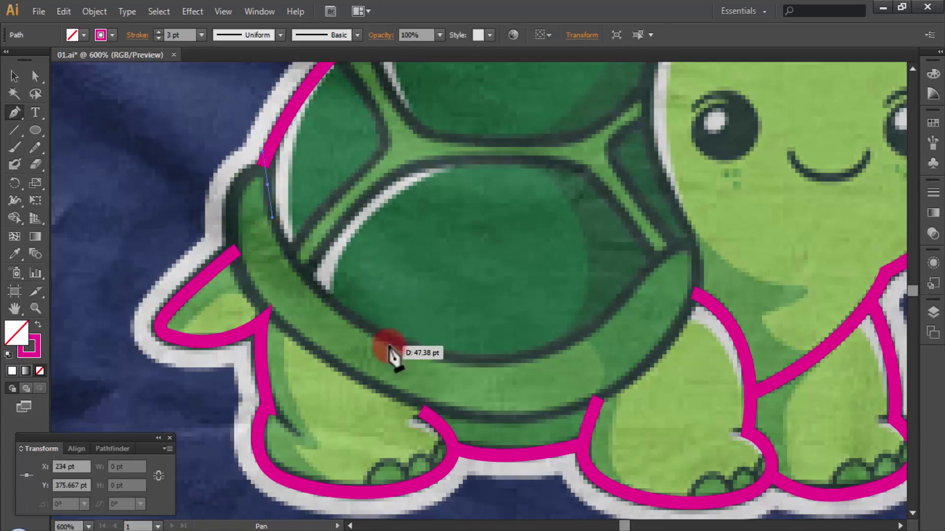
pyautogui.moveTo(389, 341); pyautogui.dragTo(488, 388)
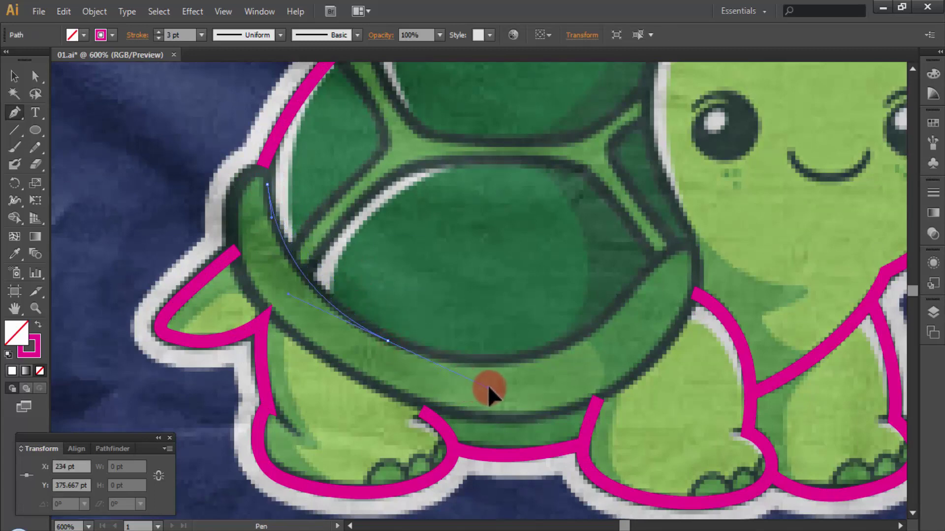
pyautogui.moveTo(615, 357); pyautogui.dragTo(560, 348)
pyautogui.moveTo(562, 291); pyautogui.dragTo(616, 241)
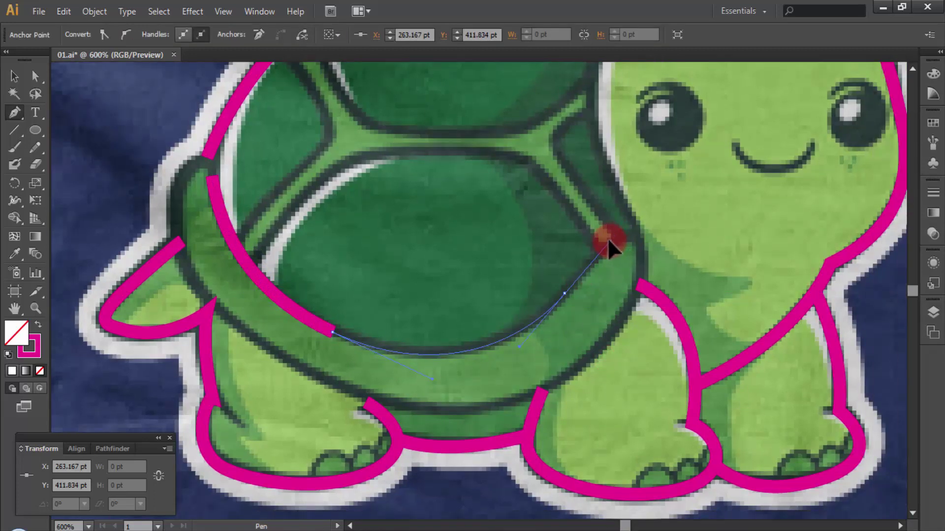
pyautogui.moveTo(641, 264); pyautogui.dragTo(641, 299)
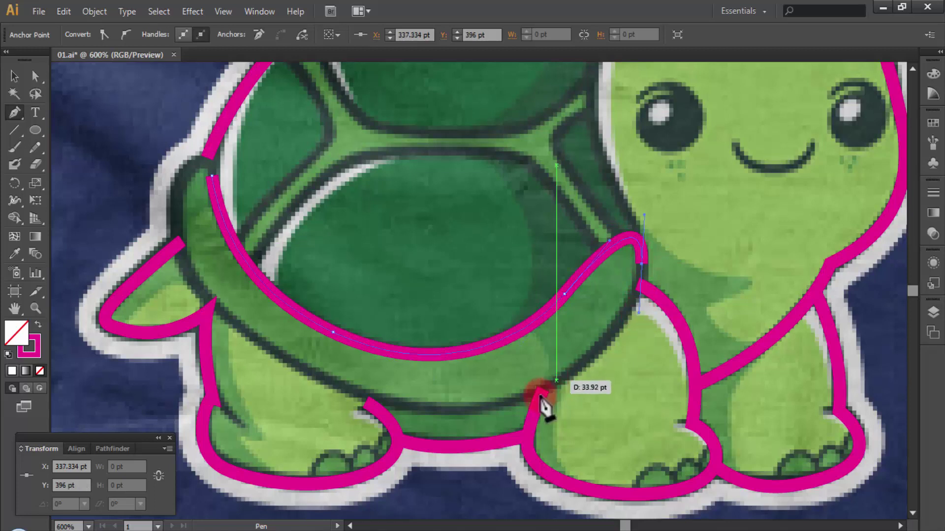
# Curve back along the rim's lower edge to the tail side and close the band
pyautogui.moveTo(531, 395); pyautogui.dragTo(481, 416)
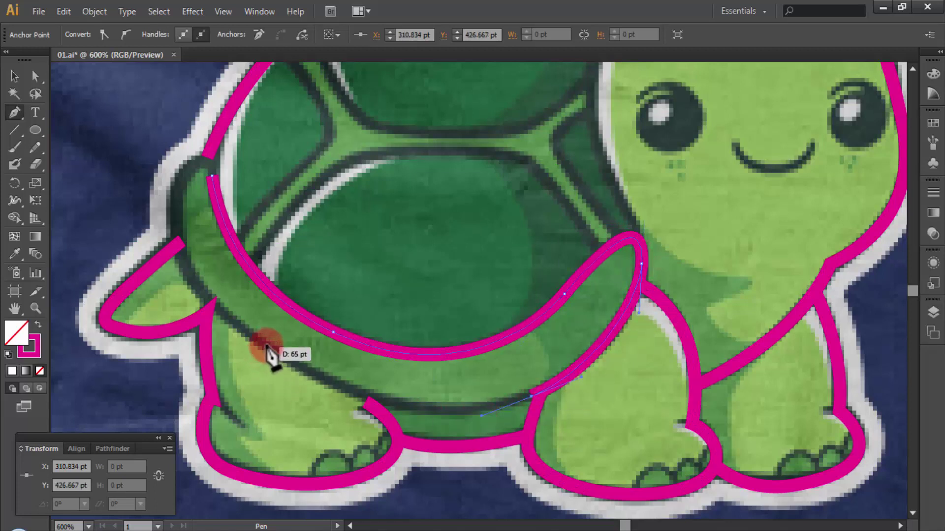
pyautogui.moveTo(266, 343); pyautogui.dragTo(146, 269)
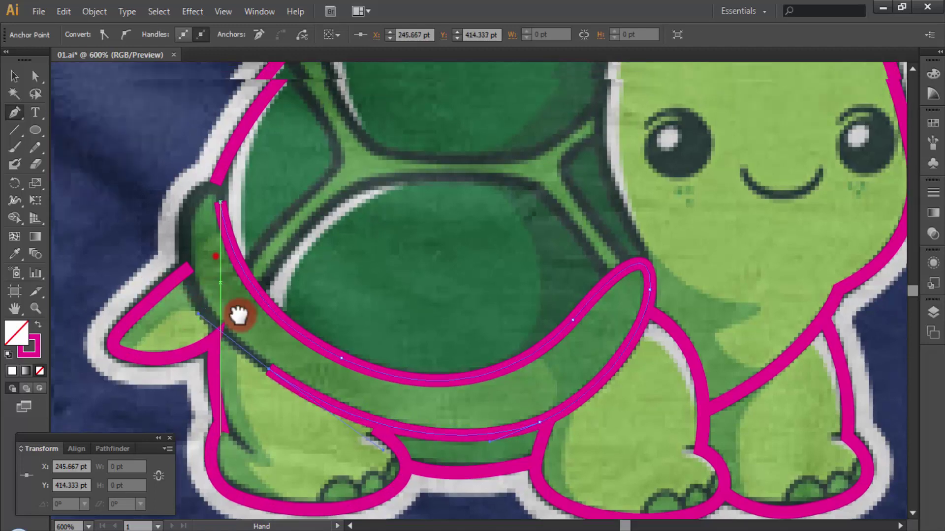
pyautogui.moveTo(187, 293); pyautogui.dragTo(246, 276)
pyautogui.click(229, 273)
pyautogui.moveTo(234, 213)
pyautogui.mouseDown()
pyautogui.moveTo(229, 246)
pyautogui.moveTo(256, 290)
pyautogui.mouseUp()
pyautogui.keyDown('ctrl'); pyautogui.click(385, 319); pyautogui.keyUp('ctrl')
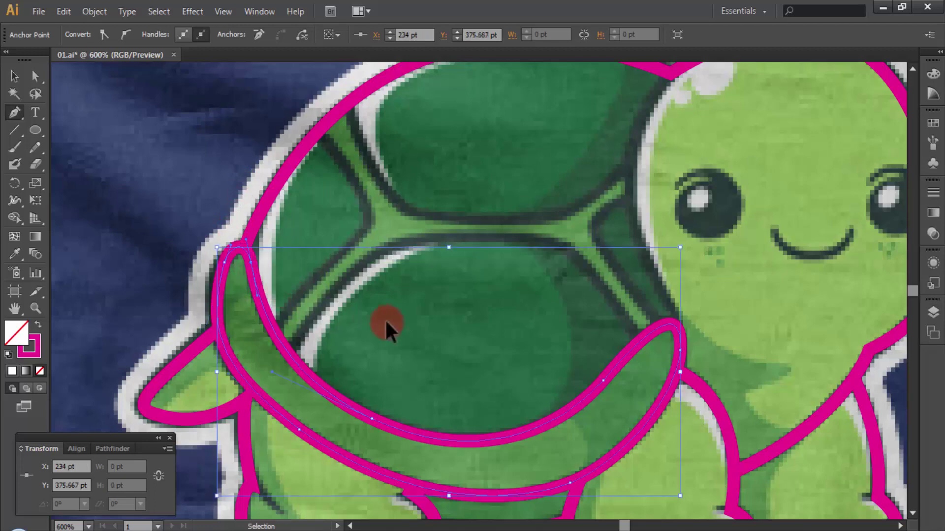
pyautogui.scroll(2, 544, 350)
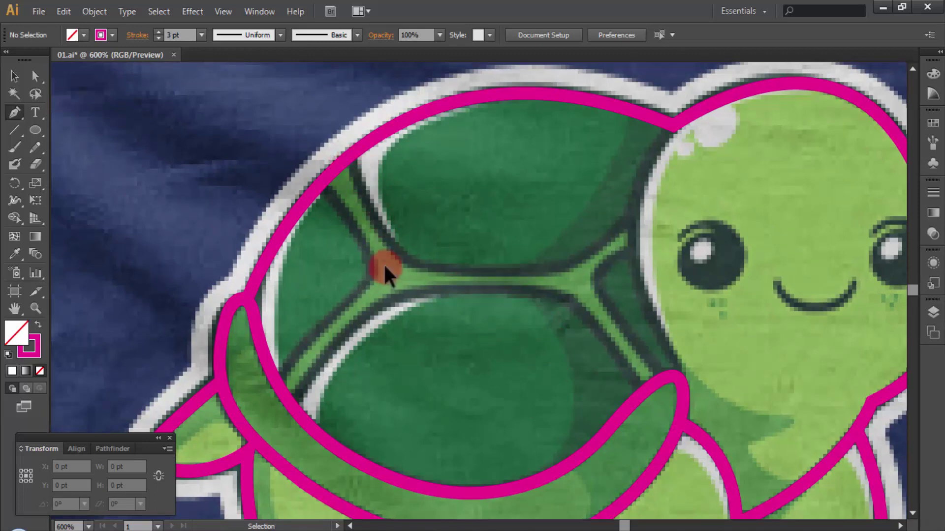
pyautogui.scroll(-1, 383, 276)
# Draw an open curve along the upper shell plate's dividing line toward the head, then save
pyautogui.hotkey('ctrl', 's')
pyautogui.scroll(1, 393, 207)
pyautogui.click(352, 150)
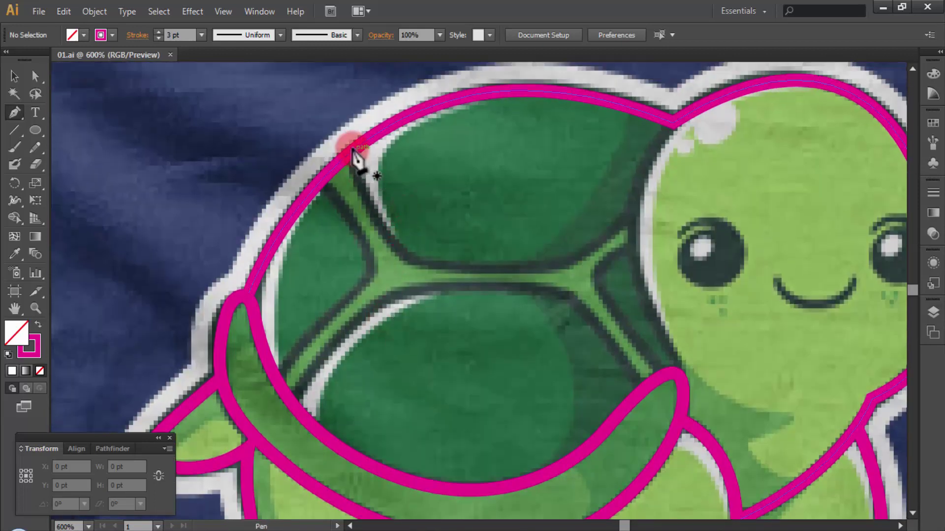
pyautogui.moveTo(558, 273)
pyautogui.mouseDown()
pyautogui.moveTo(451, 273)
pyautogui.moveTo(533, 275)
pyautogui.mouseUp()
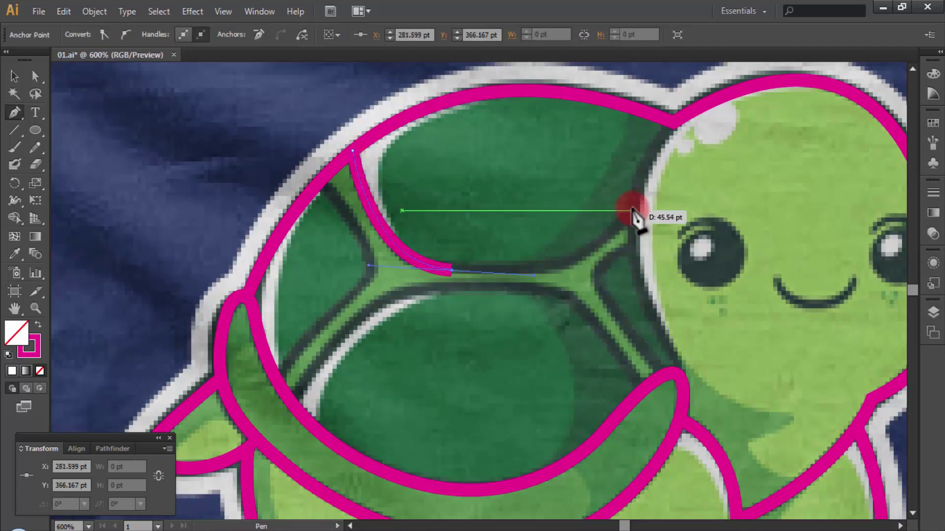
pyautogui.moveTo(632, 210); pyautogui.dragTo(678, 148)
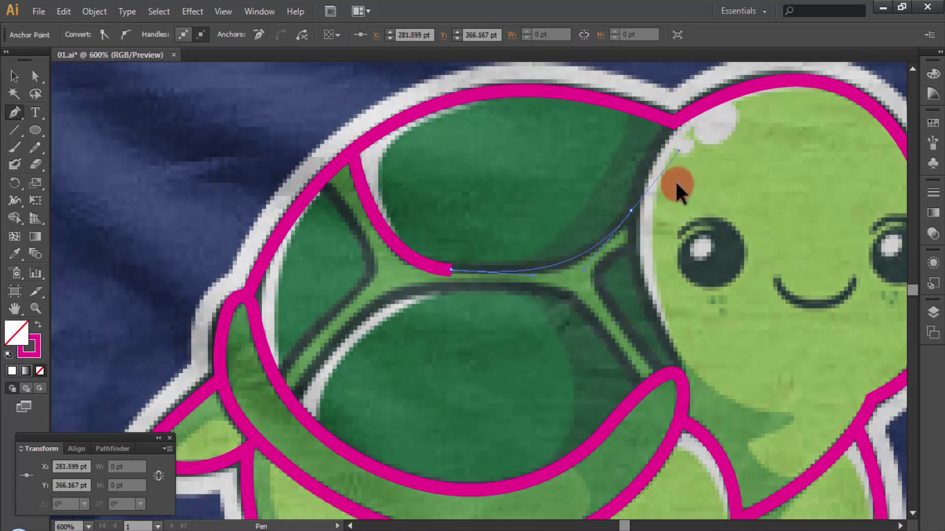
pyautogui.keyDown('ctrl'); pyautogui.click(683, 202); pyautogui.keyUp('ctrl')
pyautogui.hotkey('ctrl', 's')
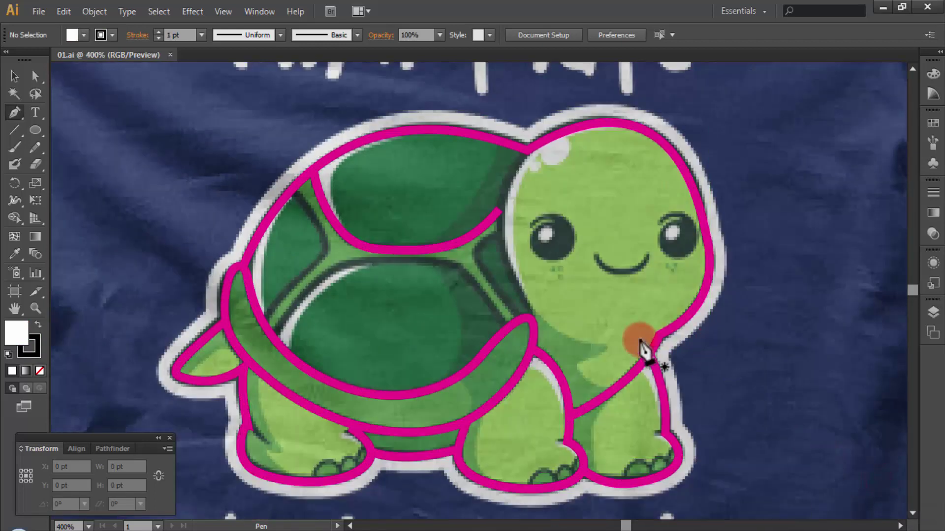
# Trace the curve where the head meets the shell from the junction anchor
pyautogui.keyDown('ctrl'); pyautogui.click(568, 251); pyautogui.keyUp('ctrl')
pyautogui.keyDown('ctrl'); pyautogui.keyDown('alt'); pyautogui.click(446, 261); pyautogui.keyUp('alt'); pyautogui.keyUp('ctrl')
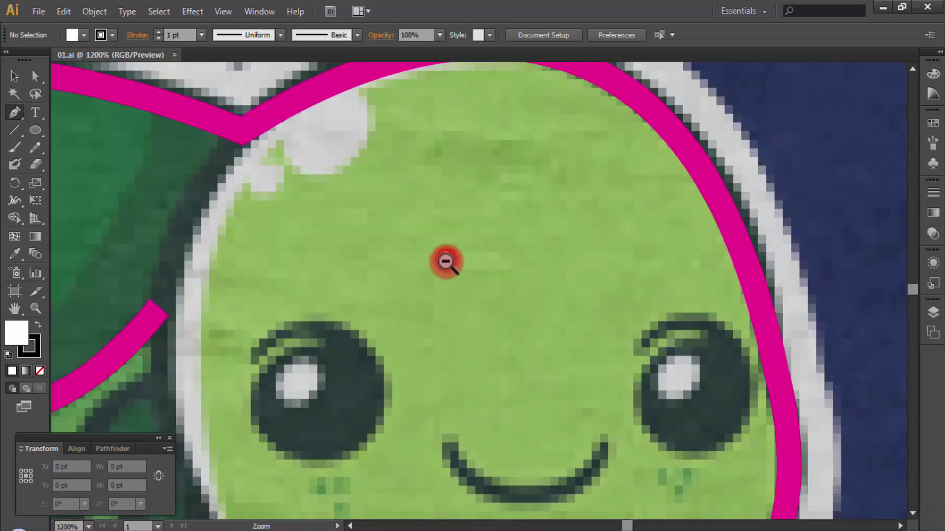
pyautogui.keyDown('ctrl'); pyautogui.click(354, 300); pyautogui.keyUp('ctrl')
pyautogui.keyDown('ctrl'); pyautogui.click(553, 291); pyautogui.keyUp('ctrl')
pyautogui.click(516, 170)
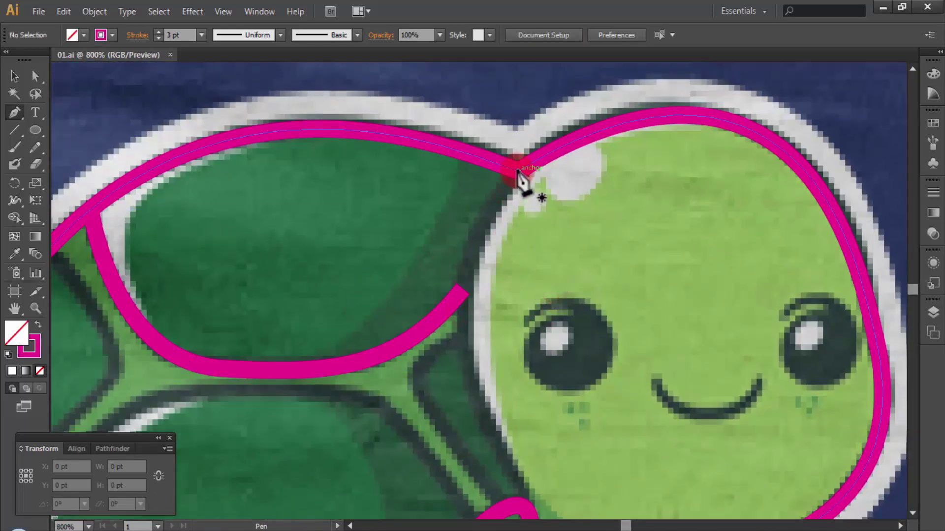
pyautogui.hotkey('ctrl', '-')
pyautogui.scroll(-2, 485, 389)
pyautogui.moveTo(460, 315); pyautogui.dragTo(524, 441)
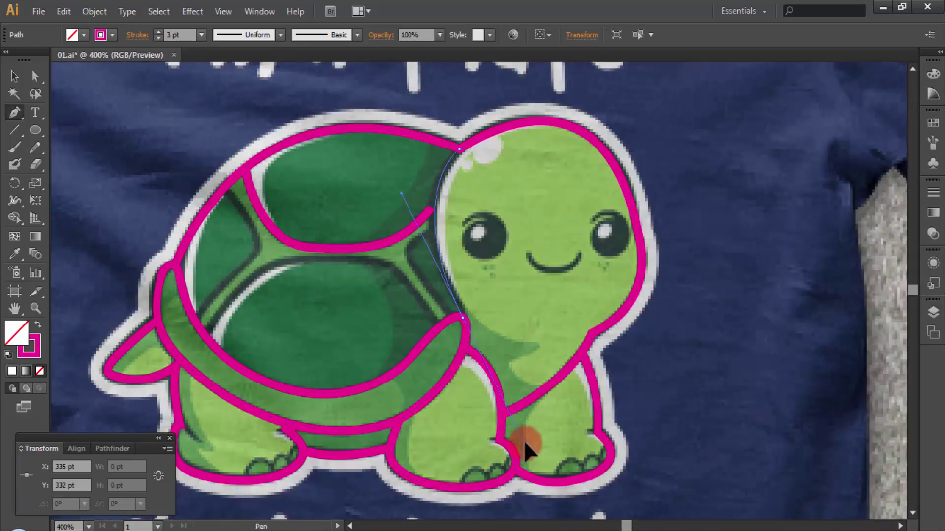
pyautogui.moveTo(527, 444); pyautogui.dragTo(529, 445)
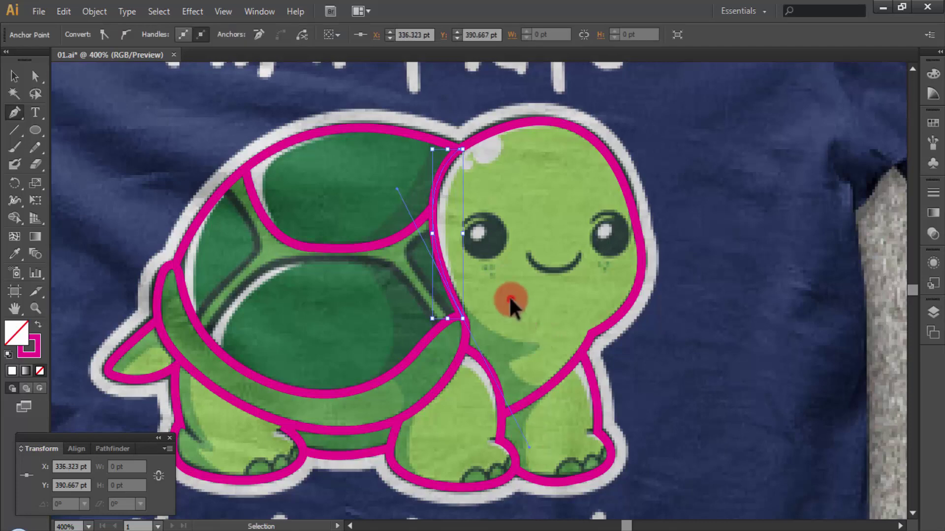
pyautogui.keyDown('ctrl'); pyautogui.click(509, 296); pyautogui.keyUp('ctrl')
pyautogui.moveTo(413, 285)
pyautogui.mouseDown()
pyautogui.moveTo(457, 252)
pyautogui.moveTo(467, 197)
pyautogui.mouseUp()
# Draw the shell divider beside the neck, then begin a curve along the inner shell line
pyautogui.hotkey('ctrl', '+')
pyautogui.click(472, 176)
pyautogui.moveTo(438, 234); pyautogui.dragTo(468, 276)
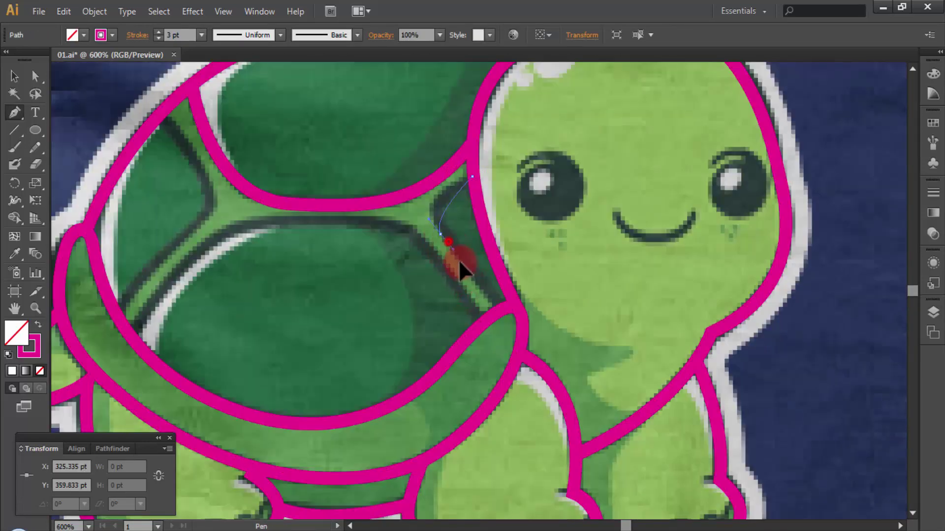
pyautogui.moveTo(514, 320); pyautogui.dragTo(506, 312)
pyautogui.keyDown('ctrl'); pyautogui.click(564, 299); pyautogui.keyUp('ctrl')
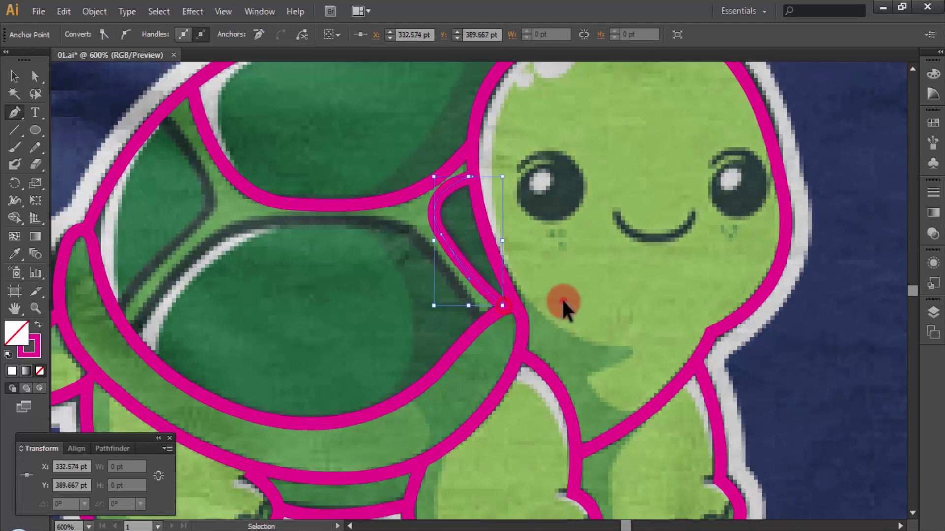
pyautogui.moveTo(449, 294); pyautogui.dragTo(547, 281)
pyautogui.moveTo(452, 211)
pyautogui.mouseDown()
pyautogui.moveTo(340, 208)
pyautogui.moveTo(353, 207)
pyautogui.mouseUp()
# Shape the arch along the lower plate's top edge and extend it down the shell's left side
pyautogui.moveTo(335, 251); pyautogui.dragTo(422, 209)
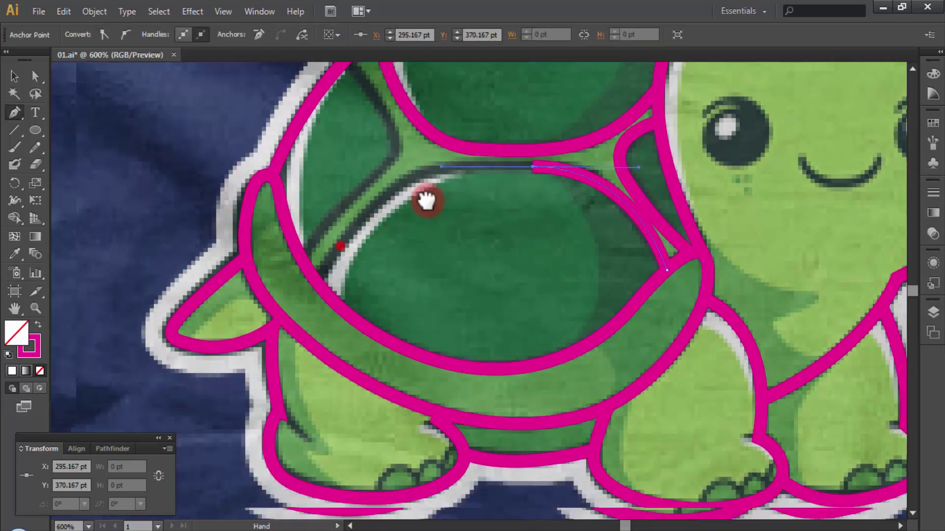
pyautogui.moveTo(318, 283); pyautogui.dragTo(234, 419)
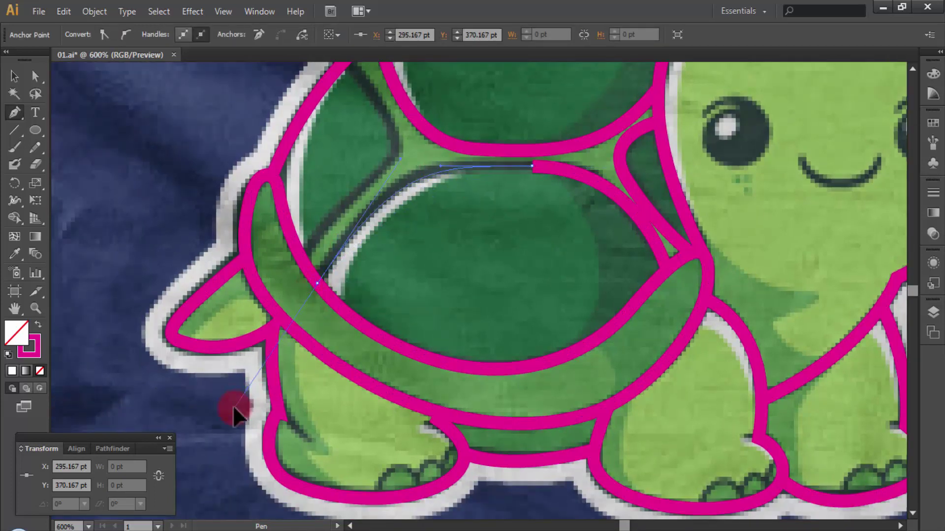
pyautogui.keyDown('ctrl'); pyautogui.click(401, 318); pyautogui.keyUp('ctrl')
pyautogui.moveTo(417, 189); pyautogui.dragTo(417, 299)
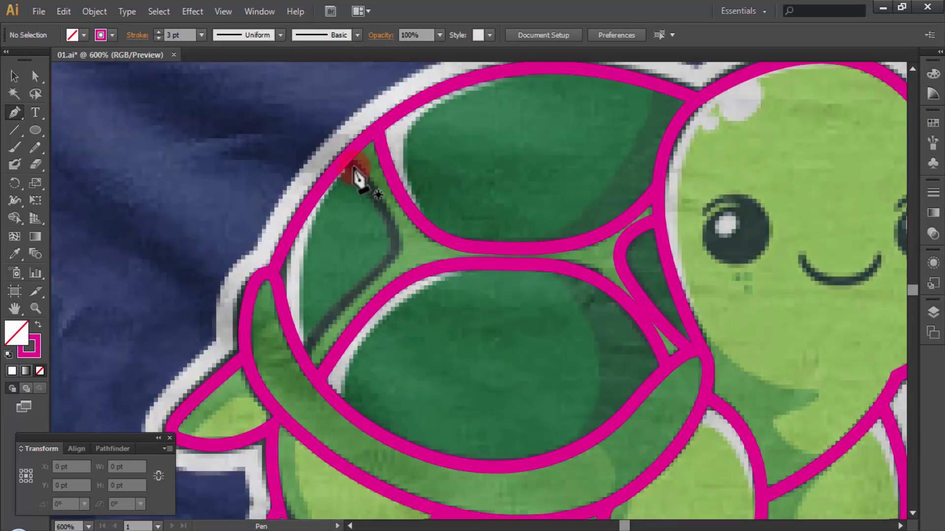
# Draw the short divider on the shell's upper left, then zoom out to the whole turtle
pyautogui.moveTo(345, 156); pyautogui.dragTo(398, 250)
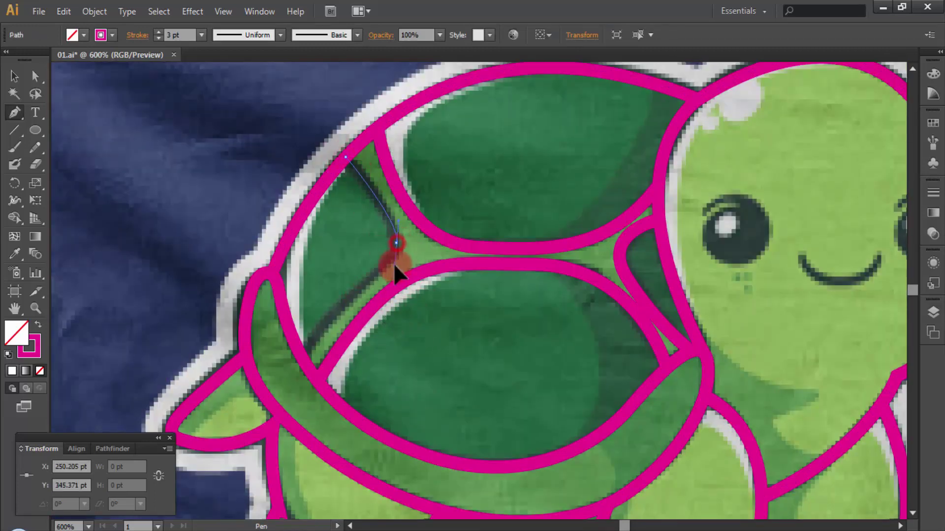
pyautogui.moveTo(303, 362); pyautogui.dragTo(318, 381)
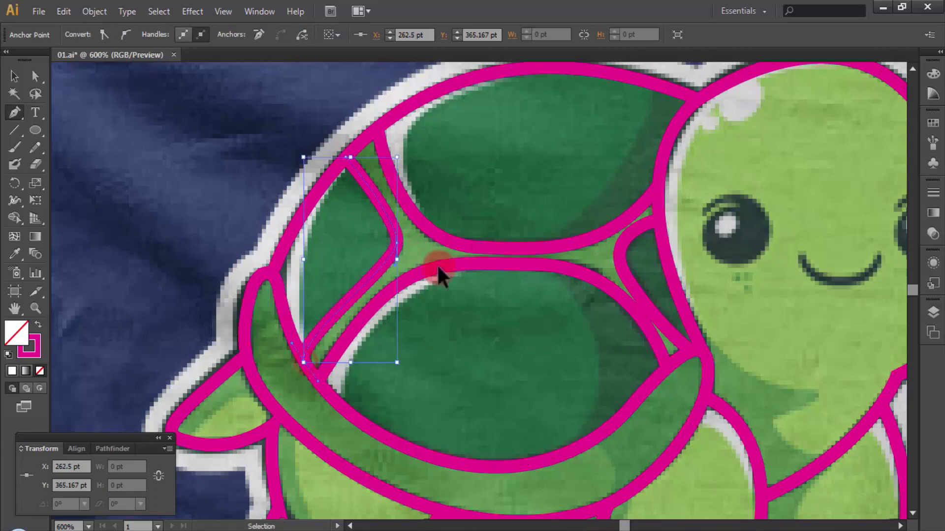
pyautogui.keyDown('ctrl'); pyautogui.click(476, 199); pyautogui.keyUp('ctrl')
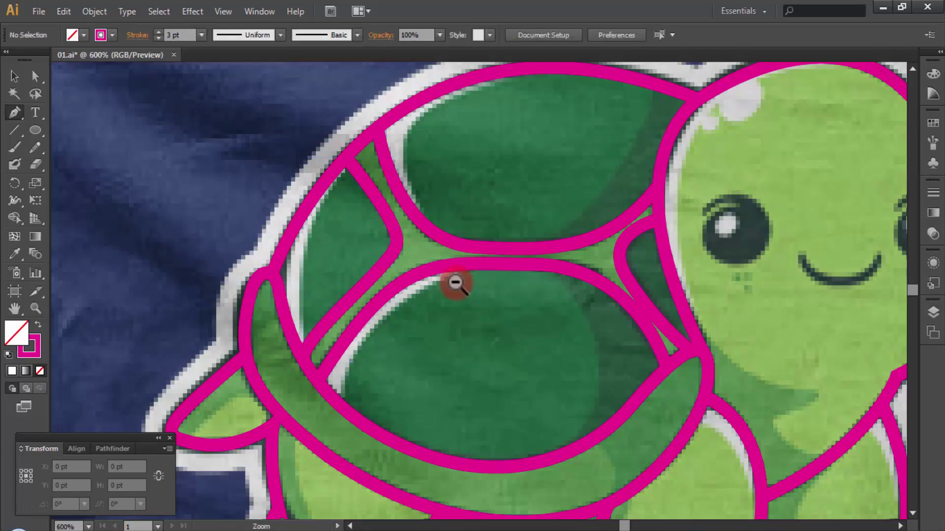
pyautogui.keyDown('ctrl'); pyautogui.keyDown('alt'); pyautogui.click(458, 289); pyautogui.keyUp('alt'); pyautogui.keyUp('ctrl')
pyautogui.keyDown('ctrl'); pyautogui.keyDown('alt'); pyautogui.click(458, 288); pyautogui.keyUp('alt'); pyautogui.keyUp('ctrl')
pyautogui.moveTo(527, 315); pyautogui.dragTo(474, 242)
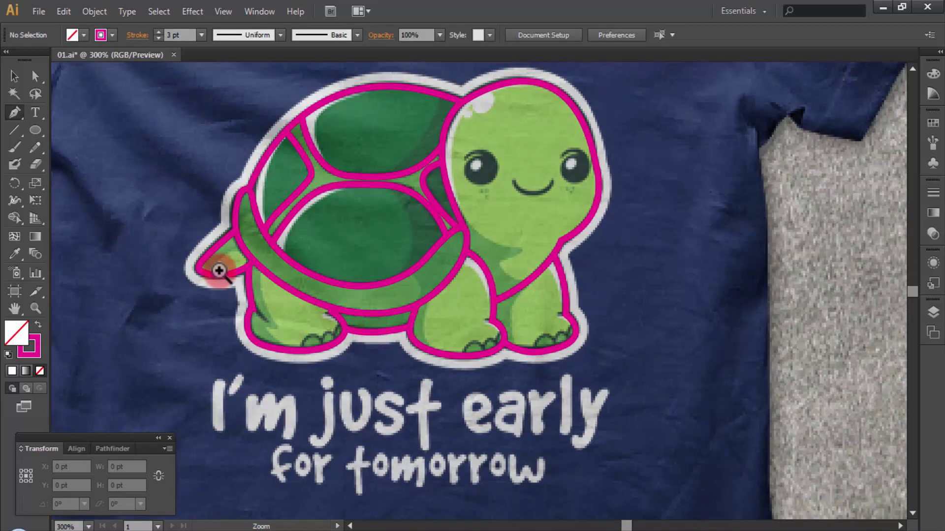
# Zoom in on the rear foot and draw its first toe loop, redrawing a misplaced curve
pyautogui.moveTo(218, 270); pyautogui.dragTo(418, 364)
pyautogui.keyDown('alt'); pyautogui.click(386, 310); pyautogui.keyUp('alt')
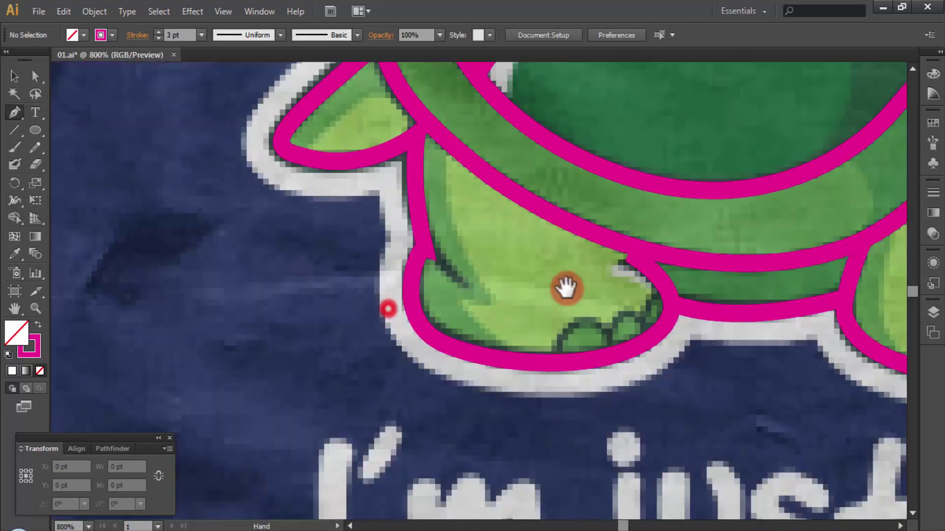
pyautogui.moveTo(566, 286); pyautogui.dragTo(481, 295)
pyautogui.click(550, 315)
pyautogui.press('p')
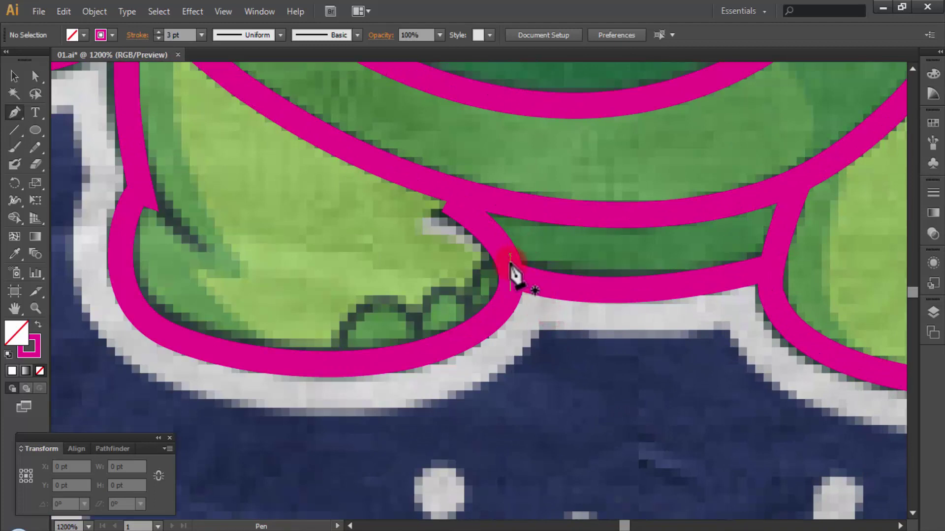
pyautogui.click(508, 264)
pyautogui.hotkey('ctrl', '+')
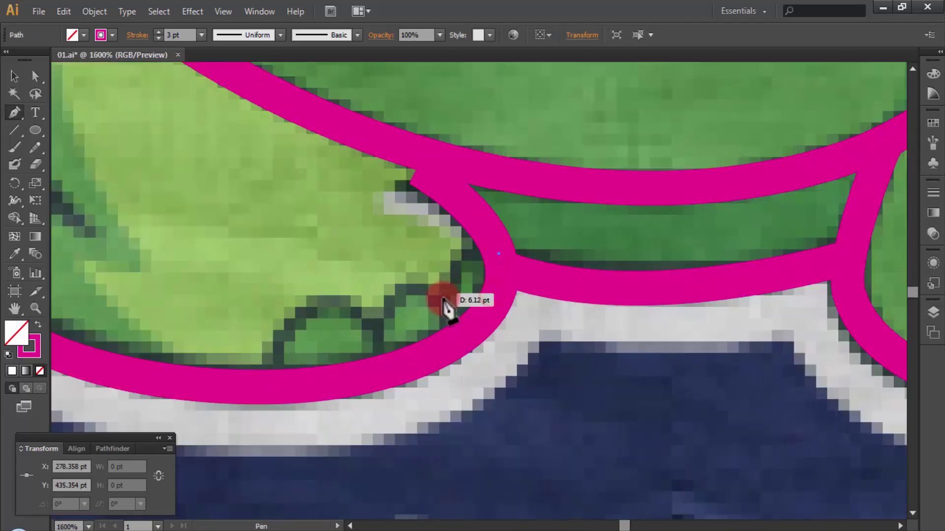
pyautogui.moveTo(440, 299); pyautogui.dragTo(427, 372)
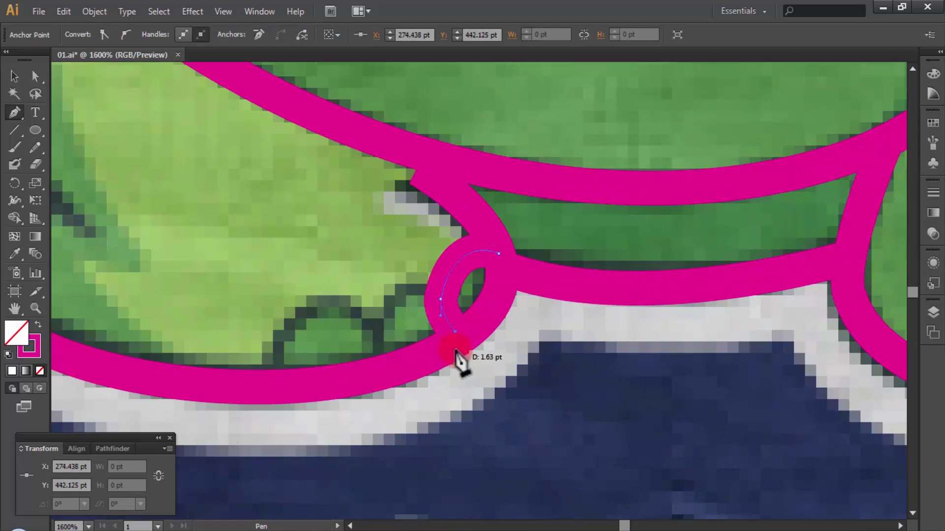
pyautogui.keyDown('ctrl'); pyautogui.click(476, 287); pyautogui.keyUp('ctrl')
pyautogui.hotkey('ctrl', 'z')
pyautogui.moveTo(456, 322); pyautogui.dragTo(464, 358)
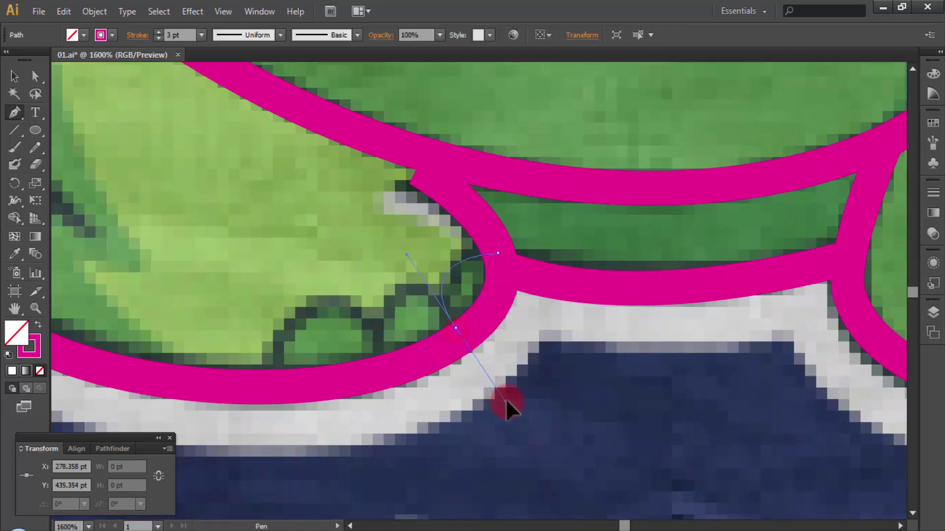
pyautogui.moveTo(506, 399); pyautogui.dragTo(506, 394)
# Set the first toe loop's stroke weight to 1 pt
pyautogui.keyDown('ctrl'); pyautogui.click(524, 347); pyautogui.keyUp('ctrl')
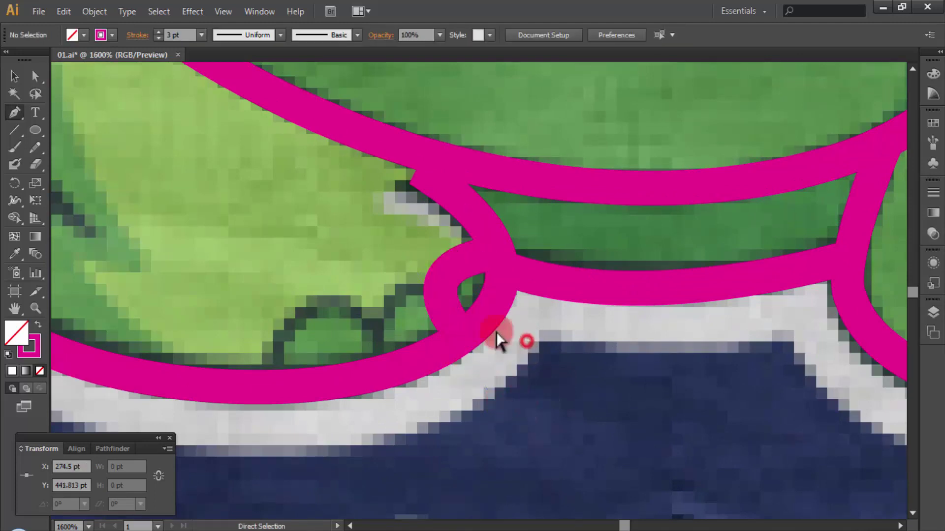
pyautogui.keyDown('ctrl'); pyautogui.click(463, 275); pyautogui.keyUp('ctrl')
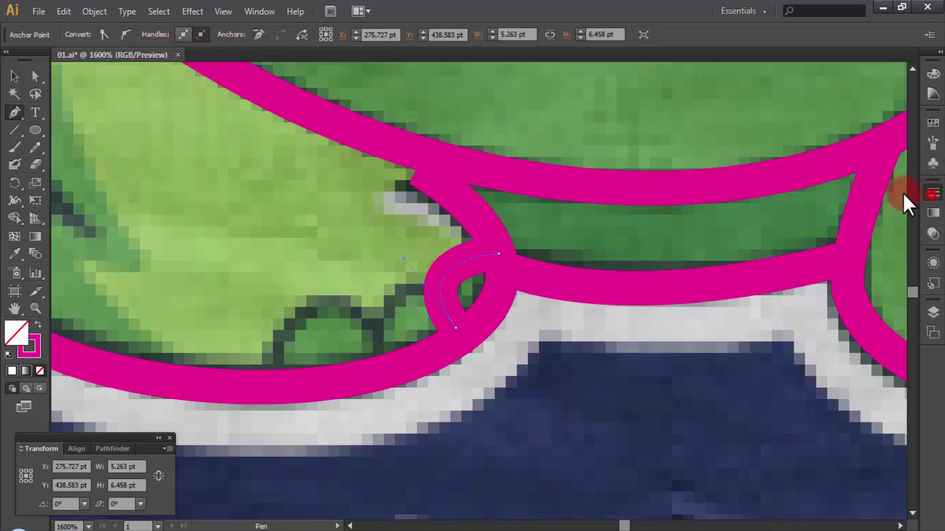
pyautogui.click(933, 194)
pyautogui.click(811, 198)
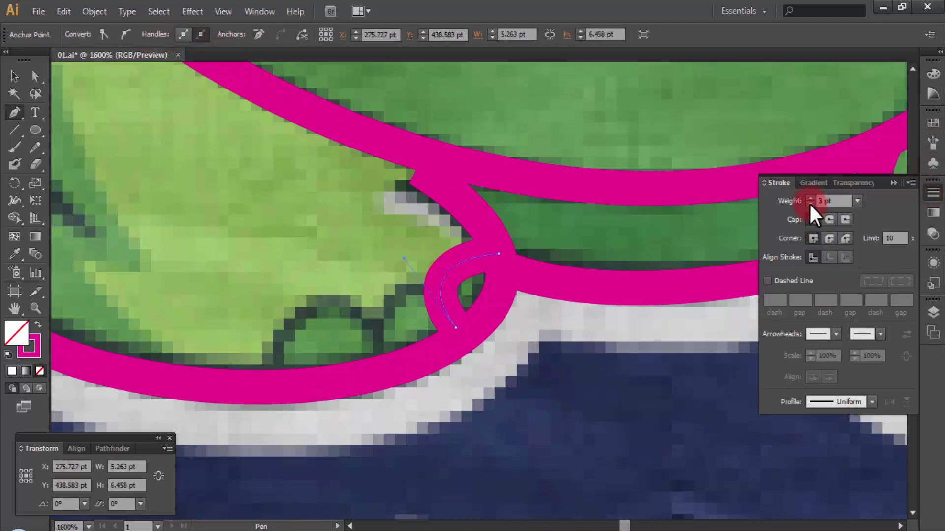
pyautogui.click(809, 203)
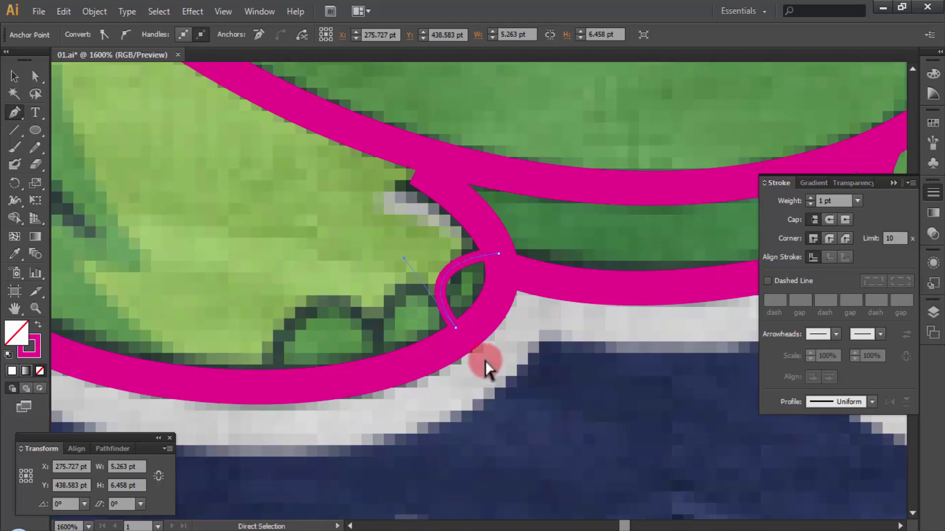
# Draw two more curved toe arches on the rear foot
pyautogui.moveTo(440, 298)
pyautogui.mouseDown()
pyautogui.moveTo(383, 363)
pyautogui.moveTo(368, 447)
pyautogui.mouseUp()
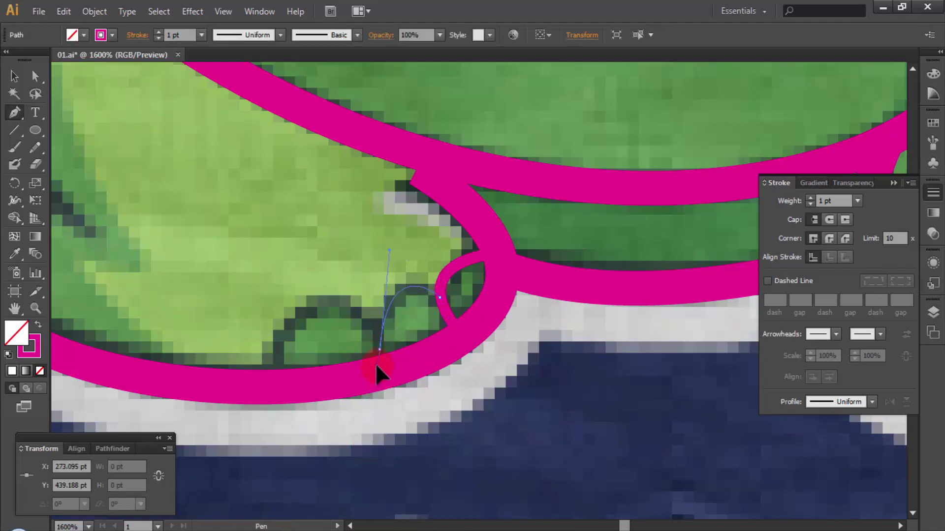
pyautogui.keyDown('ctrl'); pyautogui.click(368, 315); pyautogui.keyUp('ctrl')
pyautogui.click(378, 332)
pyautogui.moveTo(297, 347); pyautogui.dragTo(240, 514)
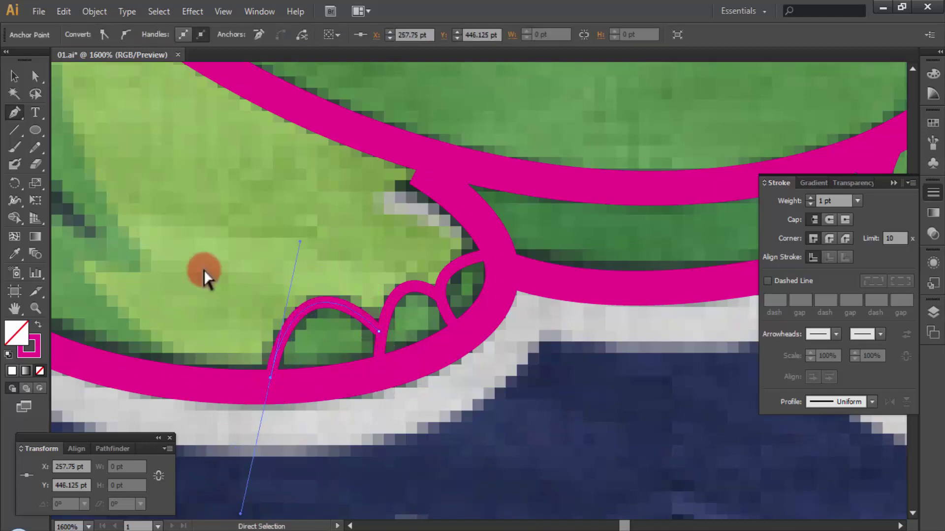
pyautogui.keyDown('ctrl'); pyautogui.click(204, 275); pyautogui.keyUp('ctrl')
# Add the remaining toe arches along the rear foot's bottom edge
pyautogui.keyDown('ctrl'); pyautogui.keyDown('alt'); pyautogui.click(468, 320); pyautogui.keyUp('alt'); pyautogui.keyUp('ctrl')
pyautogui.keyDown('ctrl'); pyautogui.click(534, 293); pyautogui.keyUp('ctrl')
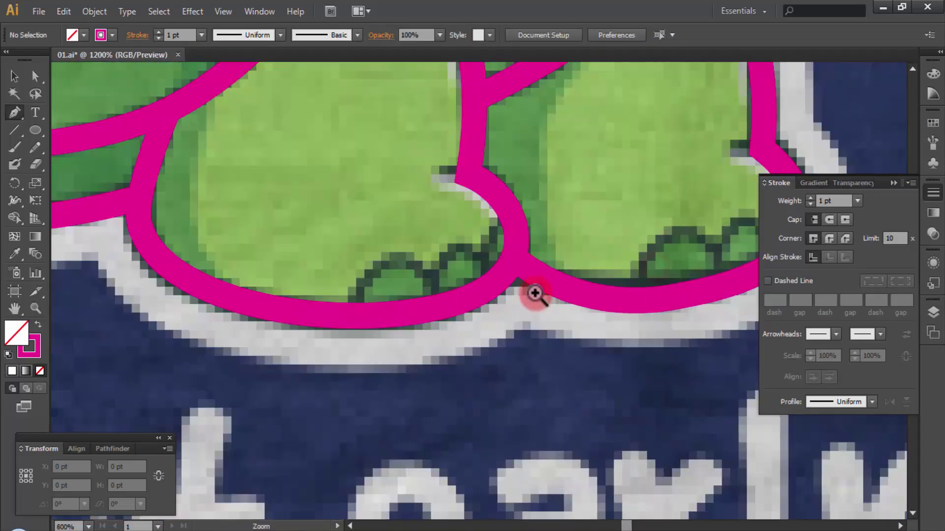
pyautogui.click(352, 312)
pyautogui.moveTo(438, 299); pyautogui.dragTo(486, 398)
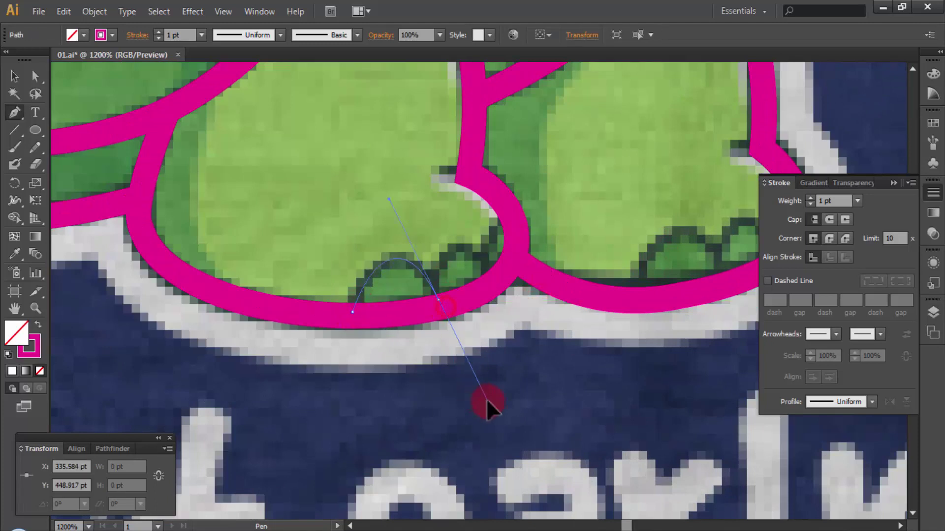
pyautogui.moveTo(437, 296)
pyautogui.mouseDown()
pyautogui.moveTo(487, 290)
pyautogui.moveTo(512, 211)
pyautogui.mouseUp()
pyautogui.keyDown('ctrl'); pyautogui.click(520, 338); pyautogui.keyUp('ctrl')
pyautogui.click(433, 295)
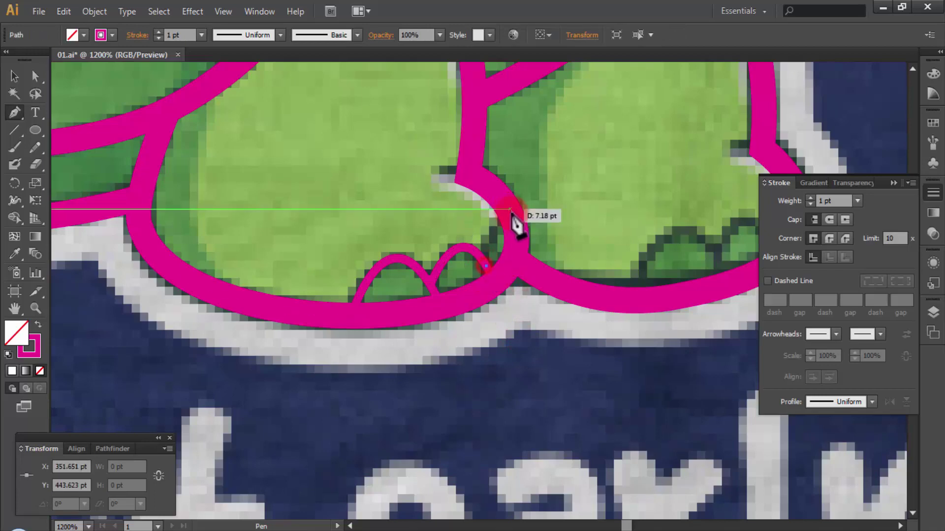
# Draw the first toe arch on the front foot
pyautogui.keyDown('ctrl'); pyautogui.keyDown('alt'); pyautogui.click(561, 255); pyautogui.keyUp('alt'); pyautogui.keyUp('ctrl')
pyautogui.keyDown('ctrl'); pyautogui.click(517, 302); pyautogui.keyUp('ctrl')
pyautogui.moveTo(416, 290)
pyautogui.mouseDown()
pyautogui.moveTo(514, 273)
pyautogui.moveTo(461, 234)
pyautogui.mouseUp()
pyautogui.moveTo(497, 267); pyautogui.dragTo(506, 289)
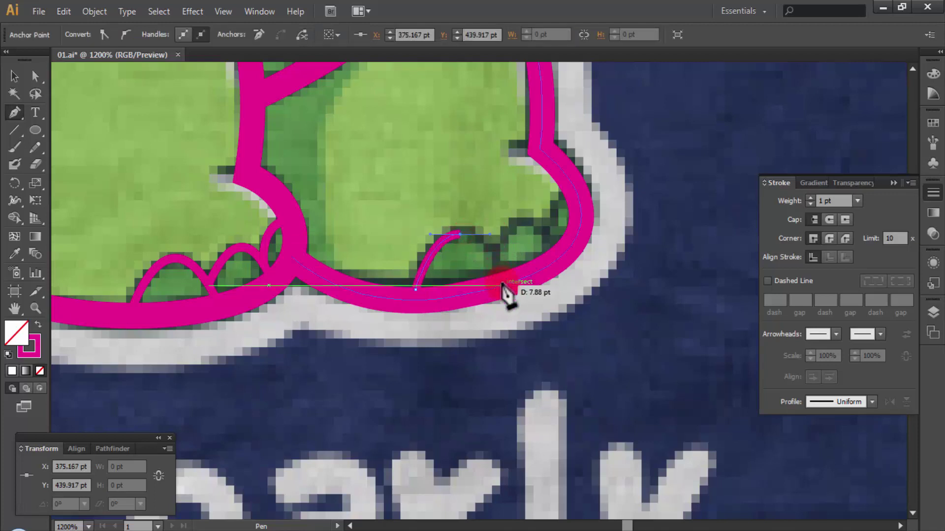
pyautogui.keyDown('ctrl'); pyautogui.click(573, 306); pyautogui.keyUp('ctrl')
# Draw the last front-foot toe arch, then zoom out to the whole turtle
pyautogui.click(494, 252)
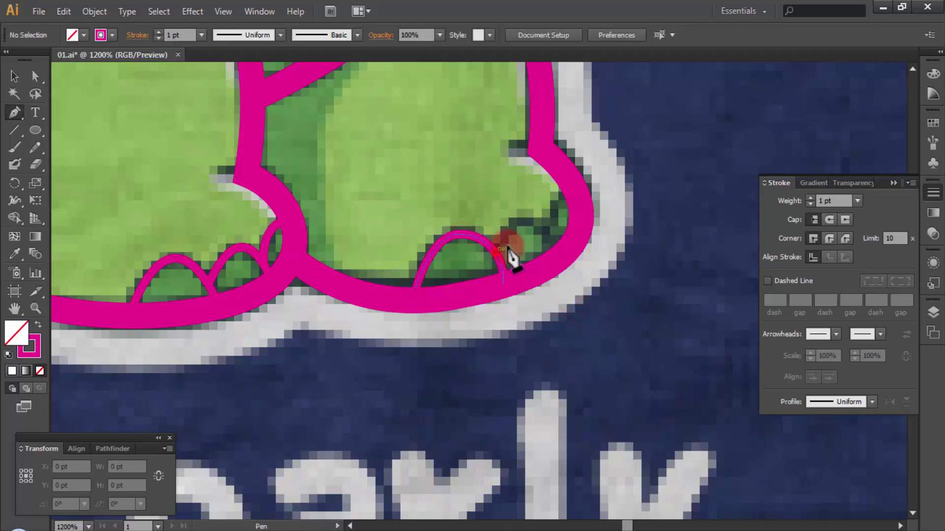
pyautogui.moveTo(547, 252); pyautogui.dragTo(568, 297)
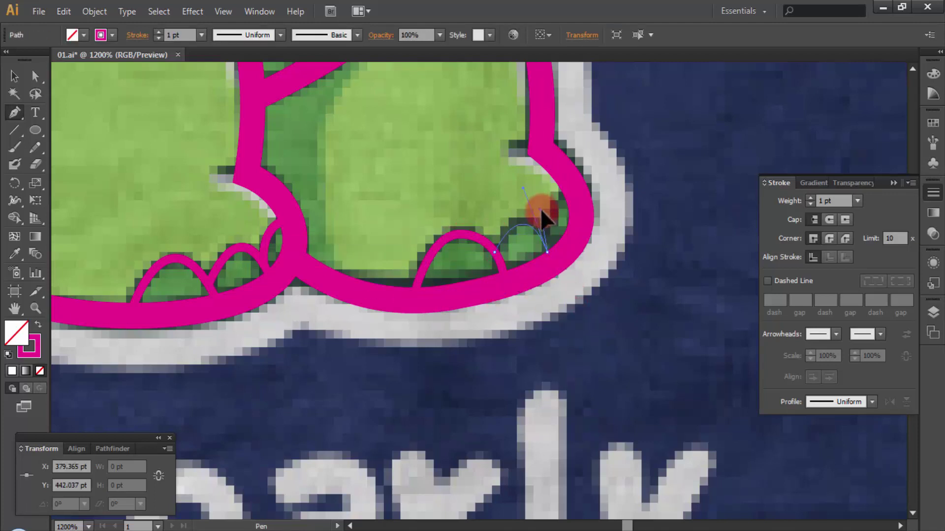
pyautogui.moveTo(541, 209); pyautogui.dragTo(573, 201)
pyautogui.keyDown('ctrl'); pyautogui.click(609, 228); pyautogui.keyUp('ctrl')
pyautogui.keyDown('ctrl'); pyautogui.keyDown('alt'); pyautogui.click(488, 290); pyautogui.keyUp('alt'); pyautogui.keyUp('ctrl')
pyautogui.keyDown('ctrl'); pyautogui.keyDown('alt'); pyautogui.click(488, 290); pyautogui.keyUp('alt'); pyautogui.keyUp('ctrl')
pyautogui.keyDown('ctrl'); pyautogui.keyDown('alt'); pyautogui.click(487, 290); pyautogui.keyUp('alt'); pyautogui.keyUp('ctrl')
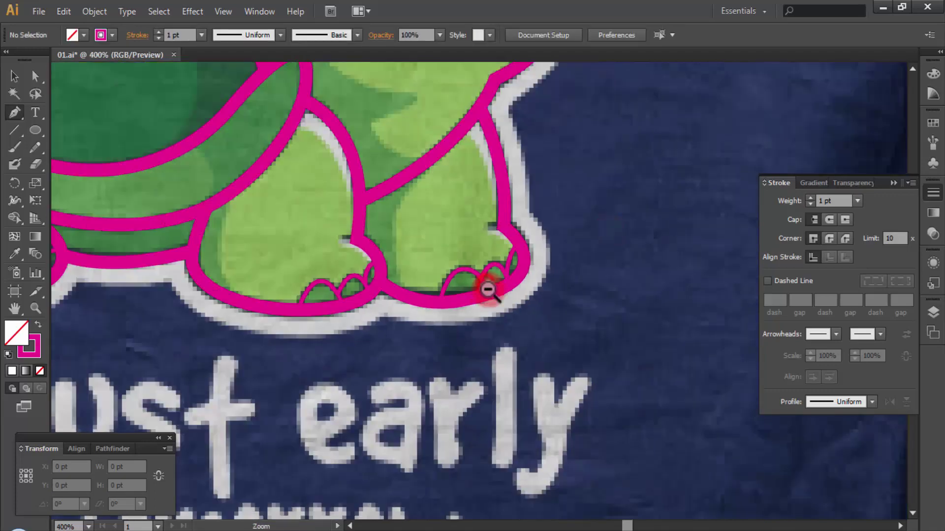
pyautogui.moveTo(369, 274); pyautogui.dragTo(593, 175)
pyautogui.keyDown('ctrl'); pyautogui.keyDown('alt'); pyautogui.click(549, 226); pyautogui.keyUp('alt'); pyautogui.keyUp('ctrl')
# Select all of the turtle's traced paths
pyautogui.moveTo(548, 226); pyautogui.dragTo(425, 257)
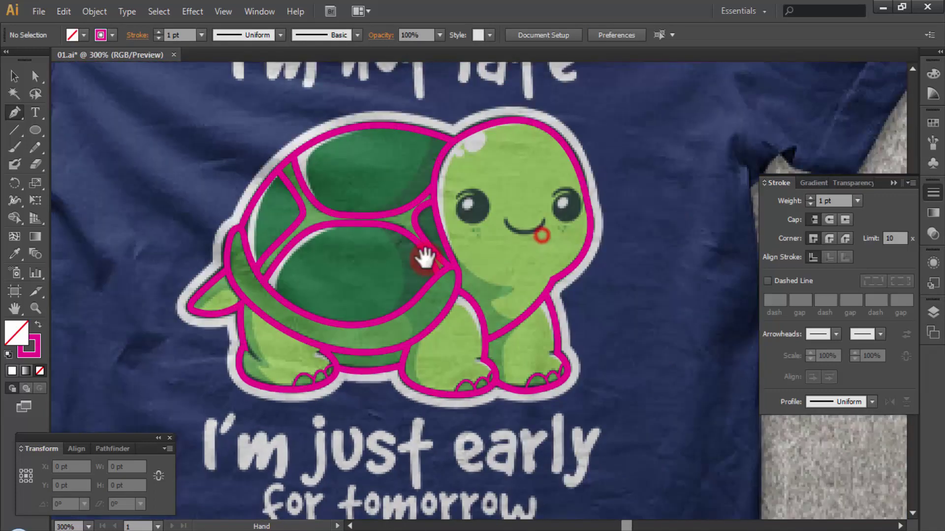
pyautogui.click(14, 76)
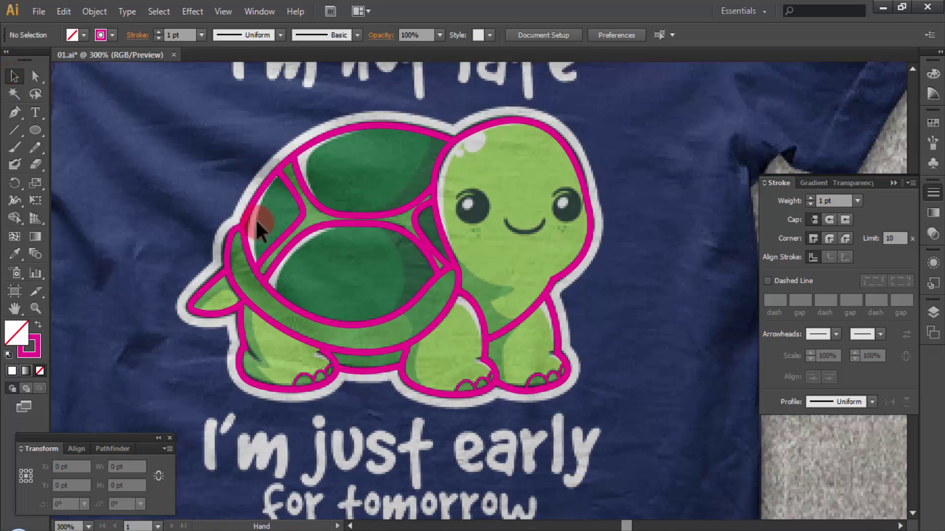
pyautogui.moveTo(179, 90); pyautogui.dragTo(586, 418)
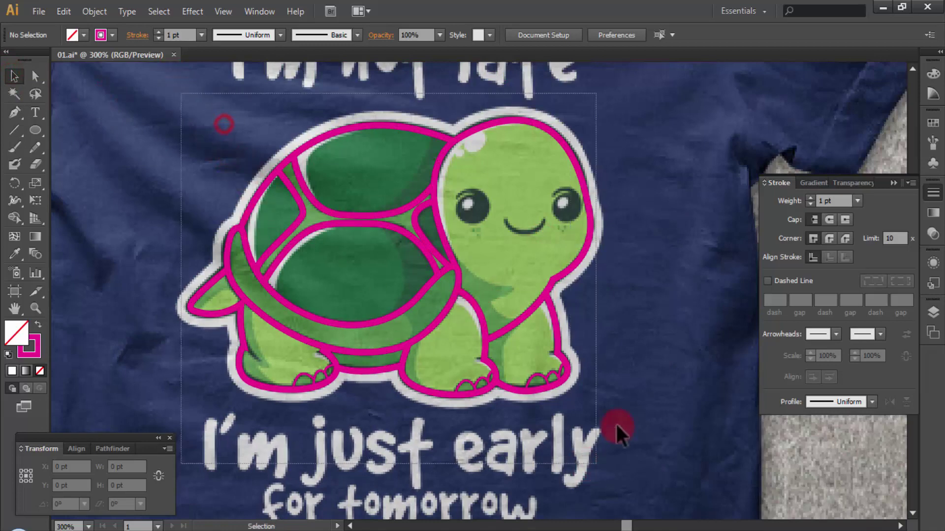
# Convert the strokes with Object > Path > Outline Stroke and merge them with Pathfinder
pyautogui.click(194, 11)
pyautogui.click(104, 9)
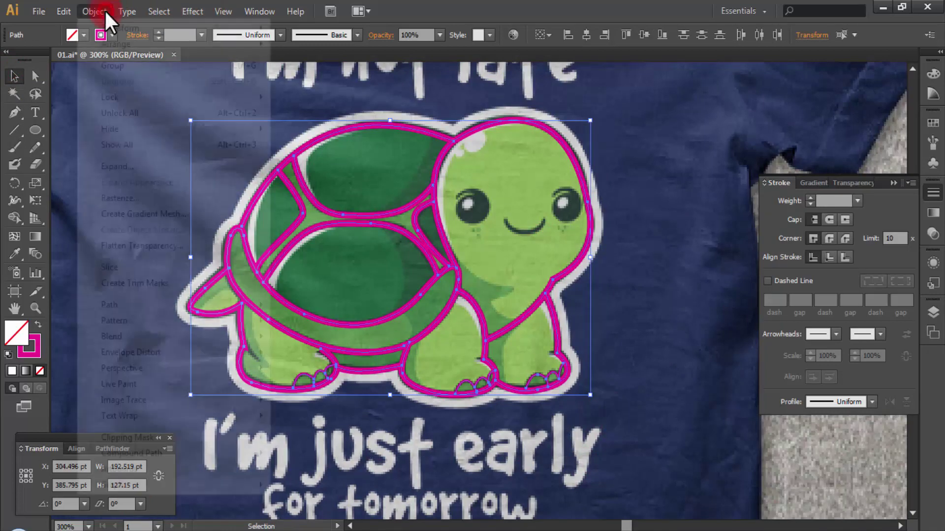
pyautogui.click(193, 10)
pyautogui.click(100, 11)
pyautogui.moveTo(109, 304)
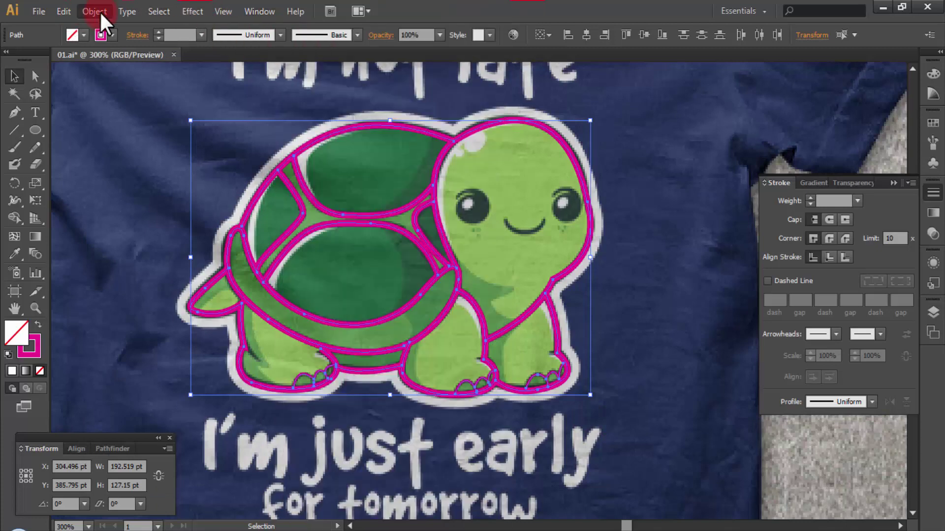
pyautogui.click(246, 306)
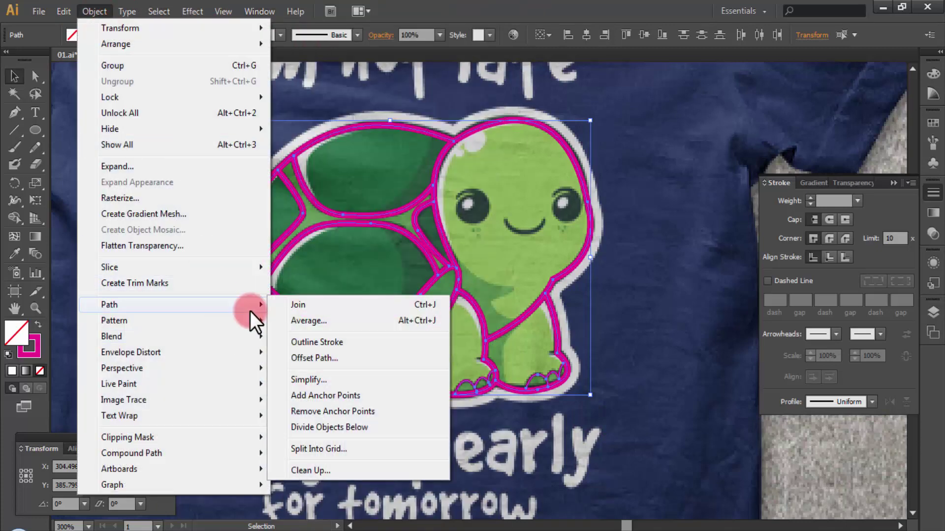
pyautogui.click(343, 341)
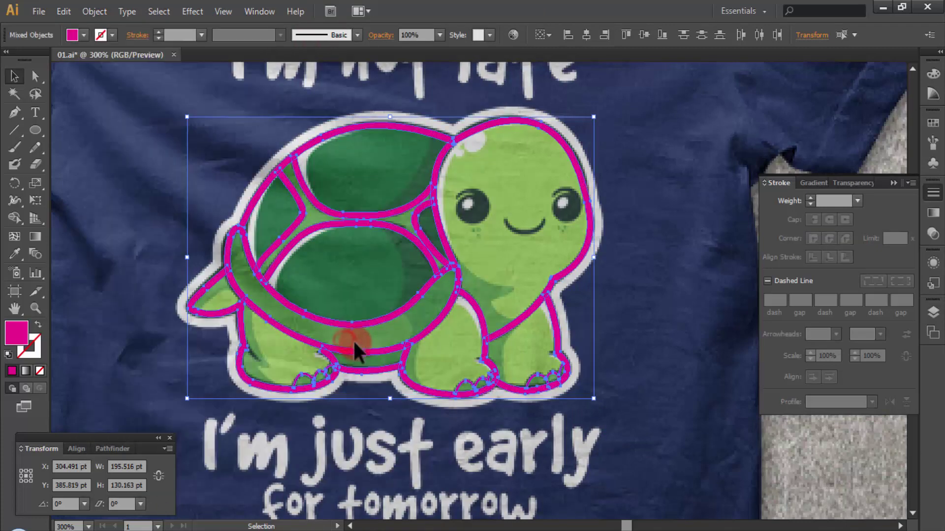
pyautogui.click(111, 448)
pyautogui.click(82, 516)
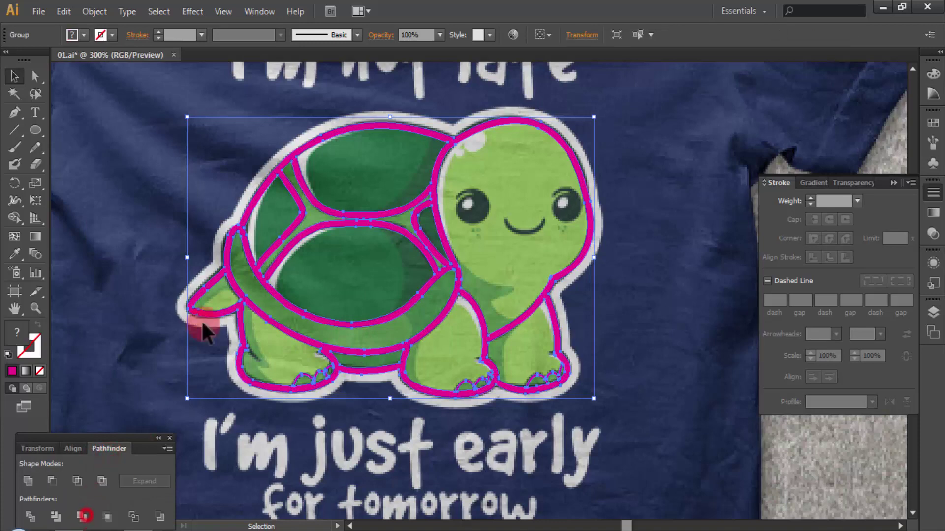
# Check the turtle in Outline view, then set up the Pen tool with fill and stroke swapped
pyautogui.click(238, 187)
pyautogui.moveTo(128, 402); pyautogui.dragTo(296, 334)
pyautogui.moveTo(593, 306)
pyautogui.mouseDown()
pyautogui.moveTo(512, 312)
pyautogui.moveTo(491, 349)
pyautogui.mouseUp()
pyautogui.hotkey('ctrl', 'y')
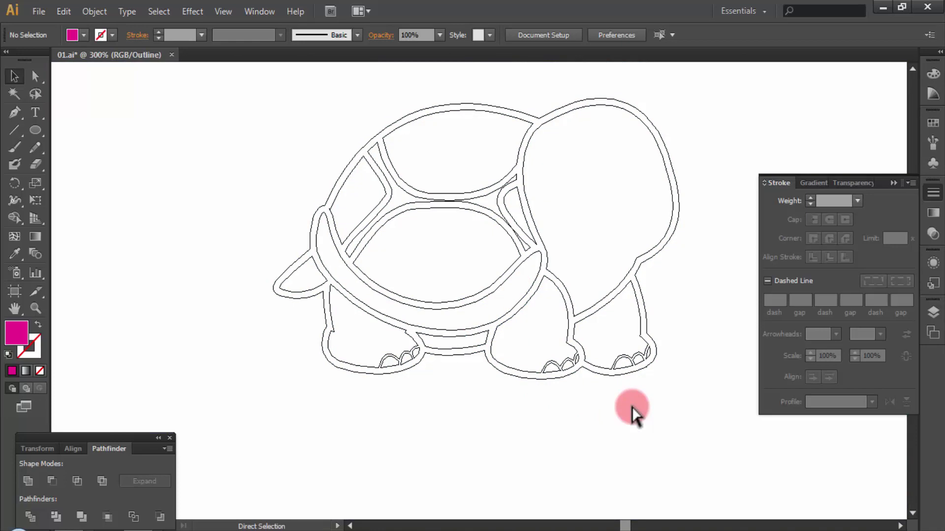
pyautogui.hotkey('ctrl', 'y')
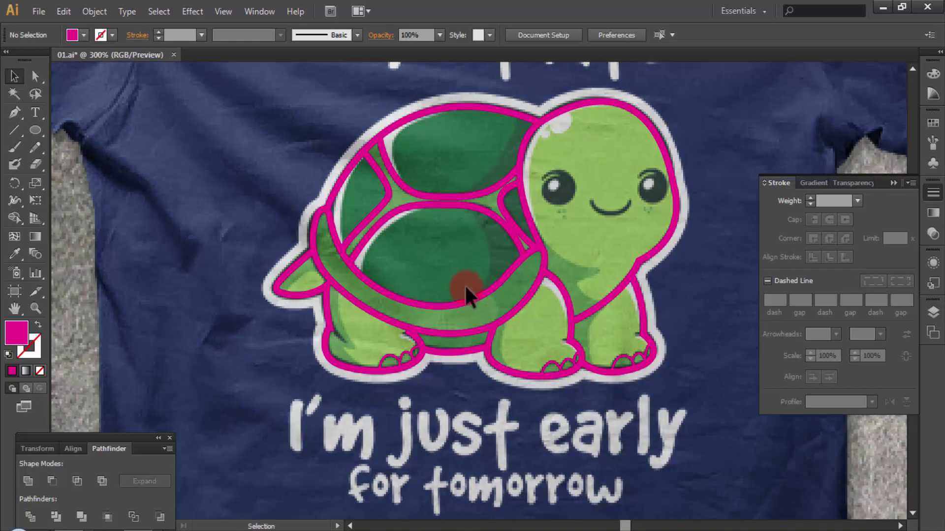
pyautogui.press('p')
pyautogui.hotkey('shift', 'x')
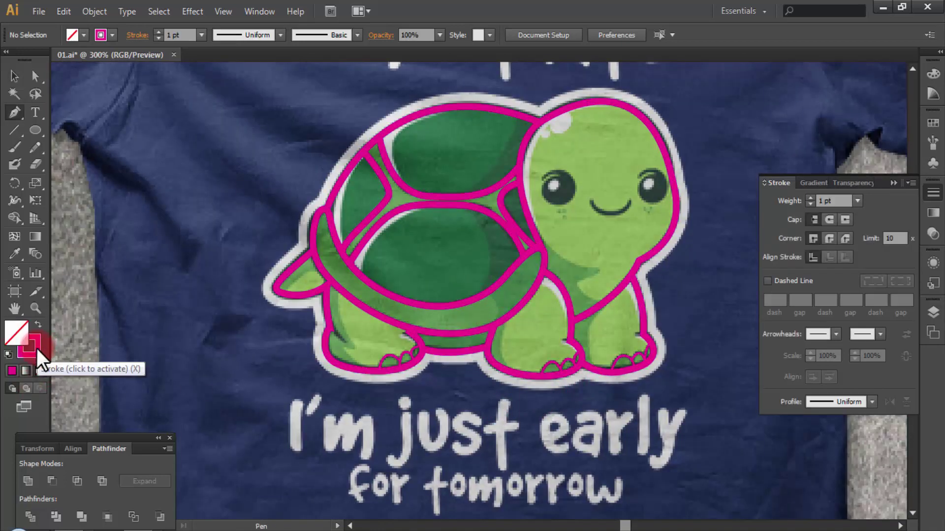
# Set the stroke weight for new paths to 0.2 pt
pyautogui.click(36, 349)
pyautogui.click(933, 192)
pyautogui.click(837, 210)
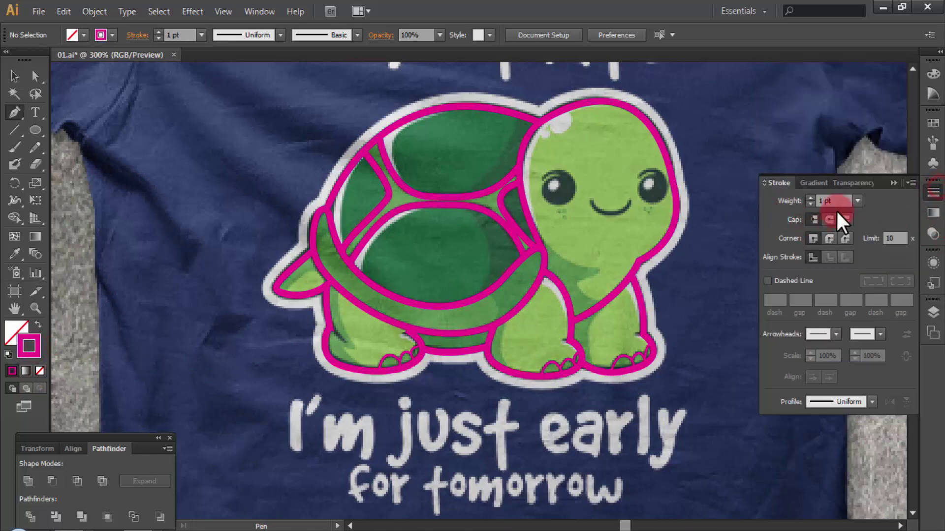
pyautogui.click(812, 202)
pyautogui.press('Return')
# Change the stroke colour to cyan (C 100, M 0) and zoom in on the neck
pyautogui.click(933, 74)
pyautogui.moveTo(875, 103); pyautogui.dragTo(864, 101)
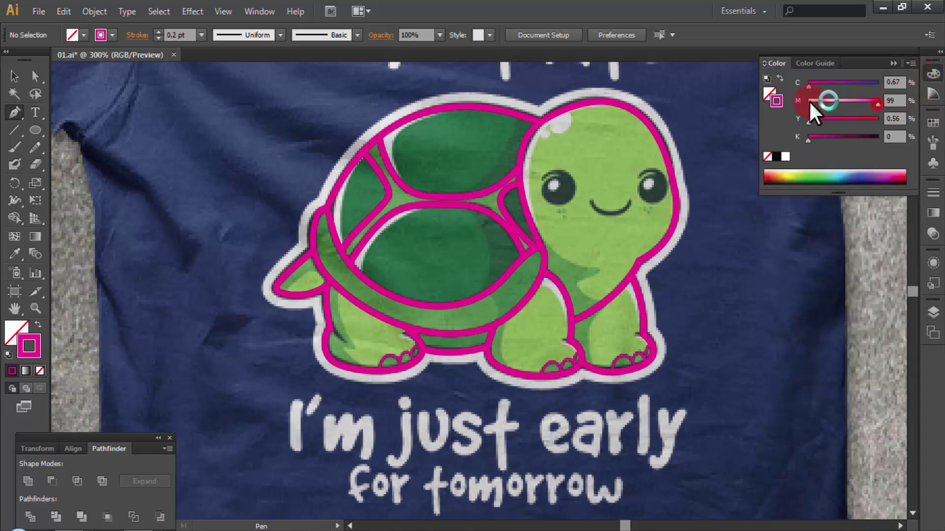
pyautogui.moveTo(750, 110)
pyautogui.mouseDown()
pyautogui.moveTo(798, 90)
pyautogui.moveTo(907, 115)
pyautogui.mouseUp()
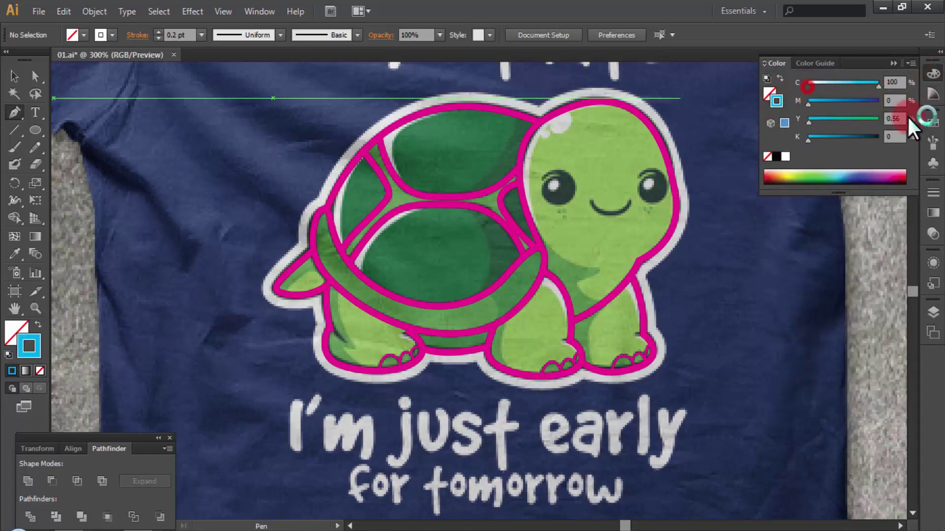
pyautogui.press('z')
pyautogui.click(576, 268)
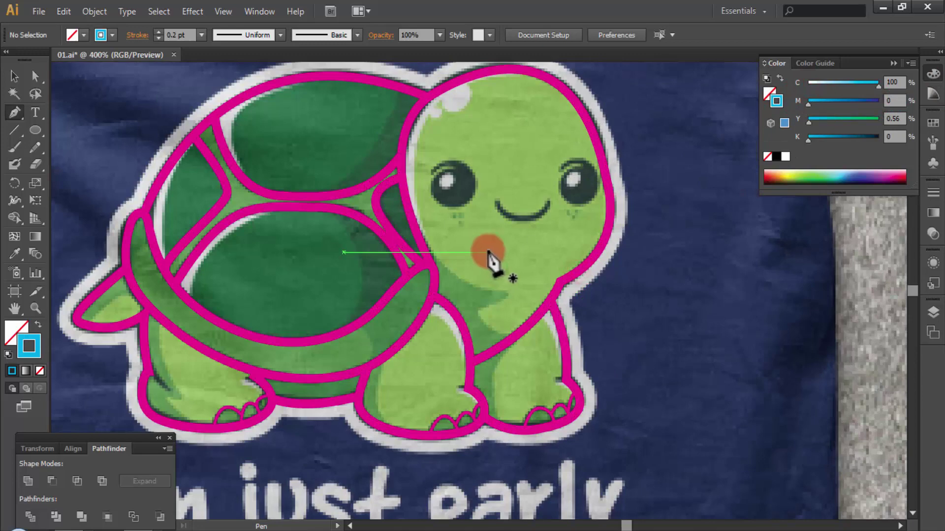
# Draw a curved cyan path along the shell where it meets the head
pyautogui.moveTo(395, 255); pyautogui.dragTo(415, 227)
pyautogui.click(468, 227)
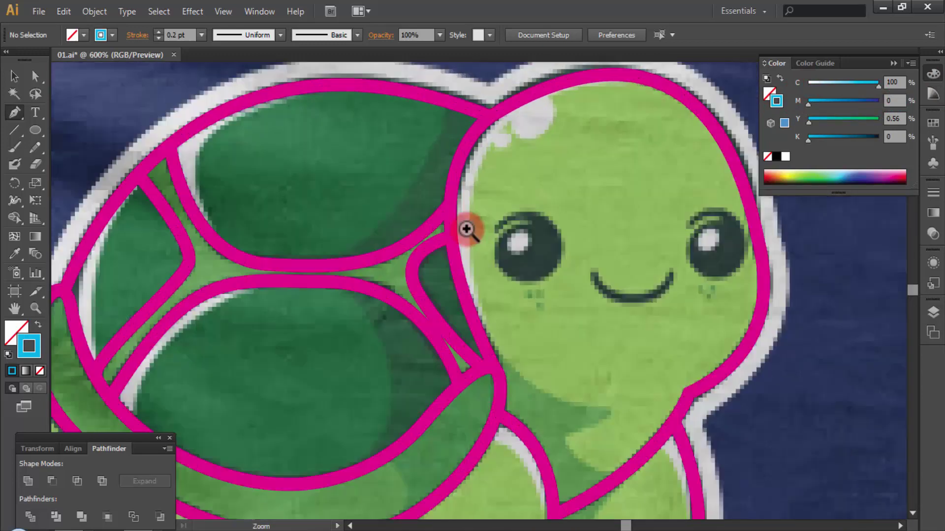
pyautogui.click(475, 137)
pyautogui.press('p')
pyautogui.click(449, 122)
pyautogui.moveTo(352, 344); pyautogui.dragTo(415, 295)
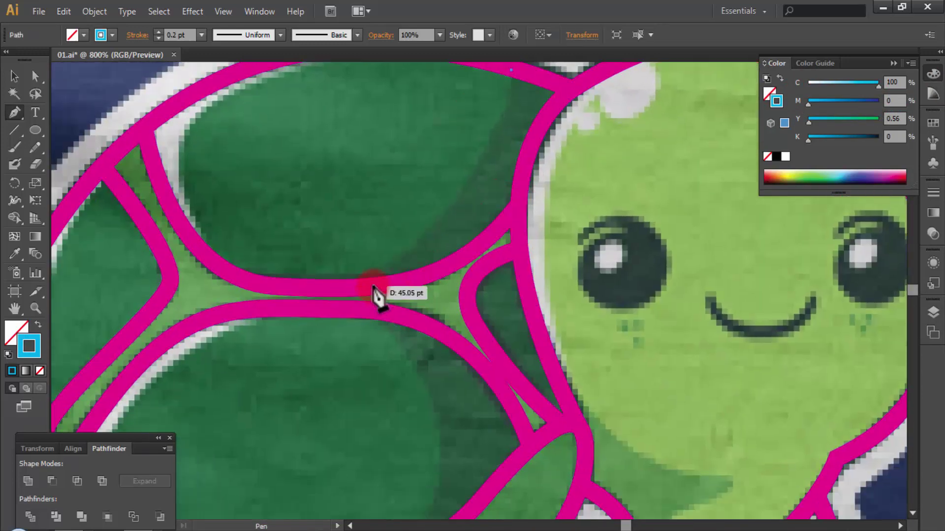
pyautogui.moveTo(360, 285)
pyautogui.mouseDown()
pyautogui.moveTo(254, 362)
pyautogui.moveTo(221, 373)
pyautogui.mouseUp()
pyautogui.keyDown('ctrl'); pyautogui.click(349, 167); pyautogui.keyUp('ctrl')
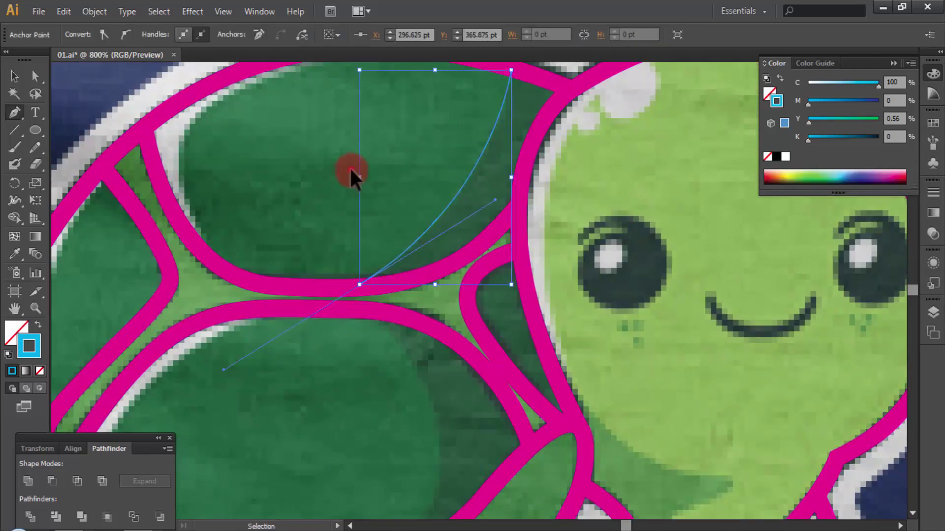
# Trace a curve from the shell junction down the shell's lower part
pyautogui.hotkey('ctrl', '-')
pyautogui.moveTo(472, 317)
pyautogui.mouseDown()
pyautogui.moveTo(447, 266)
pyautogui.moveTo(397, 228)
pyautogui.moveTo(388, 195)
pyautogui.mouseUp()
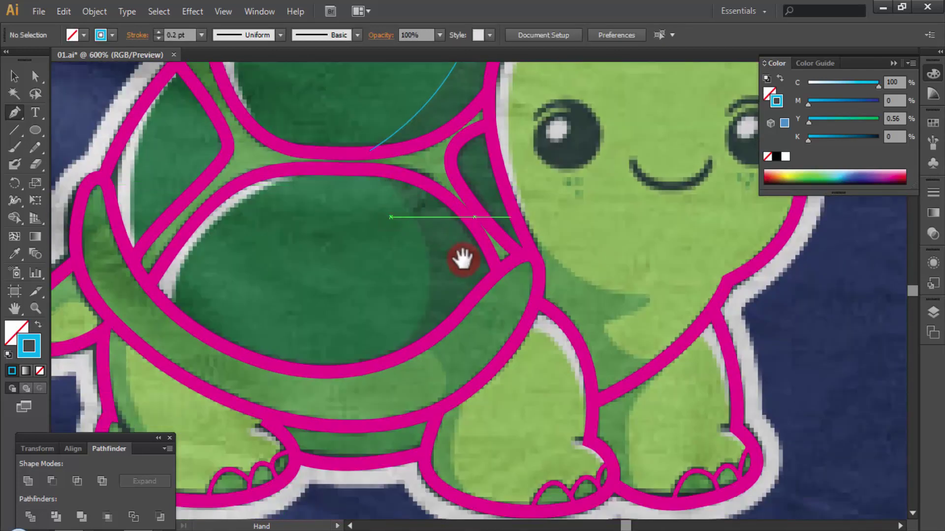
pyautogui.keyDown('ctrl'); pyautogui.keyDown('alt'); pyautogui.click(500, 264); pyautogui.keyUp('alt'); pyautogui.keyUp('ctrl')
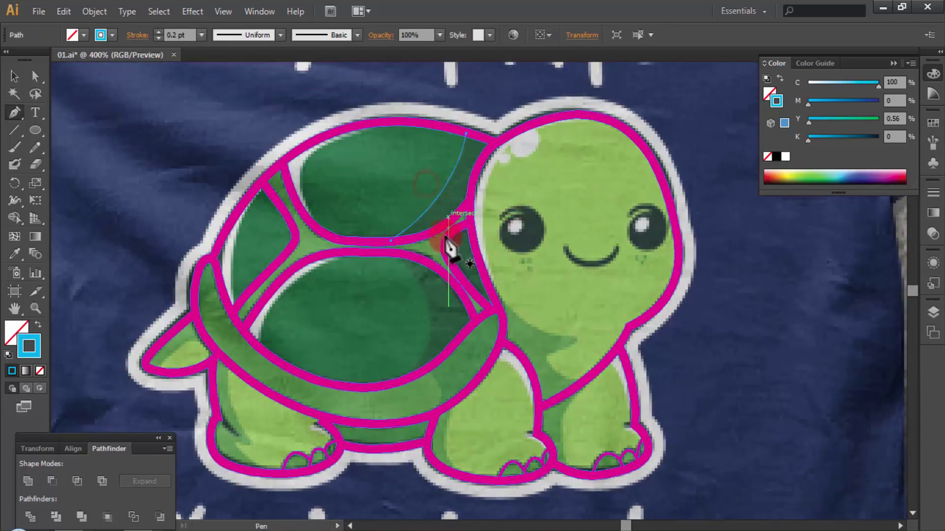
pyautogui.click(414, 325)
pyautogui.hotkey('ctrl', 'z')
pyautogui.click(397, 252)
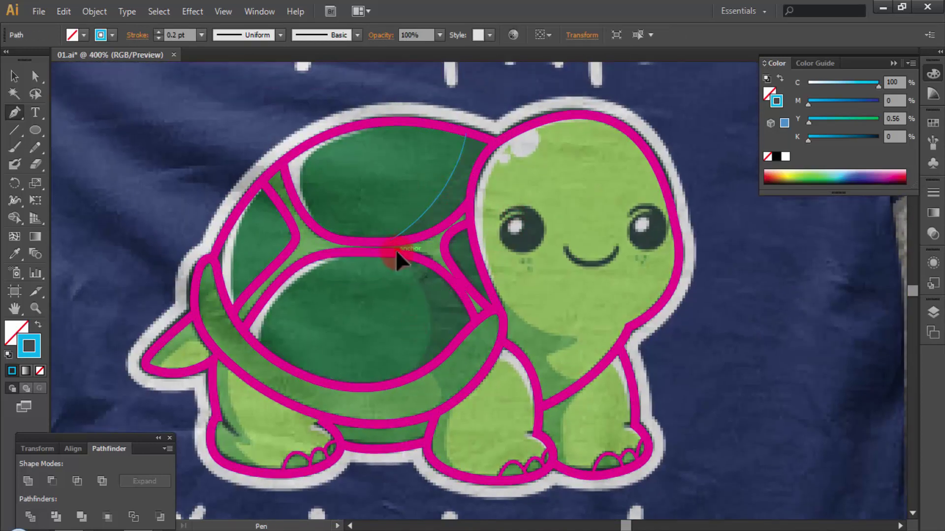
pyautogui.moveTo(400, 381); pyautogui.dragTo(331, 459)
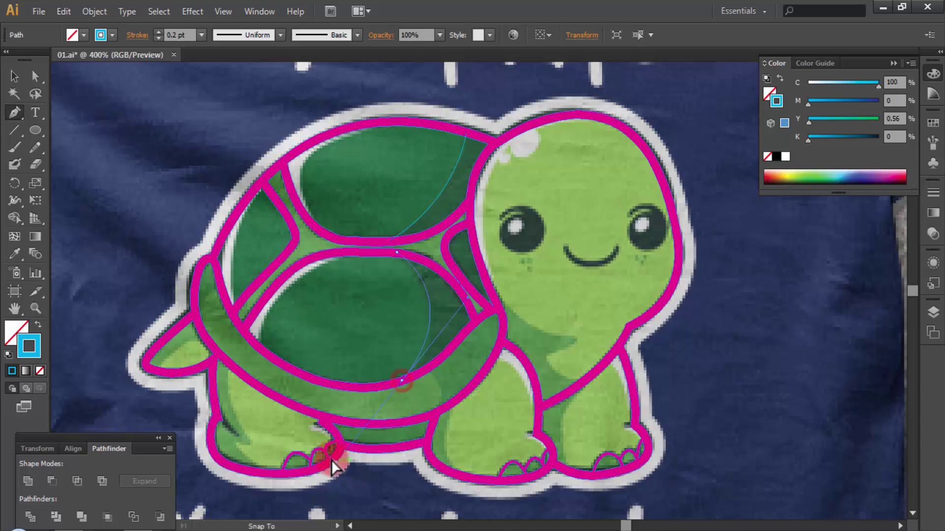
pyautogui.keyDown('ctrl'); pyautogui.click(382, 276); pyautogui.keyUp('ctrl')
# Add a curved path along the shell outline toward the front leg
pyautogui.moveTo(460, 327); pyautogui.dragTo(427, 232)
pyautogui.moveTo(439, 281); pyautogui.dragTo(445, 295)
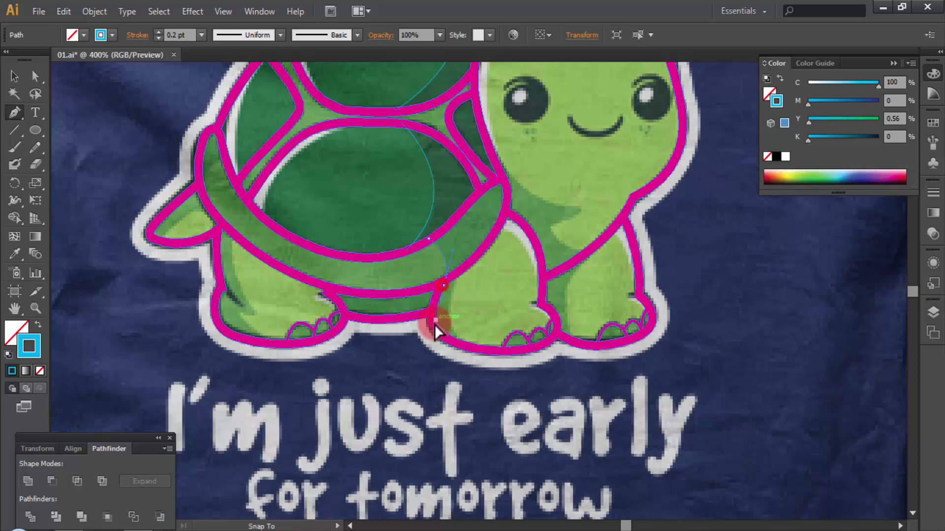
pyautogui.moveTo(413, 242); pyautogui.dragTo(489, 375)
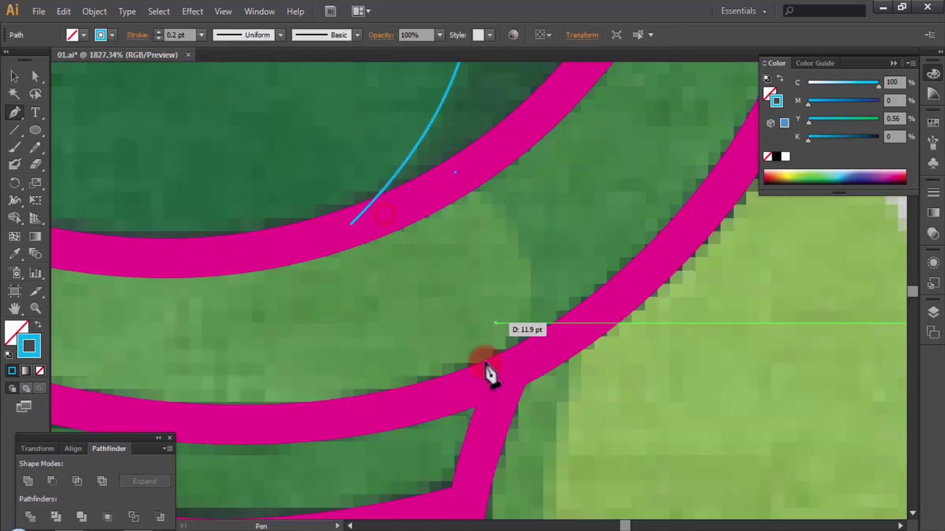
pyautogui.keyDown('alt'); pyautogui.click(531, 369); pyautogui.keyUp('alt')
pyautogui.moveTo(427, 237); pyautogui.dragTo(385, 336)
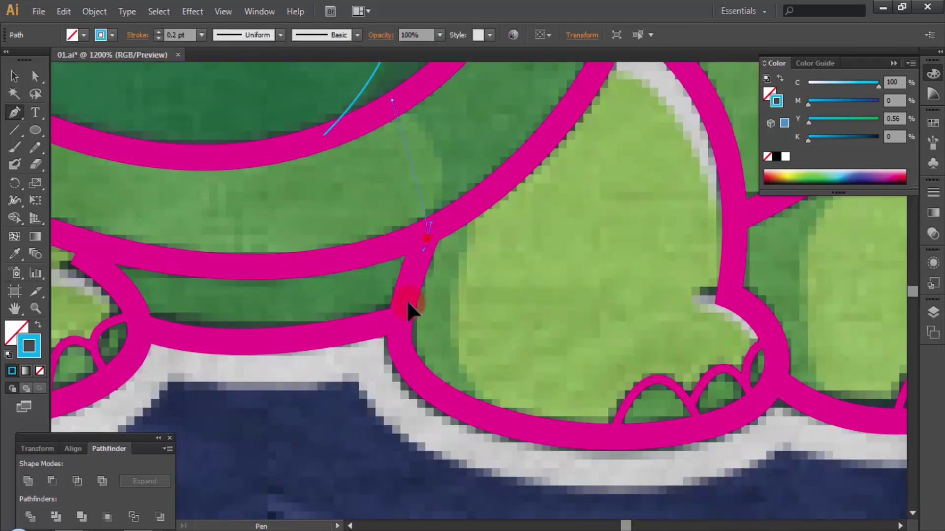
pyautogui.keyDown('ctrl'); pyautogui.keyDown('alt'); pyautogui.click(512, 306); pyautogui.keyUp('alt'); pyautogui.keyUp('ctrl')
# Trace a curve along the neck's underside down to the leg outline
pyautogui.moveTo(523, 206); pyautogui.dragTo(436, 154)
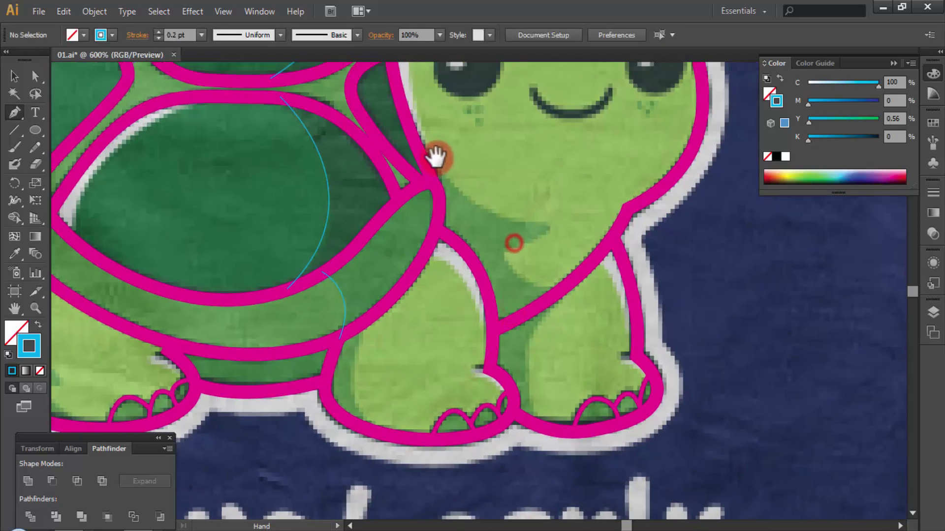
pyautogui.click(411, 190)
pyautogui.click(412, 138)
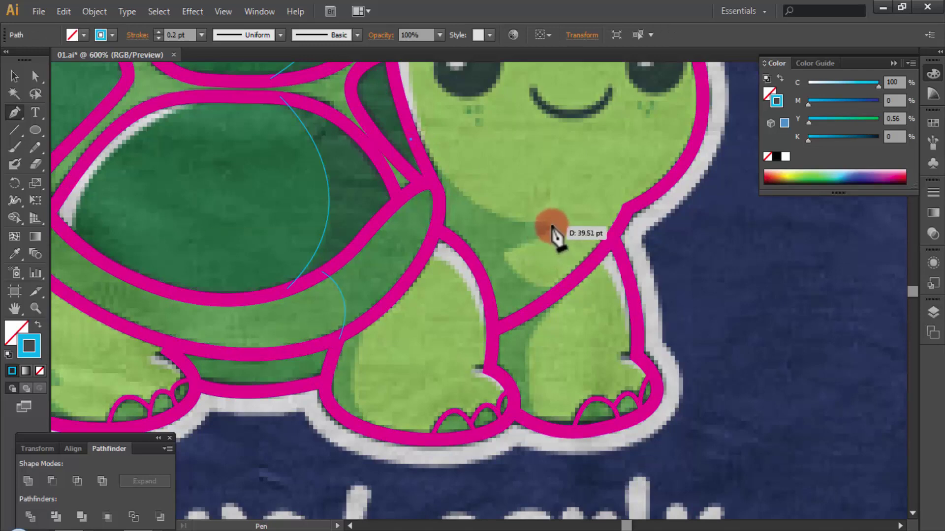
pyautogui.moveTo(540, 220)
pyautogui.mouseDown()
pyautogui.moveTo(628, 222)
pyautogui.moveTo(617, 225)
pyautogui.mouseUp()
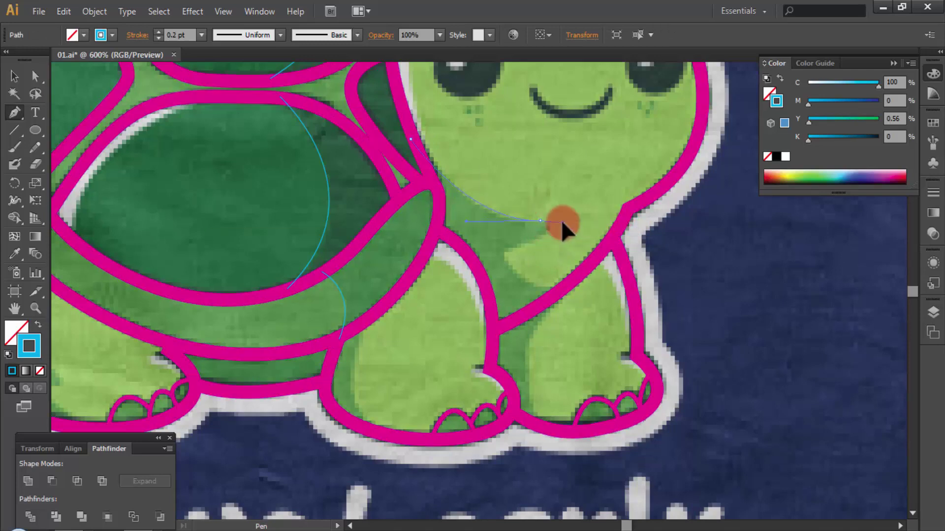
pyautogui.moveTo(532, 241)
pyautogui.mouseDown()
pyautogui.moveTo(512, 248)
pyautogui.moveTo(508, 272)
pyautogui.moveTo(563, 295)
pyautogui.moveTo(514, 253)
pyautogui.mouseUp()
pyautogui.keyDown('ctrl'); pyautogui.click(566, 256); pyautogui.keyUp('ctrl')
# Draw a path between the front legs ending on the lower outline
pyautogui.click(480, 245)
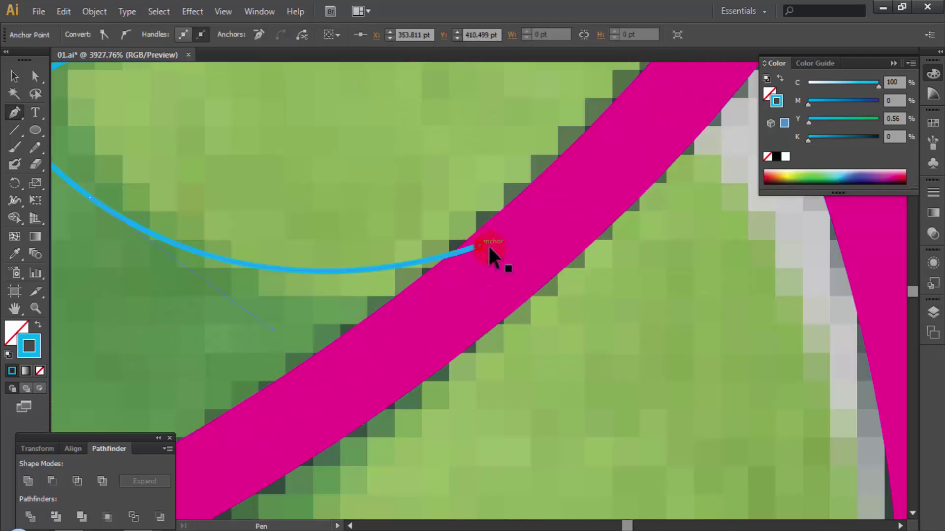
pyautogui.scroll(-2, 512, 246)
pyautogui.scroll(-2, 512, 247)
pyautogui.scroll(-2, 512, 256)
pyautogui.keyDown('ctrl'); pyautogui.click(467, 225); pyautogui.keyUp('ctrl')
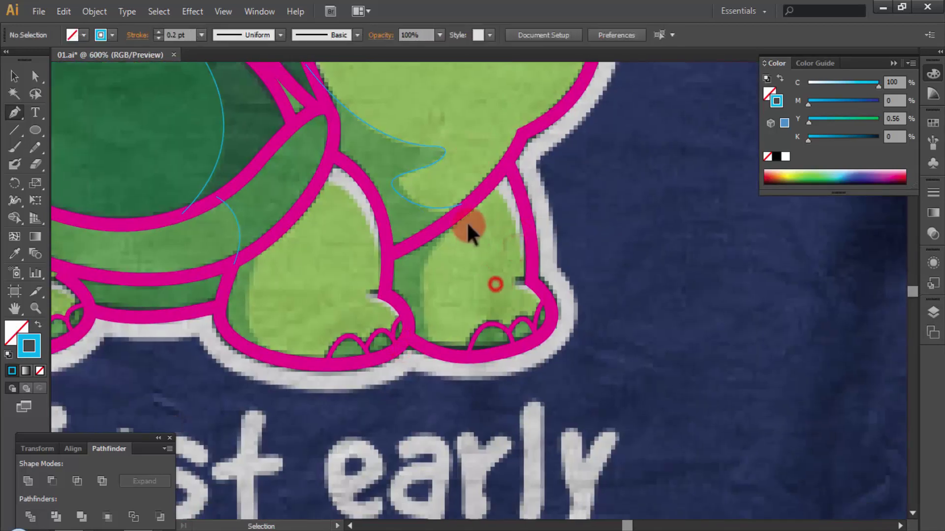
pyautogui.click(462, 209)
pyautogui.scroll(1, 474, 295)
pyautogui.moveTo(406, 266); pyautogui.dragTo(403, 295)
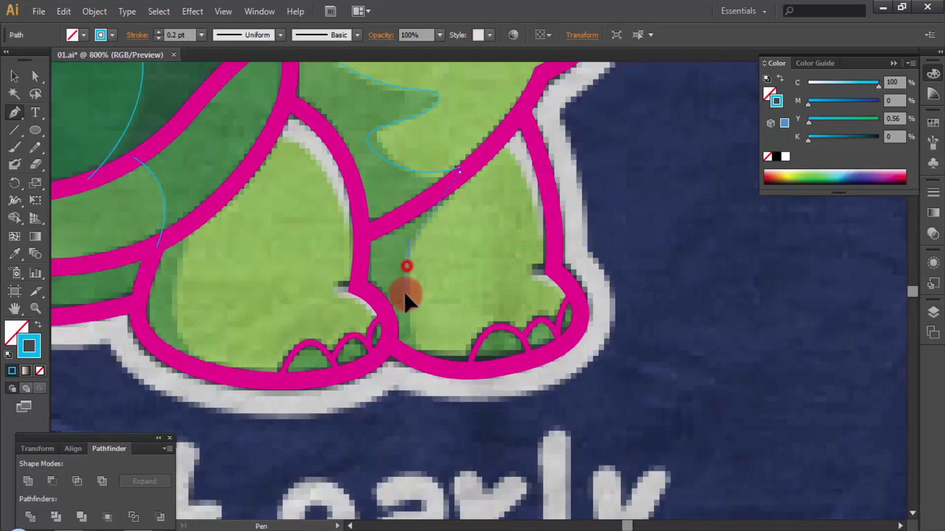
pyautogui.moveTo(423, 360); pyautogui.dragTo(426, 369)
pyautogui.keyDown('ctrl'); pyautogui.click(472, 287); pyautogui.keyUp('ctrl')
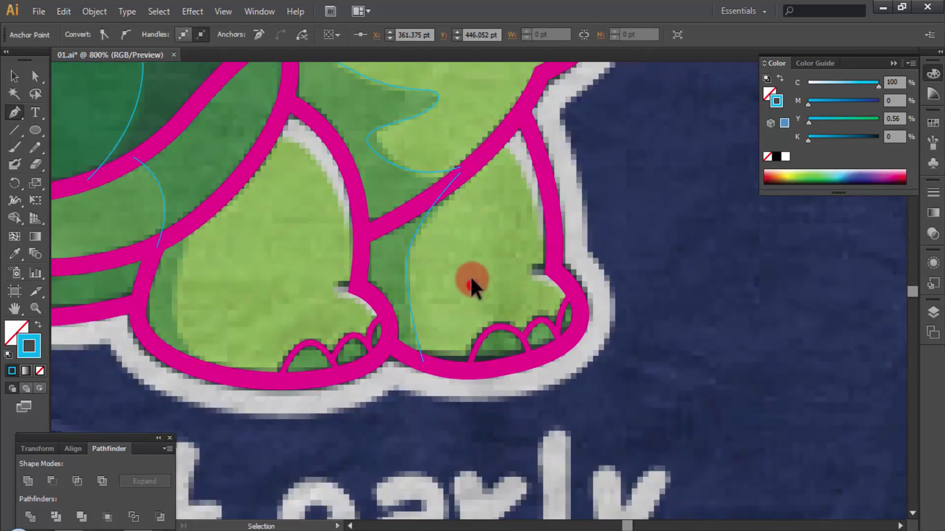
# Trace a final curve along the inner leg edge down to the bottom outline
pyautogui.scroll(-3, 474, 259)
pyautogui.scroll(1, 428, 262)
pyautogui.scroll(1, 428, 249)
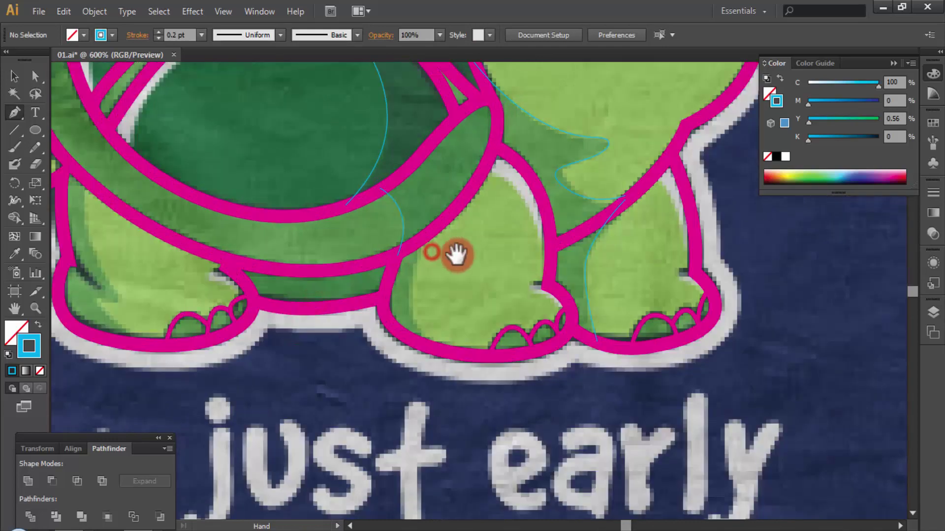
pyautogui.scroll(1, 453, 255)
pyautogui.scroll(1, 451, 233)
pyautogui.click(408, 261)
pyautogui.scroll(-1, 398, 246)
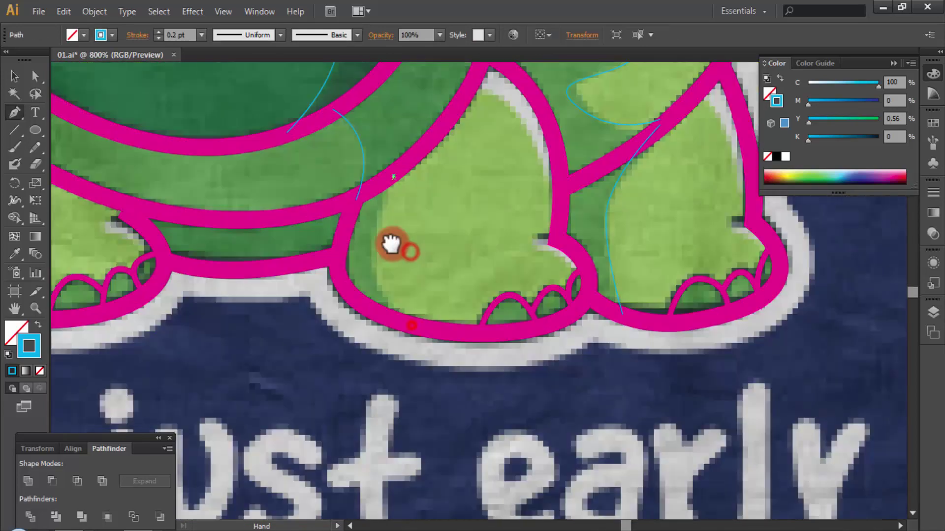
pyautogui.scroll(1, 411, 327)
pyautogui.moveTo(411, 327); pyautogui.dragTo(487, 362)
pyautogui.keyDown('ctrl'); pyautogui.click(453, 260); pyautogui.keyUp('ctrl')
# Trace a curved guide path along the back leg's edge, following the pink outline
pyautogui.moveTo(258, 273); pyautogui.dragTo(489, 287)
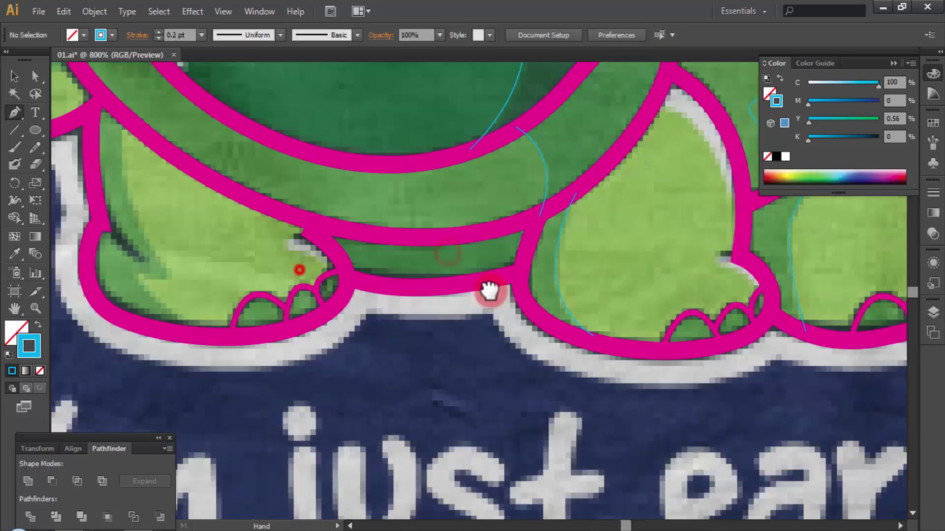
pyautogui.moveTo(215, 222); pyautogui.dragTo(316, 260)
pyautogui.click(242, 154)
pyautogui.click(293, 313)
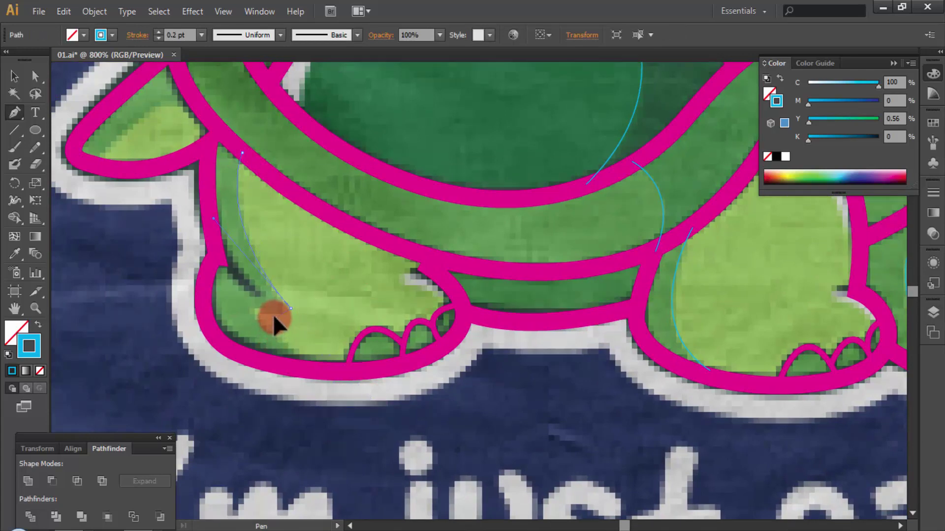
pyautogui.click(249, 308)
pyautogui.moveTo(291, 331); pyautogui.dragTo(288, 240)
pyautogui.moveTo(314, 275)
pyautogui.mouseDown()
pyautogui.moveTo(336, 290)
pyautogui.moveTo(439, 306)
pyautogui.mouseUp()
pyautogui.keyDown('ctrl'); pyautogui.click(326, 196); pyautogui.keyUp('ctrl')
# Trace a curved guide along the lower shell plate
pyautogui.hotkey('ctrl', '-')
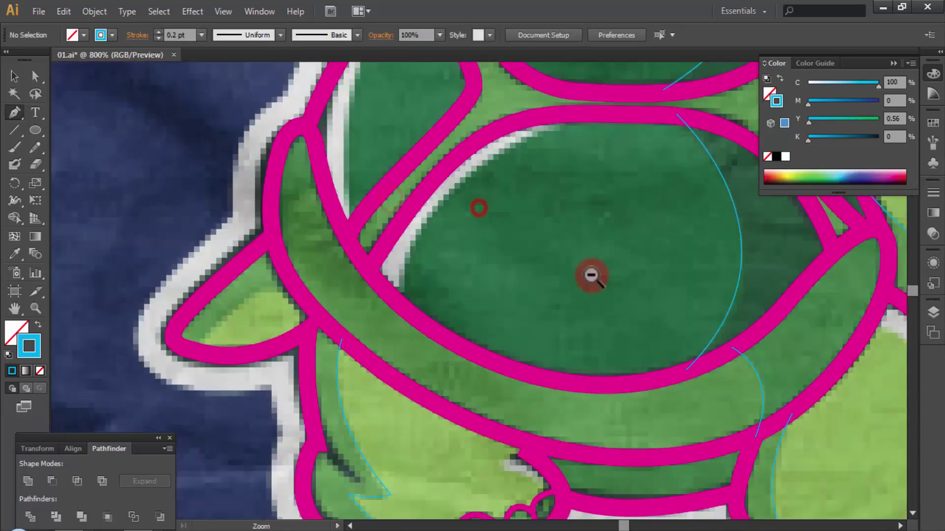
pyautogui.moveTo(592, 274)
pyautogui.mouseDown()
pyautogui.moveTo(456, 272)
pyautogui.moveTo(430, 315)
pyautogui.moveTo(460, 217)
pyautogui.mouseUp()
pyautogui.click(305, 353)
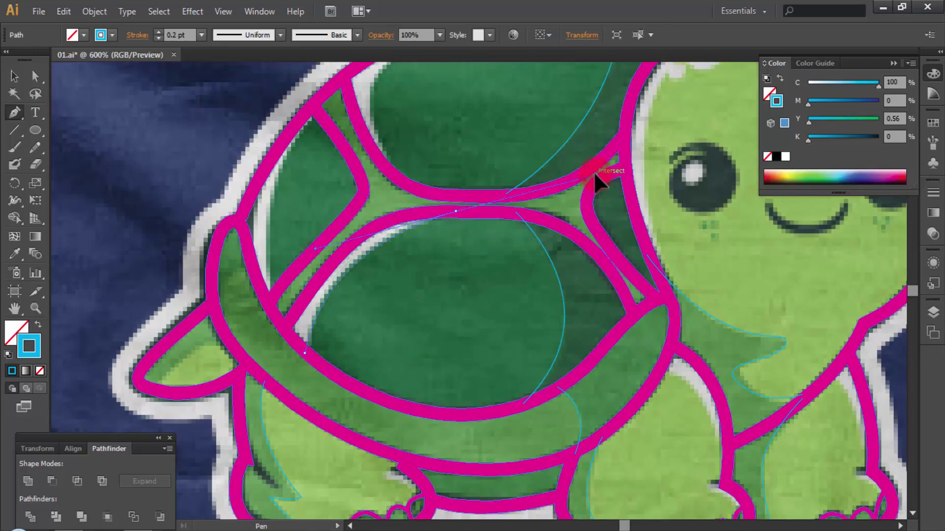
pyautogui.keyDown('ctrl'); pyautogui.click(398, 169); pyautogui.keyUp('ctrl')
pyautogui.click(316, 113)
pyautogui.moveTo(286, 299)
pyautogui.mouseDown()
pyautogui.moveTo(273, 308)
pyautogui.moveTo(284, 430)
pyautogui.mouseUp()
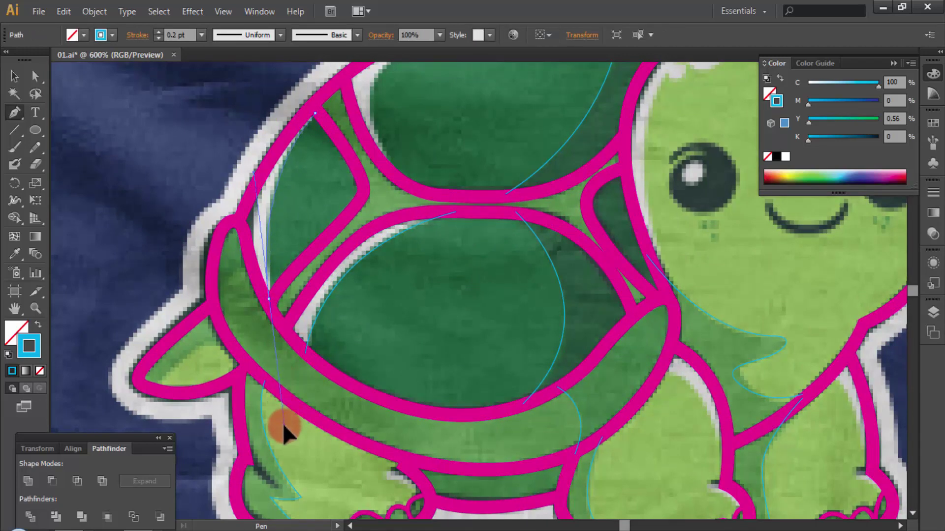
pyautogui.keyDown('ctrl'); pyautogui.click(378, 333); pyautogui.keyUp('ctrl')
# Trace a curved guide along the top of the upper shell
pyautogui.moveTo(376, 211); pyautogui.dragTo(312, 356)
pyautogui.moveTo(316, 315); pyautogui.dragTo(337, 200)
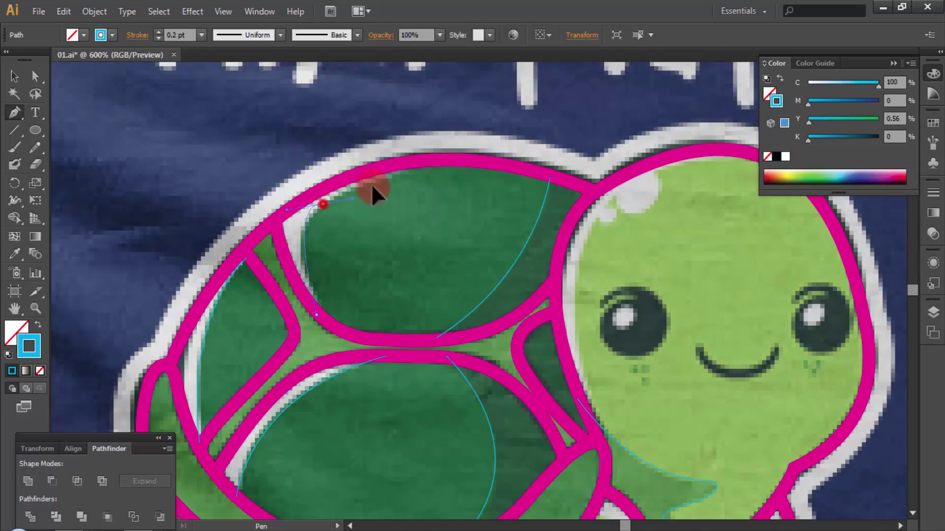
pyautogui.moveTo(381, 173); pyautogui.dragTo(436, 162)
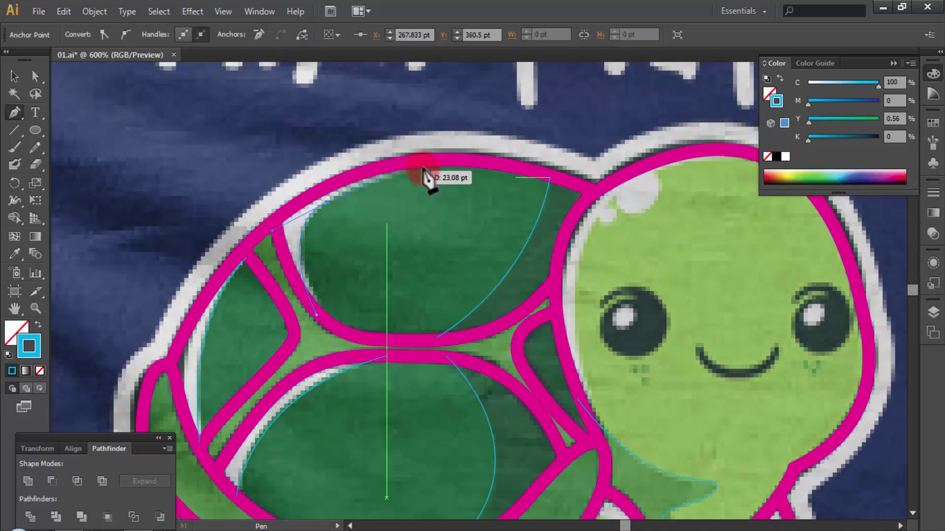
pyautogui.keyDown('ctrl'); pyautogui.click(457, 277); pyautogui.keyUp('ctrl')
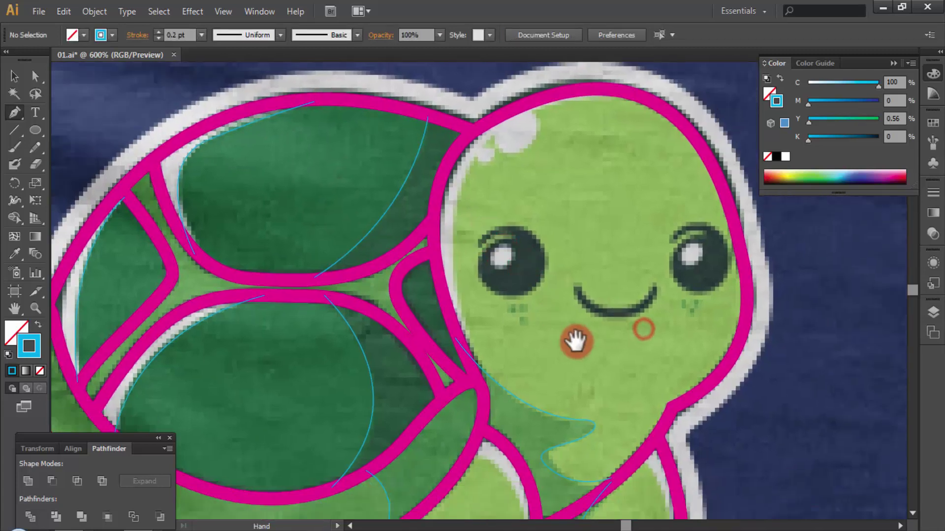
# Trace the head-to-shell join with a curve running down the neck
pyautogui.moveTo(642, 329); pyautogui.dragTo(511, 247)
pyautogui.moveTo(521, 85); pyautogui.dragTo(521, 130)
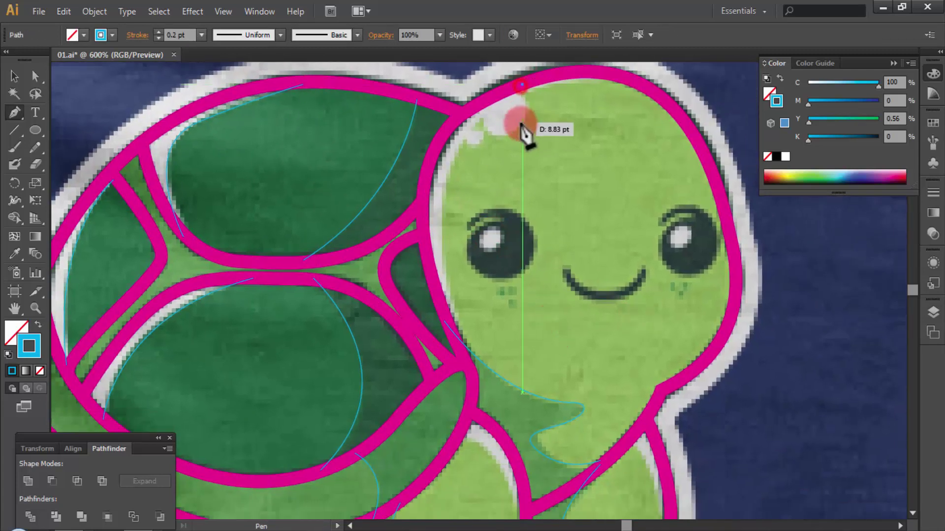
pyautogui.click(477, 107)
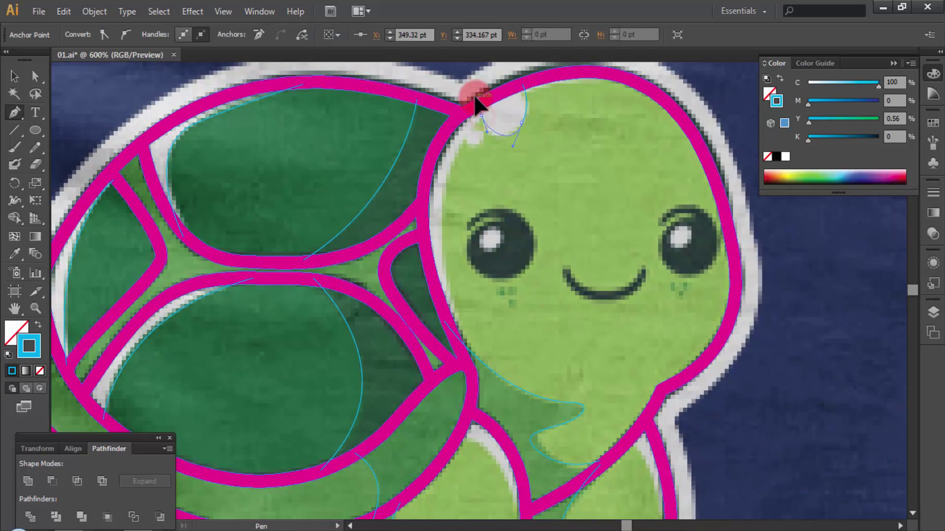
pyautogui.moveTo(476, 99)
pyautogui.mouseDown()
pyautogui.moveTo(460, 270)
pyautogui.moveTo(450, 283)
pyautogui.moveTo(443, 270)
pyautogui.mouseUp()
pyautogui.scroll(-2, 459, 271)
pyautogui.click(467, 385)
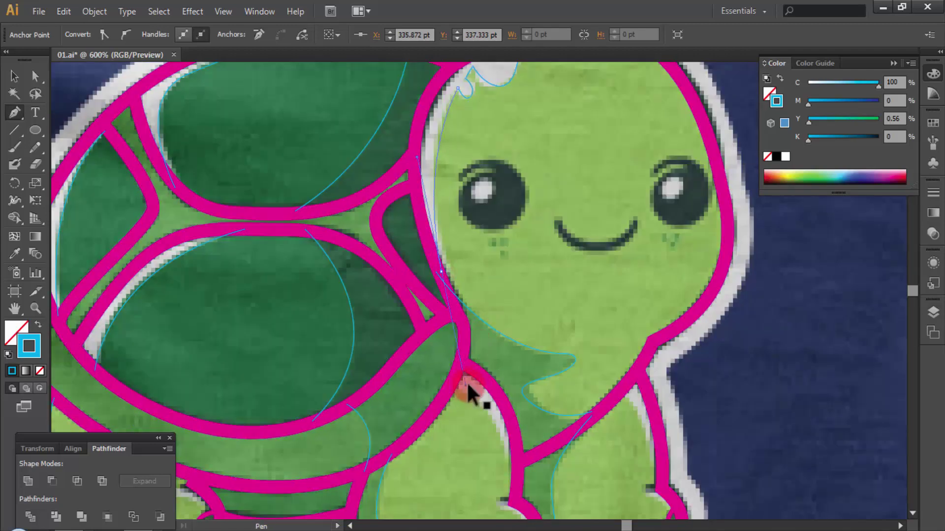
pyautogui.keyDown('ctrl'); pyautogui.click(533, 285); pyautogui.keyUp('ctrl')
# Trace a curved guide path along the front leg's outer edge
pyautogui.keyDown('ctrl'); pyautogui.keyDown('alt'); pyautogui.click(529, 301); pyautogui.keyUp('alt'); pyautogui.keyUp('ctrl')
pyautogui.moveTo(533, 303)
pyautogui.mouseDown()
pyautogui.moveTo(464, 375)
pyautogui.moveTo(482, 295)
pyautogui.moveTo(493, 367)
pyautogui.mouseUp()
pyautogui.keyDown('ctrl'); pyautogui.click(482, 296); pyautogui.keyUp('ctrl')
pyautogui.keyDown('ctrl'); pyautogui.click(513, 264); pyautogui.keyUp('ctrl')
pyautogui.click(446, 217)
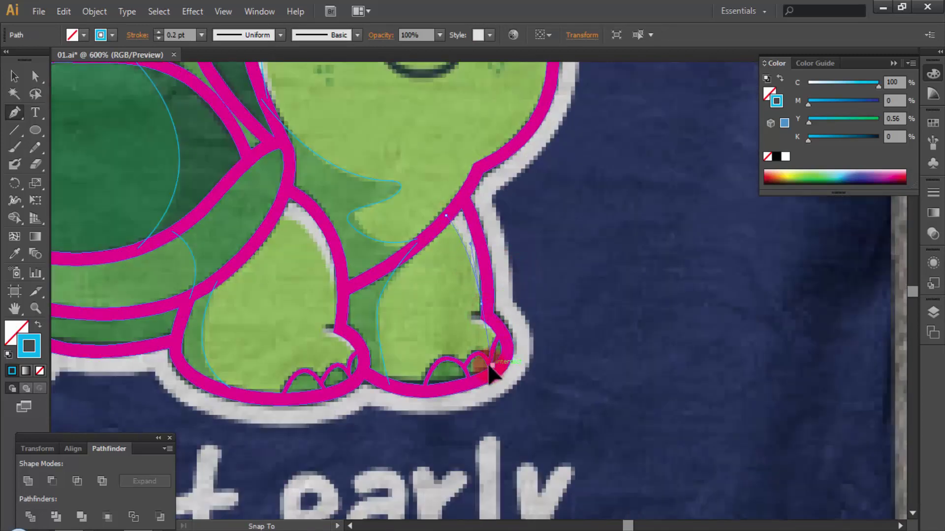
pyautogui.keyDown('ctrl'); pyautogui.click(627, 253); pyautogui.keyUp('ctrl')
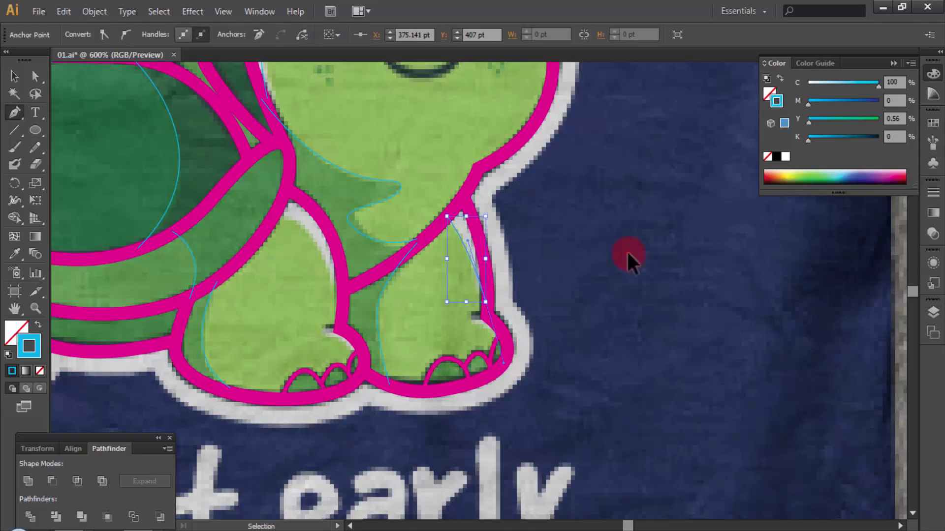
# Discard an unfinished path between the front legs, then centre the whole turtle in view
pyautogui.click(274, 208)
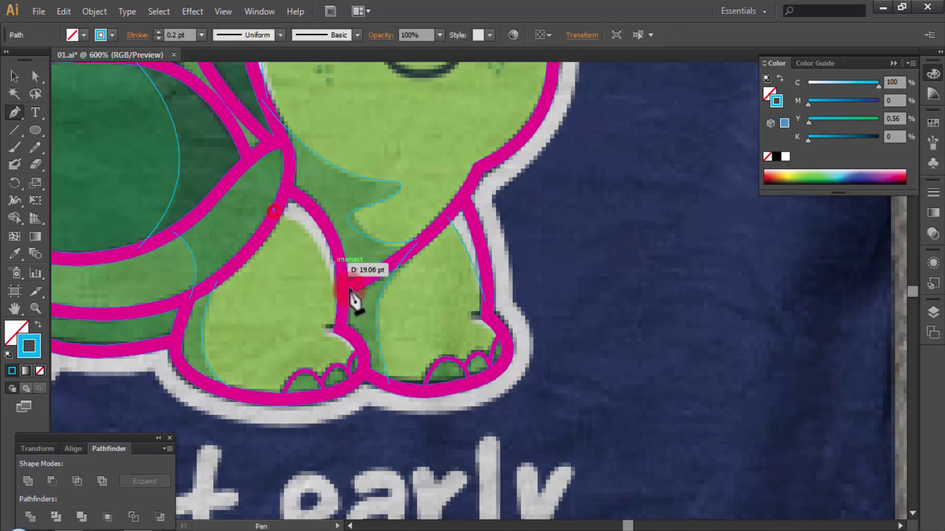
pyautogui.moveTo(339, 317); pyautogui.dragTo(355, 428)
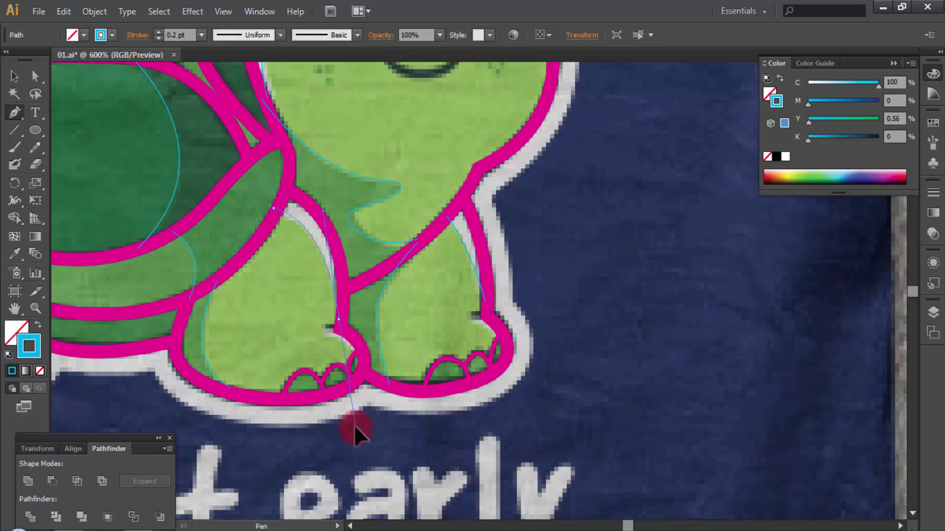
pyautogui.hotkey('ctrl', 'z')
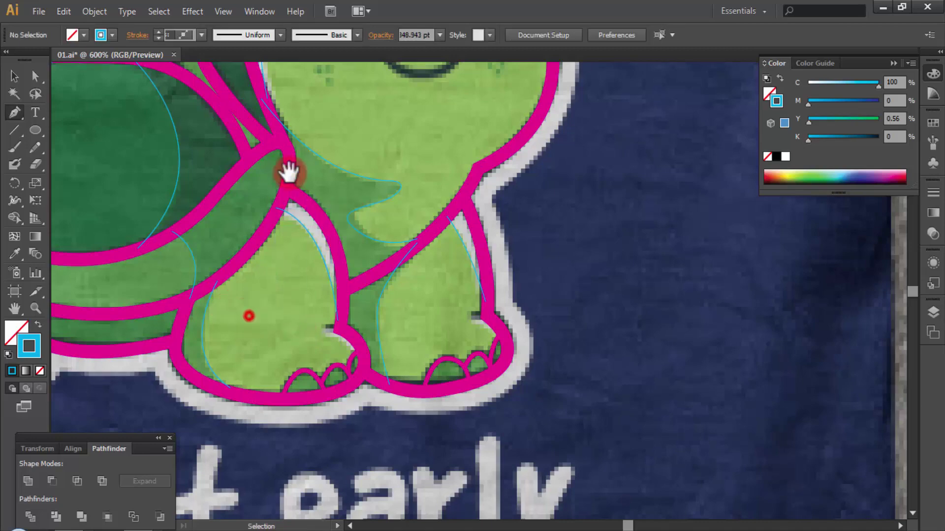
pyautogui.moveTo(289, 172); pyautogui.dragTo(428, 219)
pyautogui.moveTo(437, 181); pyautogui.dragTo(501, 236)
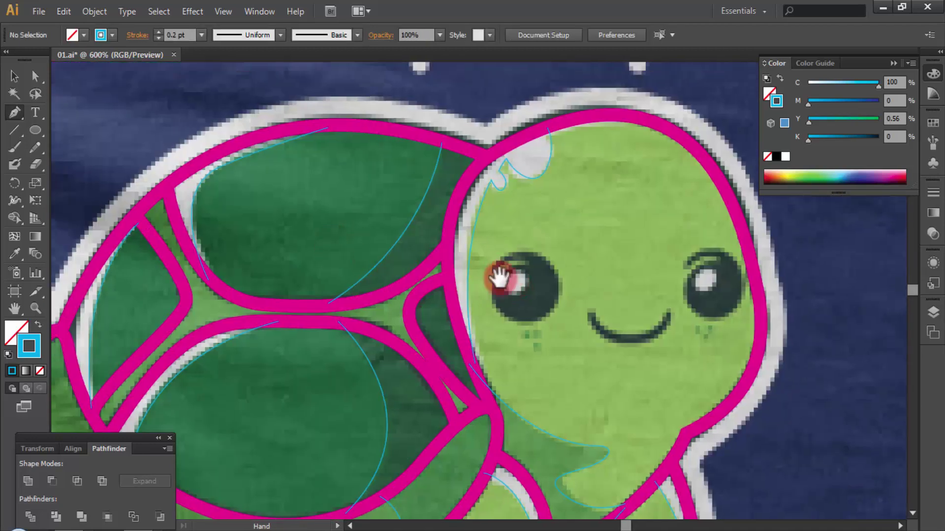
pyautogui.hotkey('ctrl', '-')
pyautogui.hotkey('ctrl', '-')
pyautogui.moveTo(485, 331); pyautogui.dragTo(604, 311)
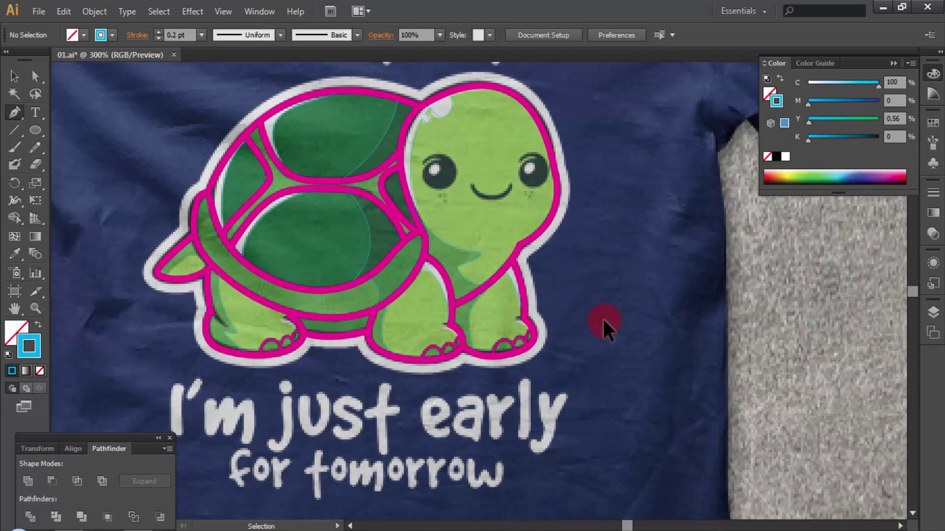
# Recolour the turtle's thick outer outline light cyan with a 5 pt stroke
pyautogui.hotkey('ctrl', 'shift', 'z')
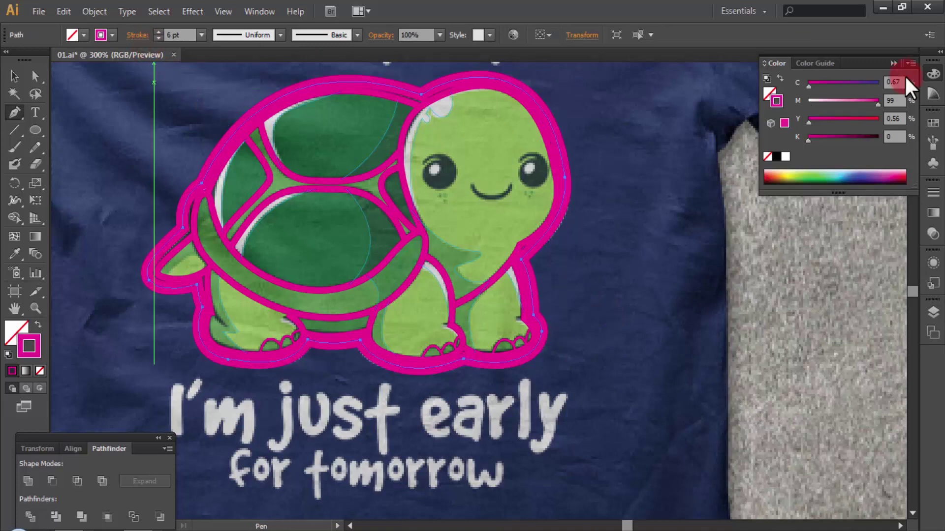
pyautogui.moveTo(811, 120); pyautogui.dragTo(915, 119)
pyautogui.click(837, 173)
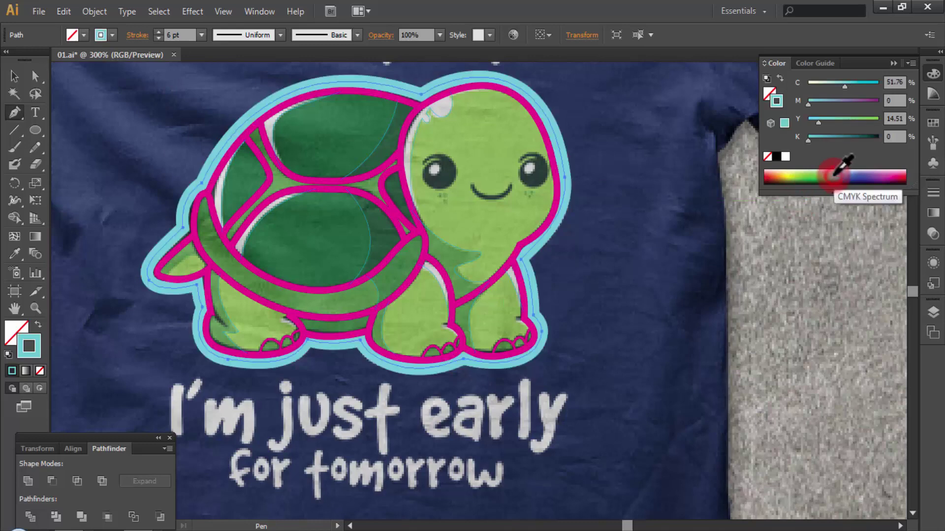
pyautogui.click(12, 76)
pyautogui.click(173, 36)
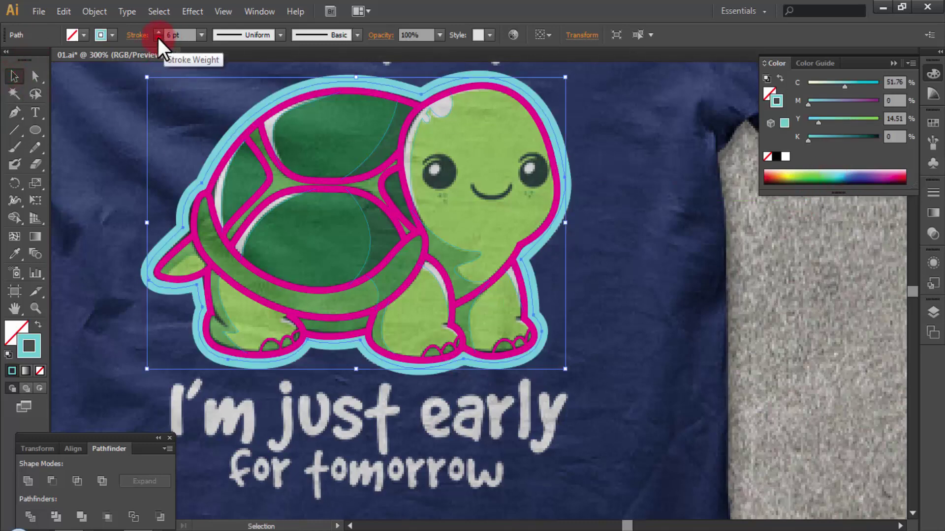
# Deselect the turtle, fit the whole T-shirt in view and show the rulers
pyautogui.click(122, 141)
pyautogui.hotkey('ctrl', '1')
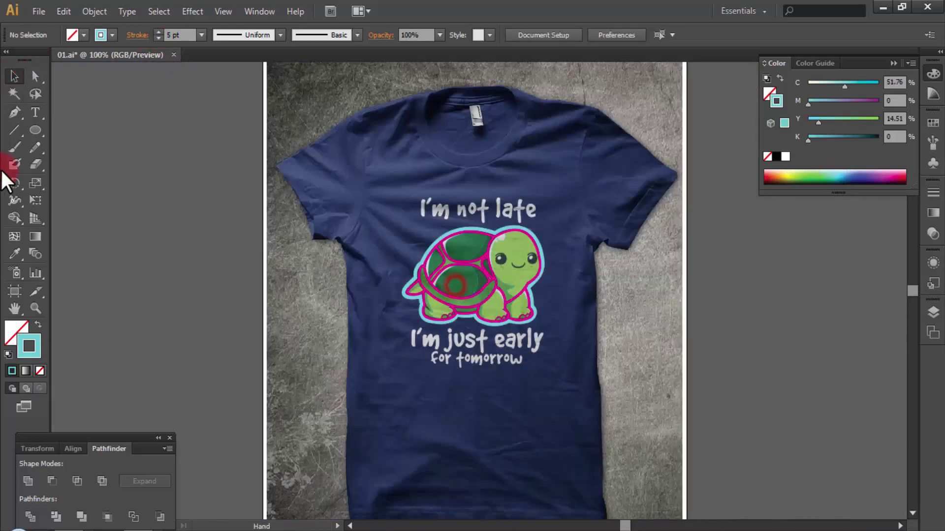
pyautogui.moveTo(29, 124); pyautogui.dragTo(69, 128)
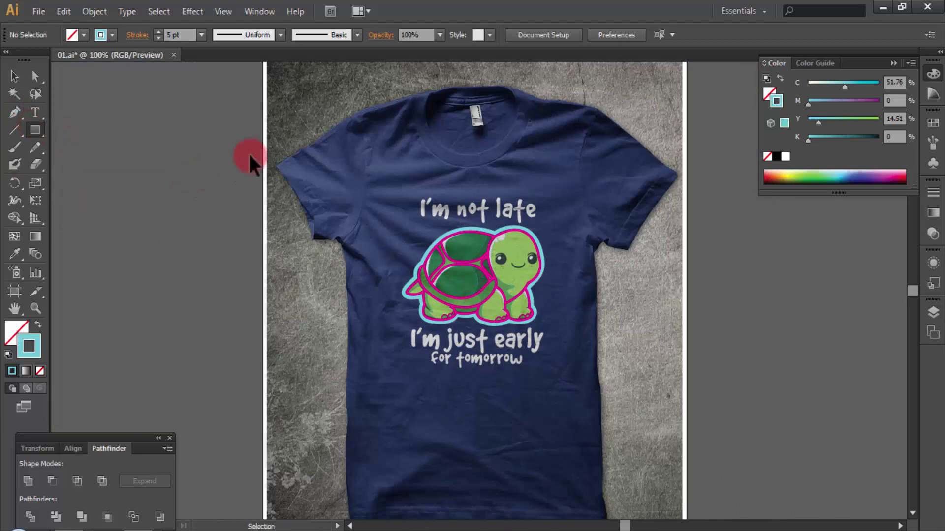
pyautogui.hotkey('ctrl', 'r')
# Switch the ruler units to inches and enter a 4-inch rectangle size
pyautogui.rightClick(330, 63)
pyautogui.click(370, 102)
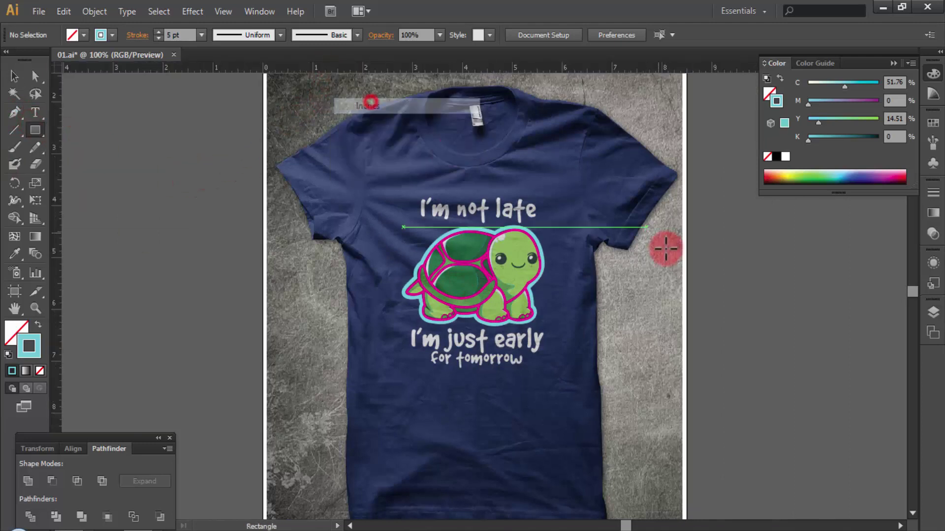
pyautogui.click(711, 259)
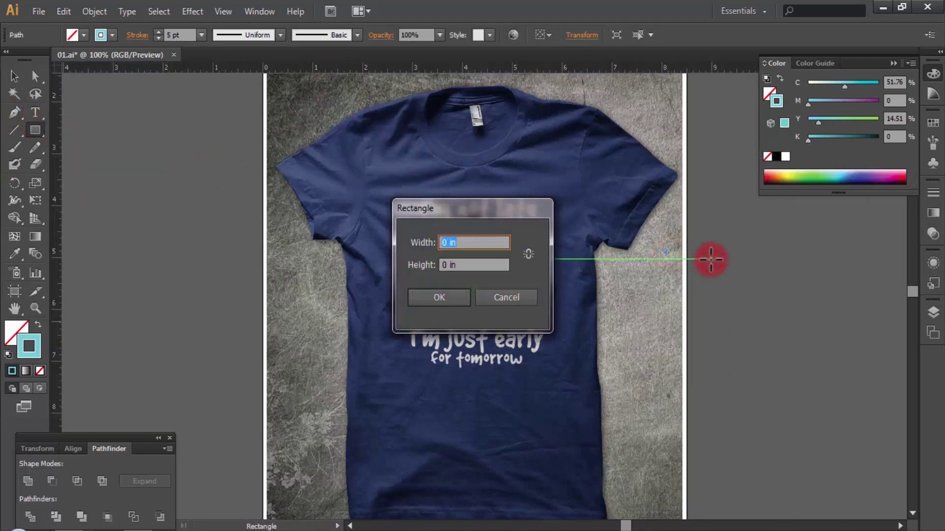
pyautogui.write('4')
pyautogui.press('Return')
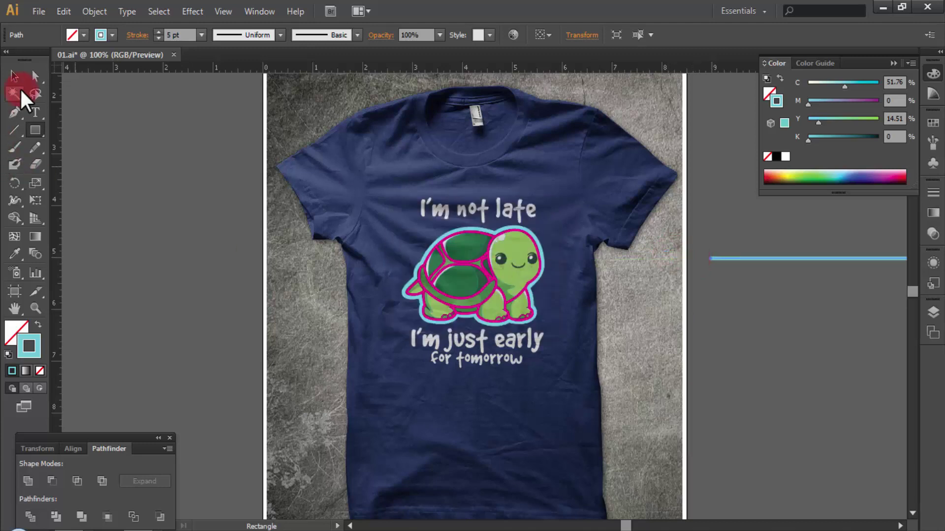
# Select the stretched thin line and delete it
pyautogui.click(13, 76)
pyautogui.keyDown('alt'); pyautogui.click(214, 195); pyautogui.keyUp('alt')
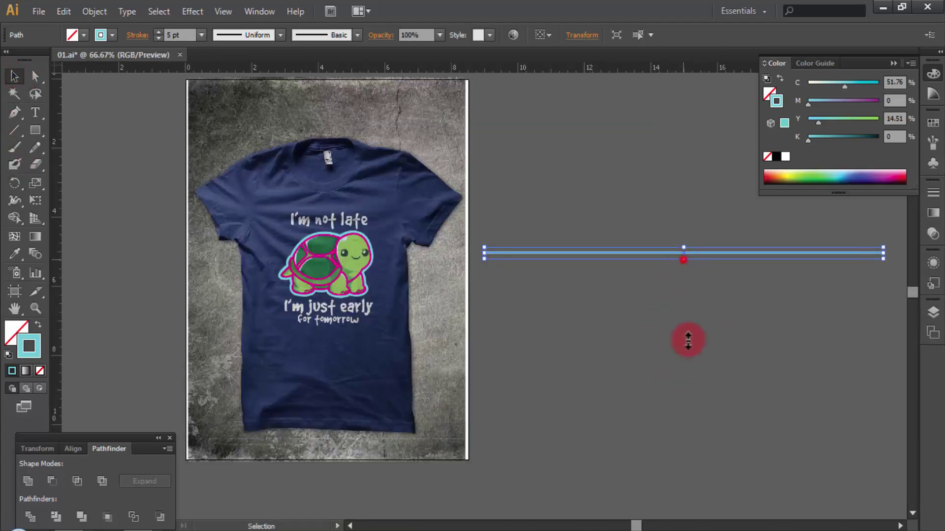
pyautogui.moveTo(683, 260); pyautogui.dragTo(684, 332)
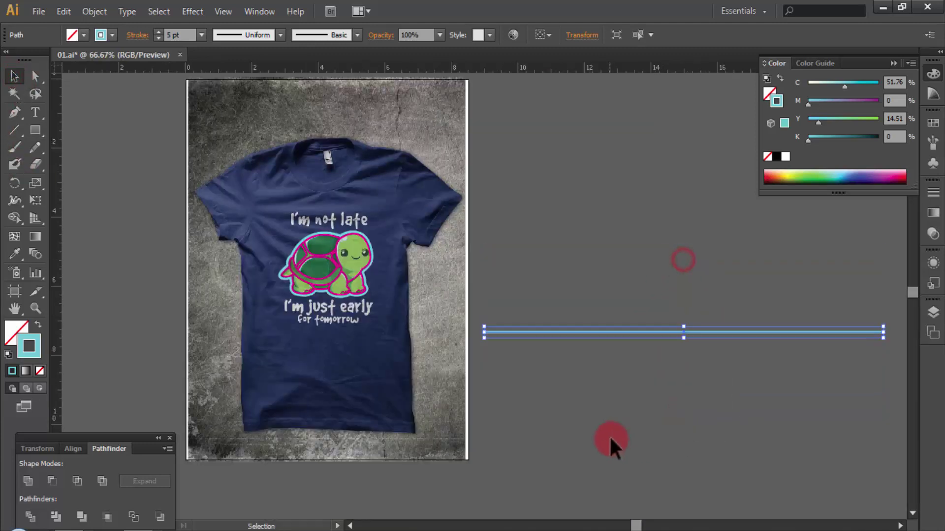
pyautogui.click(684, 324)
pyautogui.click(685, 331)
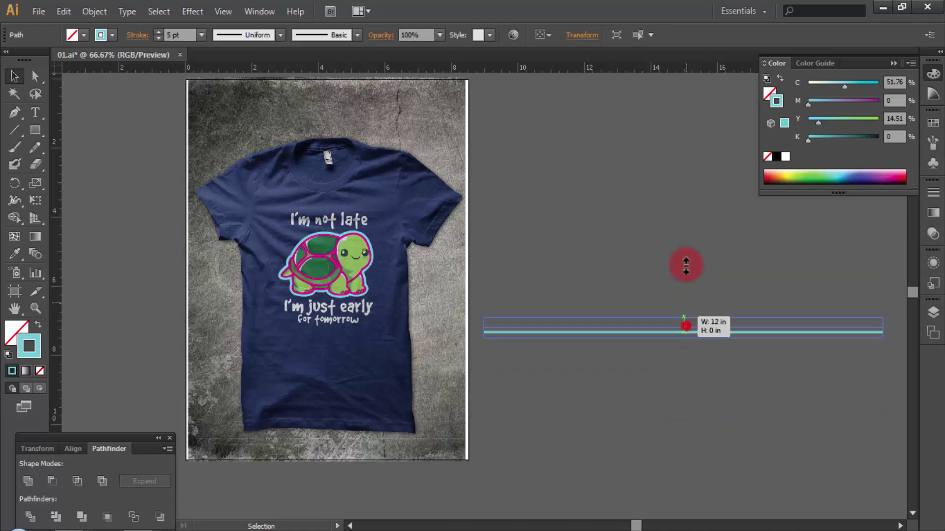
pyautogui.moveTo(683, 332); pyautogui.dragTo(683, 249)
pyautogui.press('Delete')
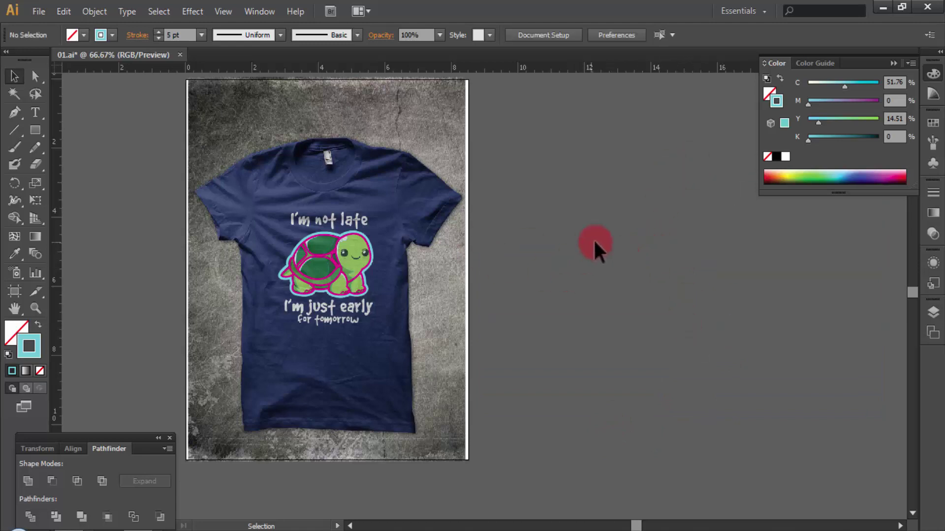
# Create a 12 × 12 inch square beside the shirt, replacing an unwanted rectangle
pyautogui.click(551, 241)
pyautogui.write('12')
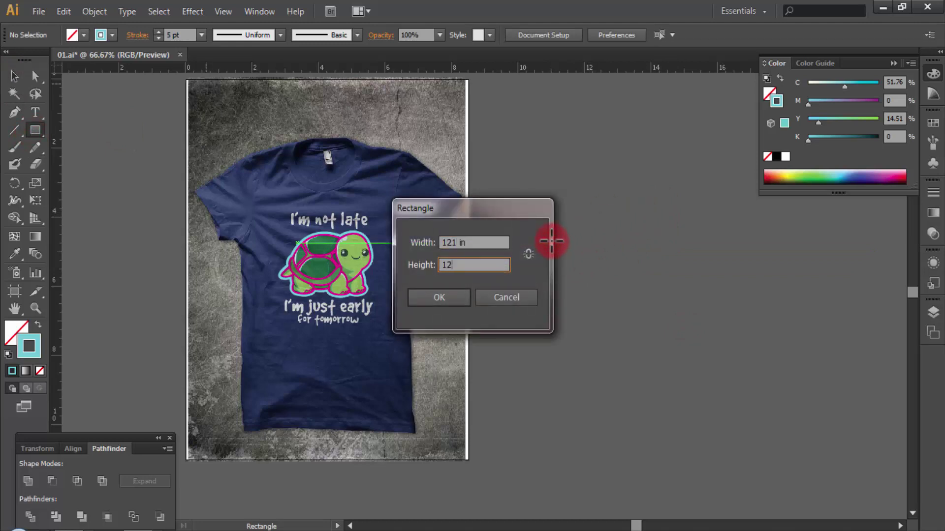
pyautogui.press('Return')
pyautogui.hotkey('ctrl', 'z')
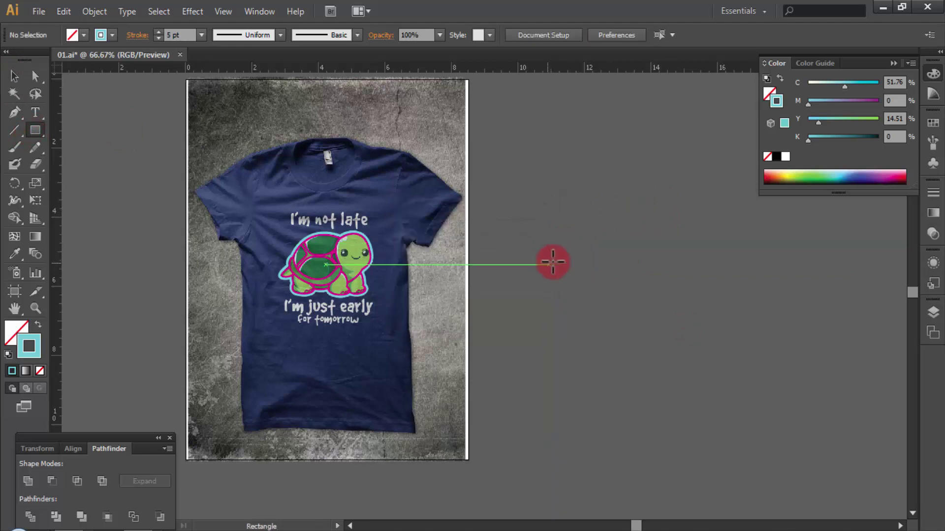
pyautogui.click(552, 262)
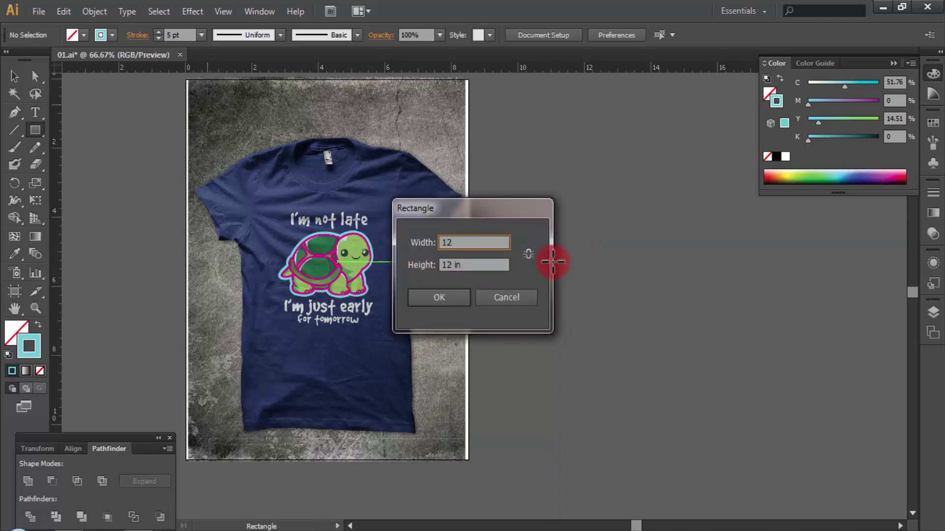
pyautogui.write('12')
pyautogui.press('Return')
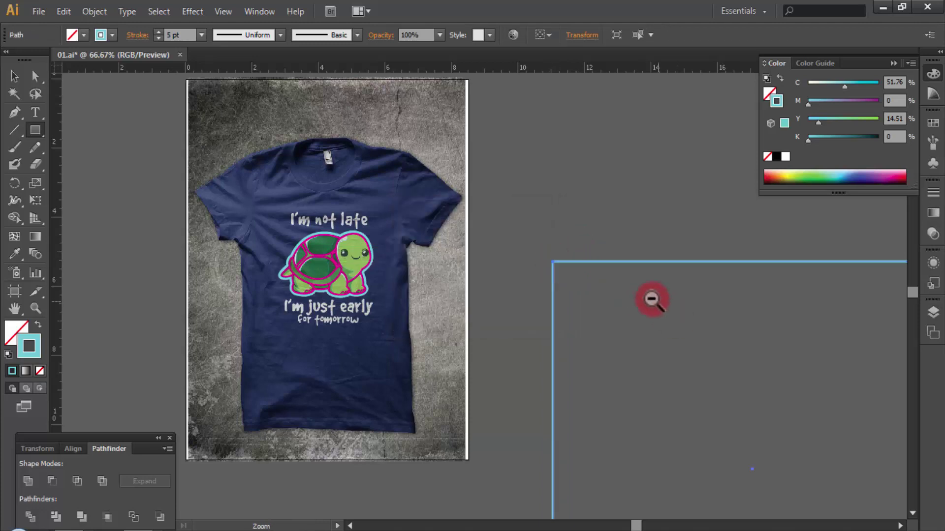
pyautogui.hotkey('ctrl', '-')
pyautogui.hotkey('ctrl', '-')
pyautogui.click(8, 87)
# Select the whole T-shirt artwork group, enlarge it greatly and reposition it
pyautogui.moveTo(177, 162); pyautogui.dragTo(349, 151)
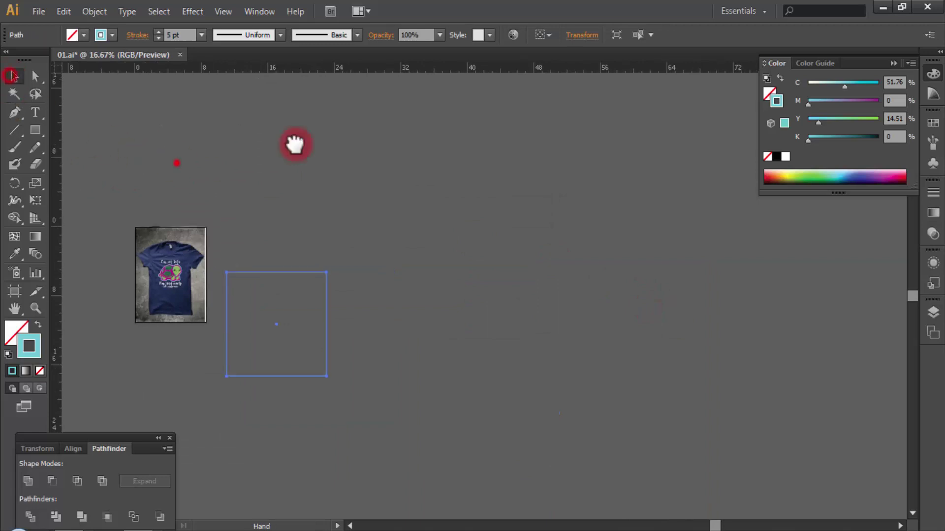
pyautogui.click(321, 148)
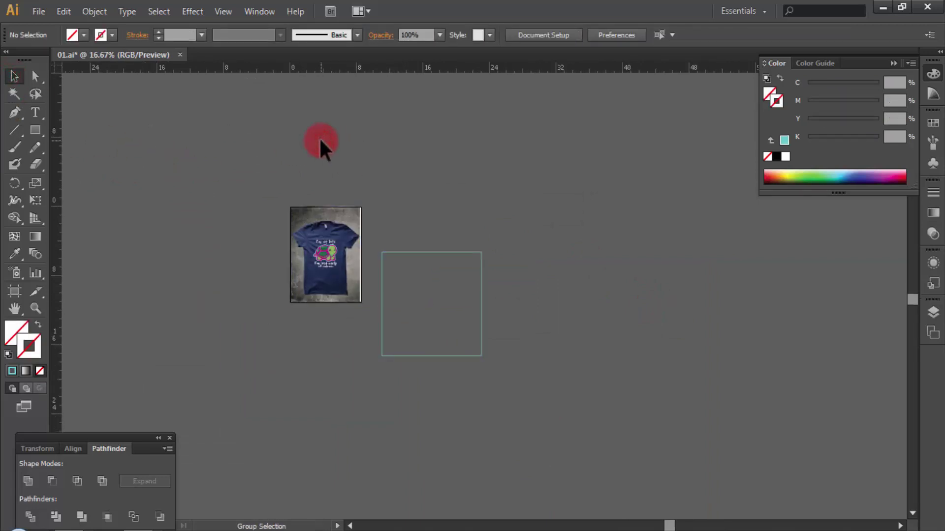
pyautogui.moveTo(270, 186); pyautogui.dragTo(374, 263)
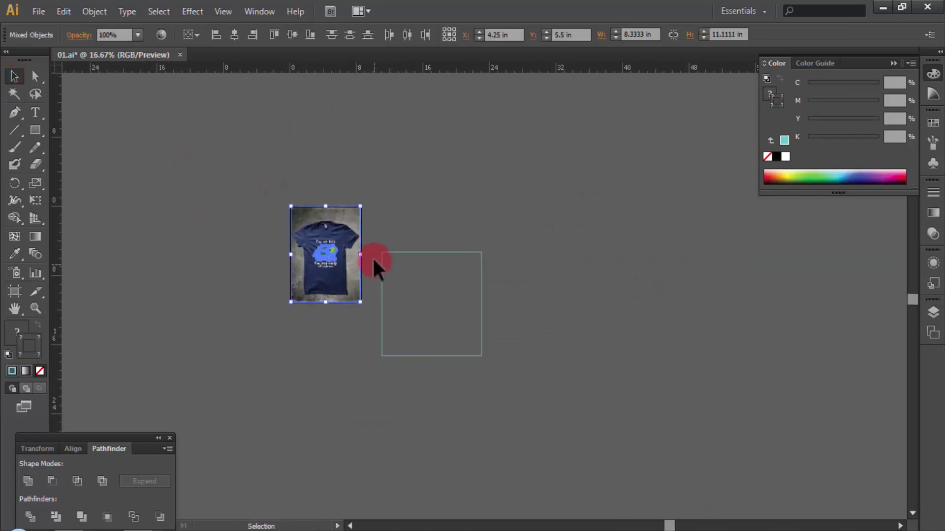
pyautogui.moveTo(264, 167); pyautogui.dragTo(374, 343)
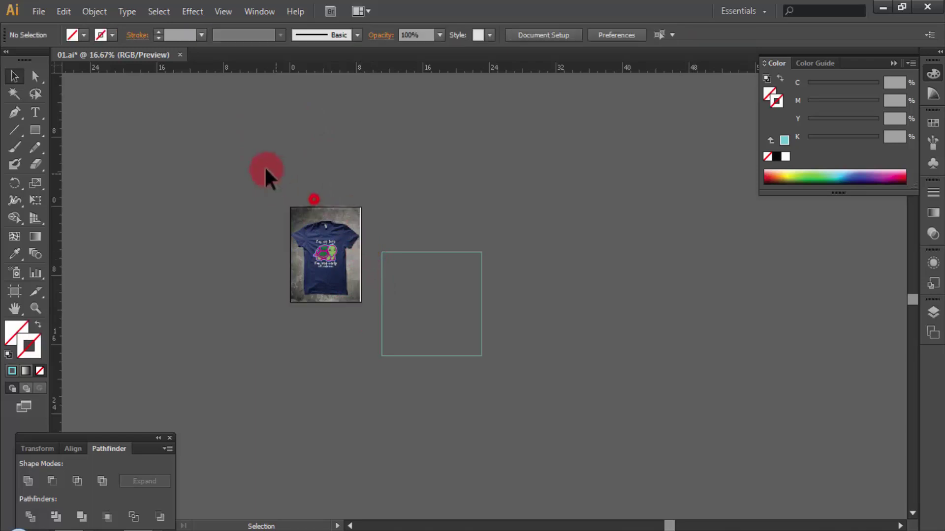
pyautogui.moveTo(361, 254); pyautogui.dragTo(679, 347)
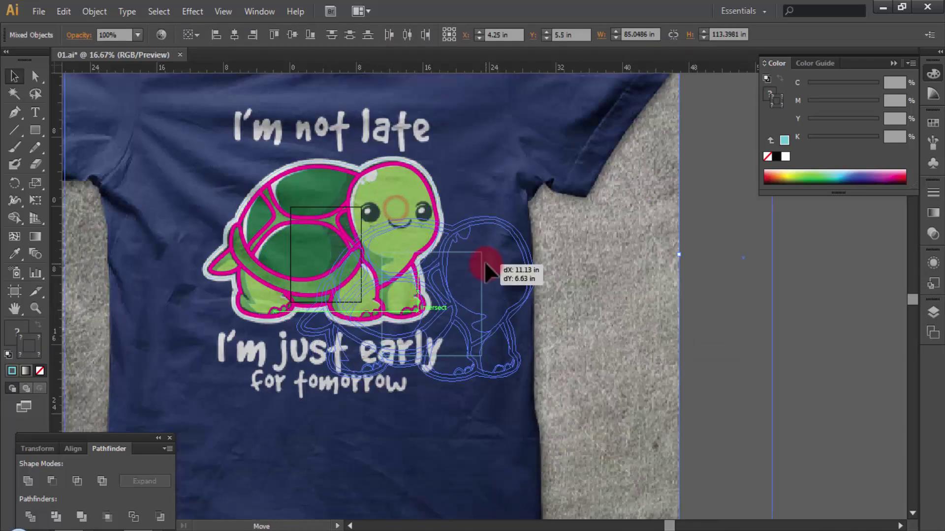
pyautogui.moveTo(417, 235); pyautogui.dragTo(483, 261)
# Scale the T-shirt artwork back down to about 51.8 × 69.1 in and deselect
pyautogui.moveTo(774, 313); pyautogui.dragTo(661, 325)
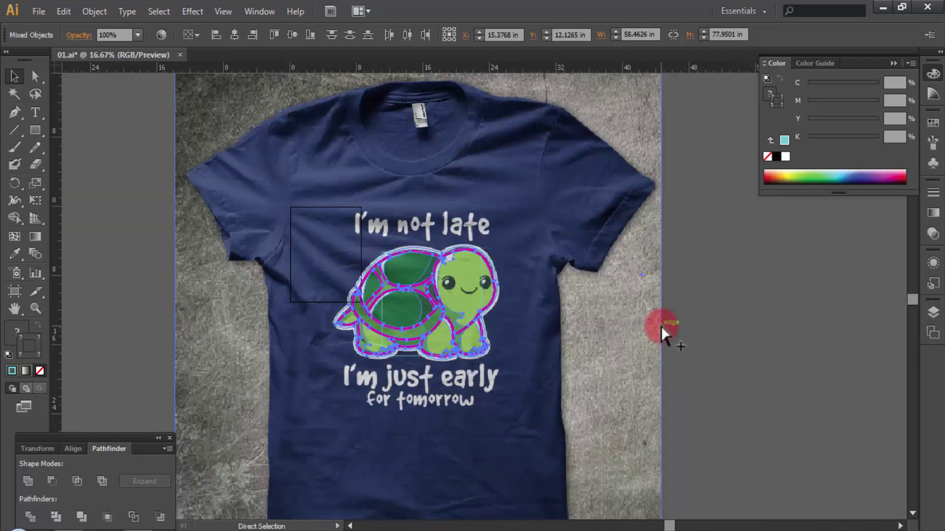
pyautogui.hotkey('ctrl', 'y')
pyautogui.hotkey('ctrl', 'y')
pyautogui.moveTo(661, 314); pyautogui.dragTo(632, 315)
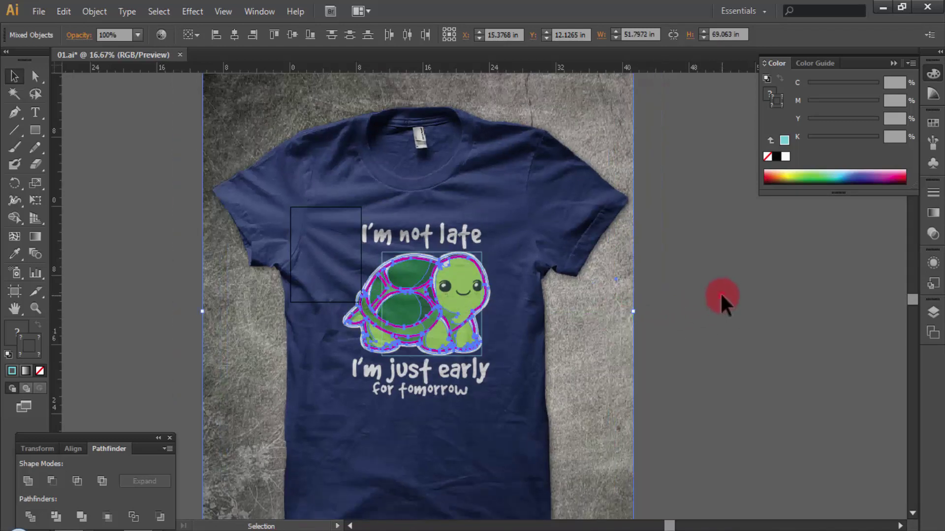
pyautogui.click(720, 293)
pyautogui.click(547, 201)
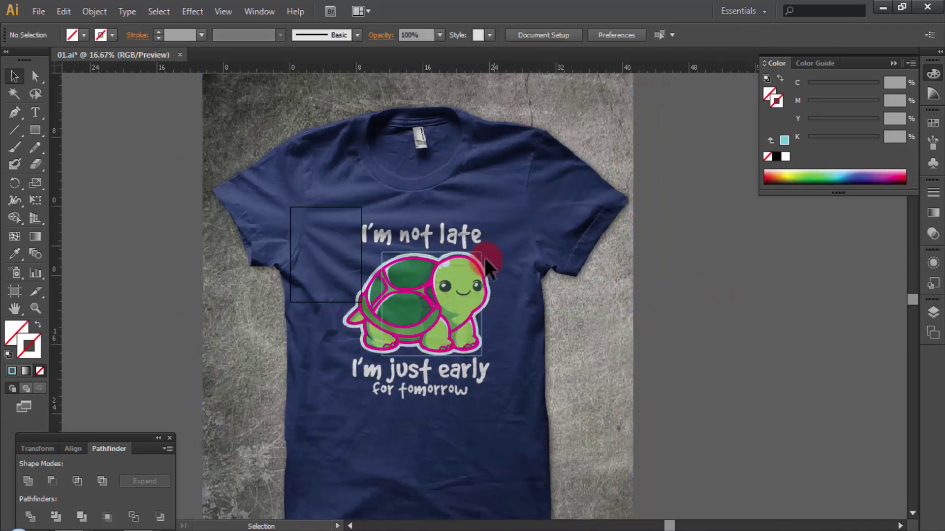
pyautogui.click(500, 283)
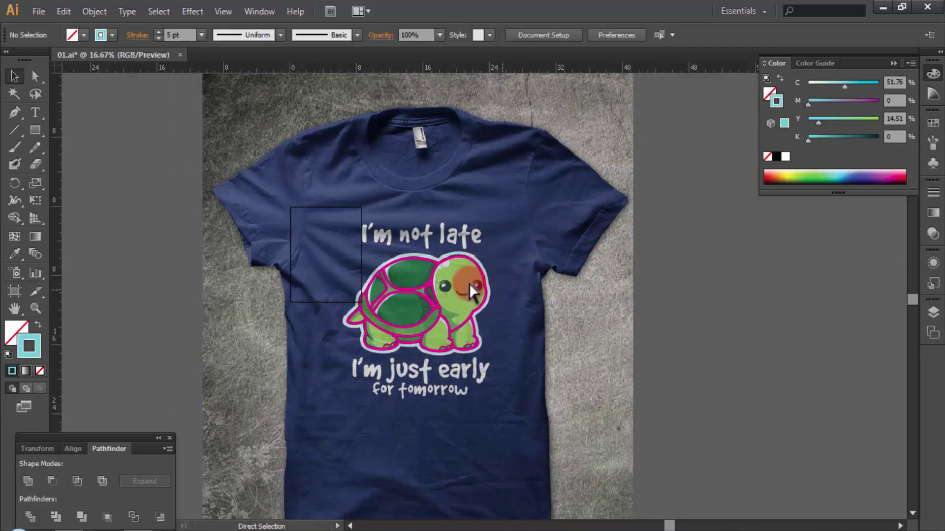
# Zoom in on the turtle's edge and select the cyan outline path
pyautogui.scroll(3, 472, 277)
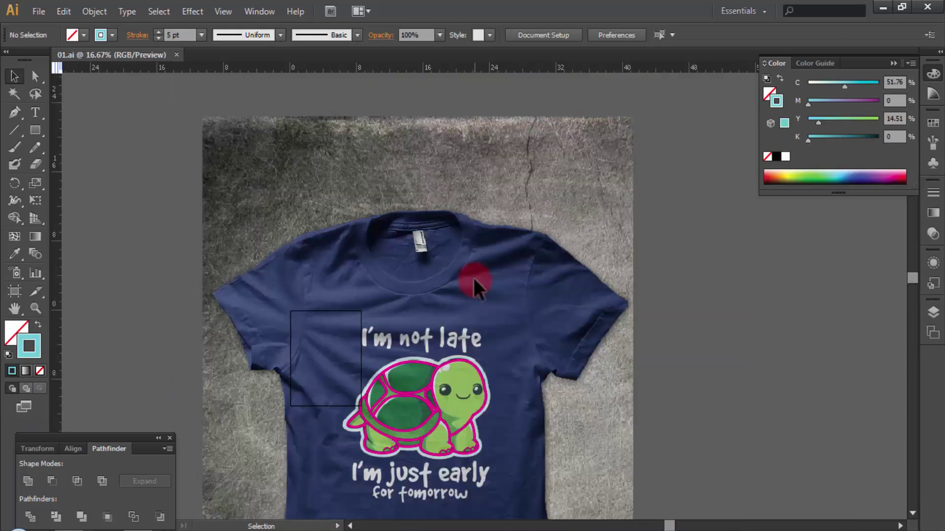
pyautogui.click(466, 440)
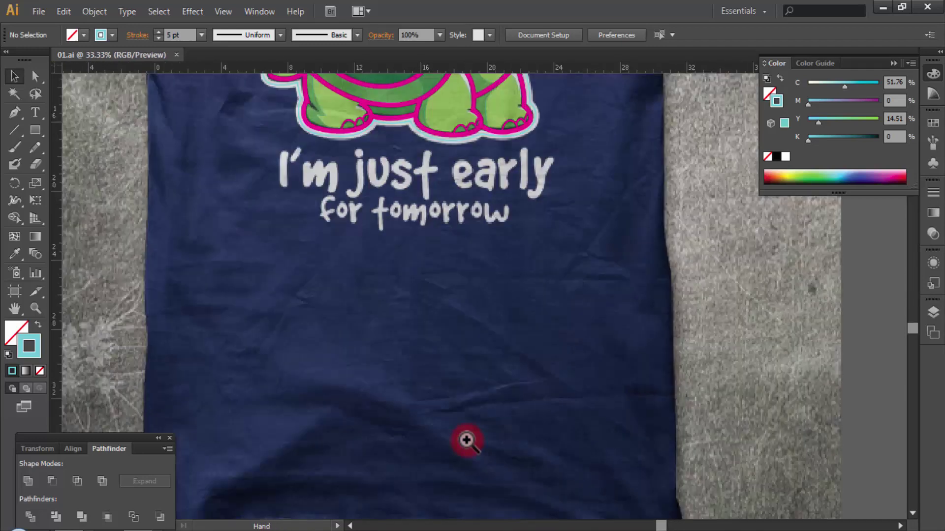
pyautogui.click(477, 316)
pyautogui.moveTo(274, 121); pyautogui.dragTo(275, 126)
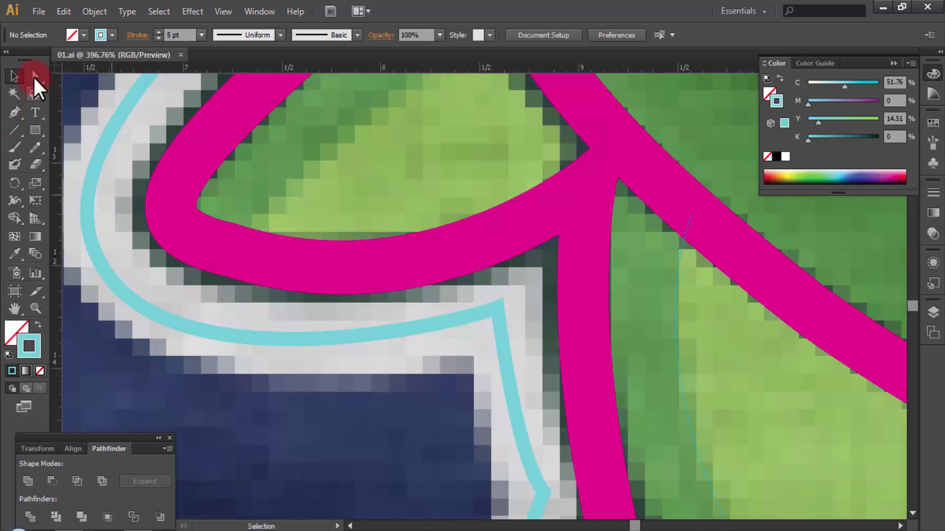
pyautogui.click(35, 78)
pyautogui.click(94, 165)
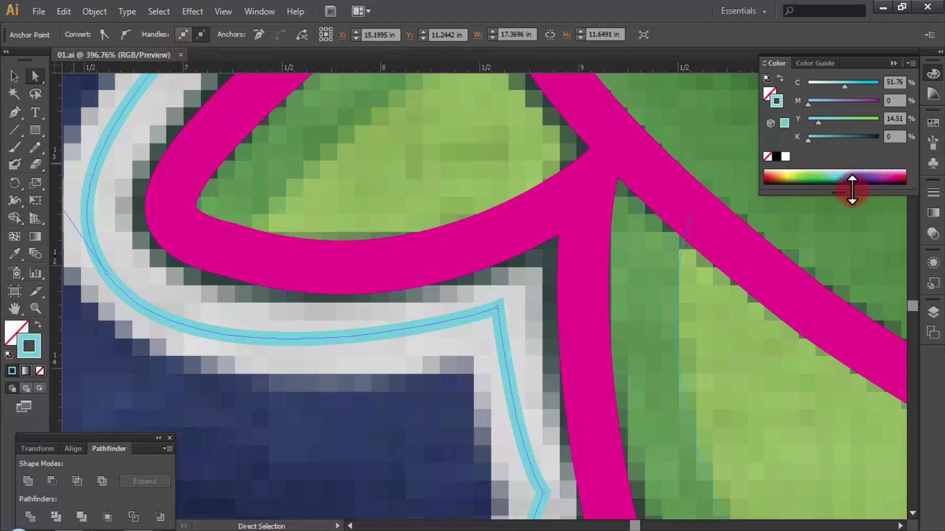
# Raise the cyan outline's stroke weight to 21 pt and zoom back out
pyautogui.click(933, 192)
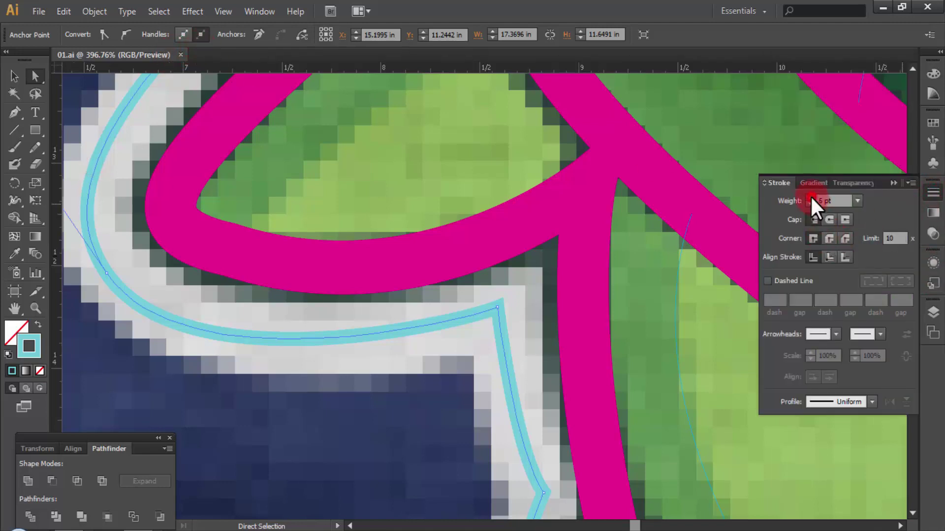
pyautogui.click(810, 197)
pyautogui.click(809, 198)
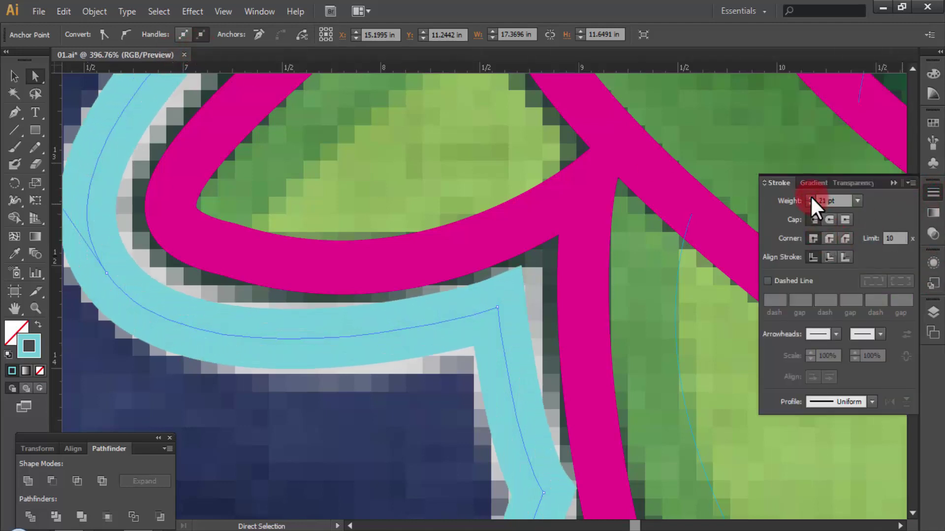
pyautogui.keyDown('ctrl'); pyautogui.keyDown('alt'); pyautogui.click(609, 313); pyautogui.keyUp('alt'); pyautogui.keyUp('ctrl')
pyautogui.keyDown('ctrl'); pyautogui.keyDown('alt'); pyautogui.click(606, 315); pyautogui.keyUp('alt'); pyautogui.keyUp('ctrl')
pyautogui.keyDown('ctrl'); pyautogui.keyDown('alt'); pyautogui.click(601, 316); pyautogui.keyUp('alt'); pyautogui.keyUp('ctrl')
pyautogui.keyDown('ctrl'); pyautogui.keyDown('alt'); pyautogui.click(601, 316); pyautogui.keyUp('alt'); pyautogui.keyUp('ctrl')
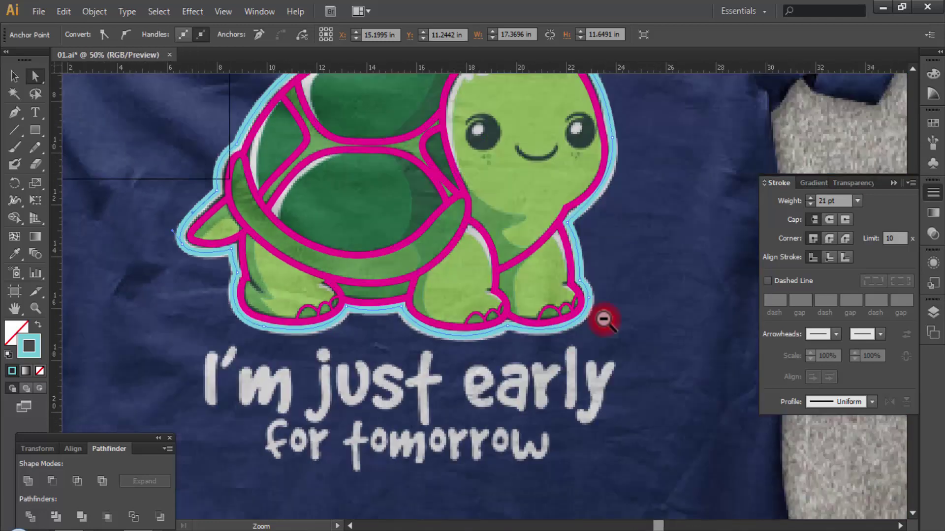
pyautogui.click(206, 178)
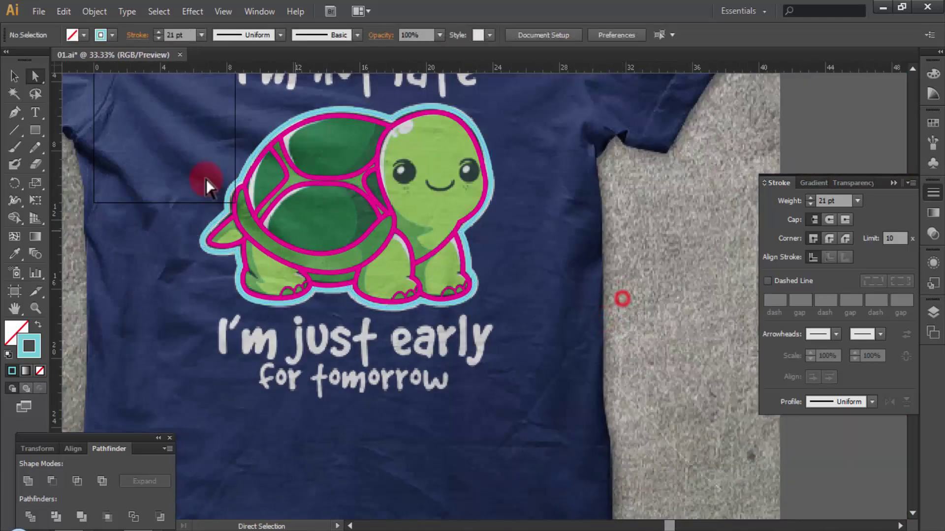
# Divide all the traced turtle paths into separate pieces and ungroup them
pyautogui.click(9, 76)
pyautogui.click(282, 120)
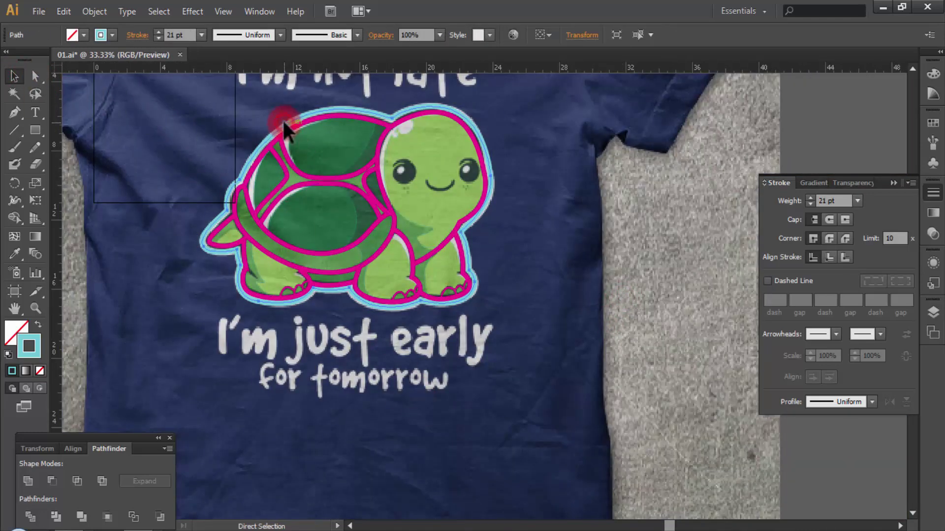
pyautogui.moveTo(211, 103); pyautogui.dragTo(553, 352)
pyautogui.click(34, 517)
pyautogui.rightClick(385, 256)
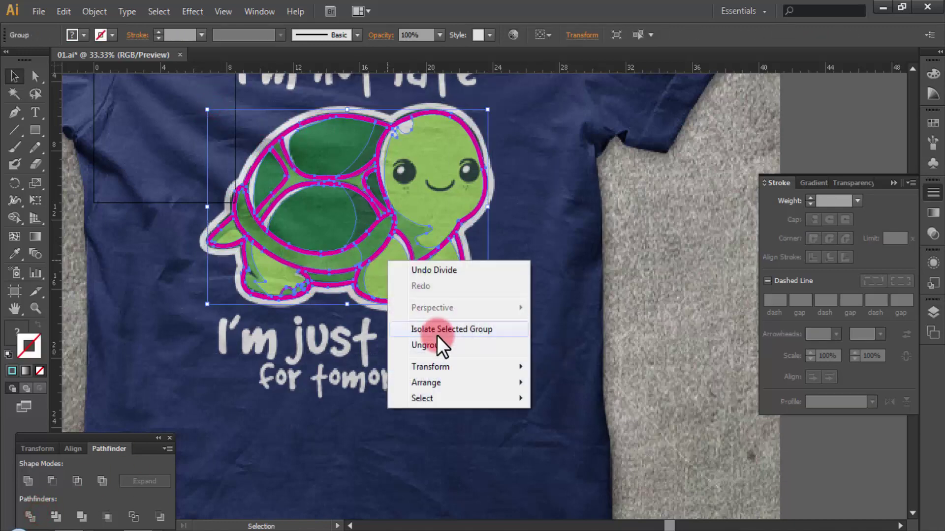
pyautogui.click(429, 373)
# Fill the upper shell piece with pure CMYK yellow
pyautogui.moveTo(221, 88); pyautogui.dragTo(494, 256)
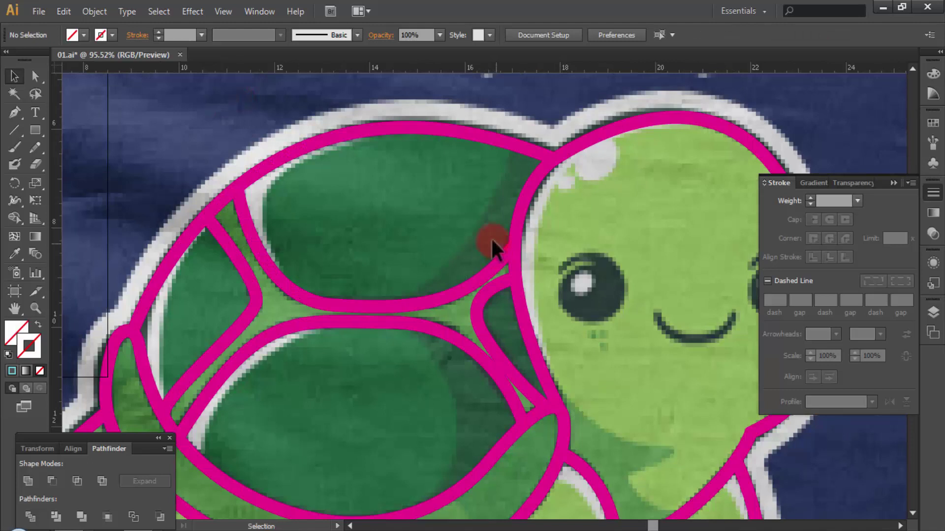
pyautogui.click(476, 218)
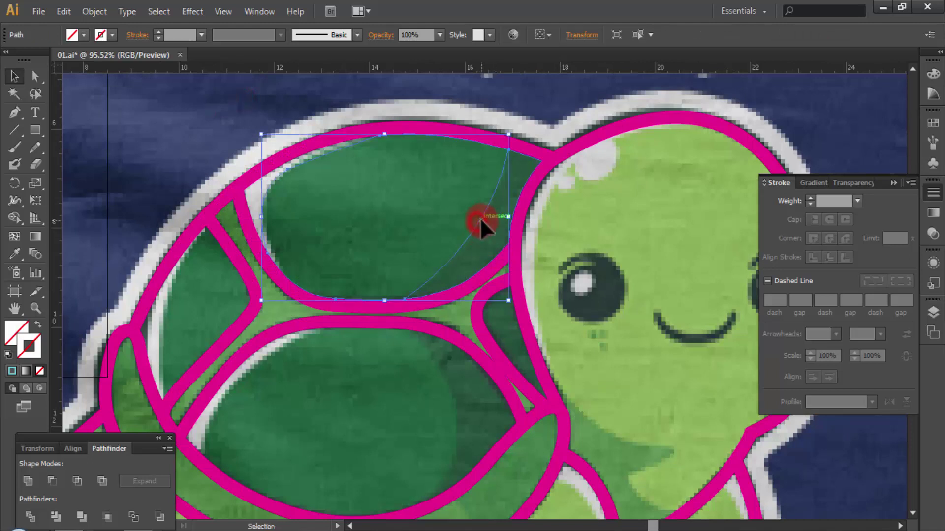
pyautogui.click(933, 75)
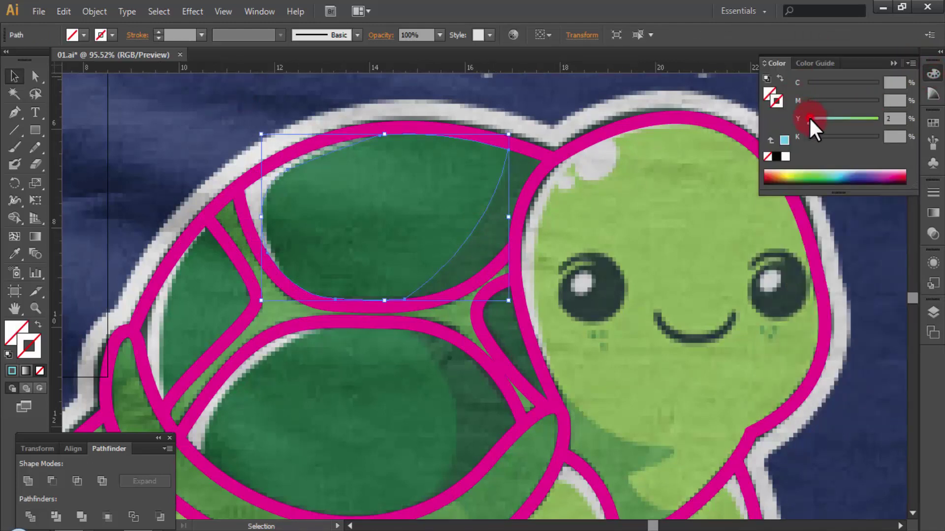
pyautogui.moveTo(809, 119); pyautogui.dragTo(908, 118)
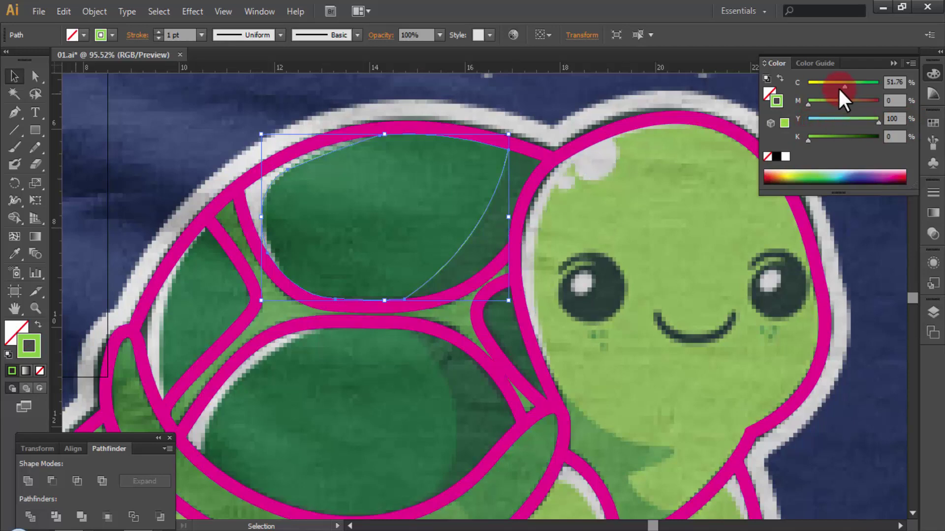
pyautogui.moveTo(839, 89); pyautogui.dragTo(725, 91)
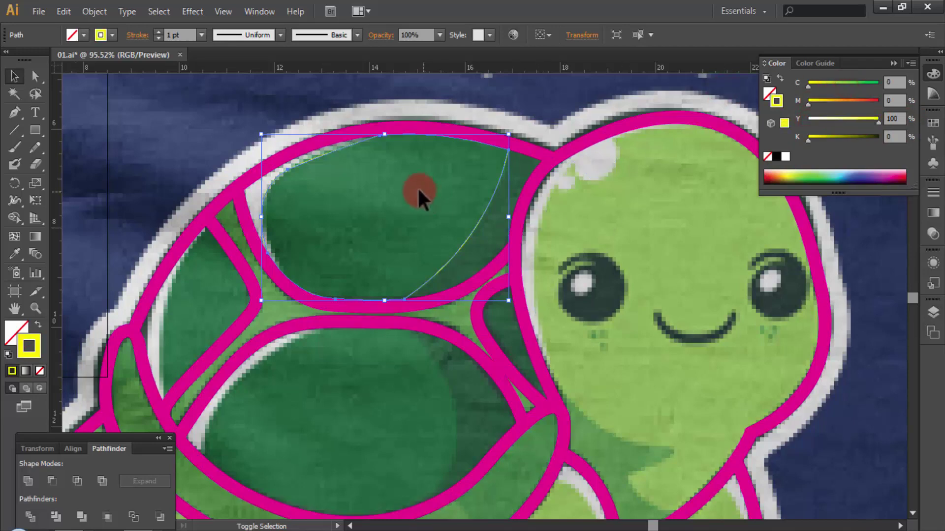
pyautogui.hotkey('shift', 'x')
pyautogui.click(528, 105)
# Copy the yellow fill onto the lower shell ellipse with the Eyedropper
pyautogui.press('ctrl')
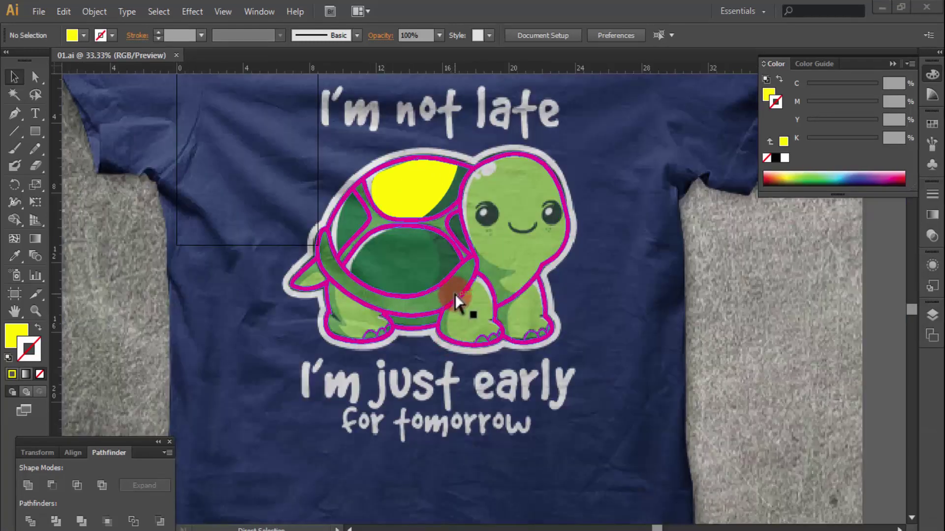
pyautogui.scroll(1, 454, 294)
pyautogui.scroll(1, 455, 293)
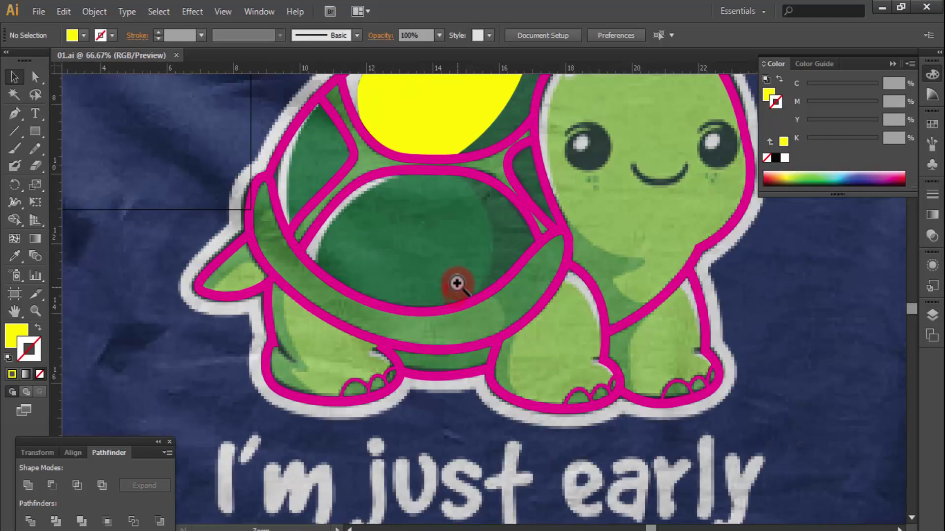
pyautogui.scroll(1, 454, 293)
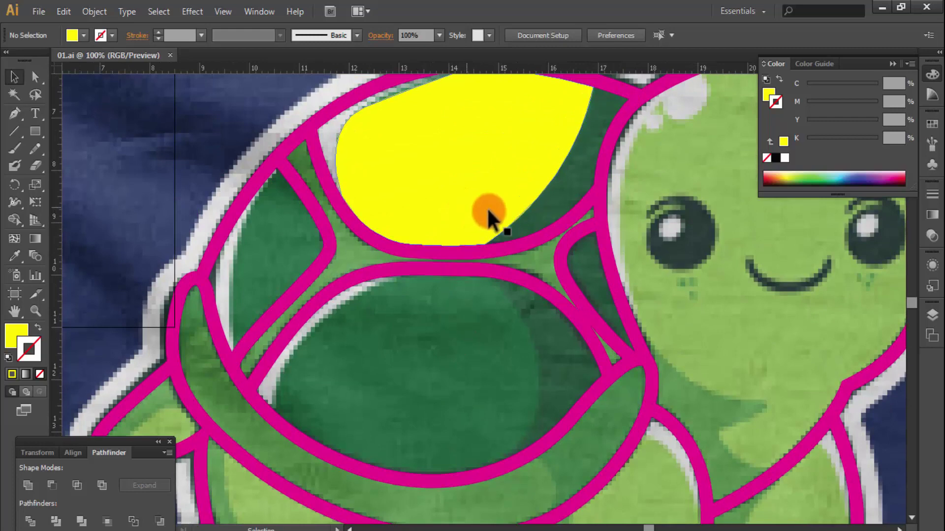
pyautogui.click(513, 217)
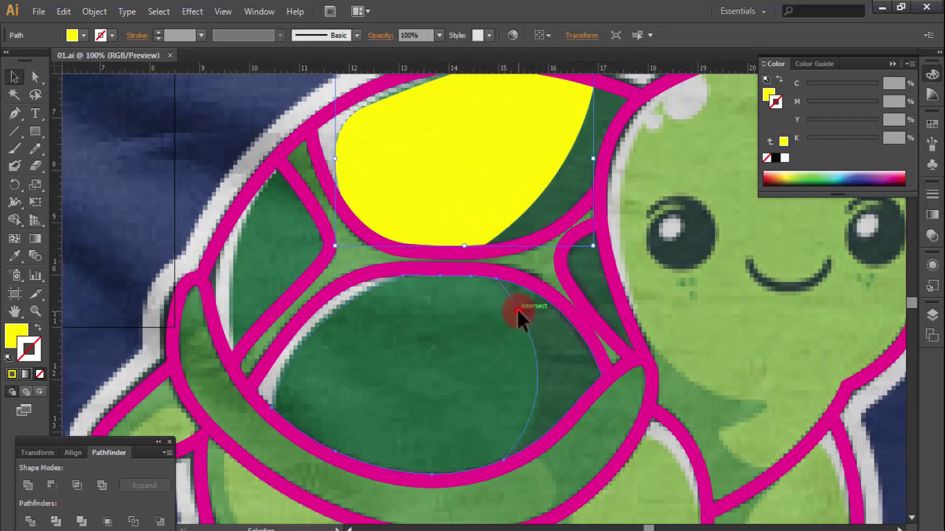
pyautogui.click(501, 287)
pyautogui.press('i')
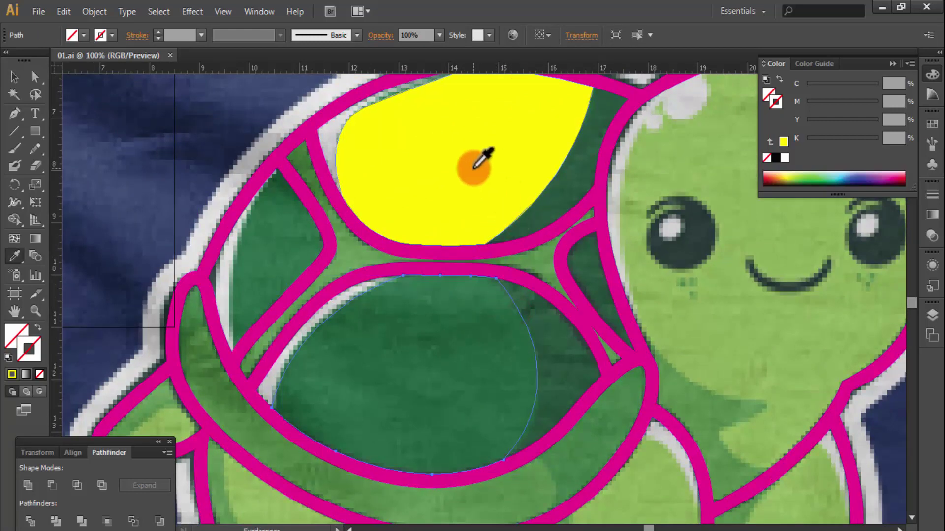
pyautogui.click(474, 168)
# Delete the magenta outline tracing path
pyautogui.keyDown('ctrl'); pyautogui.keyDown('alt'); pyautogui.click(482, 317); pyautogui.keyUp('alt'); pyautogui.keyUp('ctrl')
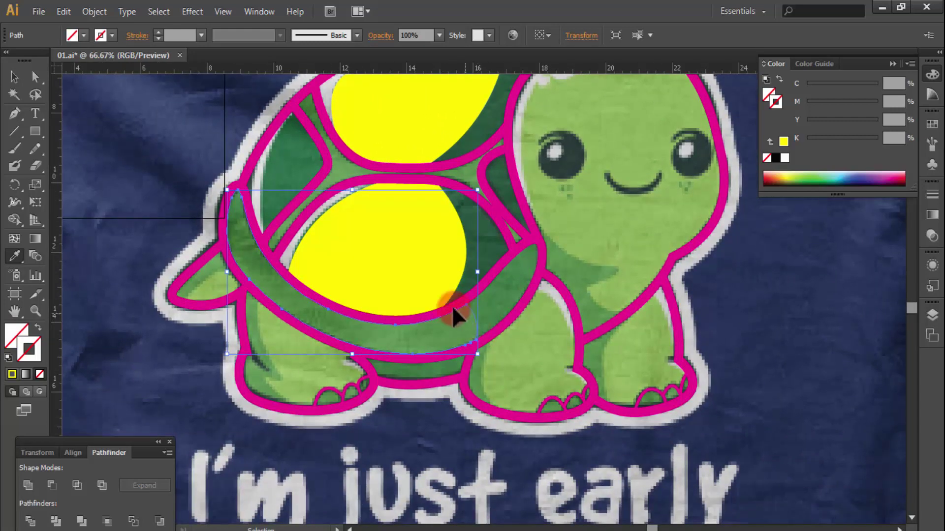
pyautogui.click(485, 300)
pyautogui.click(498, 315)
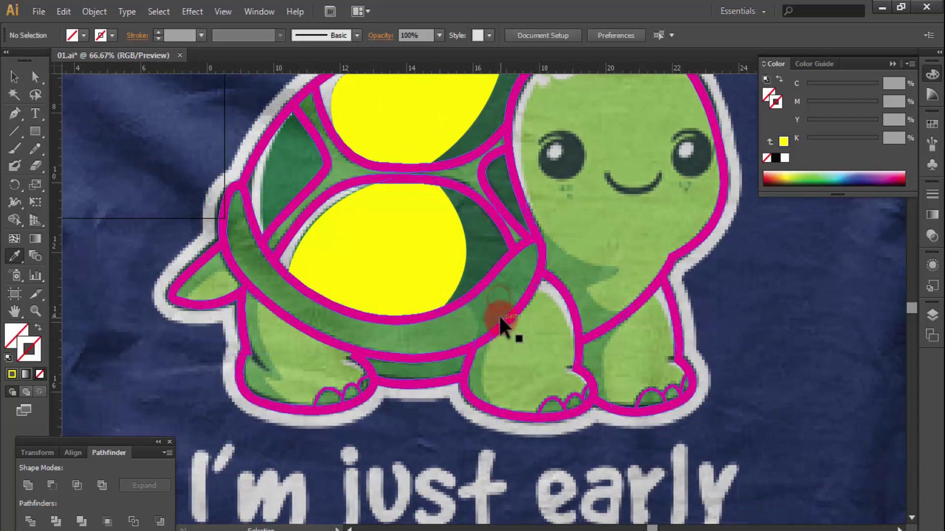
pyautogui.hotkey('ctrl', '3')
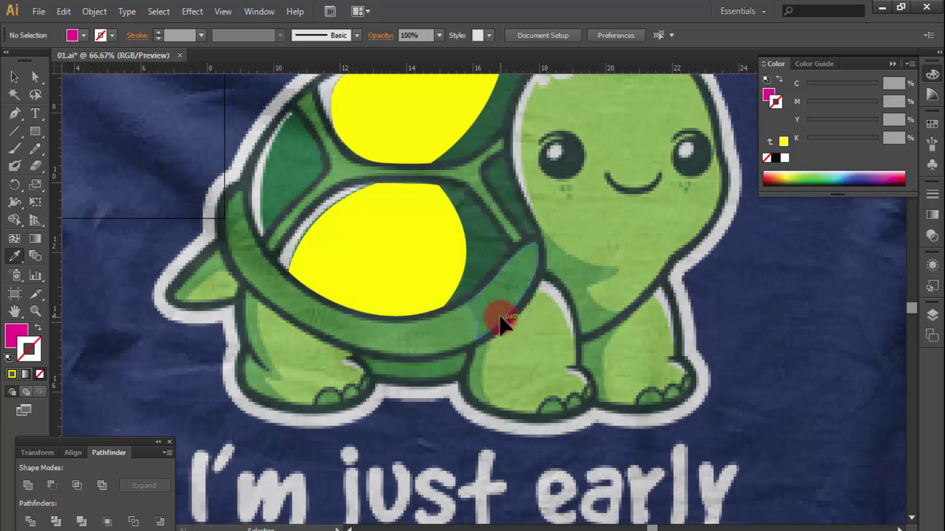
# Fill the shell band and the dark piece beside the neck with yellow
pyautogui.click(499, 314)
pyautogui.click(442, 254)
pyautogui.scroll(2, 500, 289)
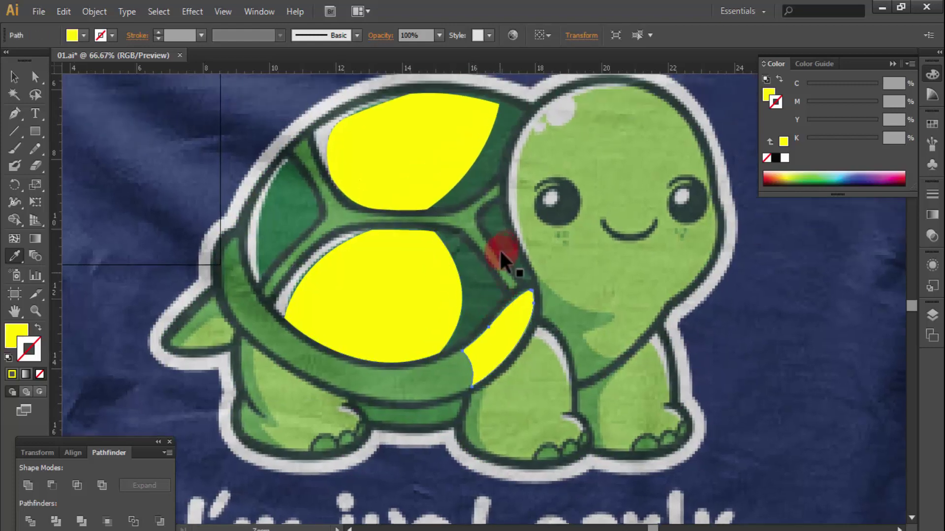
pyautogui.keyDown('ctrl'); pyautogui.click(501, 223); pyautogui.keyUp('ctrl')
pyautogui.click(430, 169)
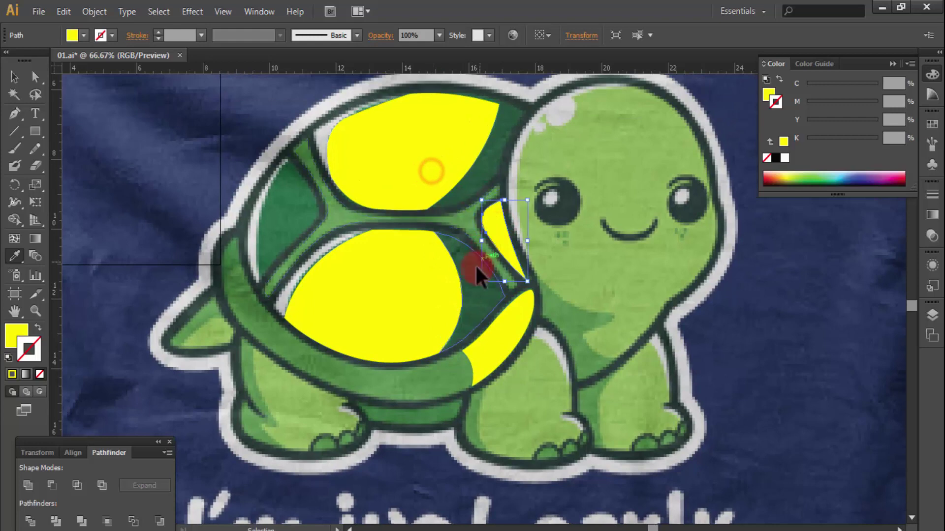
pyautogui.moveTo(406, 321); pyautogui.dragTo(351, 419)
pyautogui.hotkey('ctrl', 'z')
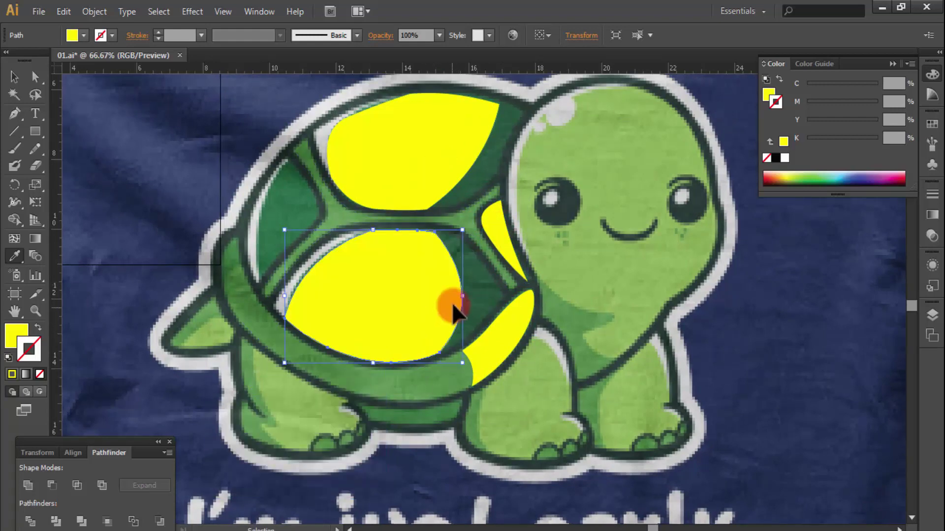
# Fill the green neck shadow and the left shell plate with yellow
pyautogui.keyDown('ctrl'); pyautogui.click(563, 291); pyautogui.keyUp('ctrl')
pyautogui.click(447, 307)
pyautogui.keyDown('ctrl'); pyautogui.click(585, 249); pyautogui.keyUp('ctrl')
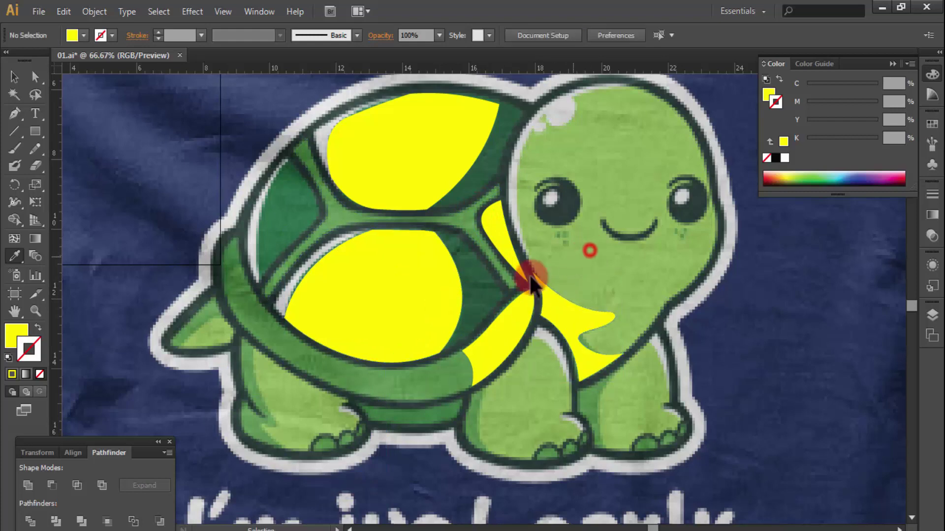
pyautogui.keyDown('ctrl'); pyautogui.click(307, 226); pyautogui.keyUp('ctrl')
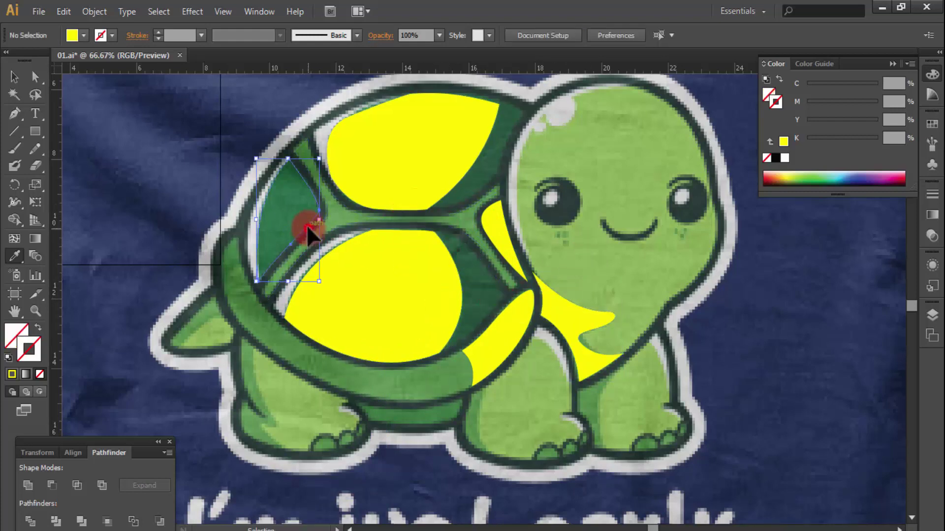
pyautogui.click(380, 275)
pyautogui.keyDown('ctrl'); pyautogui.click(485, 267); pyautogui.keyUp('ctrl')
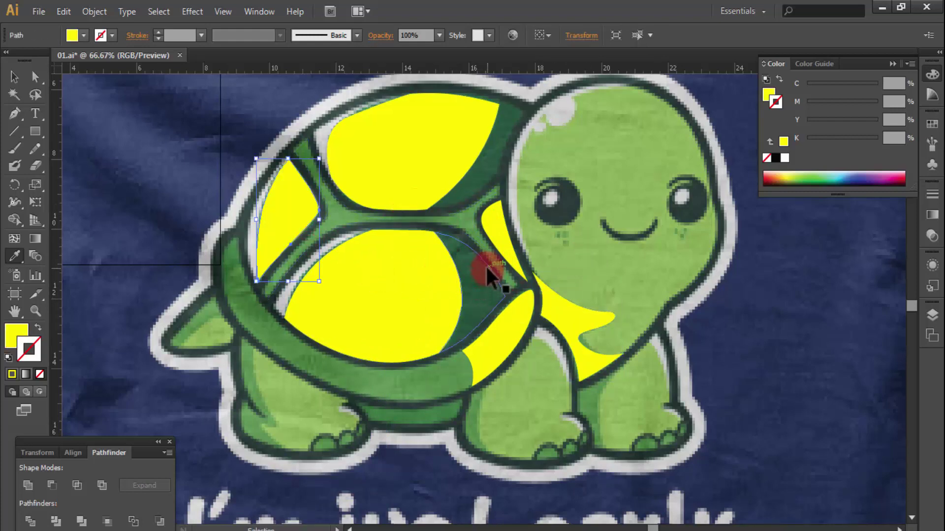
# Fill the turtle's head and the shell frame with light cyan
pyautogui.click(838, 177)
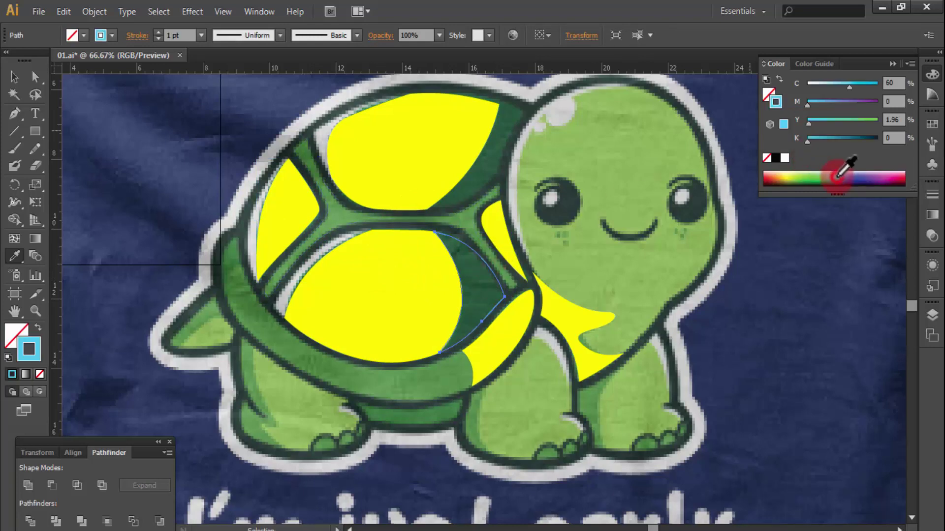
pyautogui.keyDown('ctrl'); pyautogui.click(594, 91); pyautogui.keyUp('ctrl')
pyautogui.click(487, 294)
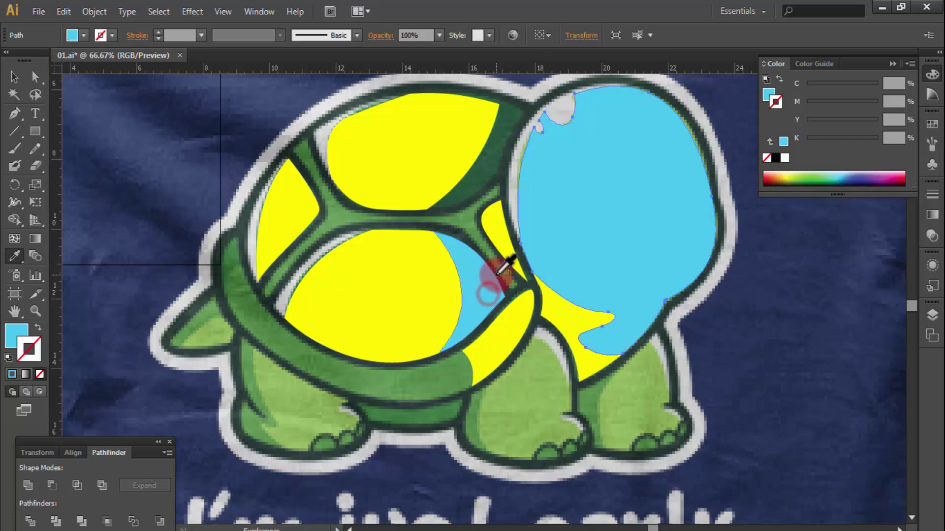
pyautogui.keyDown('ctrl'); pyautogui.click(585, 231); pyautogui.keyUp('ctrl')
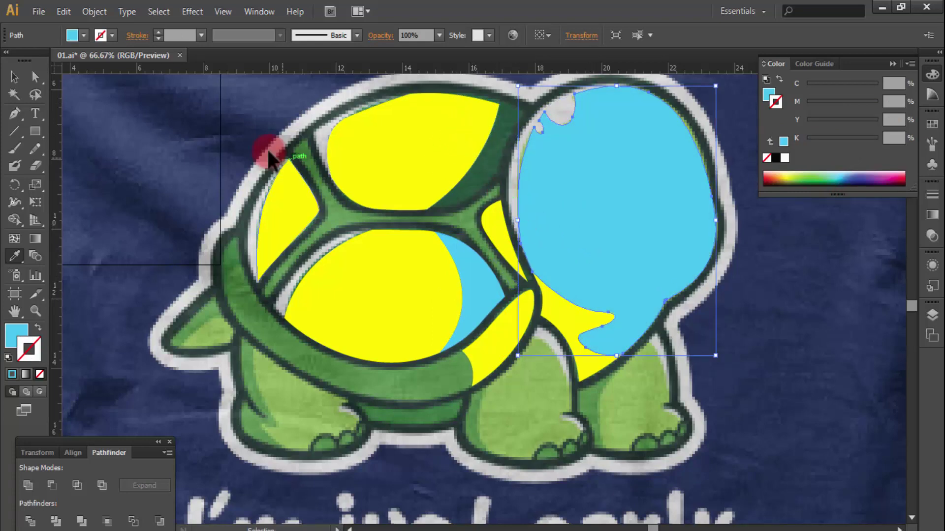
pyautogui.keyDown('ctrl'); pyautogui.click(299, 148); pyautogui.keyUp('ctrl')
pyautogui.click(584, 205)
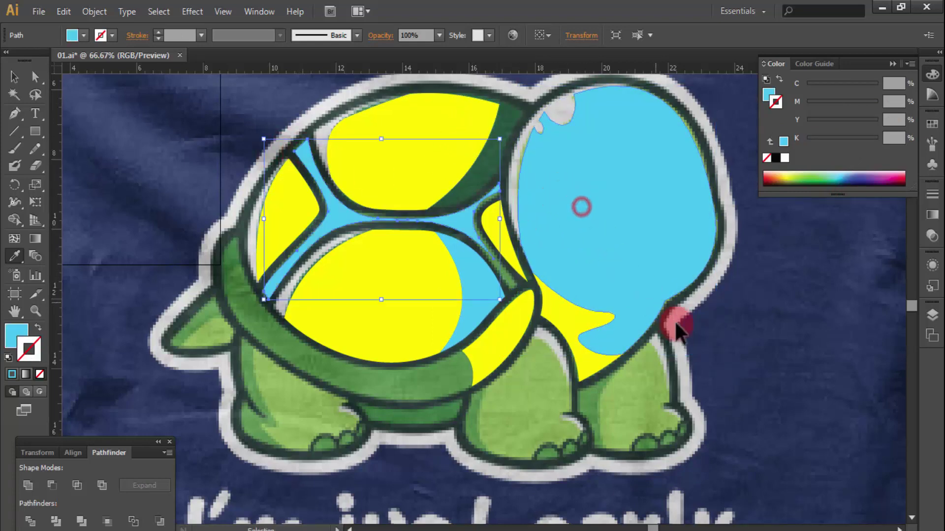
pyautogui.keyDown('ctrl'); pyautogui.click(723, 350); pyautogui.keyUp('ctrl')
# Fill the lower shell band cyan, leaving the thin sliver beside the leg unfilled
pyautogui.scroll(-3, 722, 350)
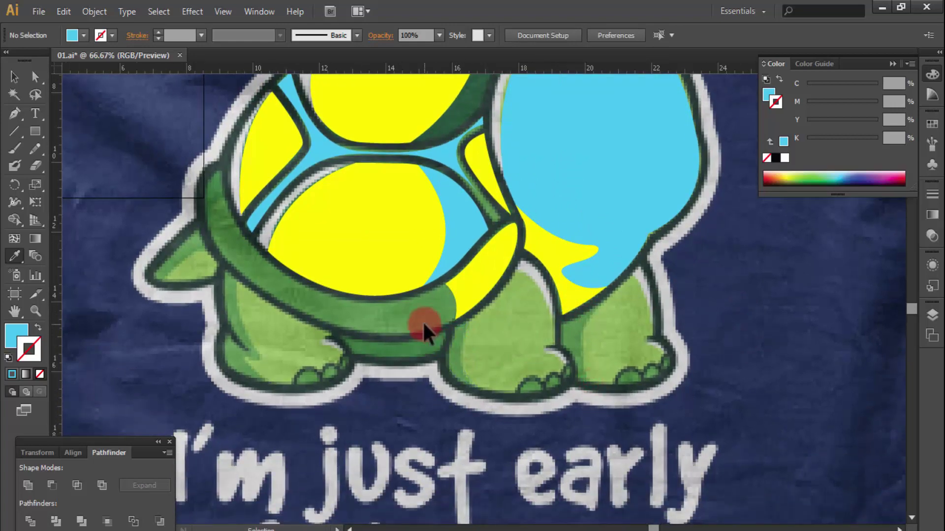
pyautogui.keyDown('ctrl'); pyautogui.click(414, 292); pyautogui.keyUp('ctrl')
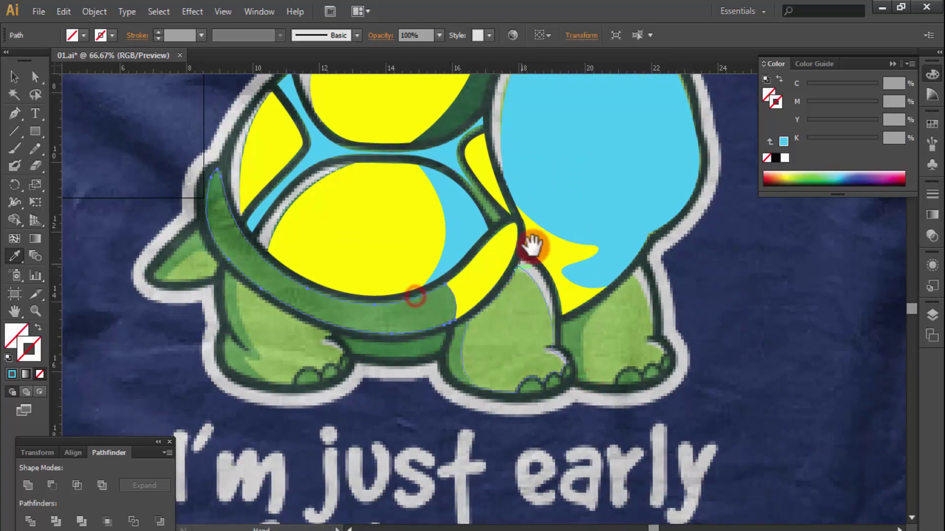
pyautogui.moveTo(546, 239); pyautogui.dragTo(559, 271)
pyautogui.click(591, 199)
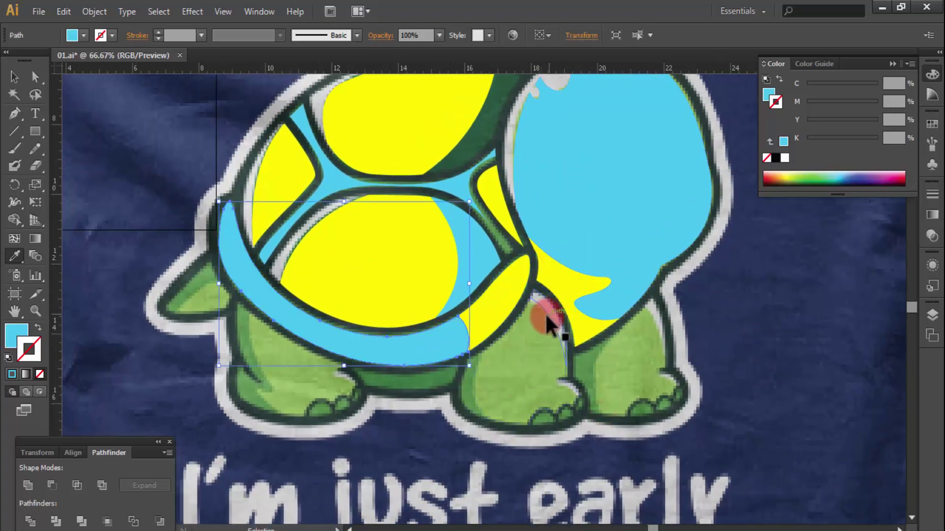
pyautogui.keyDown('ctrl'); pyautogui.click(563, 367); pyautogui.keyUp('ctrl')
pyautogui.click(593, 202)
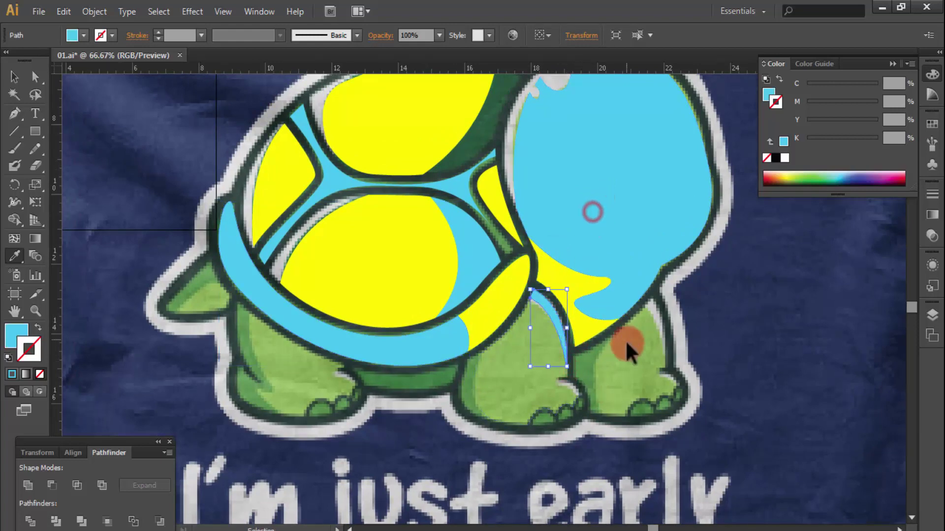
pyautogui.press('/')
pyautogui.keyDown('ctrl'); pyautogui.click(573, 386); pyautogui.keyUp('ctrl')
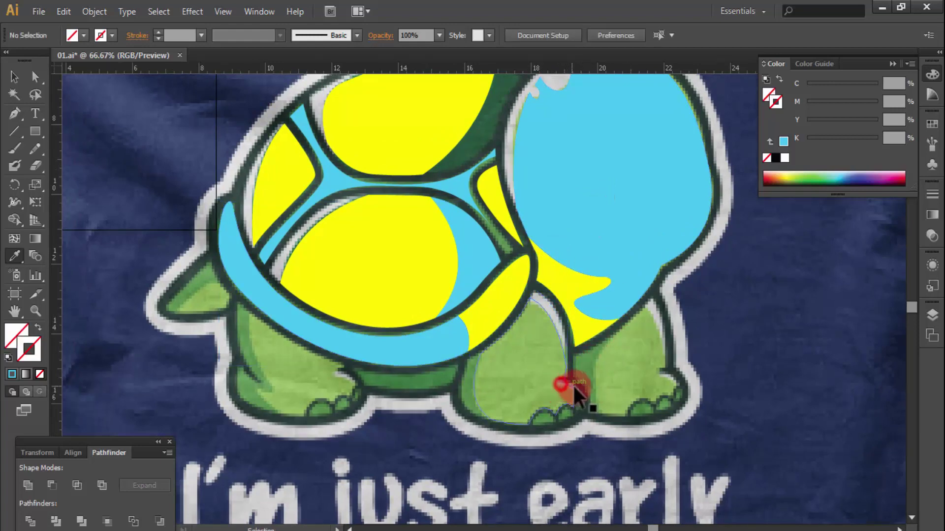
# Fill the front, right back and back-left legs with cyan
pyautogui.keyDown('ctrl'); pyautogui.click(554, 405); pyautogui.keyUp('ctrl')
pyautogui.click(615, 190)
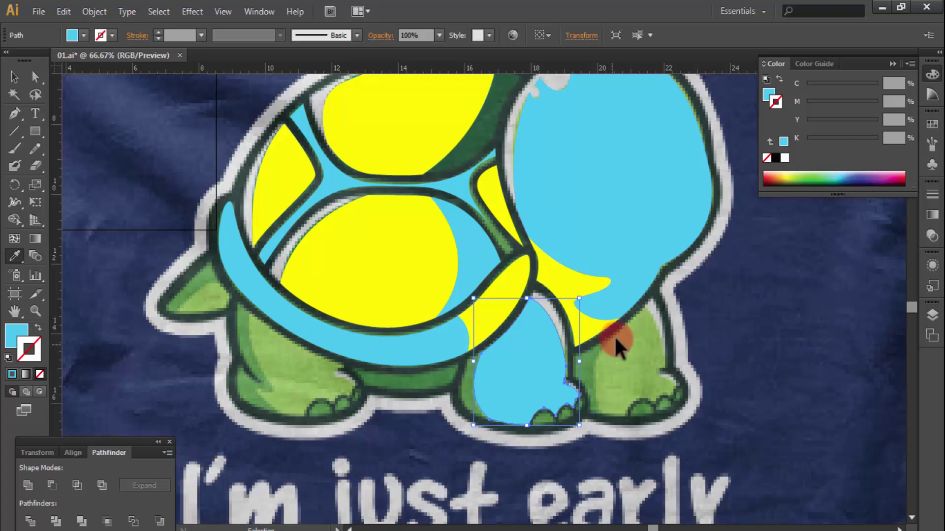
pyautogui.keyDown('ctrl'); pyautogui.click(619, 323); pyautogui.keyUp('ctrl')
pyautogui.click(617, 211)
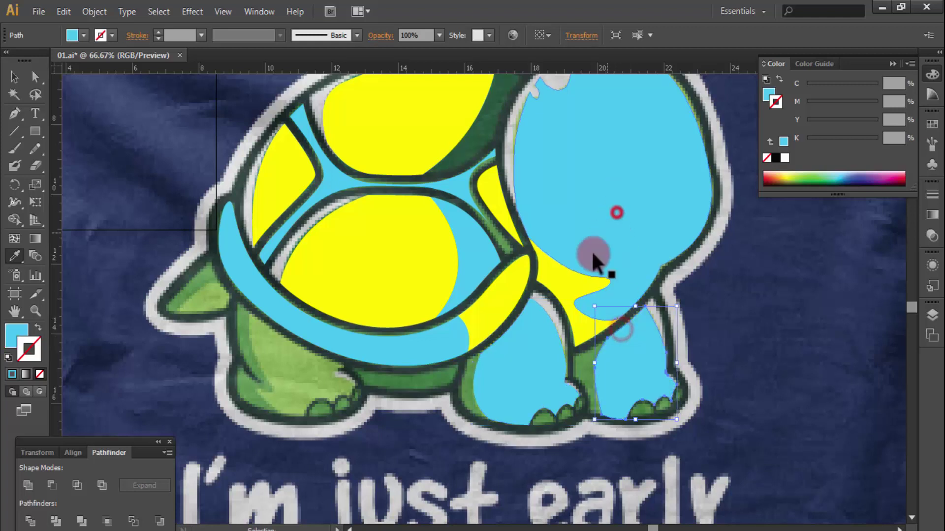
pyautogui.keyDown('ctrl'); pyautogui.click(320, 353); pyautogui.keyUp('ctrl')
pyautogui.click(570, 199)
# Give the tail the head's cyan fill, then clear the selection
pyautogui.moveTo(355, 295); pyautogui.dragTo(391, 301)
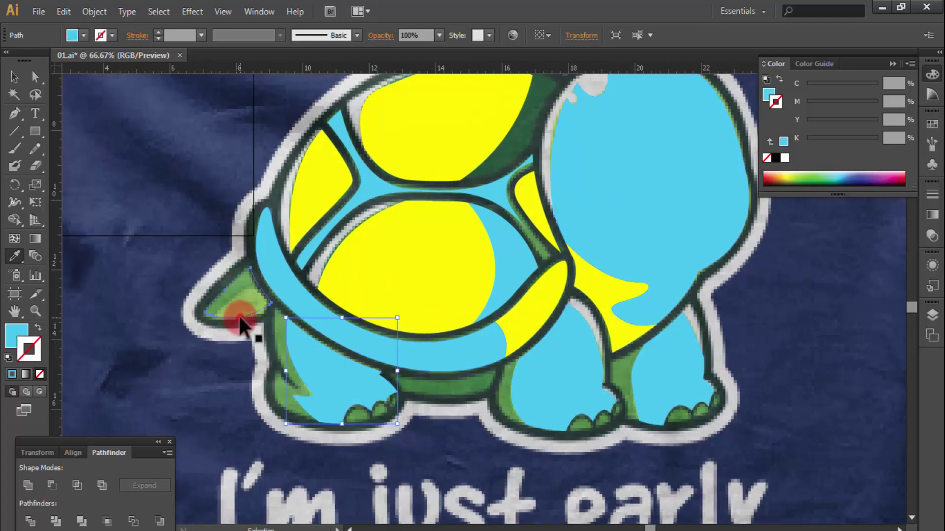
pyautogui.keyDown('ctrl'); pyautogui.click(240, 316); pyautogui.keyUp('ctrl')
pyautogui.click(600, 193)
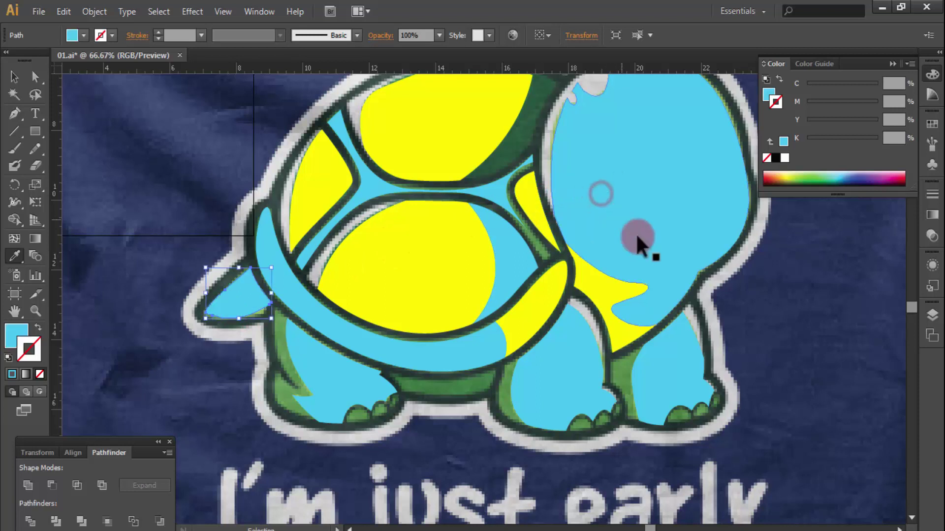
pyautogui.keyDown('ctrl'); pyautogui.click(724, 308); pyautogui.keyUp('ctrl')
pyautogui.moveTo(439, 209); pyautogui.dragTo(500, 266)
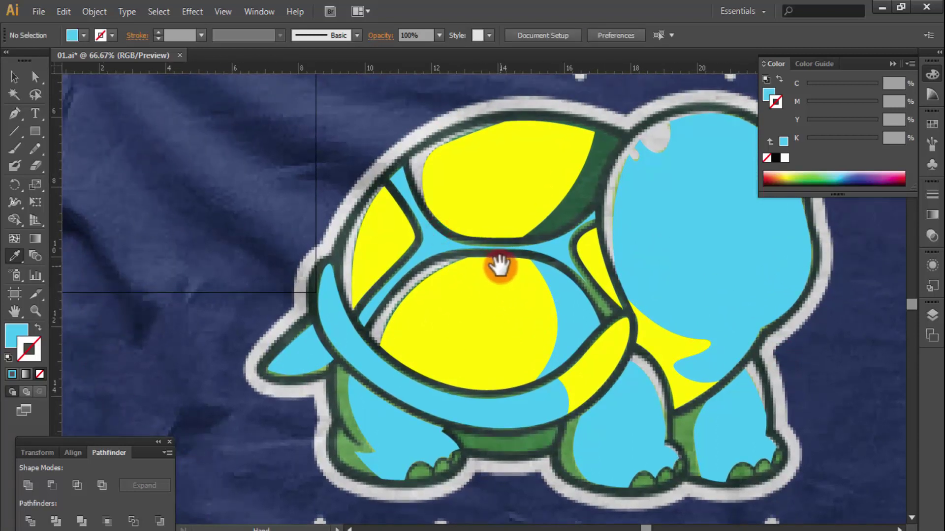
# Recolour the dark-green shell sliver beside the head with the head's cyan
pyautogui.keyDown('ctrl'); pyautogui.click(601, 174); pyautogui.keyUp('ctrl')
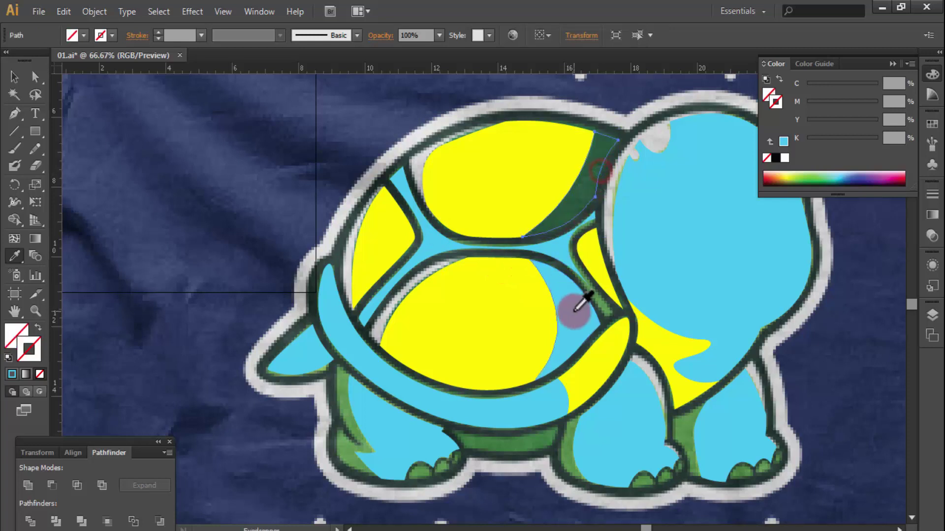
pyautogui.click(647, 251)
pyautogui.press('/')
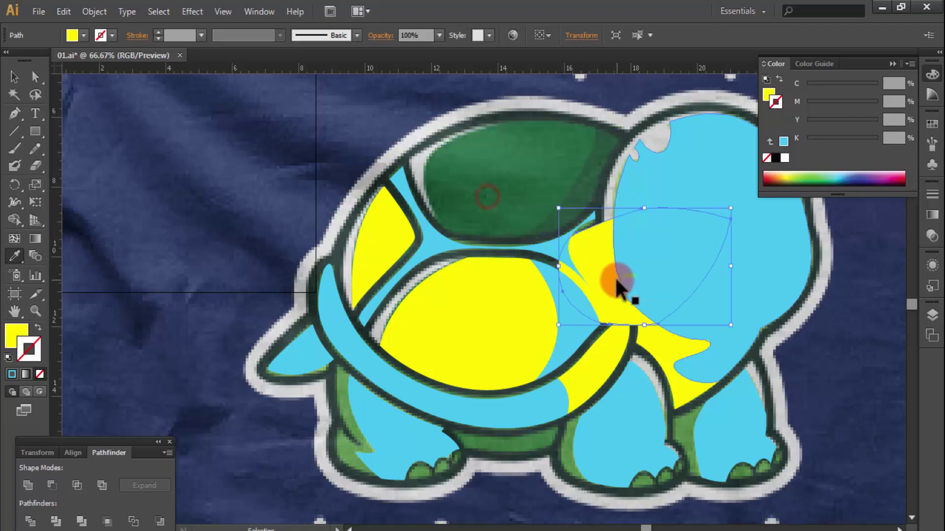
pyautogui.keyDown('ctrl'); pyautogui.click(589, 197); pyautogui.keyUp('ctrl')
pyautogui.keyDown('ctrl'); pyautogui.click(593, 199); pyautogui.keyUp('ctrl')
pyautogui.click(653, 221)
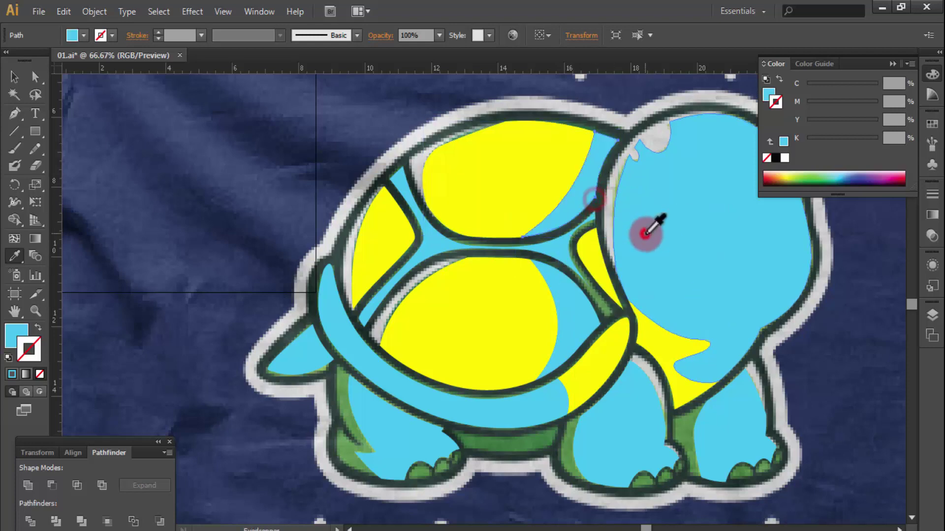
pyautogui.keyDown('ctrl'); pyautogui.click(799, 374); pyautogui.keyUp('ctrl')
# Fill the belly strip under the shell with the shell's yellow
pyautogui.keyDown('ctrl'); pyautogui.keyDown('alt'); pyautogui.click(541, 322); pyautogui.keyUp('alt'); pyautogui.keyUp('ctrl')
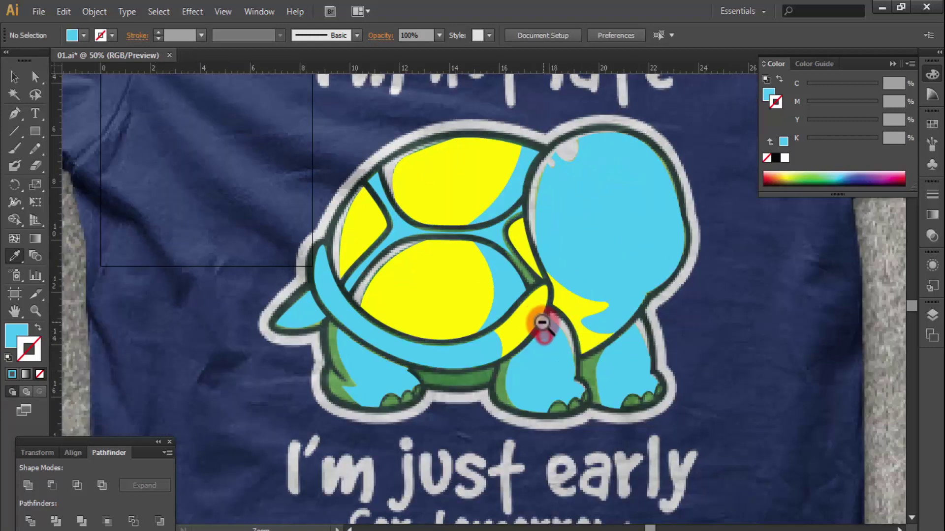
pyautogui.click(28, 110)
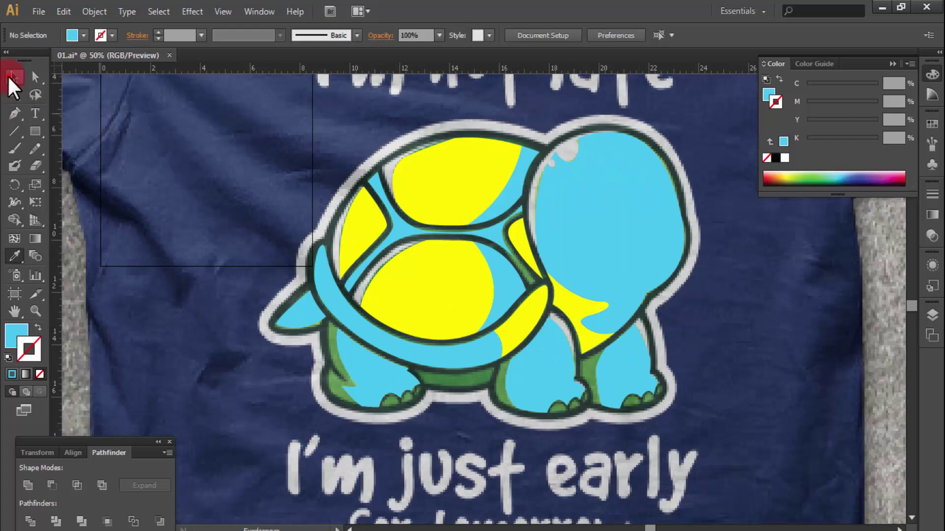
pyautogui.click(13, 79)
pyautogui.moveTo(472, 276); pyautogui.dragTo(427, 269)
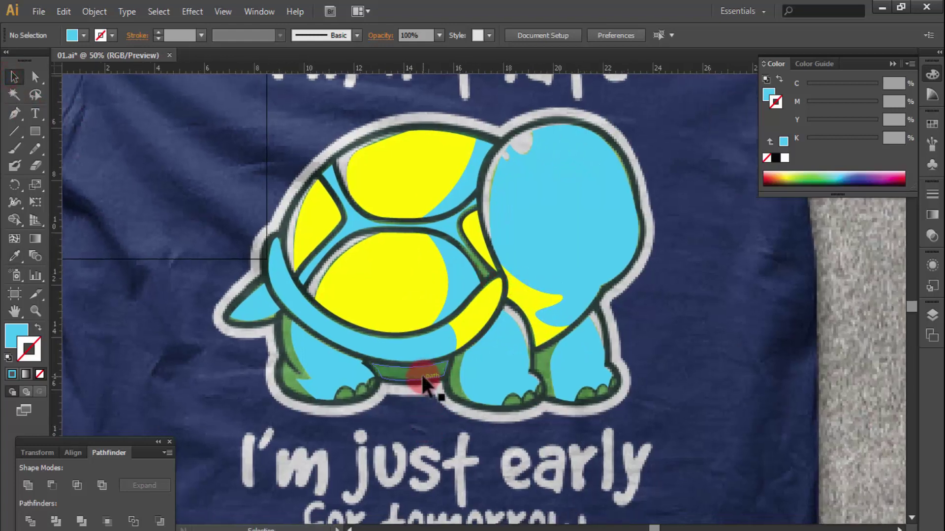
pyautogui.click(421, 375)
pyautogui.press('i')
pyautogui.click(394, 297)
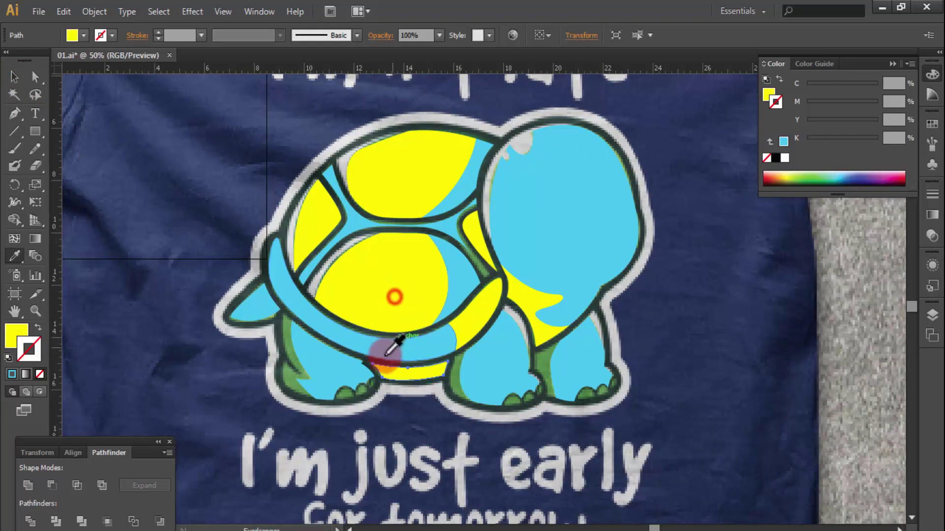
# Fill the back leg cyan and the small piece behind it yellow
pyautogui.keyDown('ctrl'); pyautogui.click(281, 347); pyautogui.keyUp('ctrl')
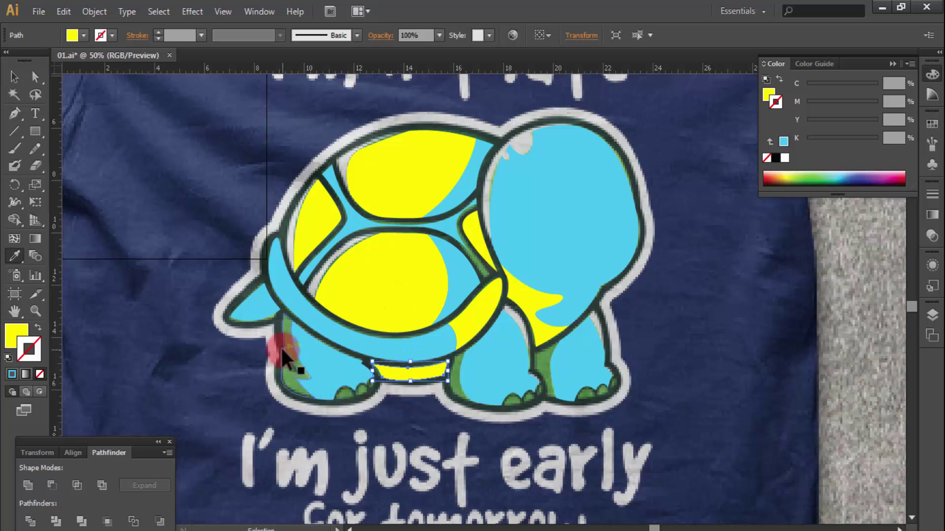
pyautogui.click(518, 250)
pyautogui.click(422, 287)
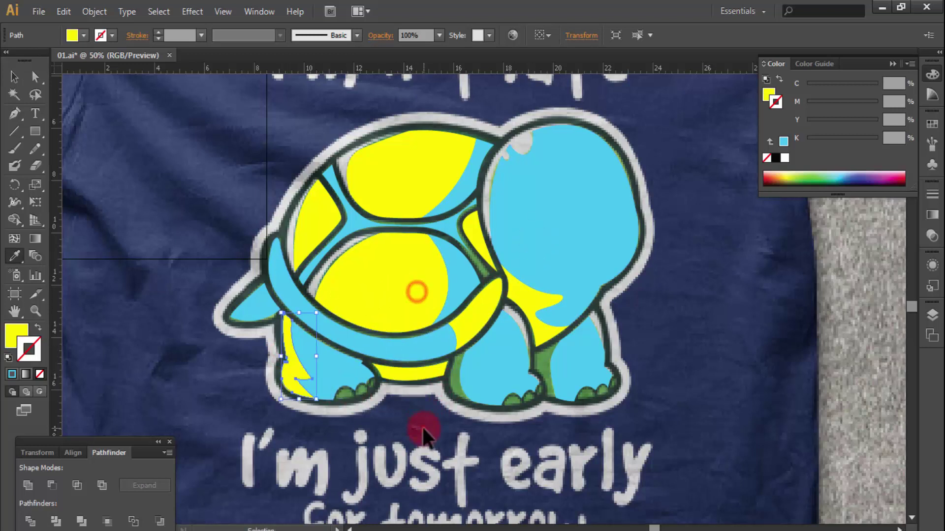
pyautogui.keyDown('ctrl'); pyautogui.click(422, 427); pyautogui.keyUp('ctrl')
pyautogui.moveTo(246, 331); pyautogui.dragTo(475, 396)
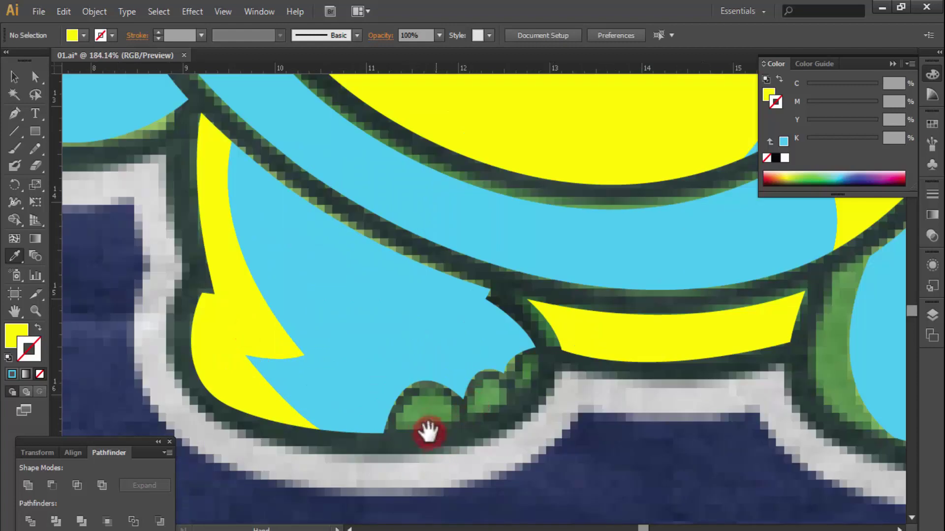
# Fill the first foot's three toe bumps with the body's cyan
pyautogui.keyDown('ctrl'); pyautogui.click(424, 418); pyautogui.keyUp('ctrl')
pyautogui.keyDown('shift'); pyautogui.click(502, 416); pyautogui.keyUp('shift')
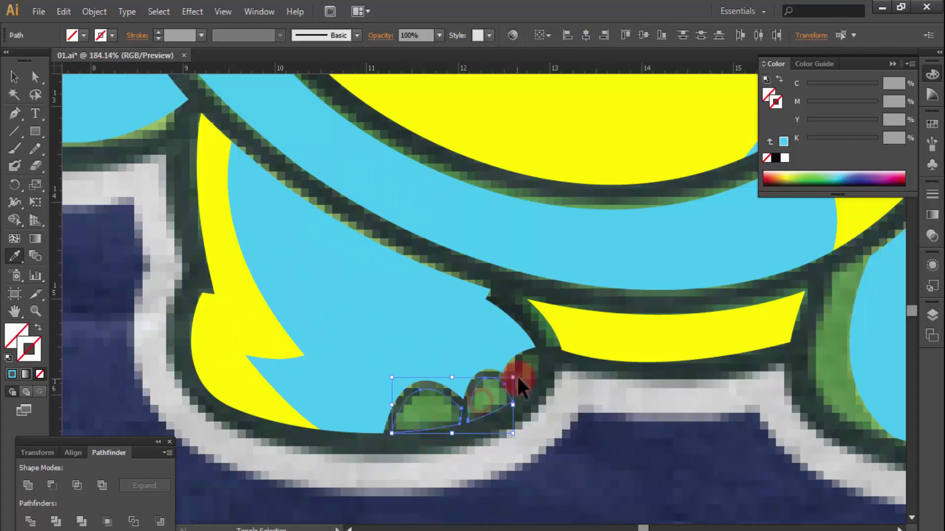
pyautogui.keyDown('shift'); pyautogui.click(520, 375); pyautogui.keyUp('shift')
pyautogui.hotkey('ctrl', '1')
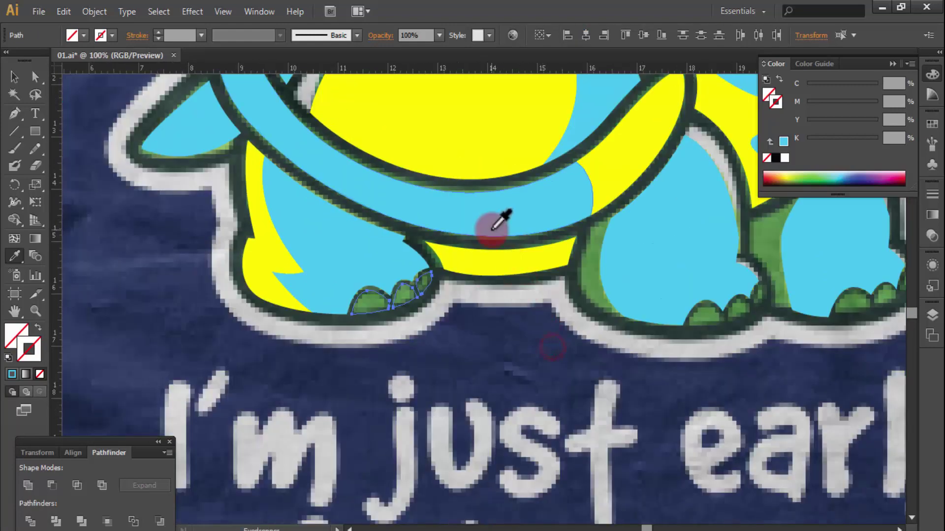
pyautogui.click(470, 146)
pyautogui.click(374, 266)
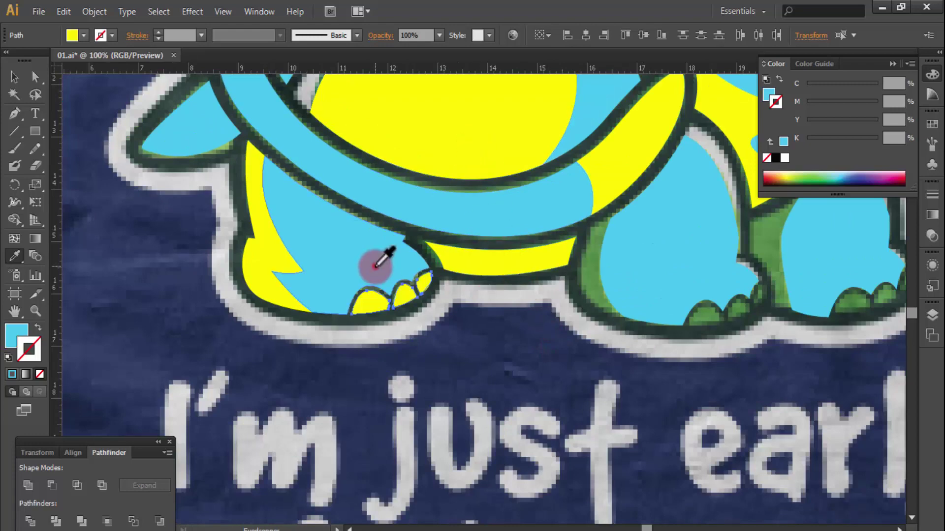
pyautogui.moveTo(607, 293); pyautogui.dragTo(415, 271)
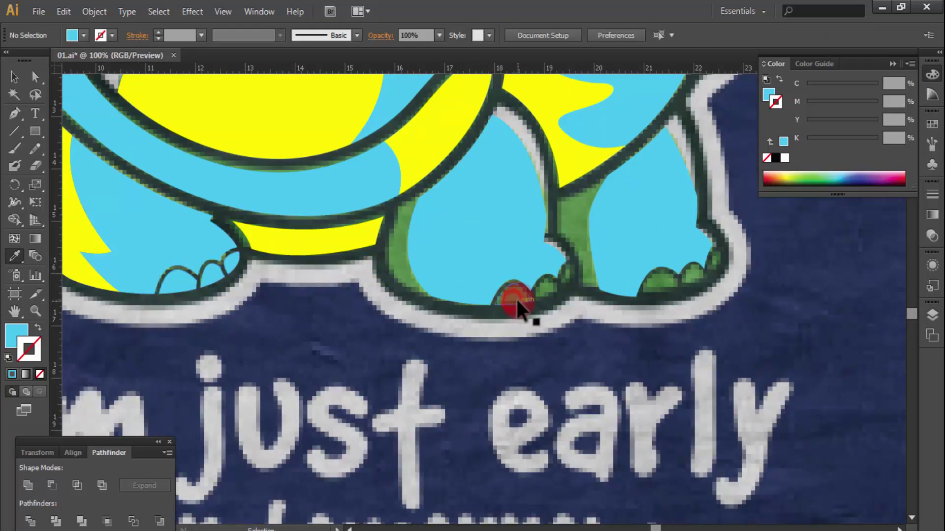
# Fill the middle and front feet's toe bumps with cyan
pyautogui.keyDown('ctrl'); pyautogui.click(514, 295); pyautogui.keyUp('ctrl')
pyautogui.keyDown('ctrl'); pyautogui.keyDown('shift'); pyautogui.click(554, 289); pyautogui.keyUp('shift'); pyautogui.keyUp('ctrl')
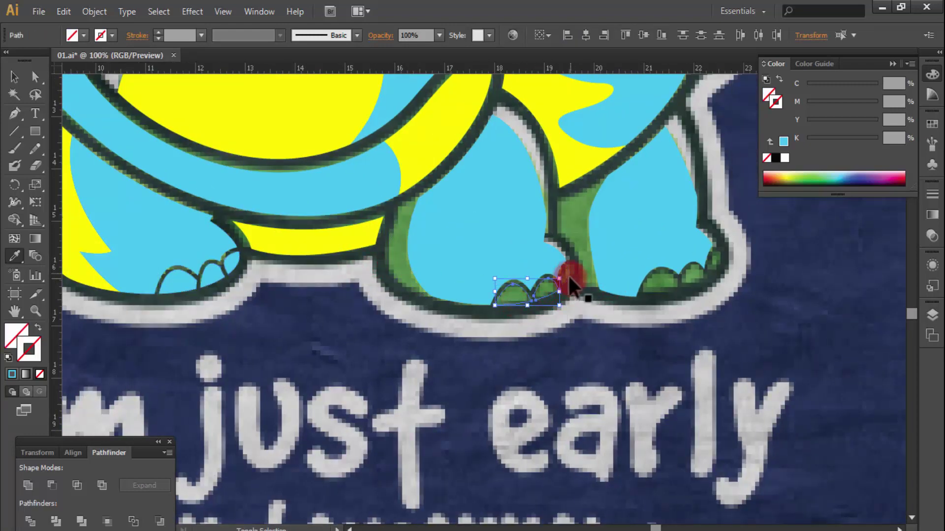
pyautogui.click(535, 241)
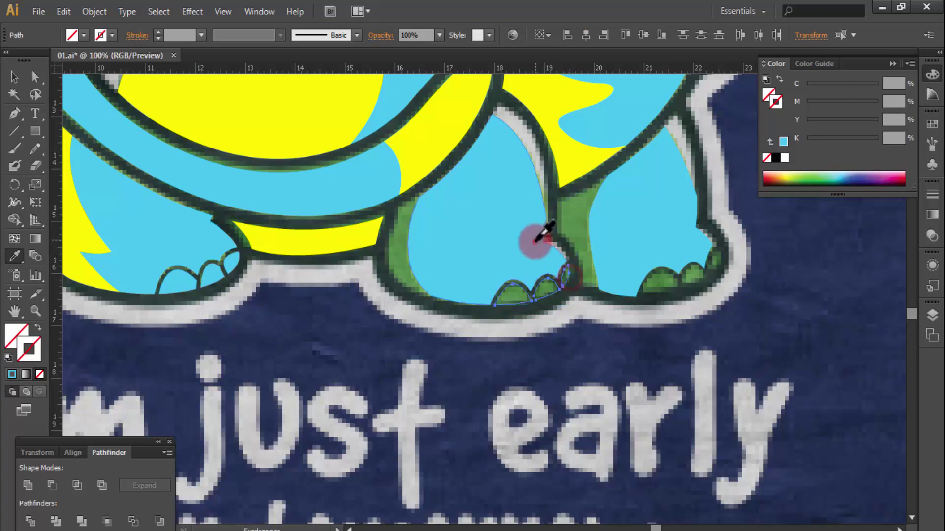
pyautogui.keyDown('ctrl'); pyautogui.click(660, 291); pyautogui.keyUp('ctrl')
pyautogui.keyDown('ctrl'); pyautogui.keyDown('shift'); pyautogui.click(693, 282); pyautogui.keyUp('shift'); pyautogui.keyUp('ctrl')
pyautogui.click(657, 244)
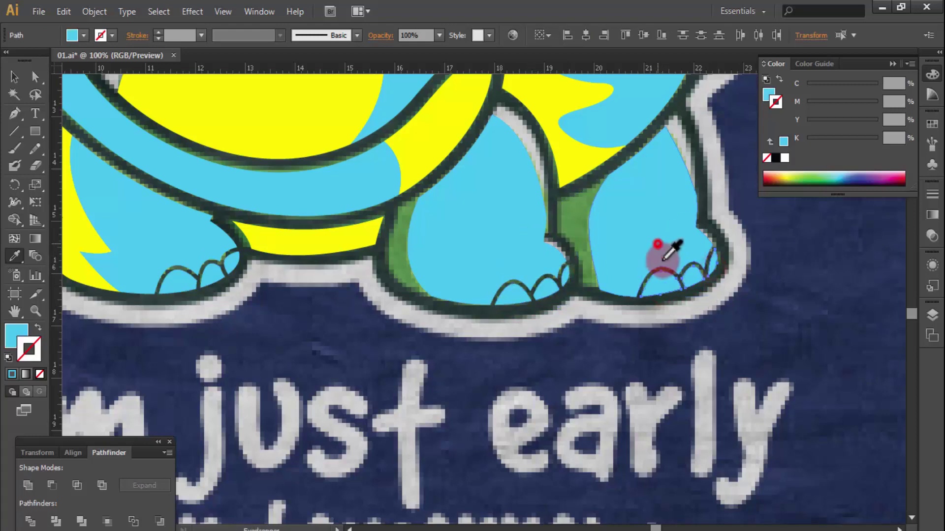
pyautogui.keyDown('ctrl'); pyautogui.click(686, 340); pyautogui.keyUp('ctrl')
pyautogui.hotkey('ctrl', '-')
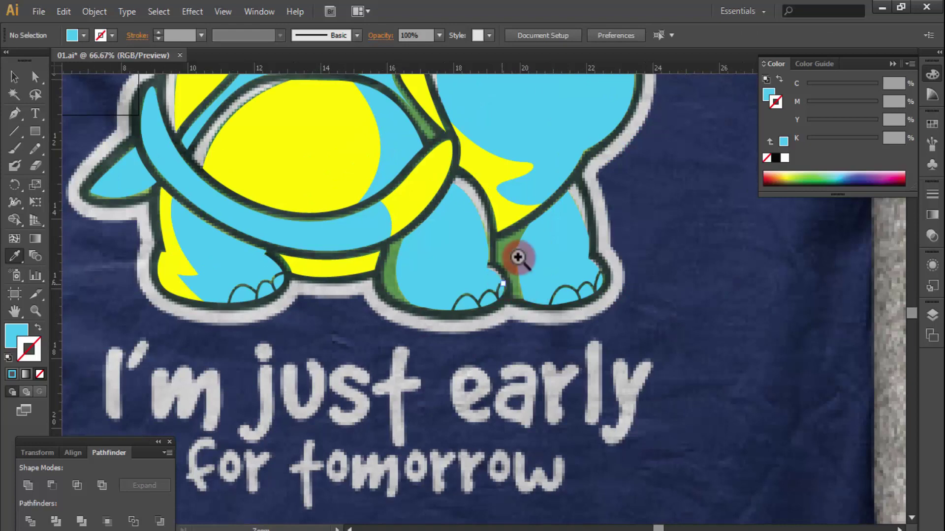
# Fill the narrow piece beside the front leg with the shell's yellow
pyautogui.keyDown('ctrl'); pyautogui.click(505, 235); pyautogui.keyUp('ctrl')
pyautogui.hotkey('ctrl', '-')
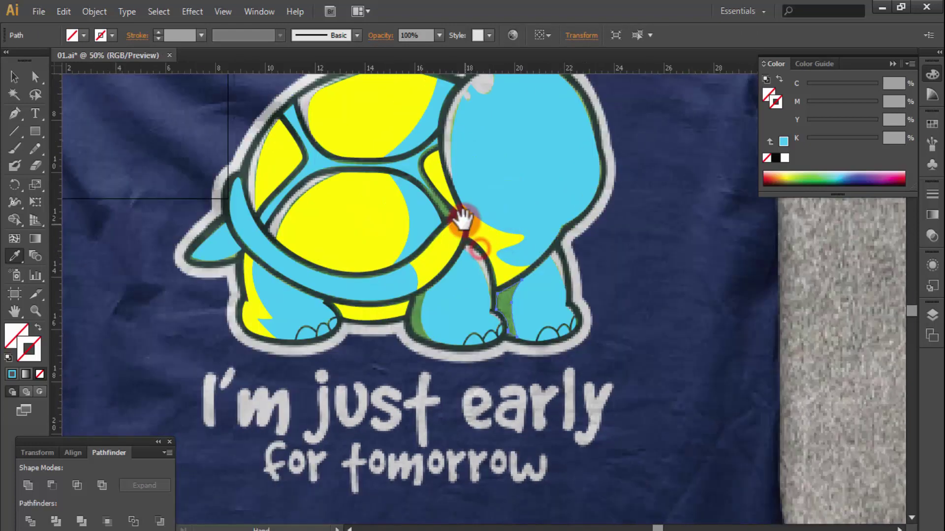
pyautogui.click(481, 226)
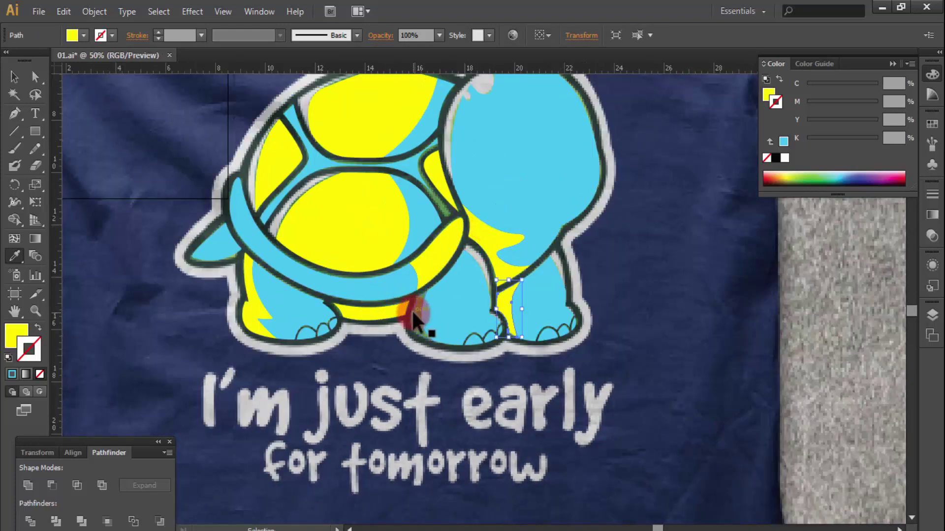
pyautogui.keyDown('ctrl'); pyautogui.click(480, 390); pyautogui.keyUp('ctrl')
pyautogui.moveTo(470, 237); pyautogui.dragTo(525, 293)
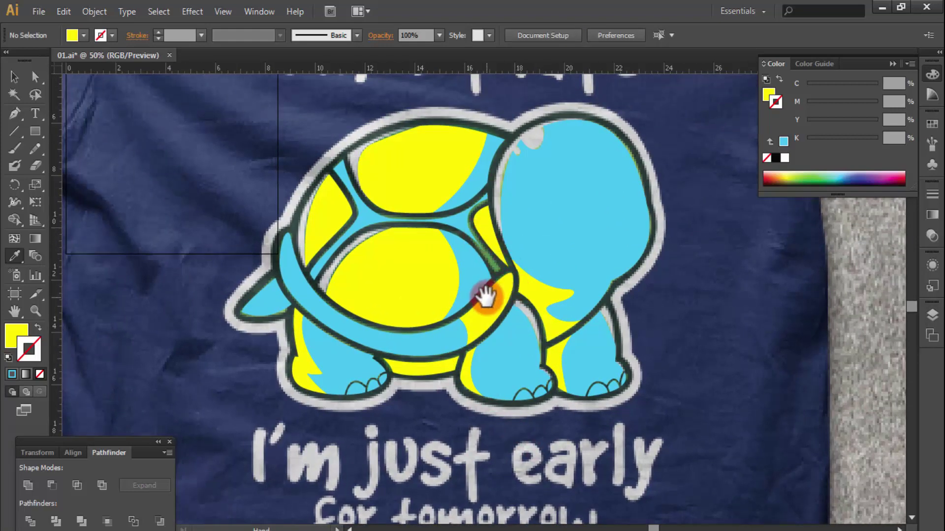
# Set the stroke of the shell's left-edge path to None
pyautogui.keyDown('ctrl'); pyautogui.click(297, 220); pyautogui.keyUp('ctrl')
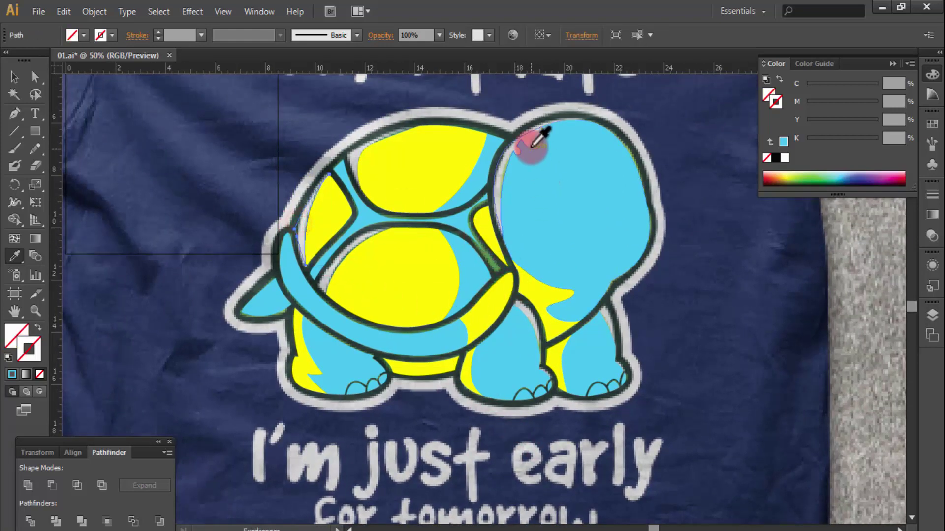
pyautogui.click(693, 129)
pyautogui.click(32, 350)
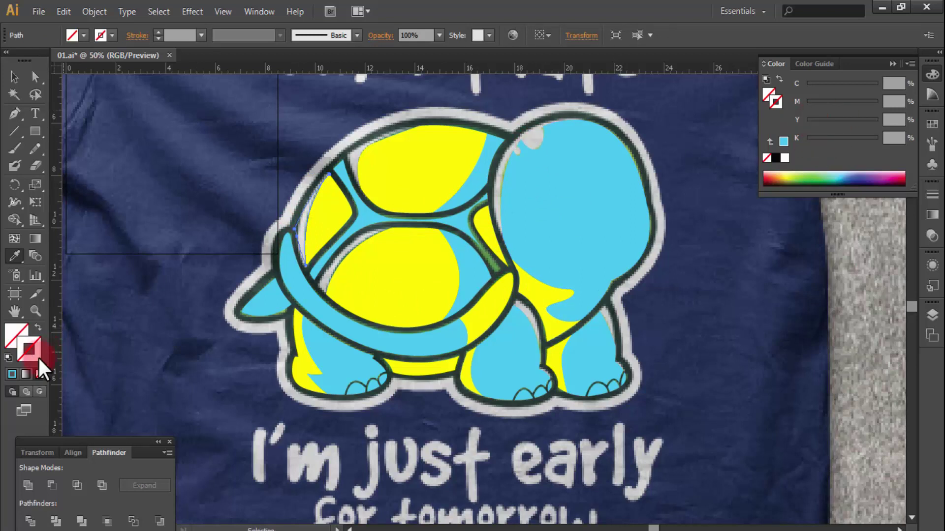
pyautogui.click(790, 126)
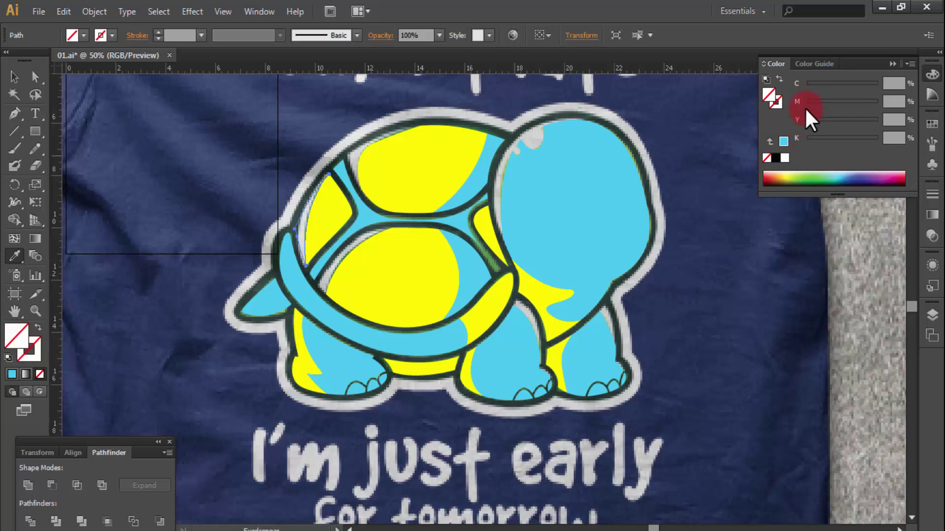
# Fill the top-left shell gap, head gap and lower inner-shell gap with dark navy
pyautogui.moveTo(803, 138); pyautogui.dragTo(892, 132)
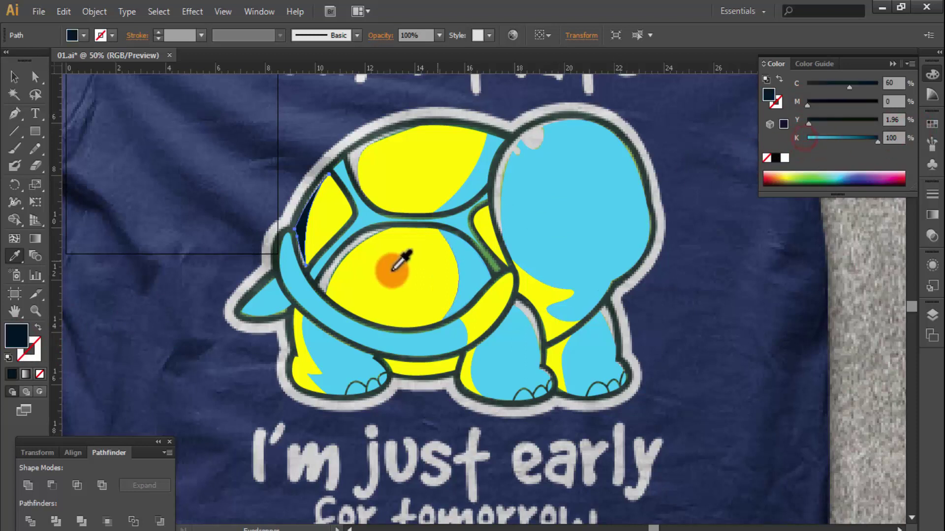
pyautogui.click(305, 219)
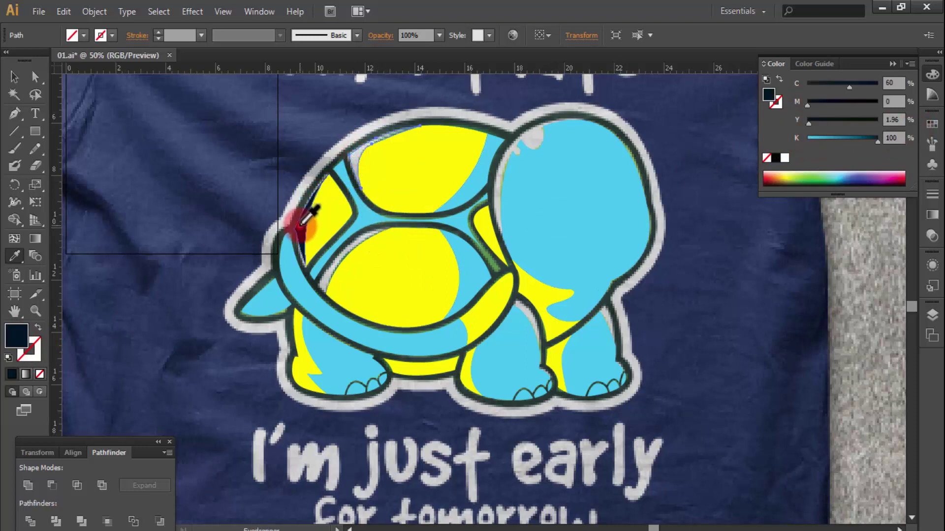
pyautogui.press('v')
pyautogui.click(498, 140)
pyautogui.click(523, 132)
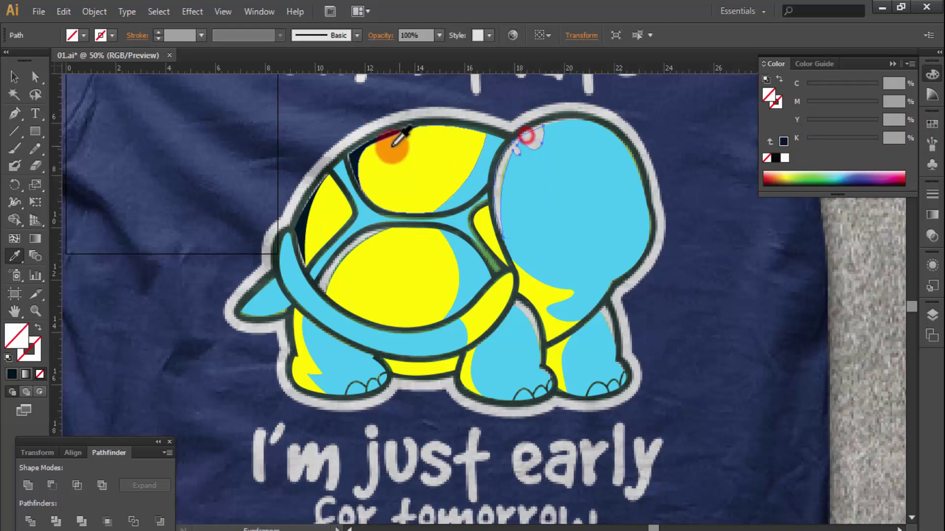
pyautogui.press('i')
pyautogui.click(353, 156)
pyautogui.press('v')
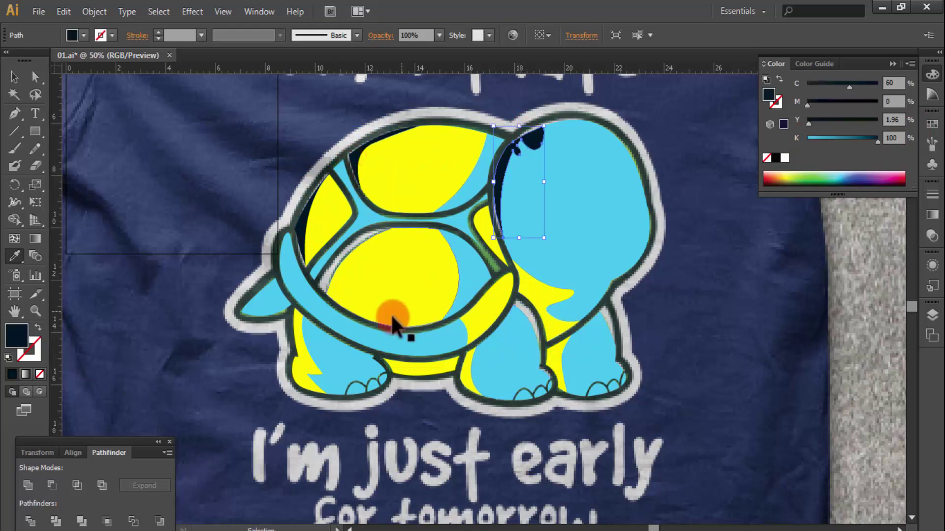
pyautogui.click(316, 282)
pyautogui.press('i')
pyautogui.click(299, 227)
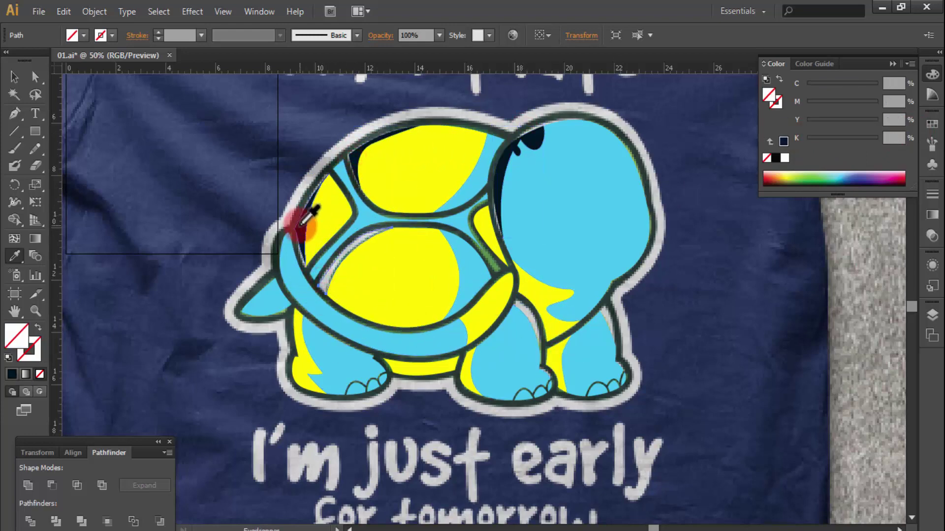
# Fill the shell-to-back-leg and right-leg gaps with navy, then zoom out to the whole design
pyautogui.press('v')
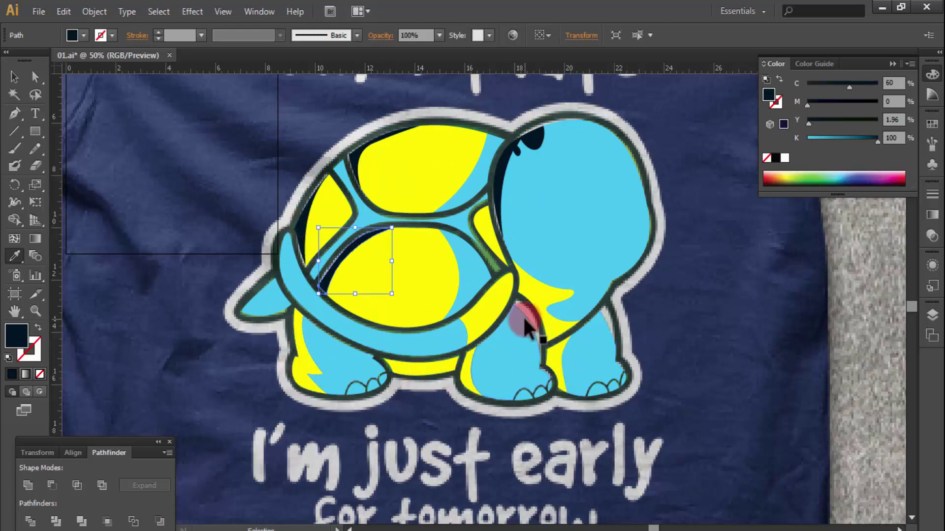
pyautogui.click(527, 306)
pyautogui.press('i')
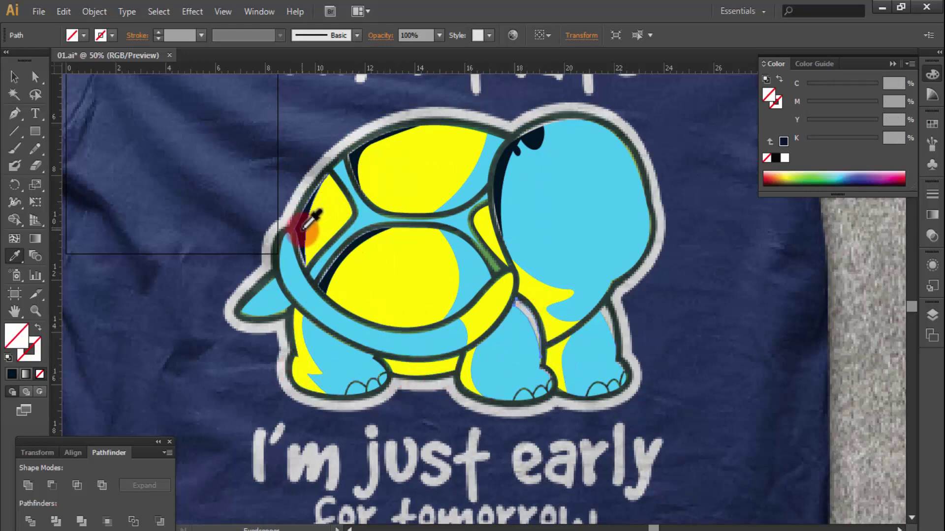
pyautogui.click(302, 230)
pyautogui.press('v')
pyautogui.click(611, 314)
pyautogui.press('i')
pyautogui.click(534, 142)
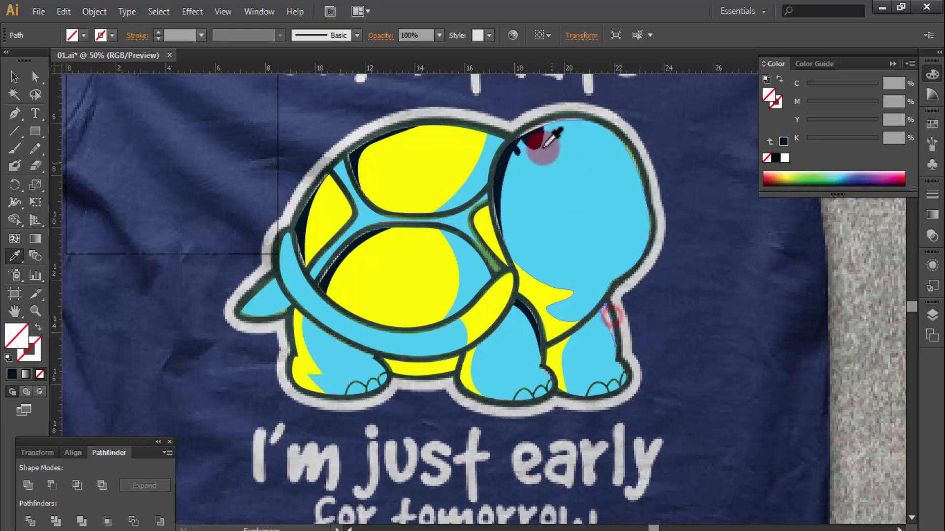
pyautogui.click(14, 78)
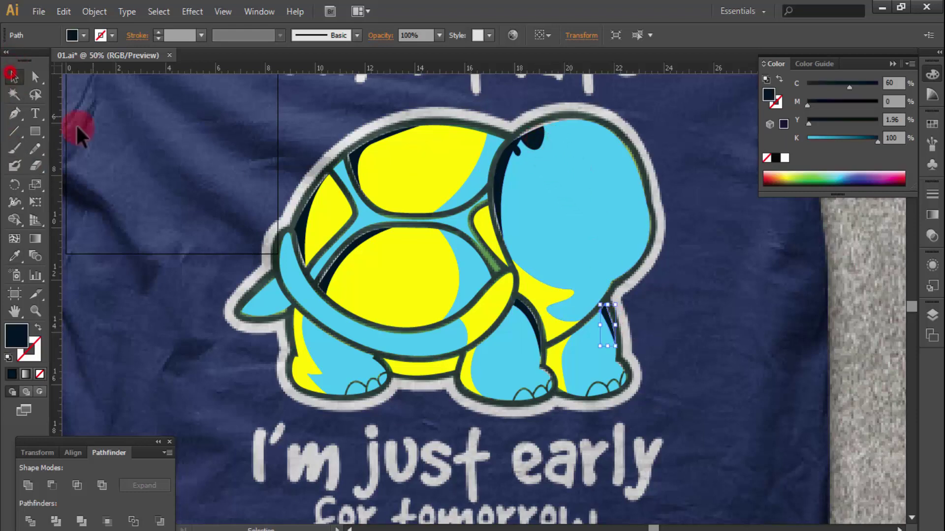
pyautogui.click(109, 148)
pyautogui.keyDown('ctrl'); pyautogui.keyDown('alt'); pyautogui.click(529, 323); pyautogui.keyUp('alt'); pyautogui.keyUp('ctrl')
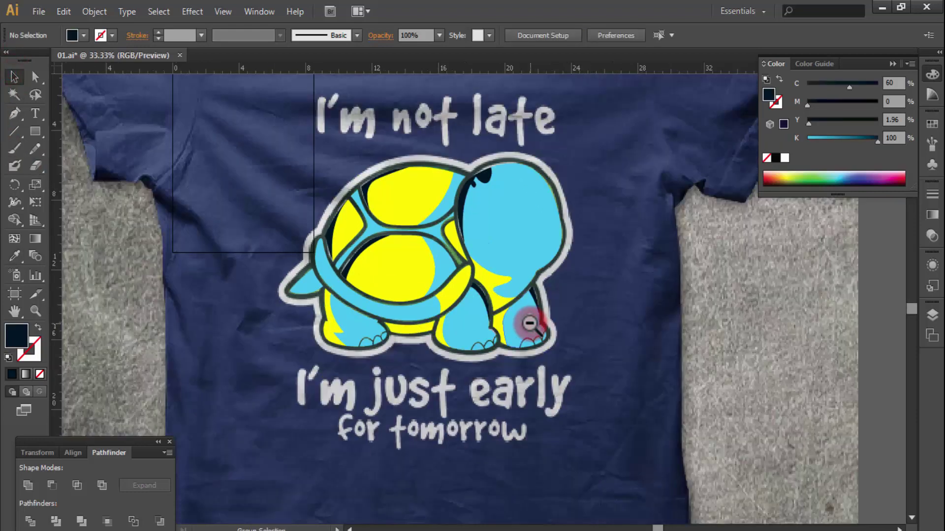
# Move the traced turtle off the shirt to the right, exposing the green original
pyautogui.click(529, 323)
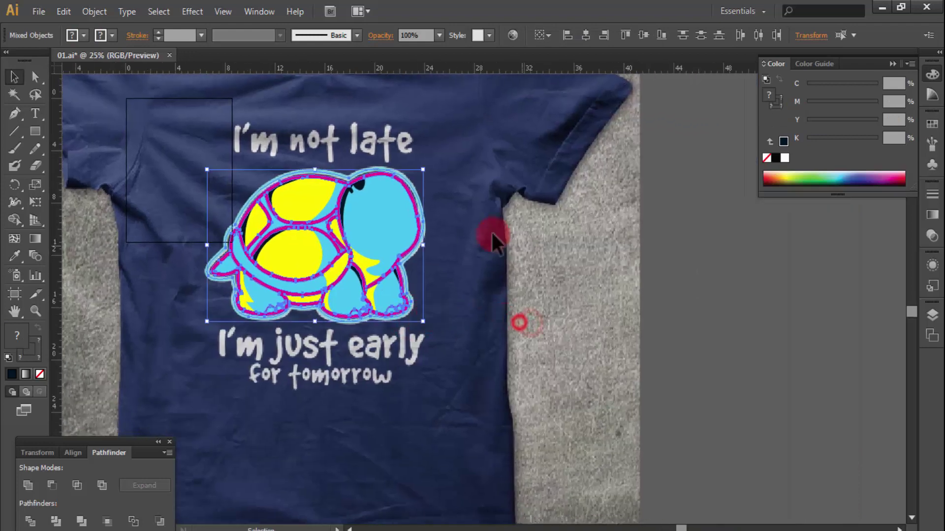
pyautogui.click(24, 139)
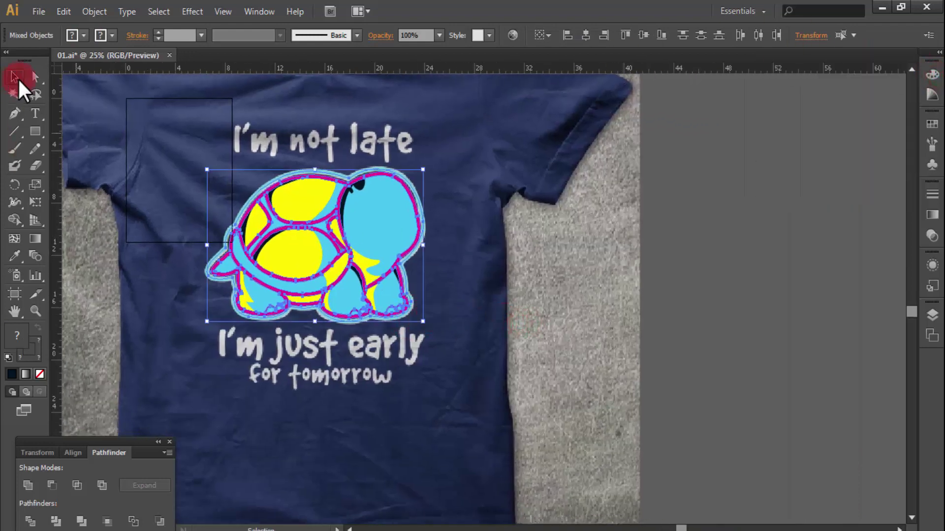
pyautogui.moveTo(314, 256); pyautogui.dragTo(739, 260)
pyautogui.click(712, 374)
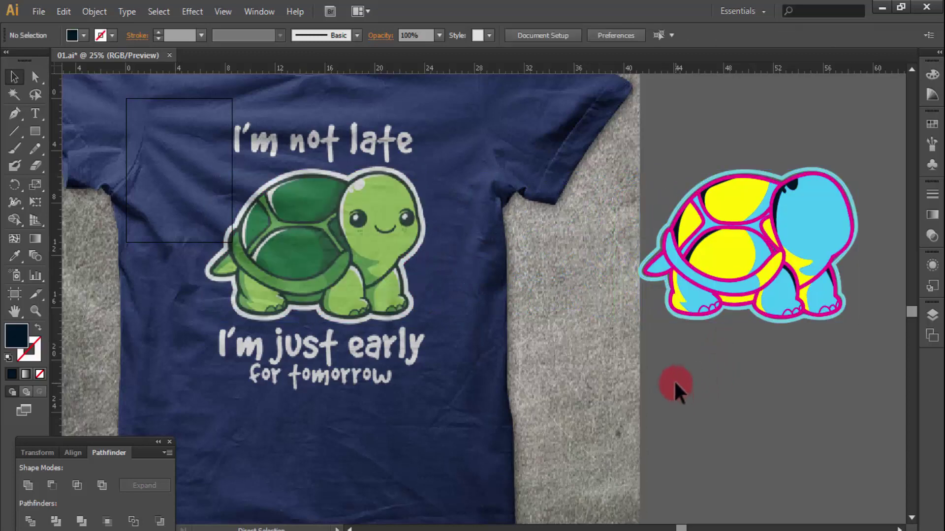
pyautogui.hotkey('ctrl', 'z')
pyautogui.click(625, 342)
# Zoom in close on the original turtle's face
pyautogui.press('z')
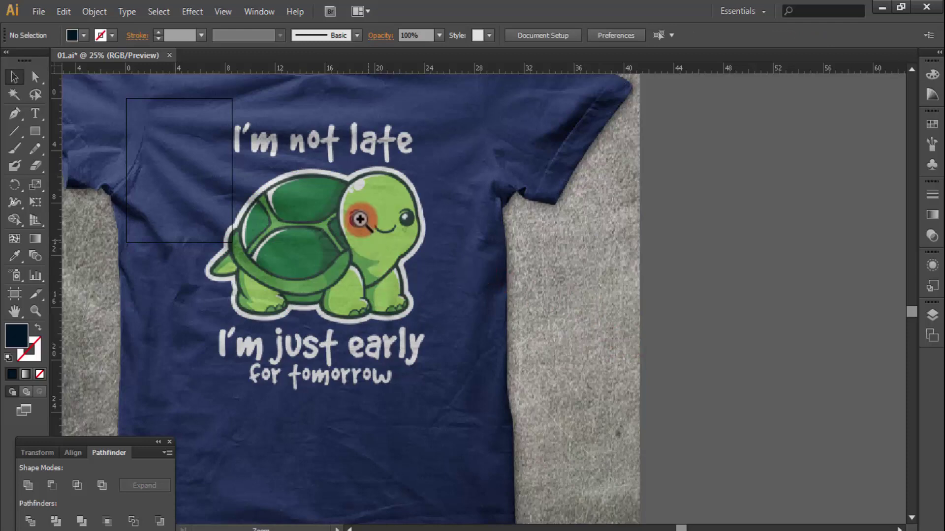
pyautogui.moveTo(335, 204); pyautogui.dragTo(456, 261)
pyautogui.moveTo(355, 252); pyautogui.dragTo(382, 242)
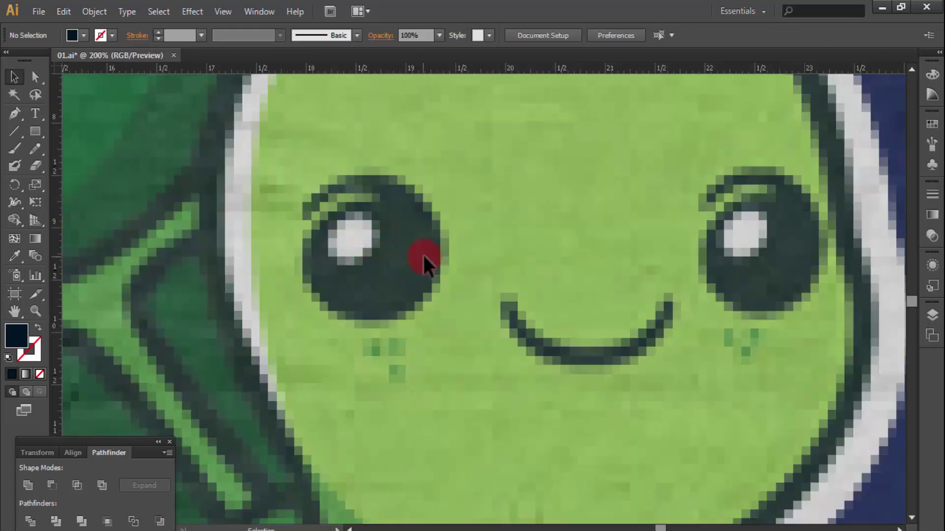
# Start a stroke-only Pen outline at the left eye's edge, curving over its top
pyautogui.press('p')
pyautogui.hotkey('shift', 'x')
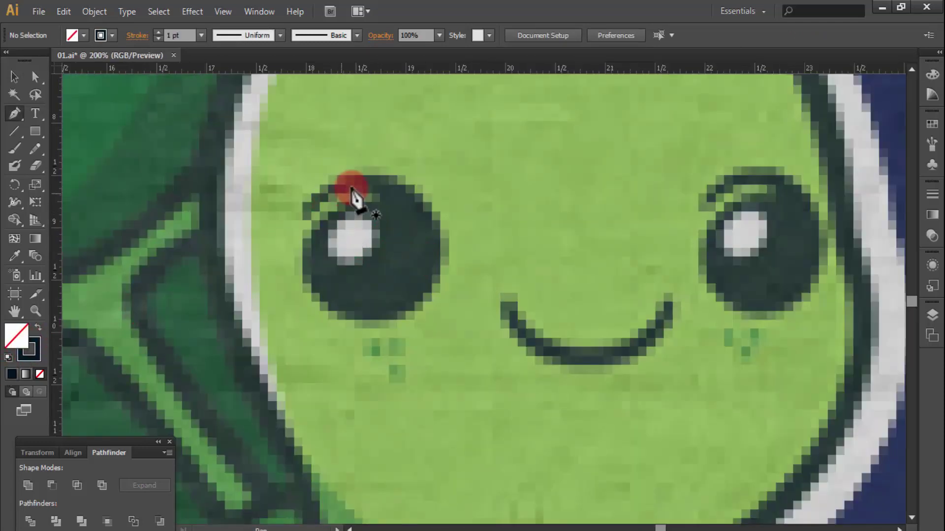
pyautogui.click(31, 350)
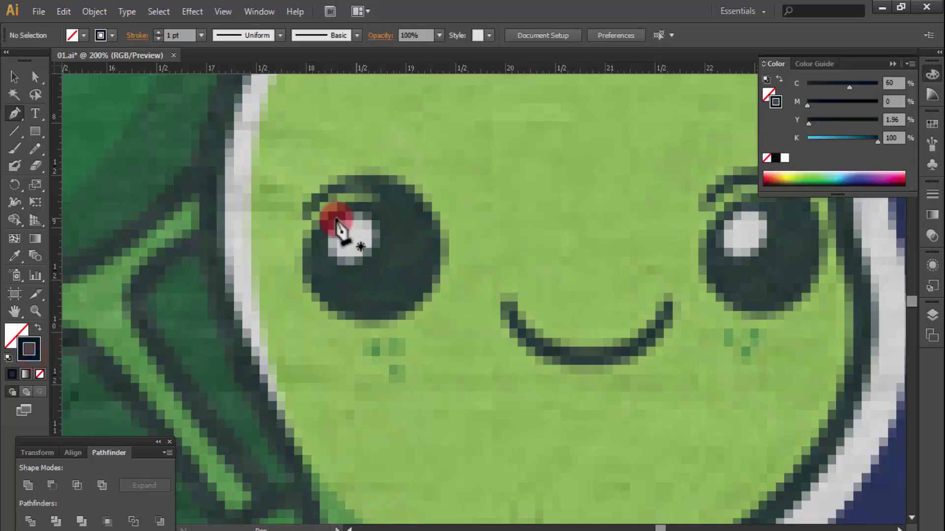
pyautogui.click(303, 218)
pyautogui.moveTo(431, 202)
pyautogui.mouseDown()
pyautogui.moveTo(514, 268)
pyautogui.moveTo(487, 253)
pyautogui.mouseUp()
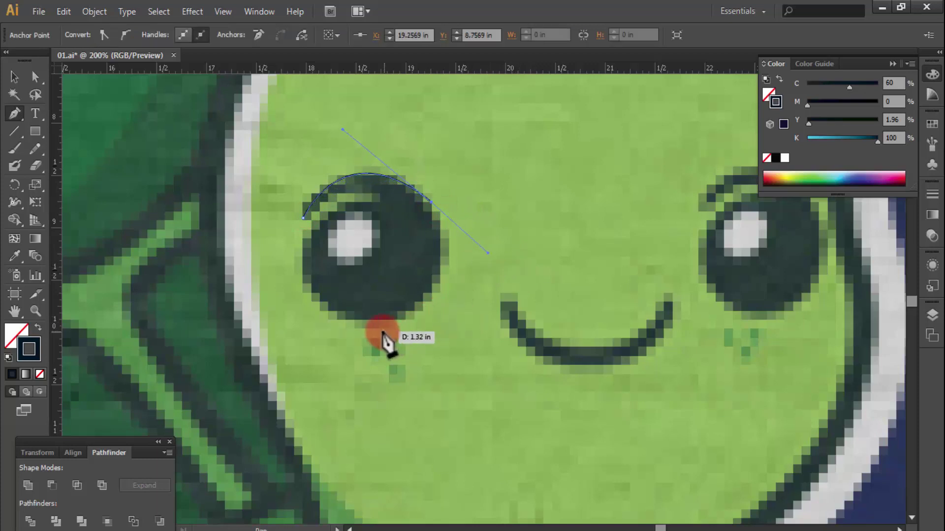
pyautogui.moveTo(377, 328); pyautogui.dragTo(310, 331)
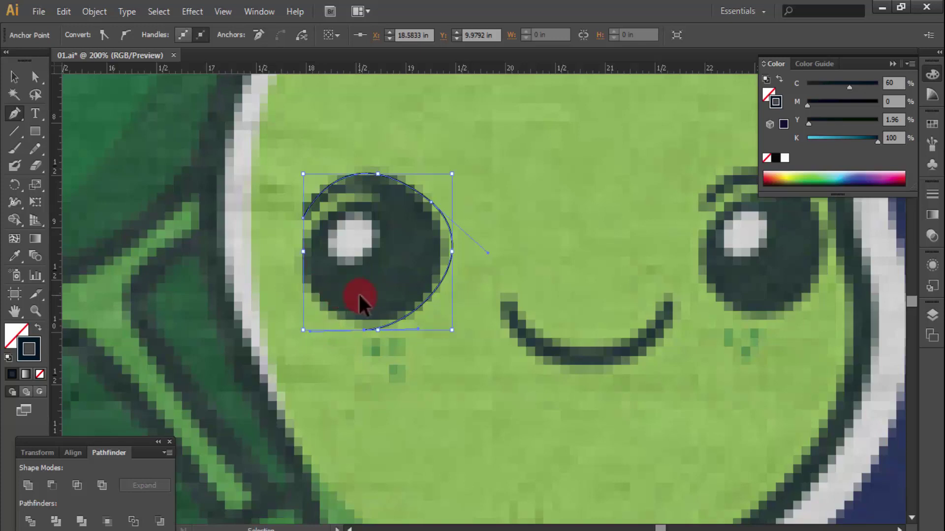
pyautogui.hotkey('ctrl', 'z')
pyautogui.moveTo(437, 202); pyautogui.dragTo(491, 278)
pyautogui.hotkey('ctrl', 'z')
# Continue the outline down the eye's right side, bottom and lash curl, closing it at the start
pyautogui.moveTo(376, 169); pyautogui.dragTo(444, 166)
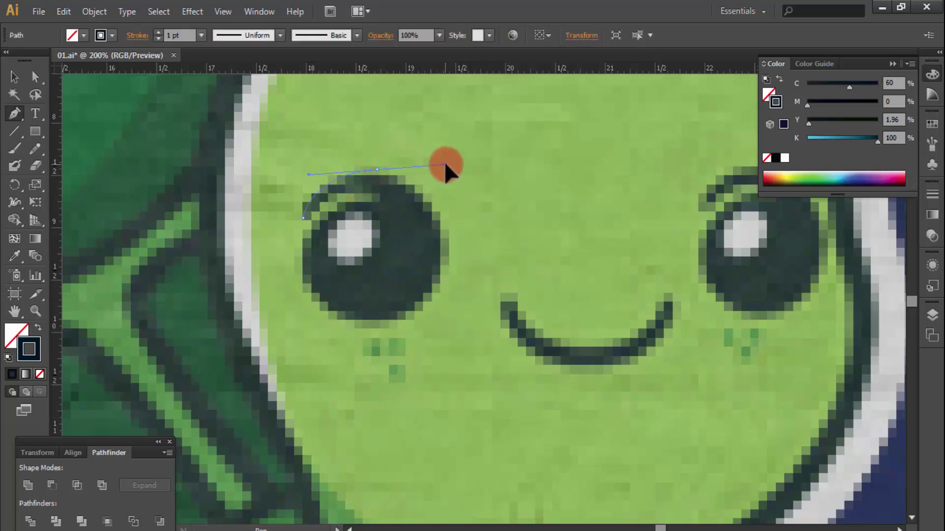
pyautogui.moveTo(446, 165); pyautogui.dragTo(432, 167)
pyautogui.moveTo(444, 278); pyautogui.dragTo(426, 313)
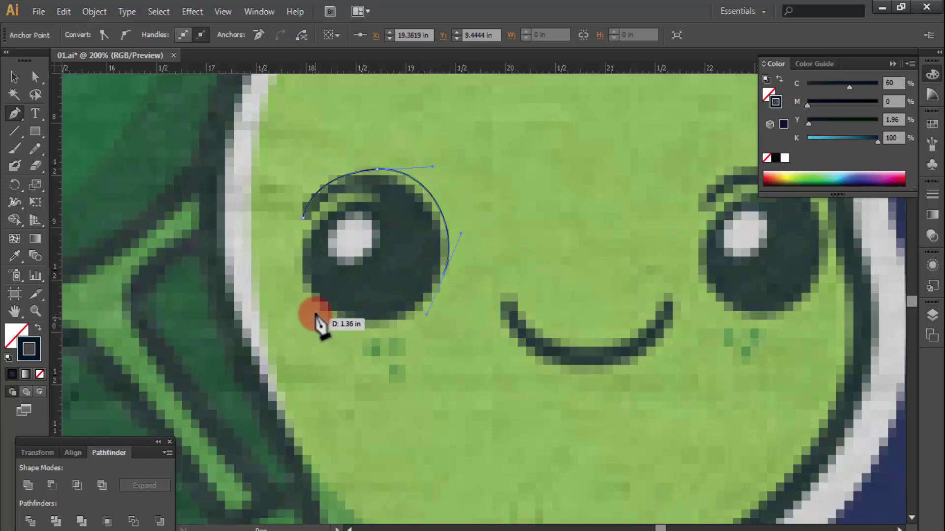
pyautogui.moveTo(312, 298); pyautogui.dragTo(285, 275)
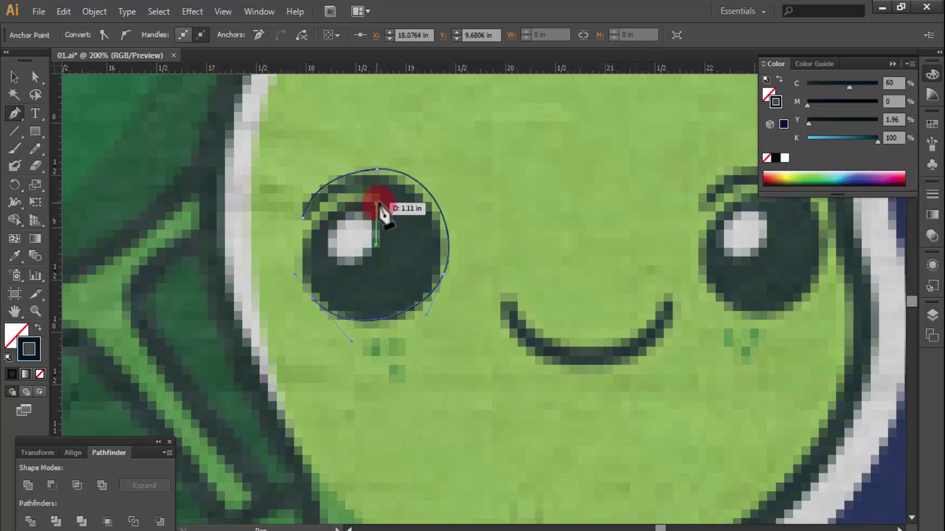
pyautogui.moveTo(383, 203)
pyautogui.mouseDown()
pyautogui.moveTo(429, 207)
pyautogui.moveTo(367, 185)
pyautogui.mouseUp()
pyautogui.click(303, 217)
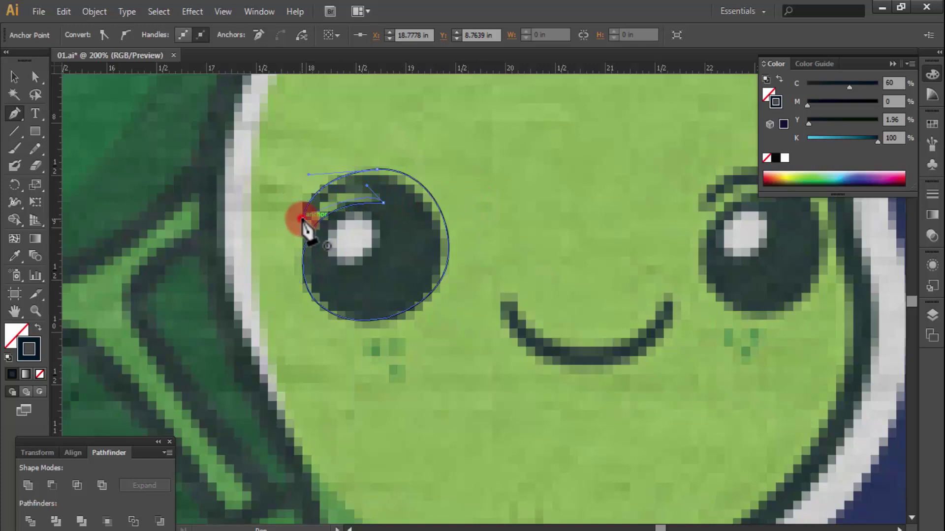
pyautogui.moveTo(303, 219); pyautogui.dragTo(264, 252)
pyautogui.keyDown('ctrl'); pyautogui.click(266, 156); pyautogui.keyUp('ctrl')
pyautogui.press('space')
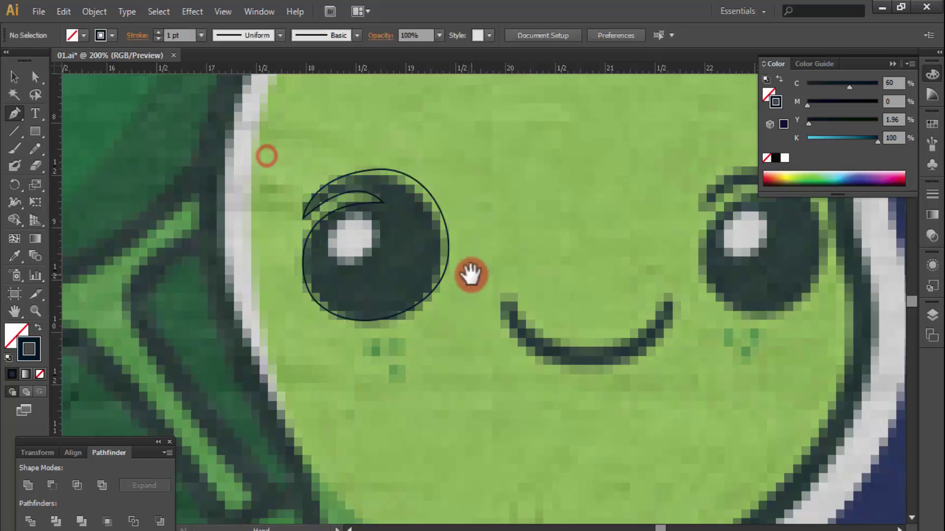
pyautogui.moveTo(471, 274); pyautogui.dragTo(361, 274)
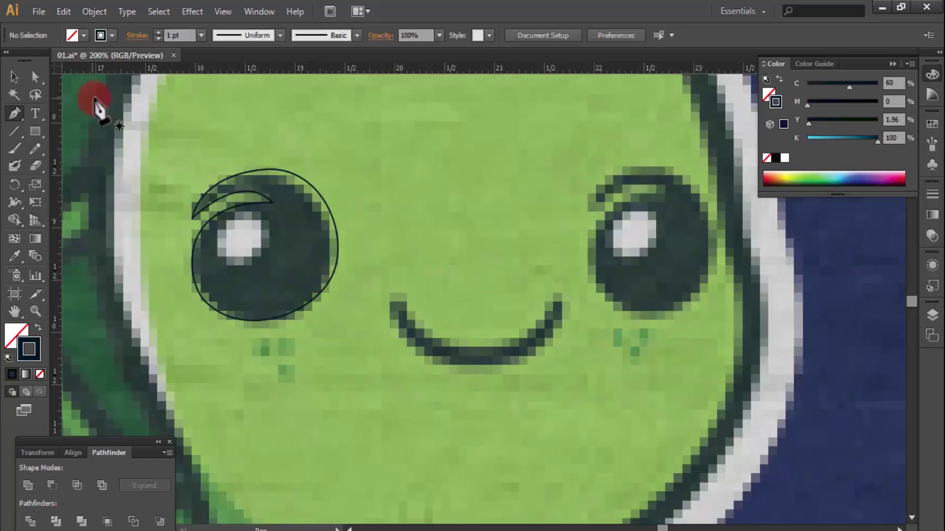
# Draw a small highlight ellipse inside the left eye outline
pyautogui.click(238, 181)
pyautogui.click(283, 269)
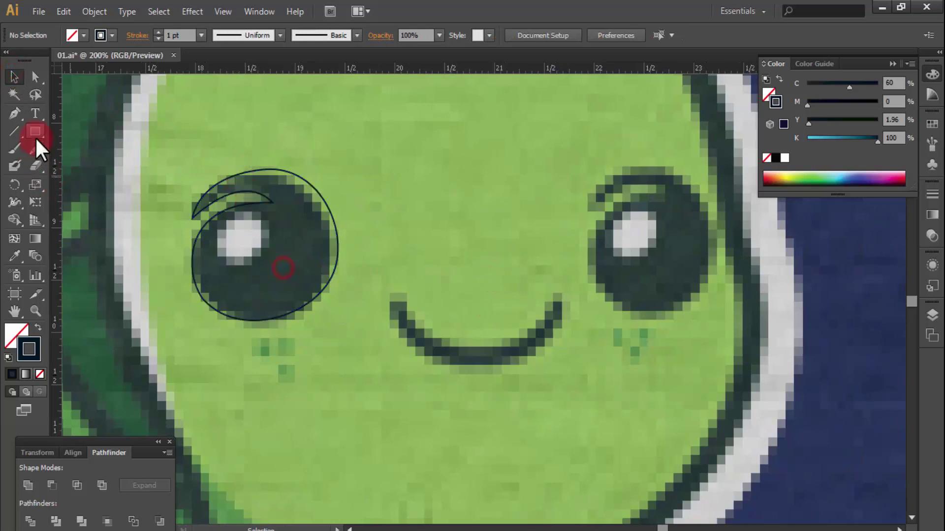
pyautogui.moveTo(39, 148); pyautogui.dragTo(105, 167)
pyautogui.click(223, 240)
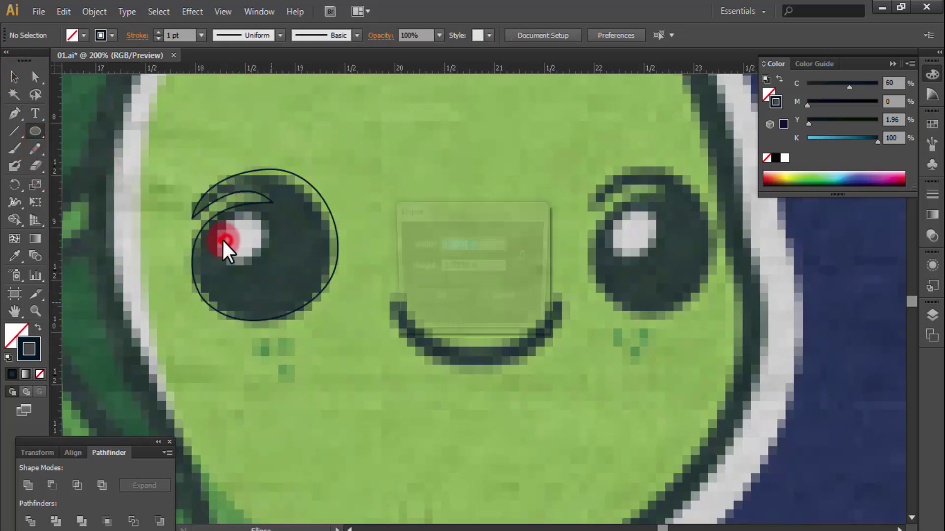
pyautogui.click(502, 296)
pyautogui.moveTo(240, 260)
pyautogui.mouseDown()
pyautogui.moveTo(274, 223)
pyautogui.moveTo(294, 224)
pyautogui.mouseUp()
pyautogui.click(22, 74)
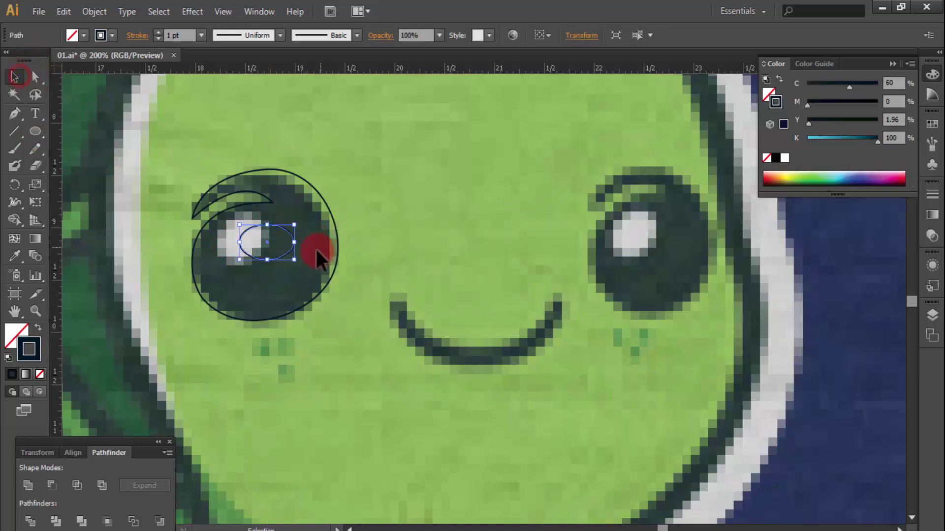
pyautogui.moveTo(299, 263)
pyautogui.mouseDown()
pyautogui.moveTo(277, 221)
pyautogui.moveTo(248, 224)
pyautogui.moveTo(258, 222)
pyautogui.moveTo(258, 261)
pyautogui.mouseUp()
# Copy the left eye onto the right eye, narrowing it and nudging it up to fit
pyautogui.click(270, 220)
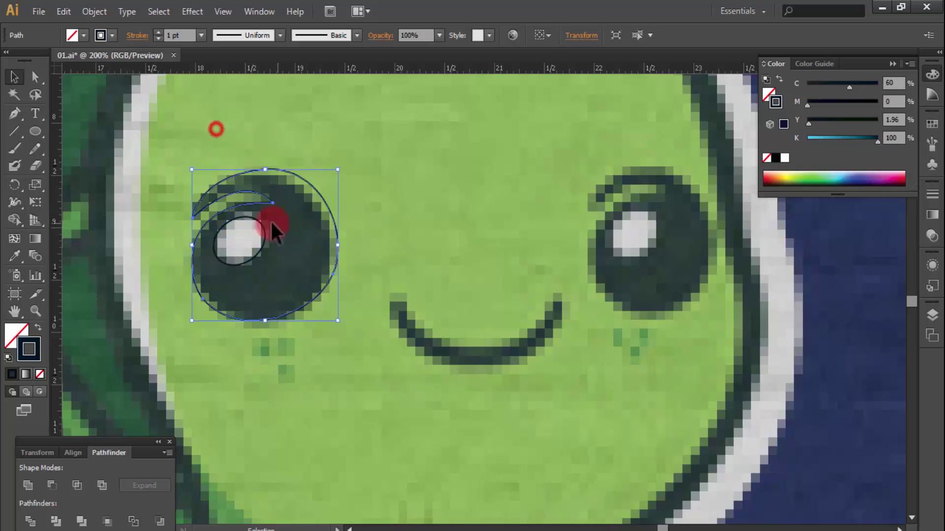
pyautogui.moveTo(252, 223); pyautogui.dragTo(622, 231)
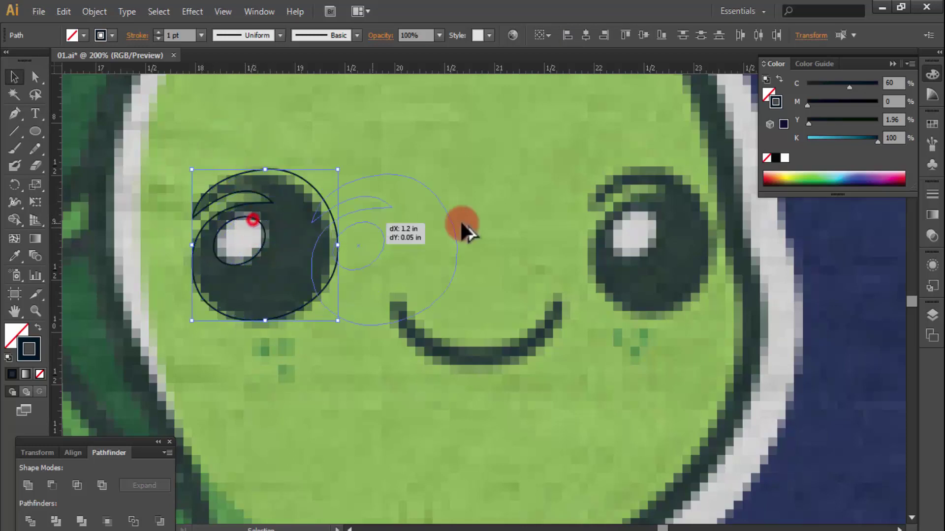
pyautogui.moveTo(622, 231); pyautogui.dragTo(643, 216)
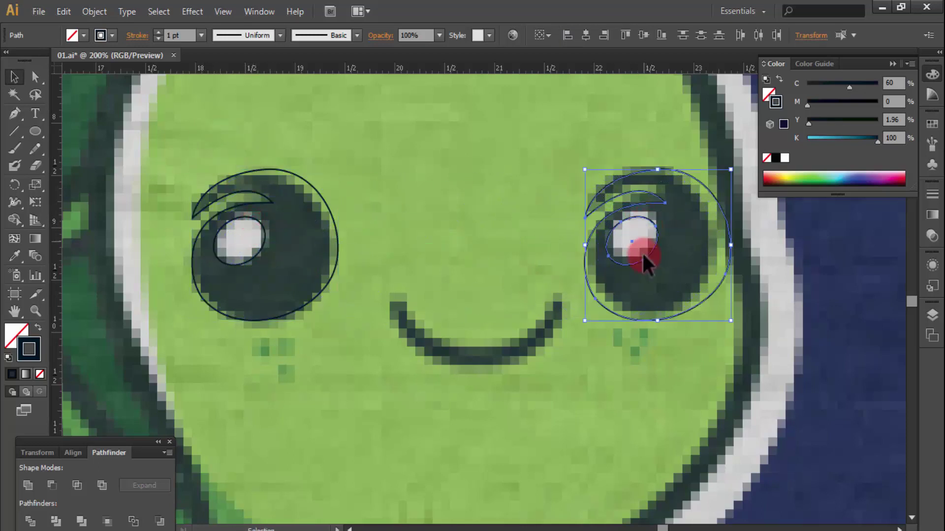
pyautogui.click(736, 250)
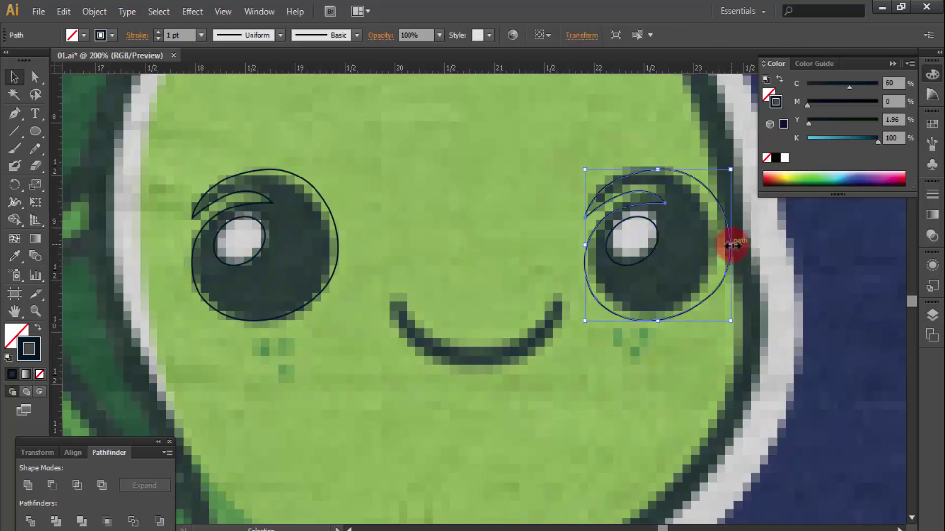
pyautogui.moveTo(732, 245); pyautogui.dragTo(710, 244)
pyautogui.moveTo(696, 294); pyautogui.dragTo(696, 290)
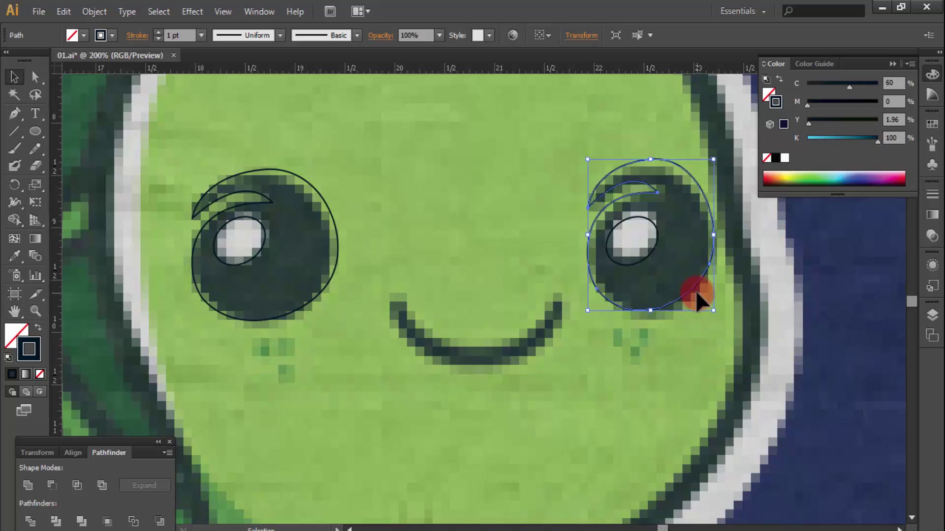
pyautogui.click(669, 346)
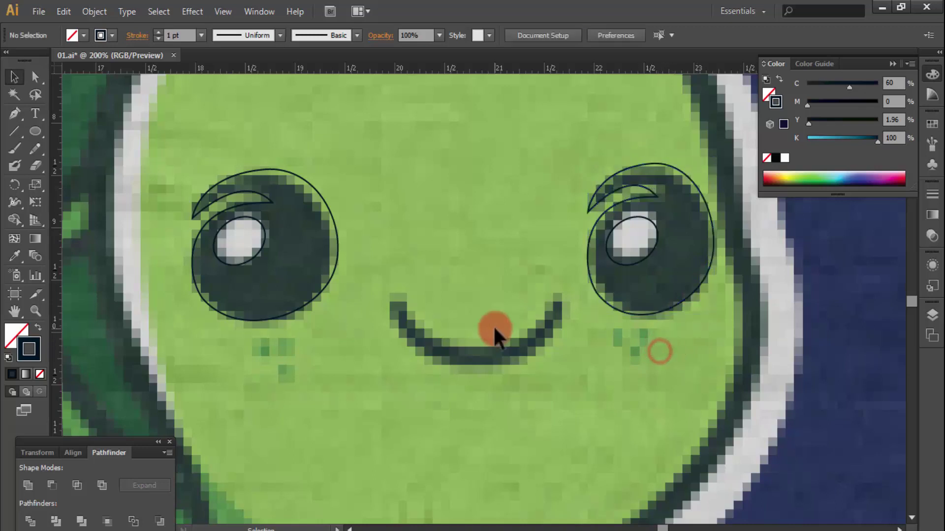
# Pen-trace the turtle's smile as a curved path between the eyes
pyautogui.press('p')
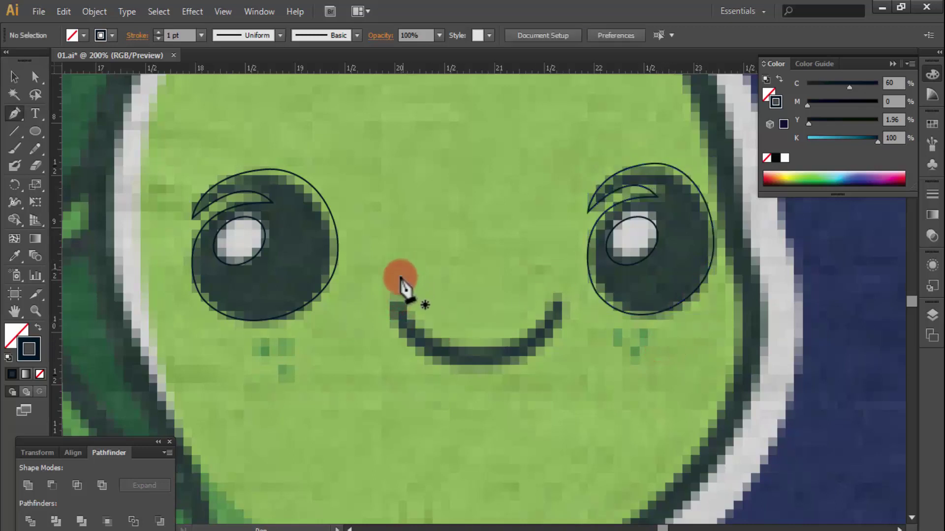
pyautogui.click(390, 296)
pyautogui.moveTo(538, 312); pyautogui.dragTo(541, 337)
pyautogui.moveTo(479, 359); pyautogui.dragTo(550, 351)
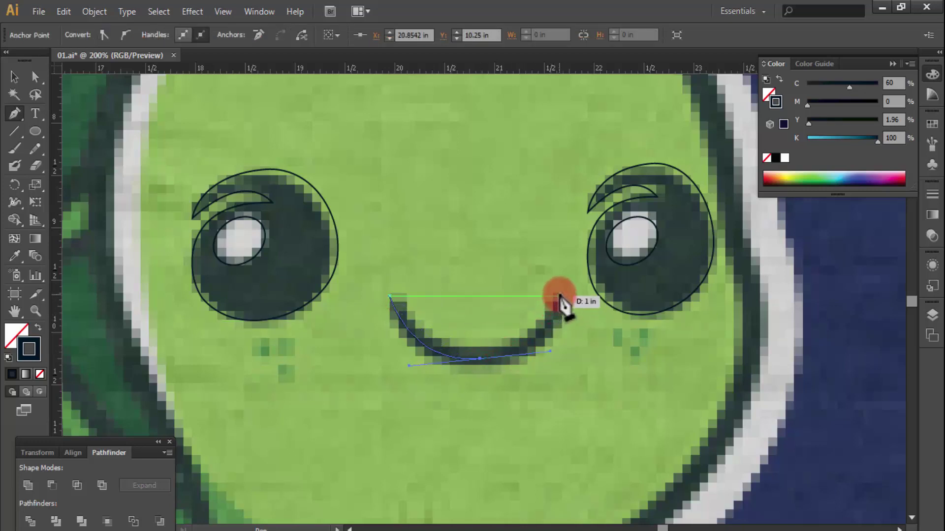
pyautogui.click(559, 296)
# Give the smile a 13 pt stroke with round cap and round join
pyautogui.click(847, 68)
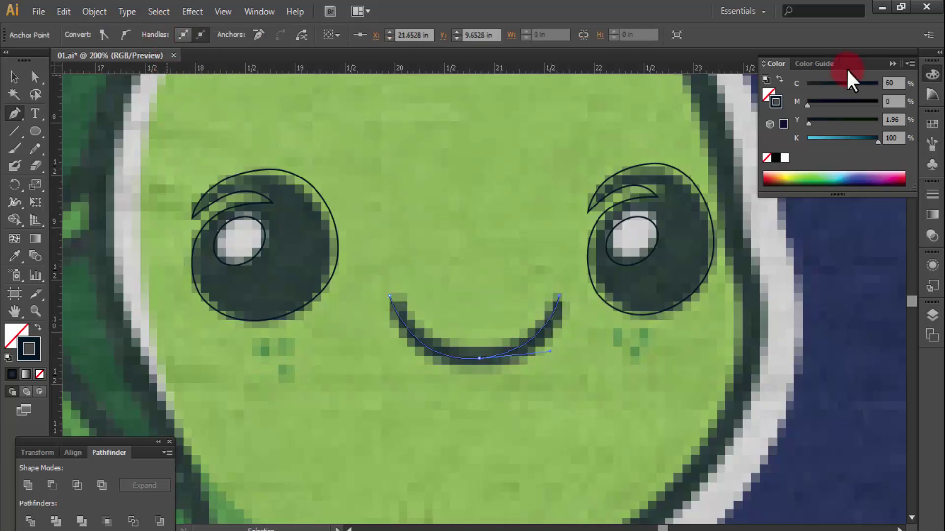
pyautogui.click(932, 197)
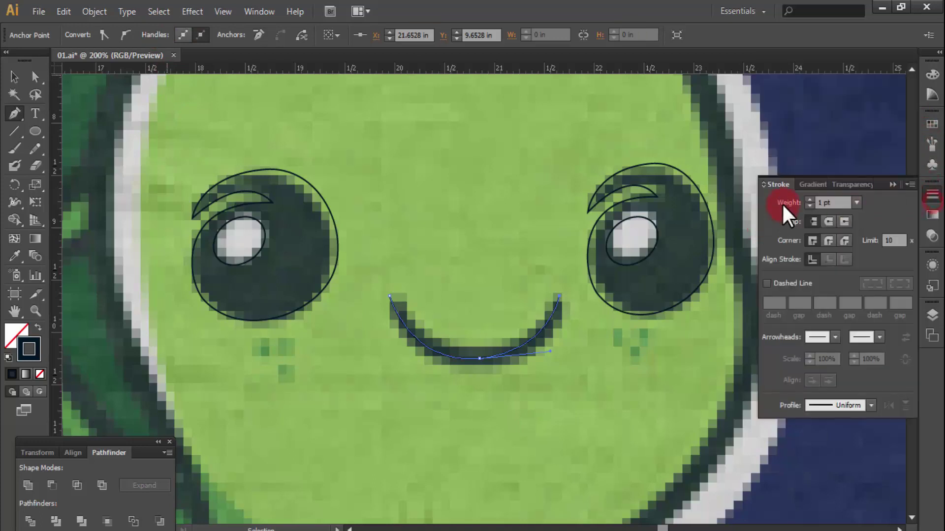
pyautogui.click(810, 200)
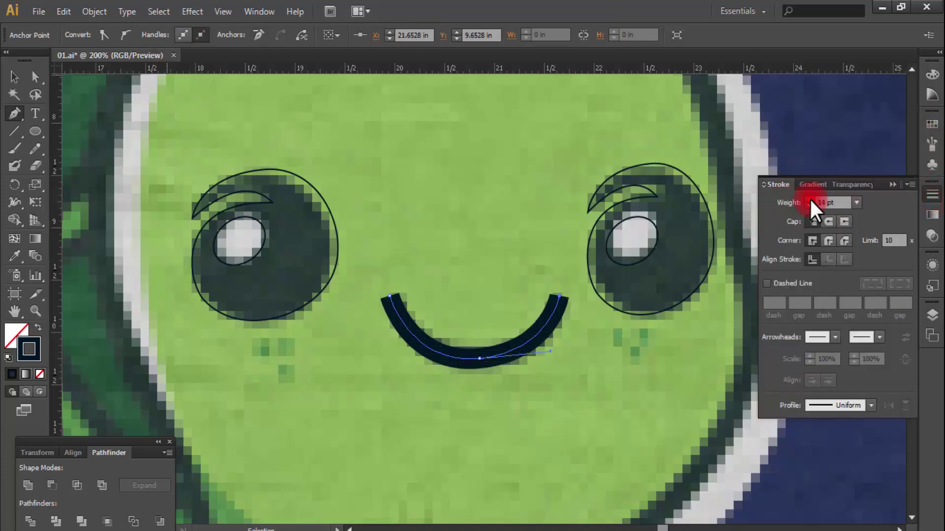
pyautogui.click(809, 200)
pyautogui.click(810, 206)
pyautogui.click(828, 221)
pyautogui.click(830, 237)
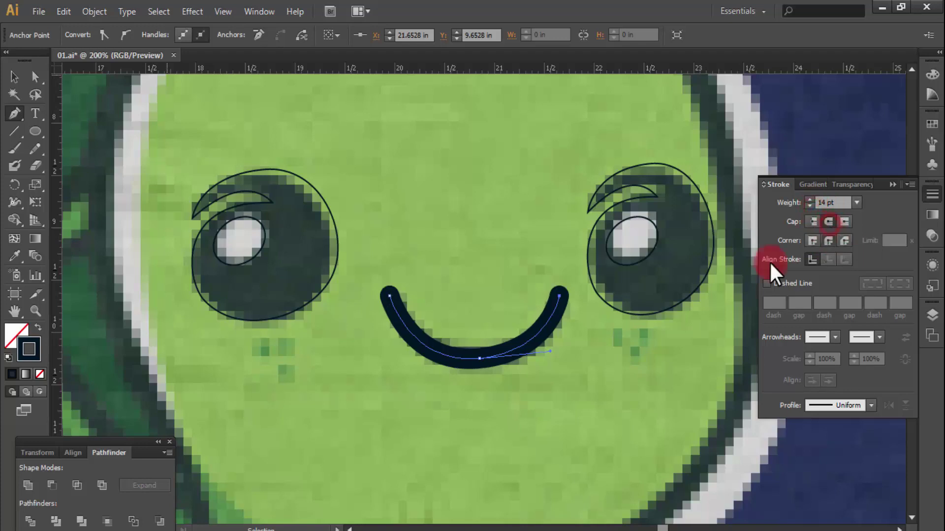
pyautogui.click(810, 205)
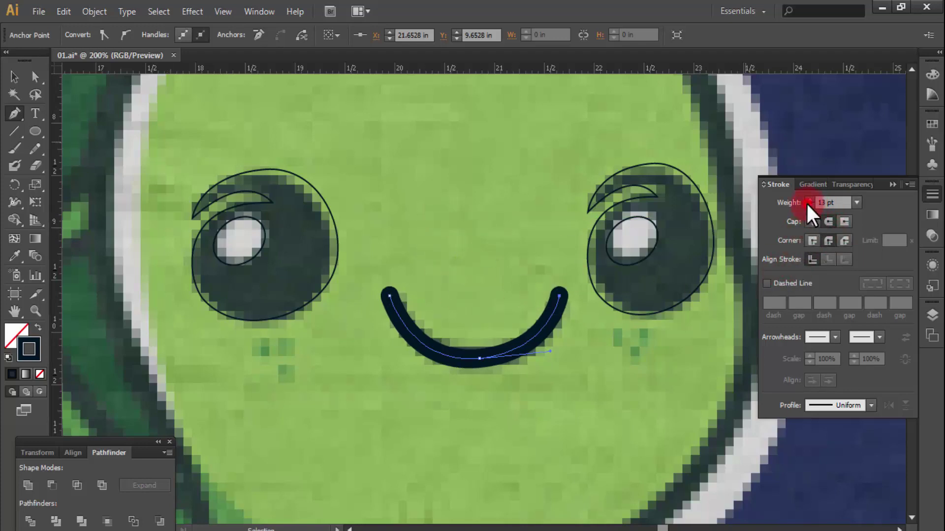
# Divide both eye outlines with Pathfinder and swap fill/stroke so the eyes are solid navy
pyautogui.click(12, 77)
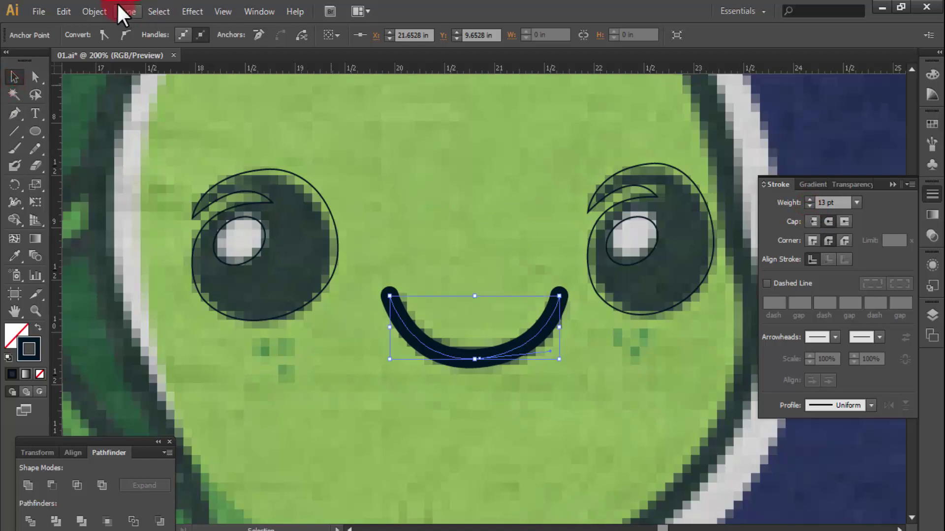
pyautogui.moveTo(213, 108); pyautogui.dragTo(237, 173)
pyautogui.moveTo(560, 143); pyautogui.dragTo(656, 235)
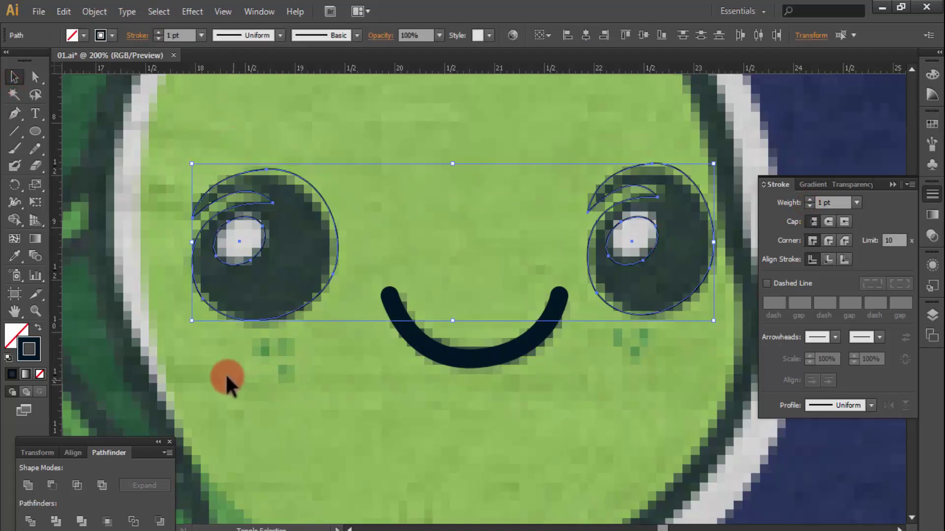
pyautogui.click(29, 522)
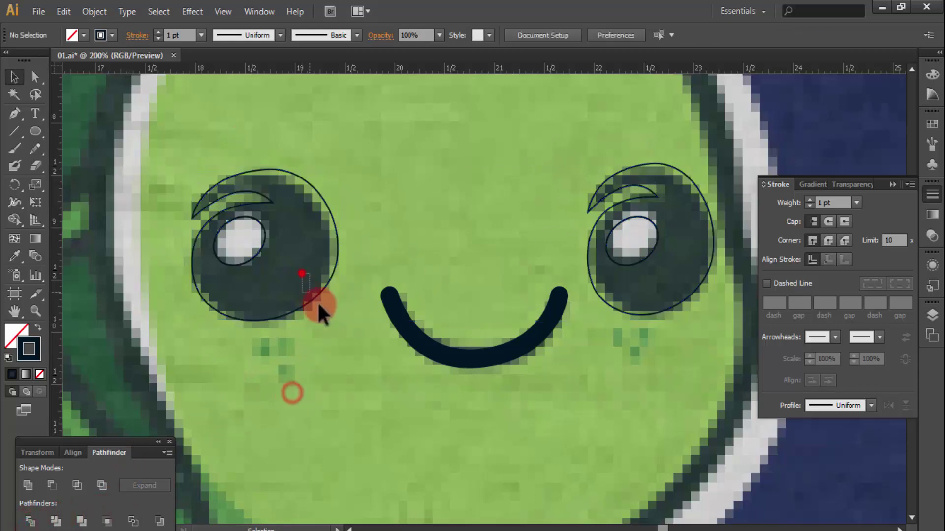
pyautogui.hotkey('shift', 'x')
pyautogui.click(525, 217)
pyautogui.click(226, 244)
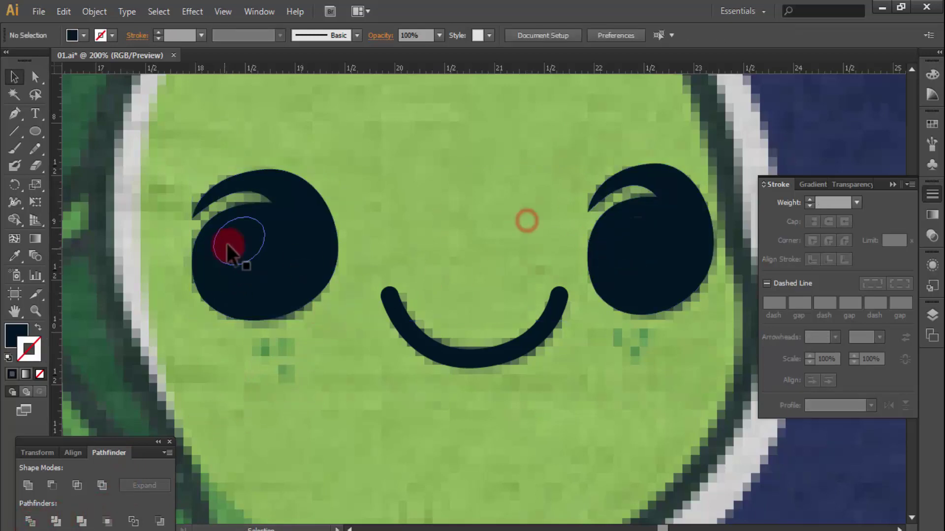
pyautogui.click(442, 196)
# Convert the smile's stroke to a filled shape with Object > Path > Outline Stroke
pyautogui.click(460, 327)
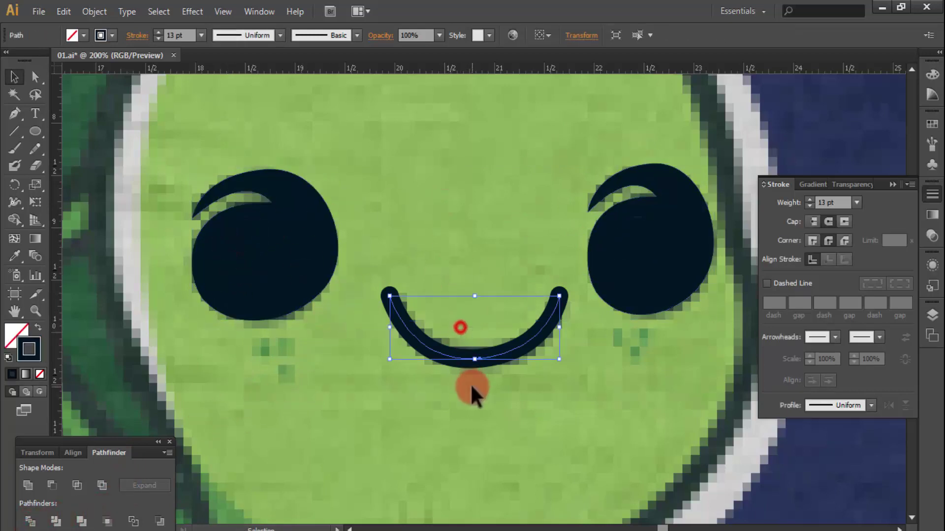
pyautogui.click(94, 11)
pyautogui.moveTo(109, 307)
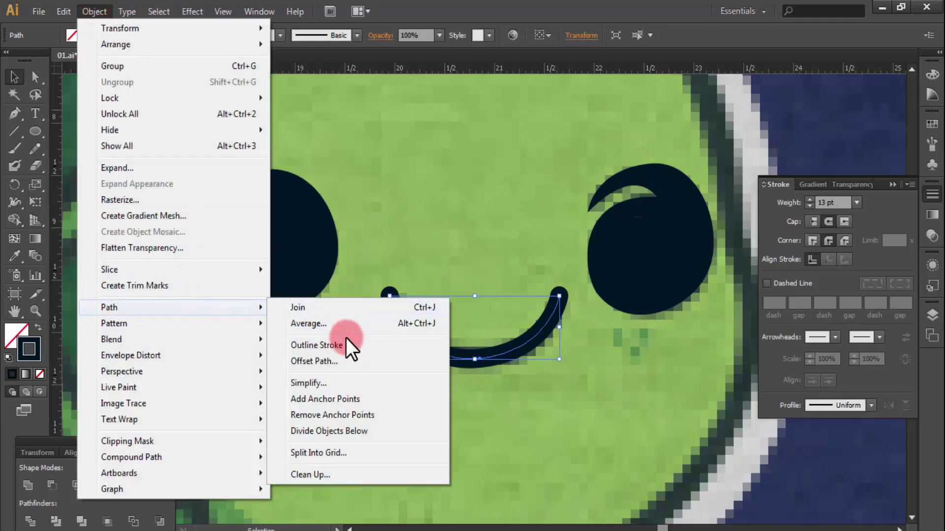
pyautogui.click(346, 338)
pyautogui.click(433, 207)
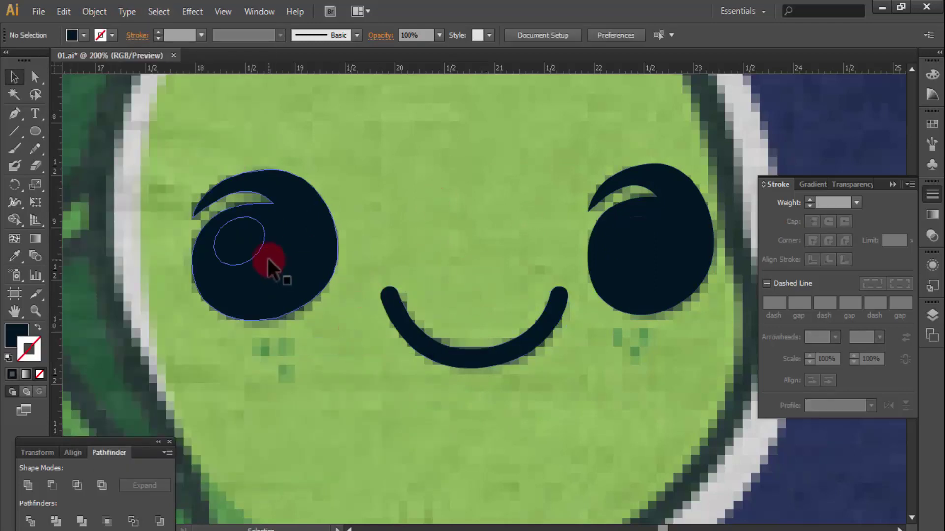
# Fill the left and right eye highlight ellipses with light grey
pyautogui.press('a')
pyautogui.click(237, 242)
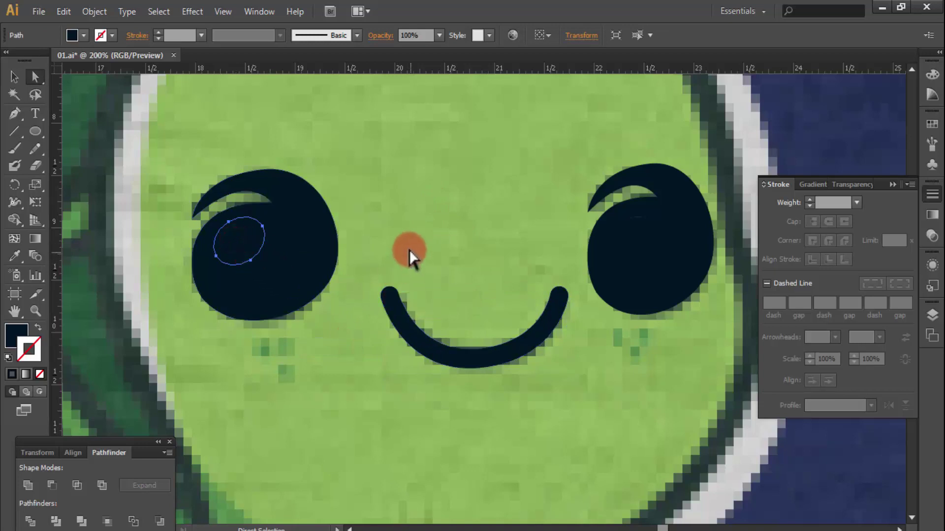
pyautogui.press('i')
pyautogui.click(133, 197)
pyautogui.hotkey('ctrl', 'shift', 'a')
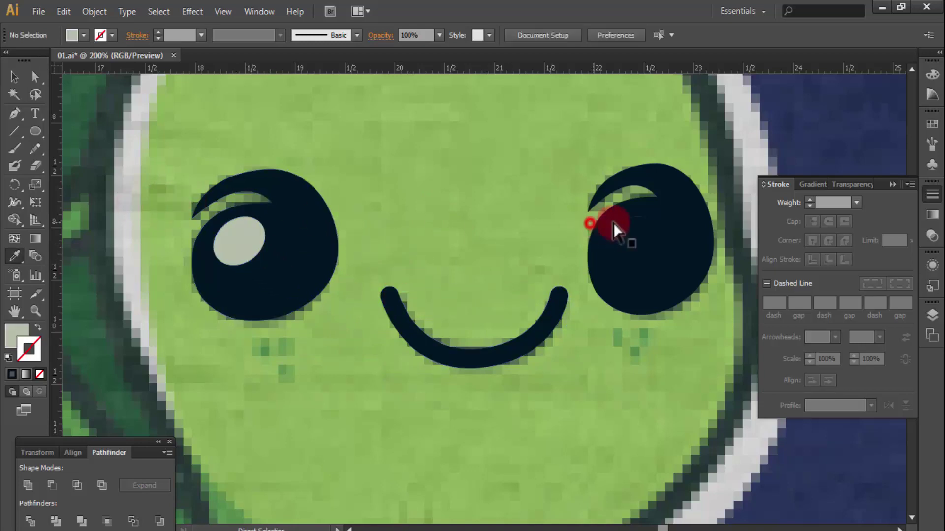
pyautogui.click(249, 250)
pyautogui.keyDown('ctrl'); pyautogui.click(451, 204); pyautogui.keyUp('ctrl')
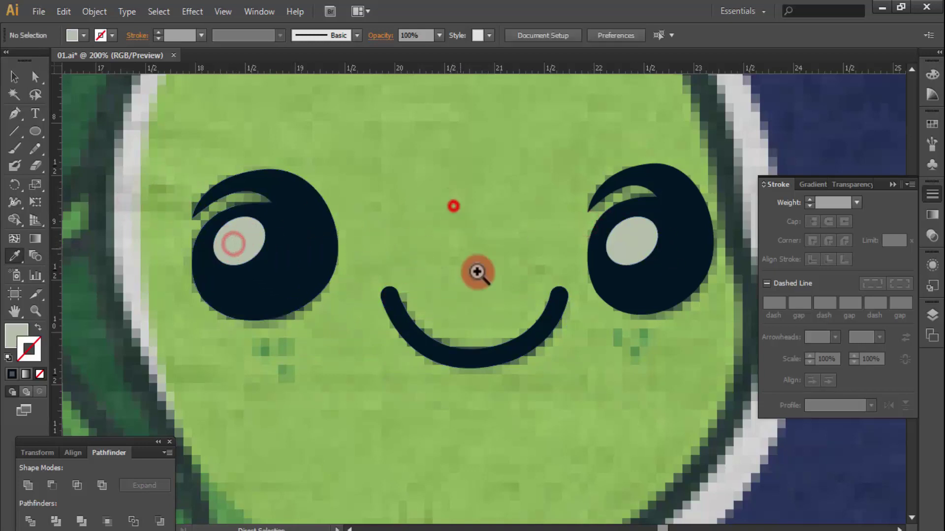
# Zoom out to the whole shirt and select the eyes and smile
pyautogui.keyDown('ctrl'); pyautogui.keyDown('alt'); pyautogui.click(467, 286); pyautogui.keyUp('alt'); pyautogui.keyUp('ctrl')
pyautogui.click(14, 75)
pyautogui.keyDown('ctrl'); pyautogui.keyDown('alt'); pyautogui.click(496, 267); pyautogui.keyUp('alt'); pyautogui.keyUp('ctrl')
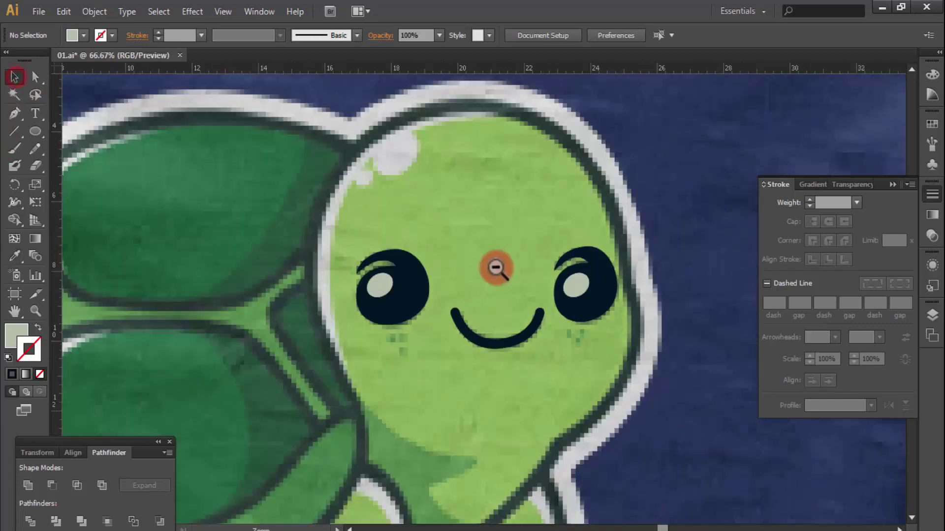
pyautogui.keyDown('ctrl'); pyautogui.keyDown('alt'); pyautogui.click(496, 267); pyautogui.keyUp('alt'); pyautogui.keyUp('ctrl')
pyautogui.moveTo(559, 339)
pyautogui.mouseDown()
pyautogui.moveTo(443, 285)
pyautogui.moveTo(438, 271)
pyautogui.mouseUp()
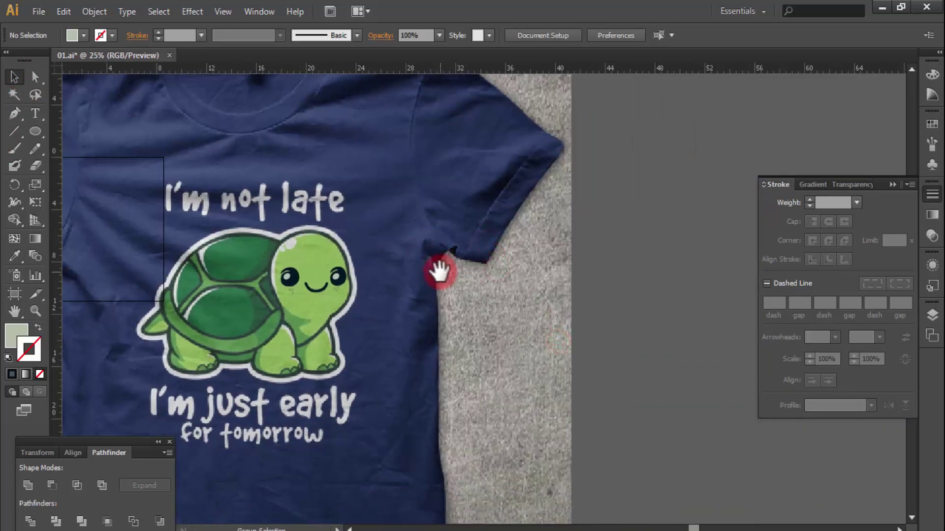
pyautogui.moveTo(196, 278); pyautogui.dragTo(507, 353)
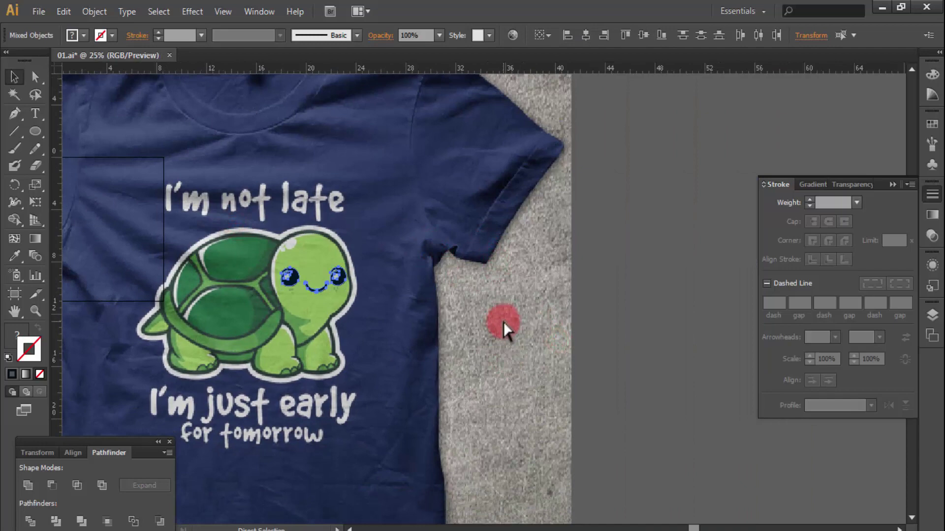
# Bring the eyes and smile to the front with Arrange > Bring to Front
pyautogui.rightClick(385, 282)
pyautogui.moveTo(426, 409)
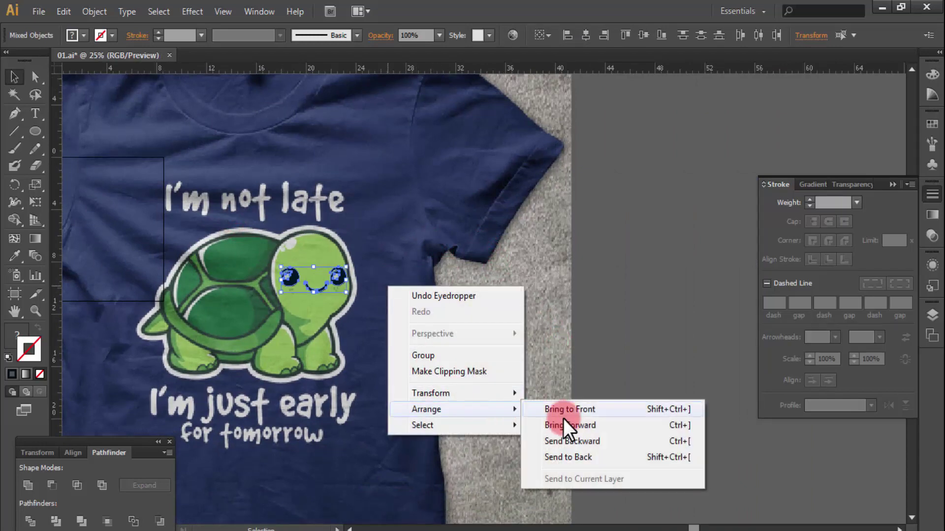
pyautogui.click(604, 419)
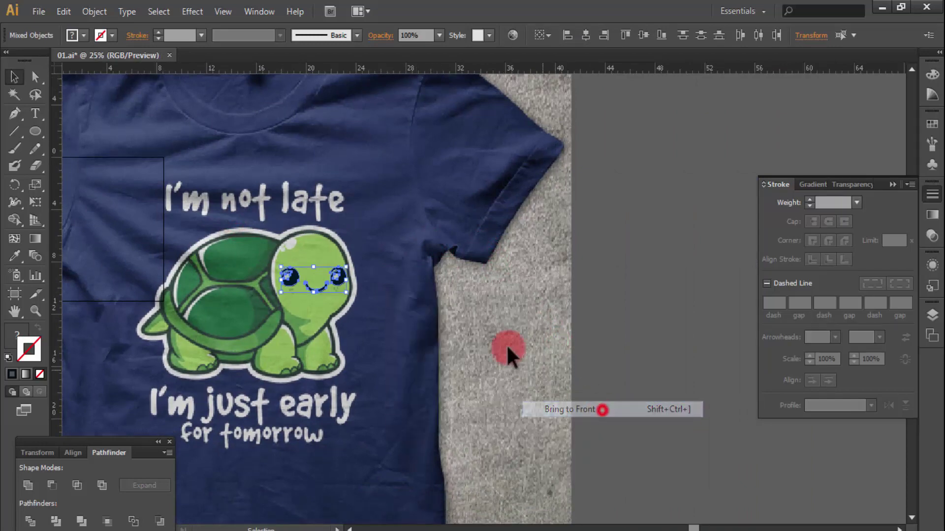
pyautogui.click(477, 304)
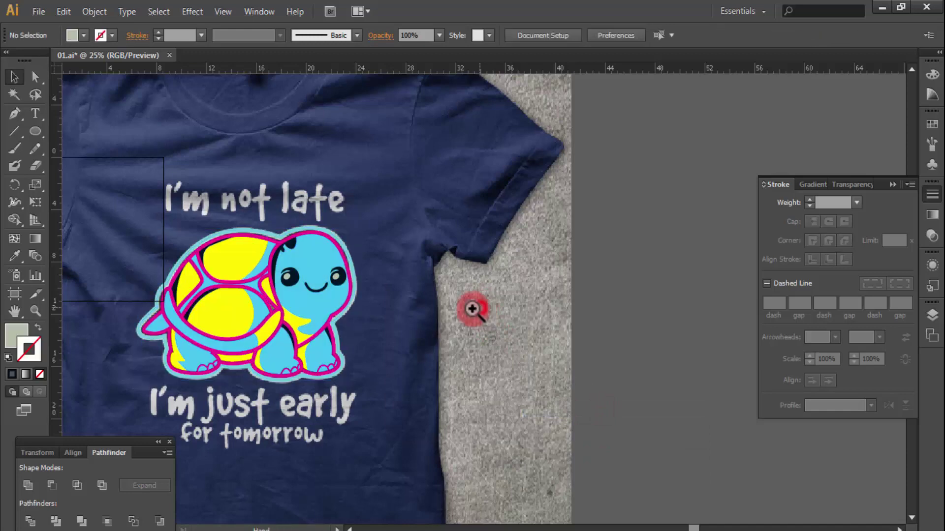
# Select all the traced turtle artwork and move it to the right of the shirt
pyautogui.moveTo(175, 273); pyautogui.dragTo(265, 272)
pyautogui.moveTo(468, 320); pyautogui.dragTo(197, 291)
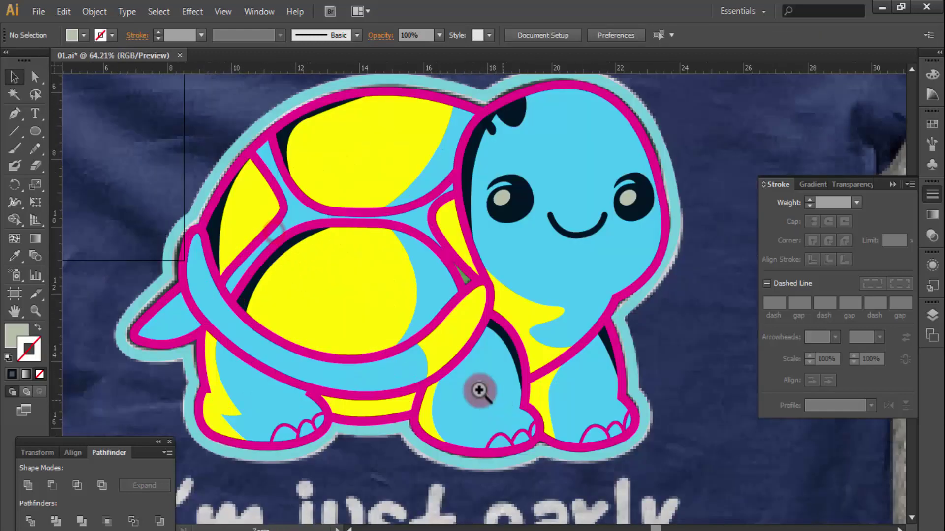
pyautogui.keyDown('alt'); pyautogui.click(478, 325); pyautogui.keyUp('alt')
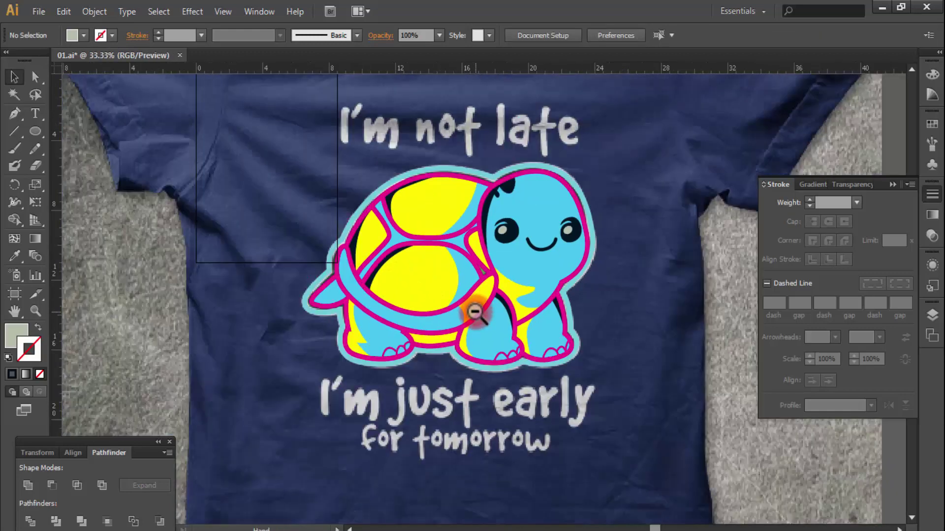
pyautogui.moveTo(529, 286); pyautogui.dragTo(506, 283)
pyautogui.moveTo(276, 129); pyautogui.dragTo(633, 411)
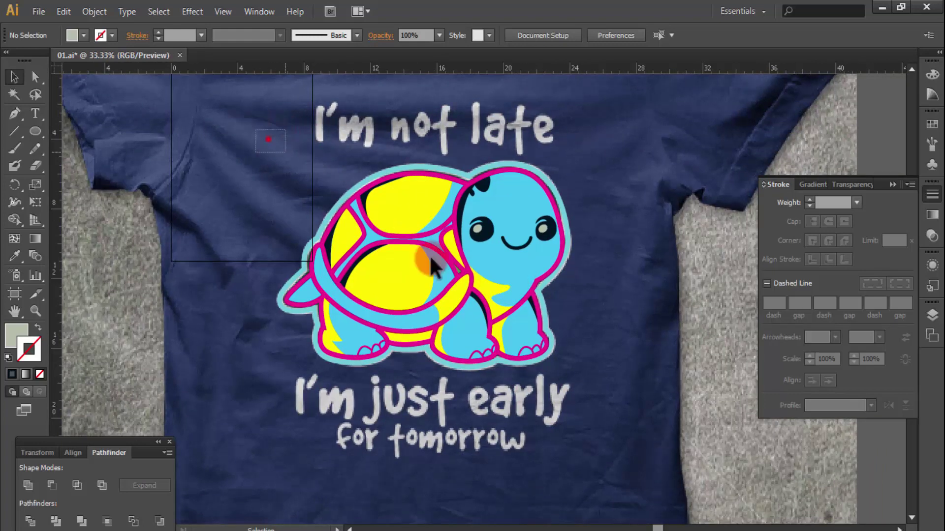
pyautogui.keyDown('alt'); pyautogui.click(497, 307); pyautogui.keyUp('alt')
pyautogui.press('v')
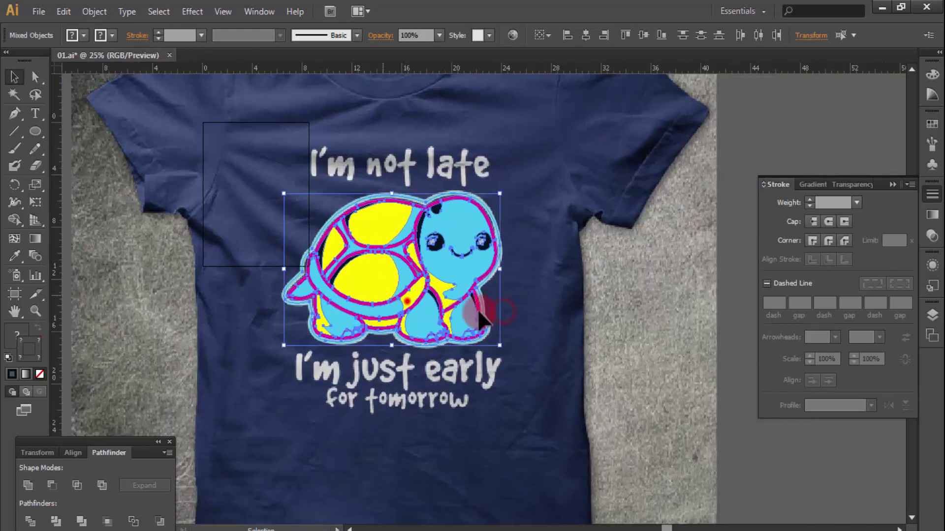
pyautogui.moveTo(403, 301); pyautogui.dragTo(635, 322)
pyautogui.moveTo(638, 420); pyautogui.dragTo(560, 410)
pyautogui.click(534, 404)
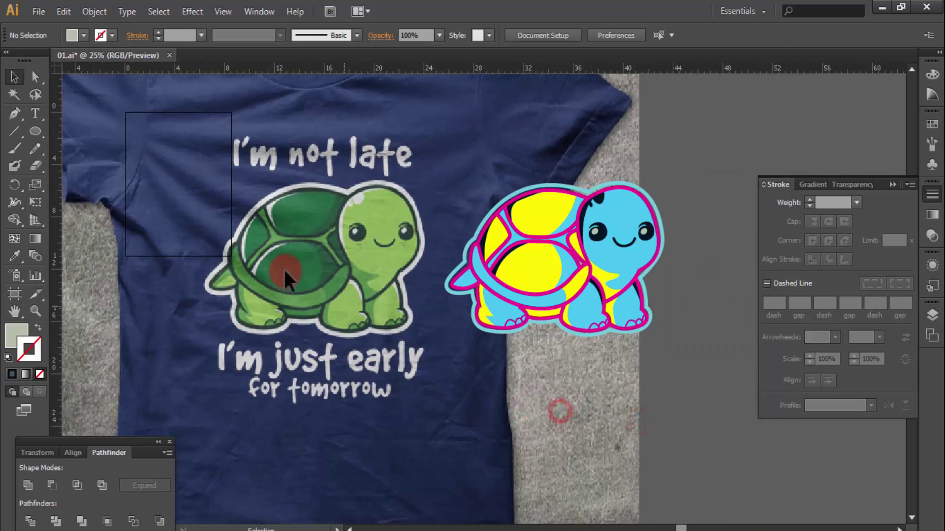
# Draw a rectangle, give it the shirt's navy colour, and send it behind the turtle
pyautogui.moveTo(30, 130); pyautogui.dragTo(99, 132)
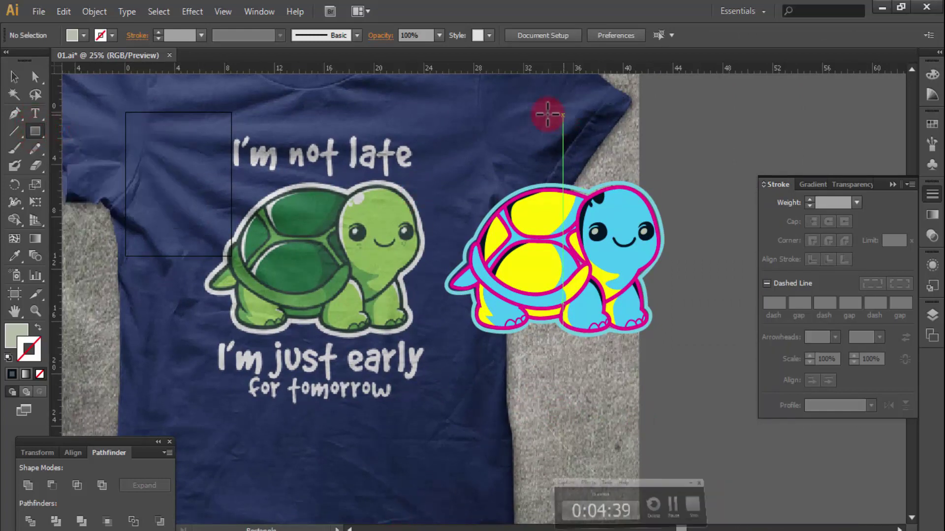
pyautogui.moveTo(422, 146); pyautogui.dragTo(682, 372)
pyautogui.press('i')
pyautogui.click(452, 99)
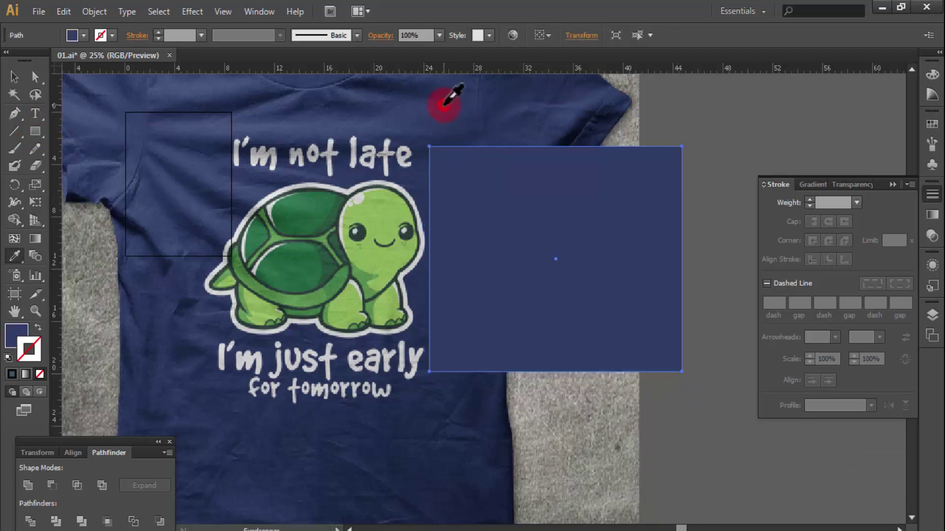
pyautogui.hotkey('ctrl', 'shift', 'a')
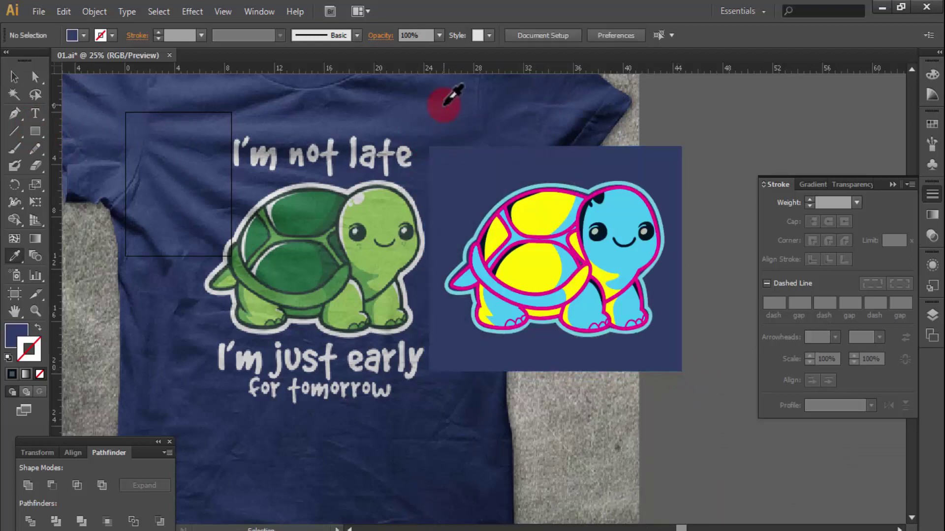
pyautogui.click(435, 280)
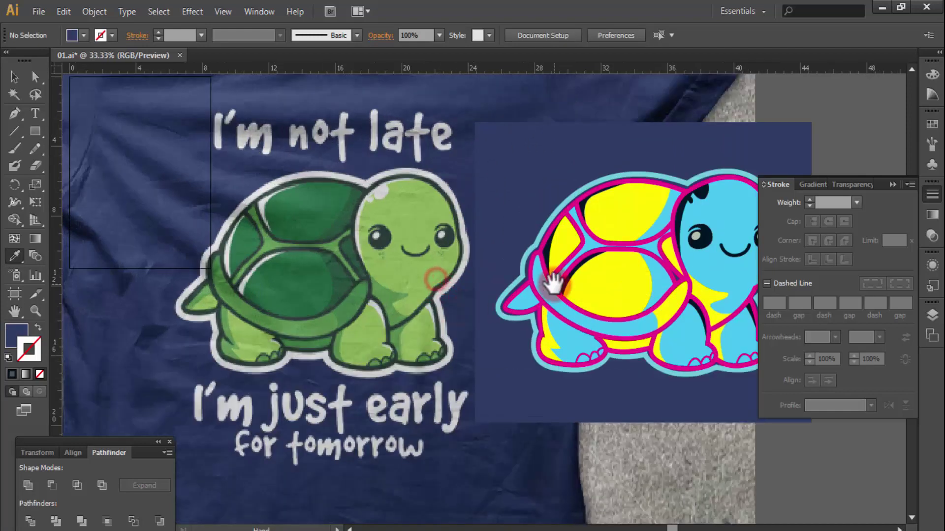
# Recolour the traced turtle's cyan body with the shirt turtle's light green
pyautogui.click(932, 194)
pyautogui.press('a')
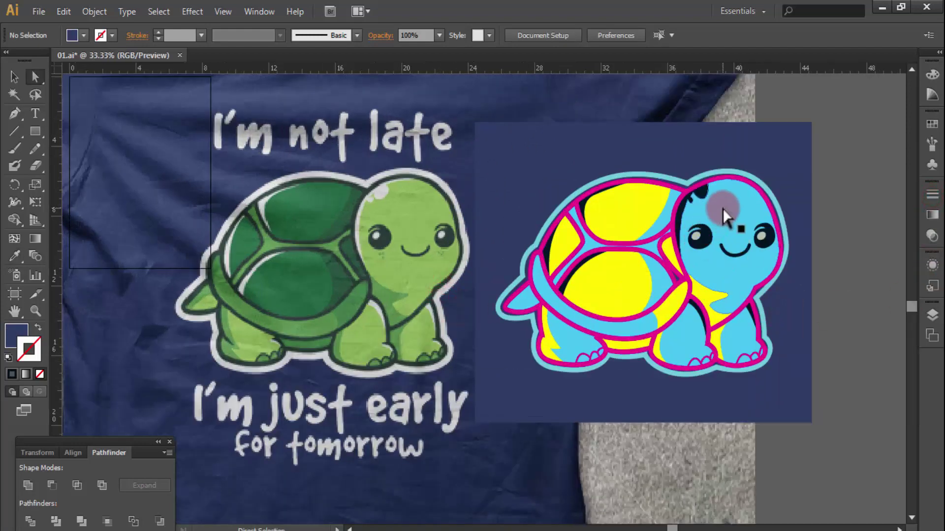
pyautogui.click(720, 205)
pyautogui.press('i')
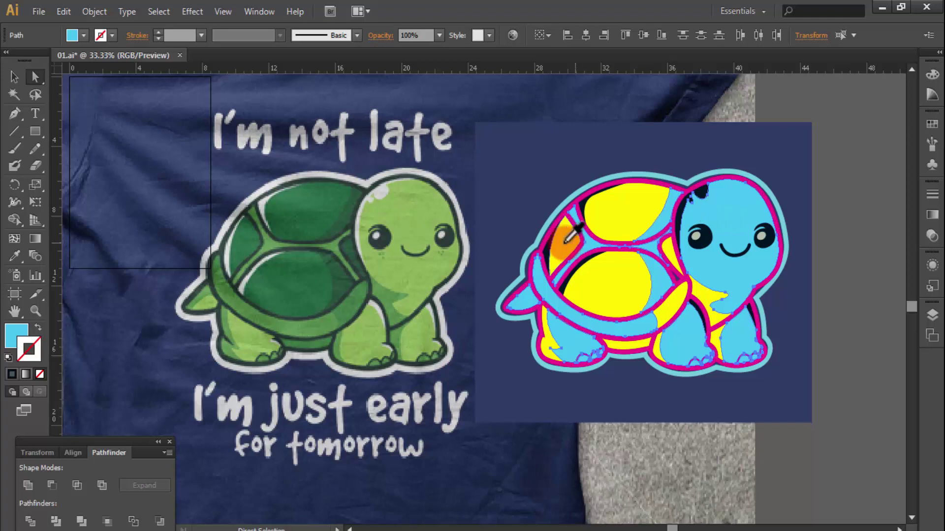
pyautogui.click(402, 212)
pyautogui.click(498, 161)
# Recolour the yellow shell and remaining yellow patches with the original's dark green
pyautogui.click(621, 205)
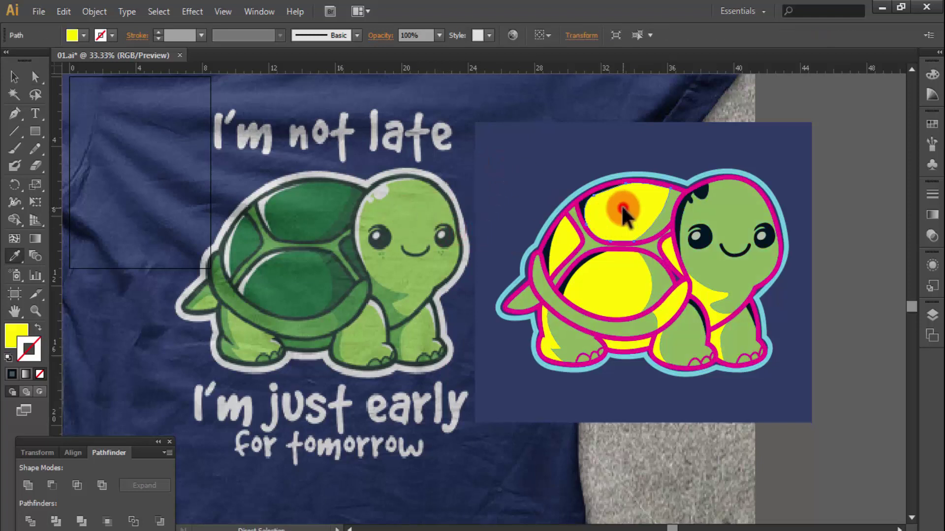
pyautogui.click(303, 206)
pyautogui.keyDown('ctrl'); pyautogui.click(515, 155); pyautogui.keyUp('ctrl')
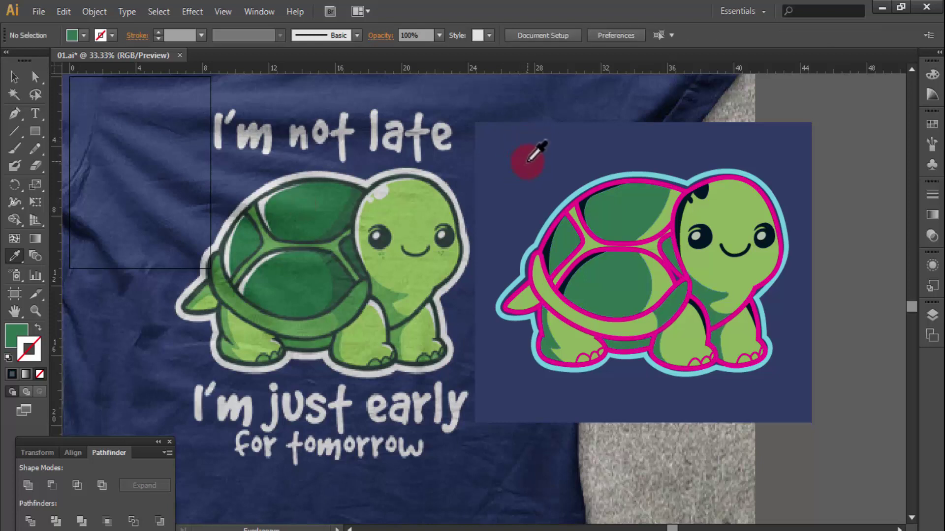
pyautogui.keyDown('ctrl'); pyautogui.click(669, 293); pyautogui.keyUp('ctrl')
pyautogui.click(194, 209)
# Convert the turtle's thick outer outline stroke to a filled shape and fill it with the shirt's light grey
pyautogui.click(16, 75)
pyautogui.click(589, 182)
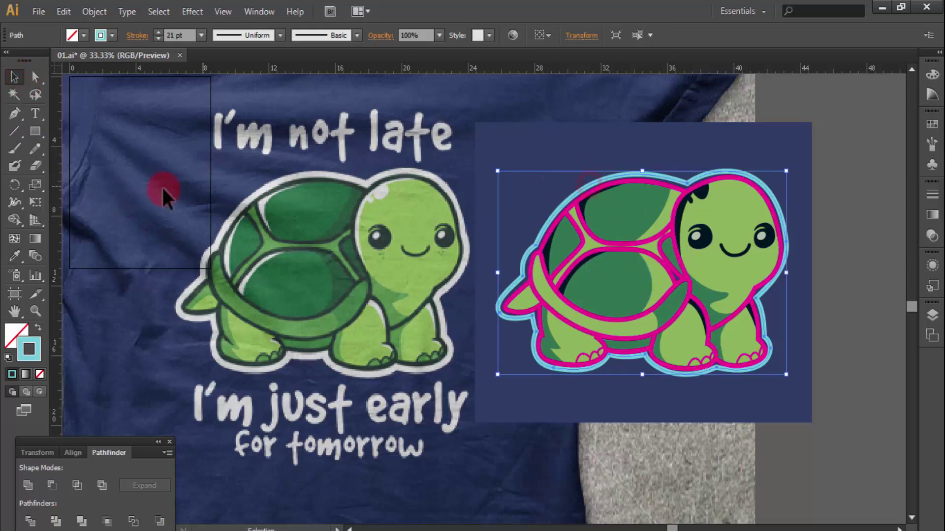
pyautogui.click(114, 35)
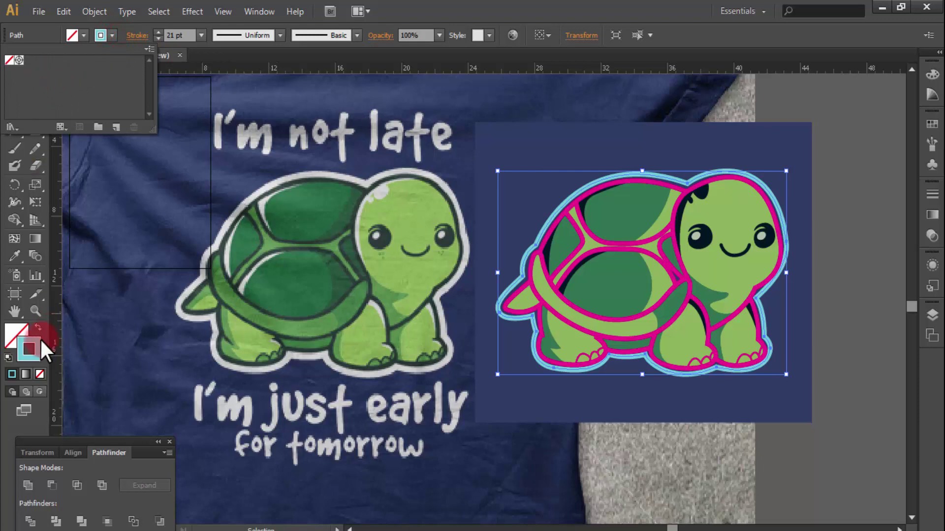
pyautogui.click(103, 13)
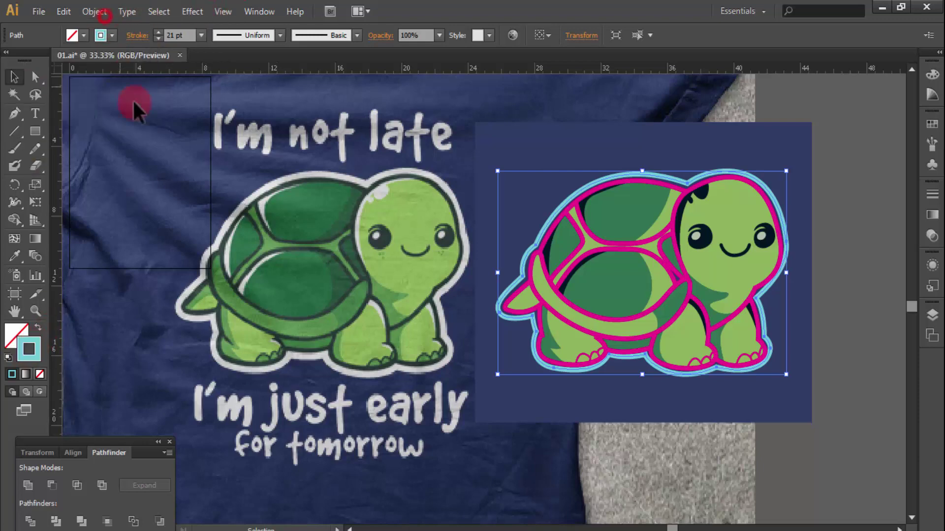
pyautogui.click(103, 10)
pyautogui.moveTo(110, 307)
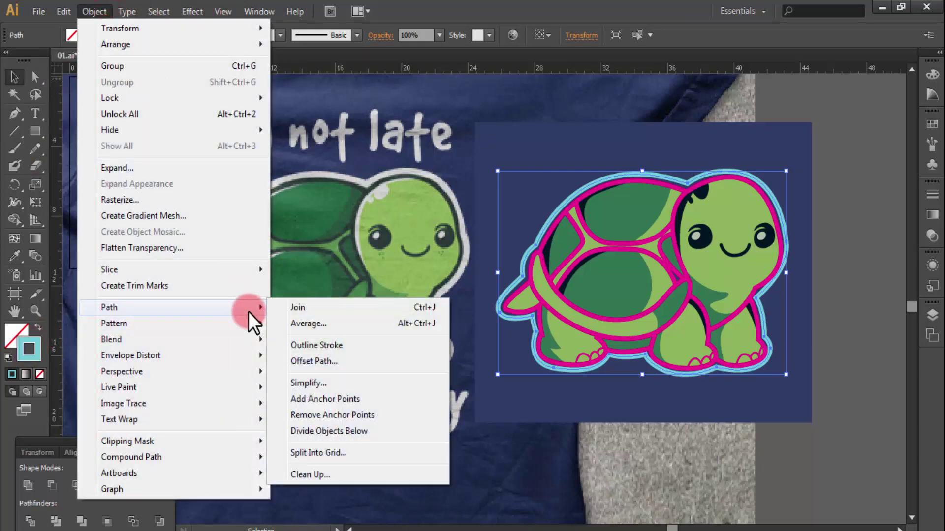
pyautogui.click(337, 350)
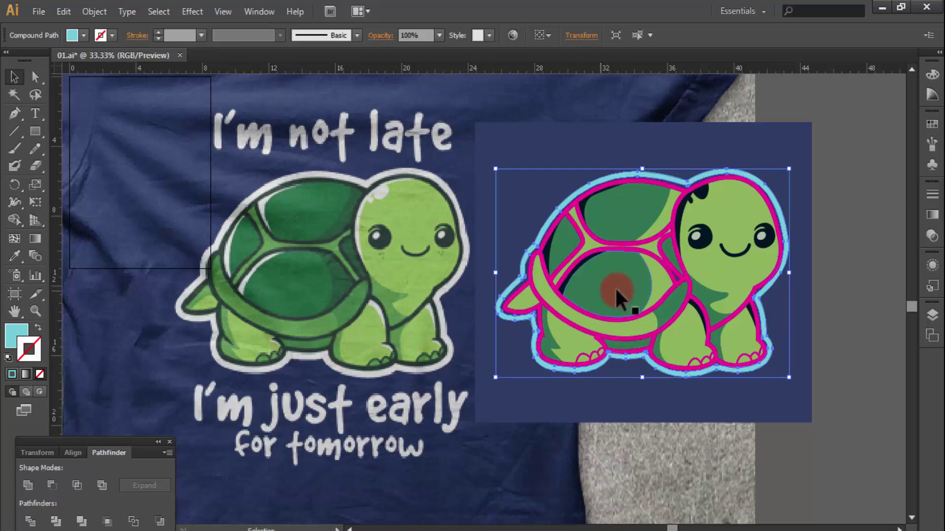
pyautogui.press('i')
pyautogui.click(605, 143)
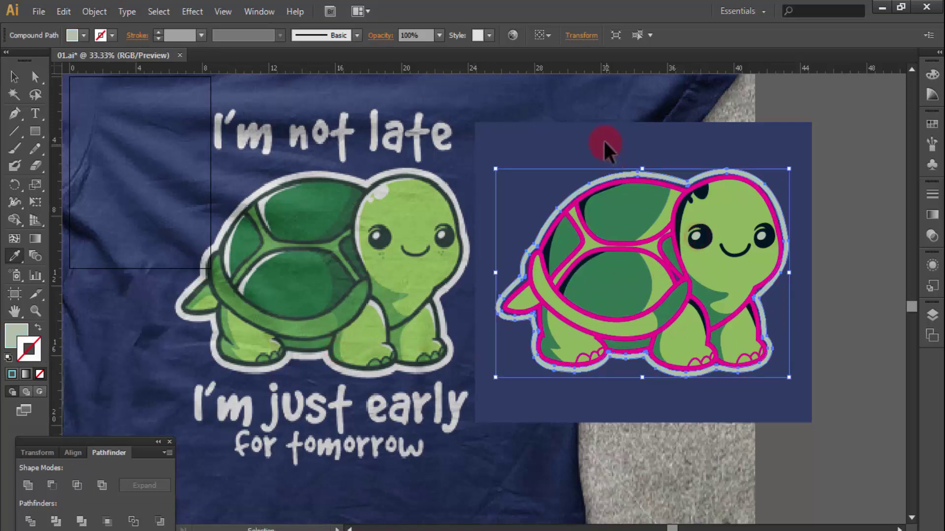
# Try recolouring the navy face details grey, undo it, and select the turtle's left eye
pyautogui.click(704, 196)
pyautogui.press('a')
pyautogui.keyDown('shift'); pyautogui.click(696, 238); pyautogui.keyUp('shift')
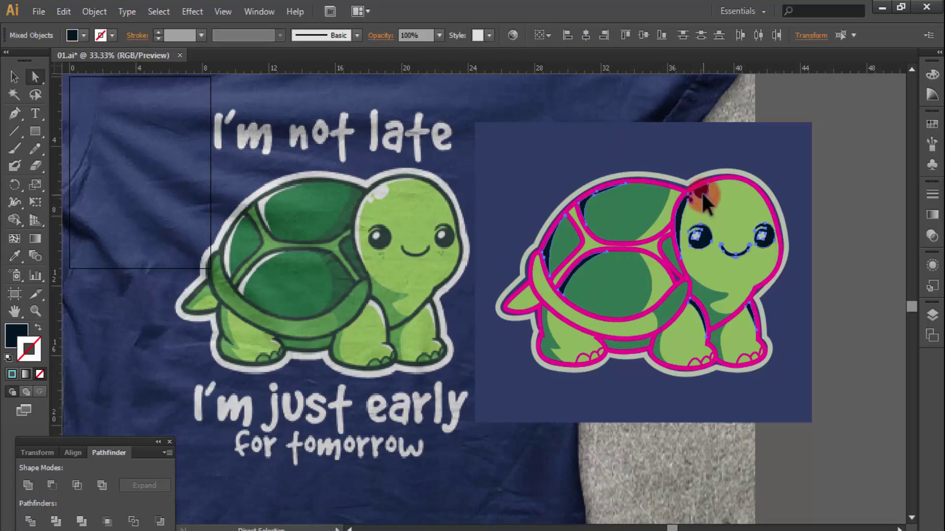
pyautogui.press('i')
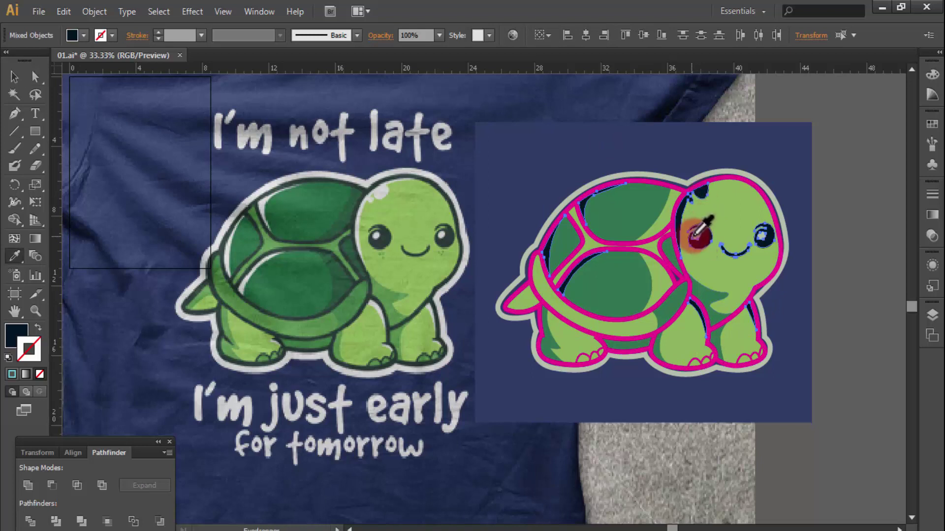
pyautogui.click(695, 236)
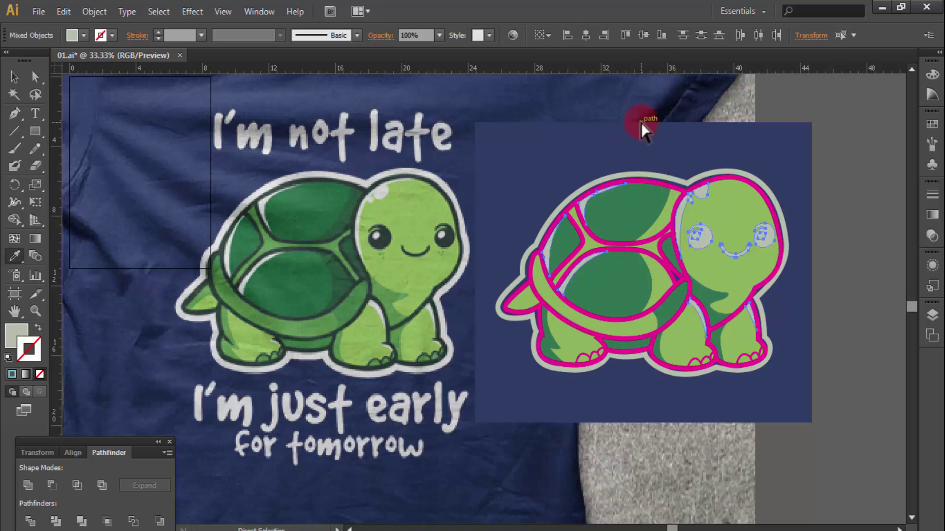
pyautogui.hotkey('ctrl', 'z')
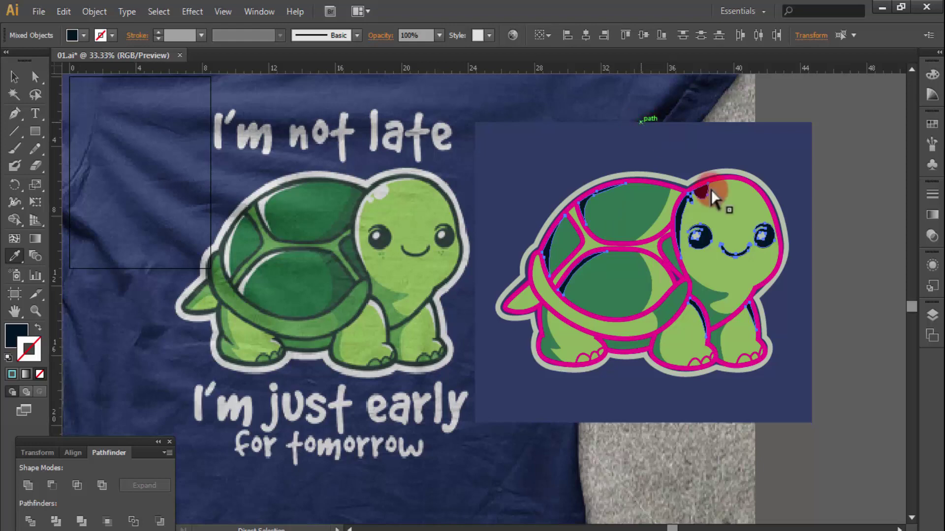
pyautogui.click(659, 138)
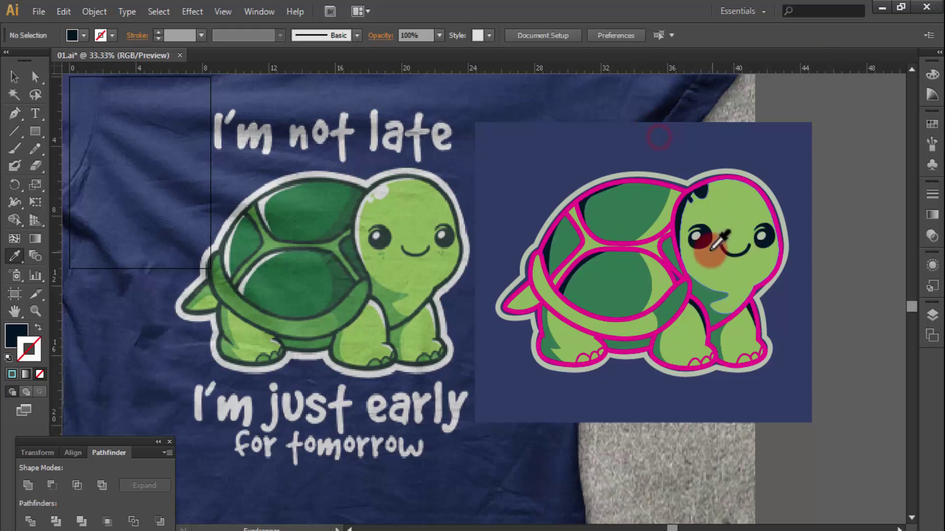
pyautogui.press('a')
pyautogui.click(708, 249)
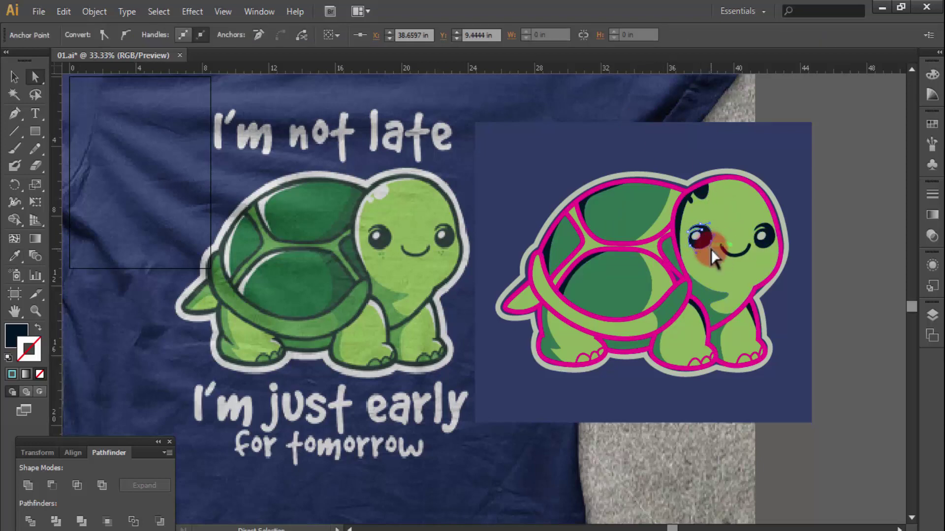
# Delete the turtle's left and right eyes
pyautogui.scroll(3, 651, 331)
pyautogui.moveTo(417, 192); pyautogui.dragTo(509, 239)
pyautogui.hotkey('ctrl', 'z')
pyautogui.press('Delete')
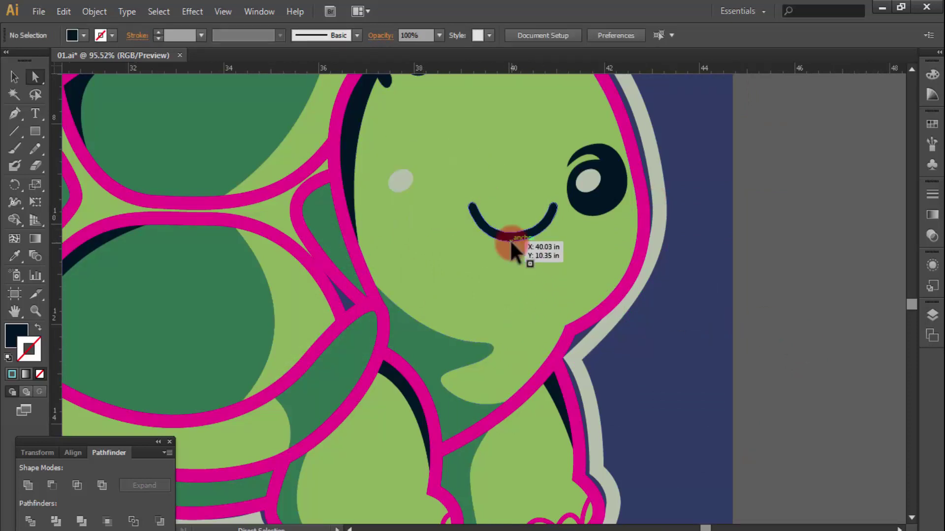
pyautogui.click(610, 188)
pyautogui.press('Delete')
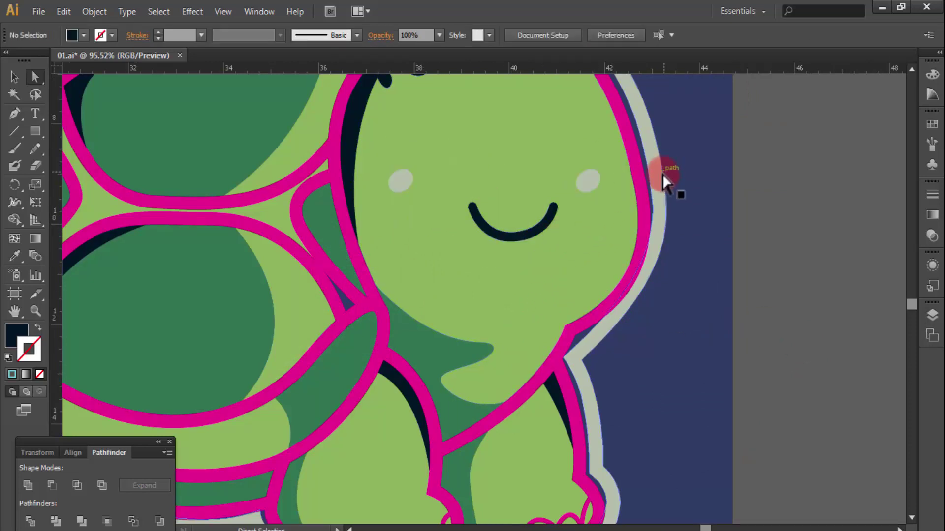
# Select every shape sharing the outline's grey fill, then zoom out and deselect
pyautogui.click(663, 175)
pyautogui.click(157, 11)
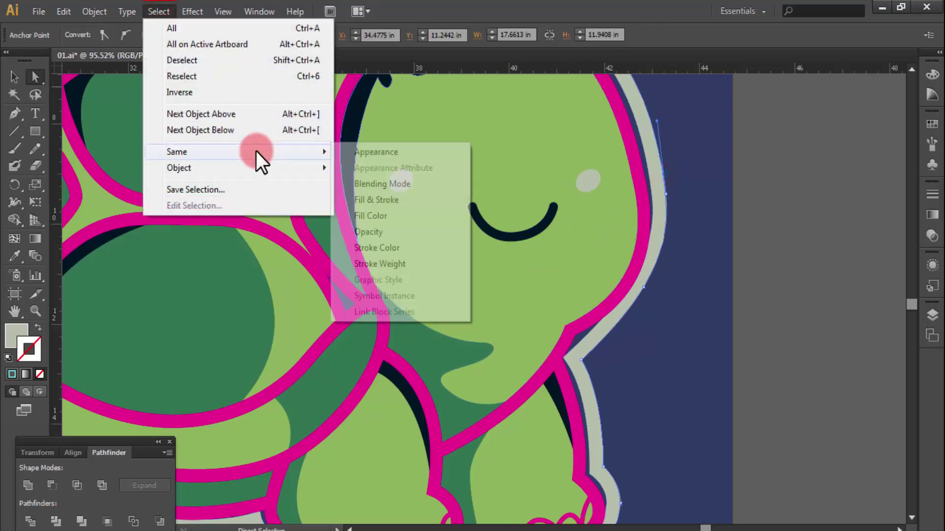
pyautogui.click(380, 217)
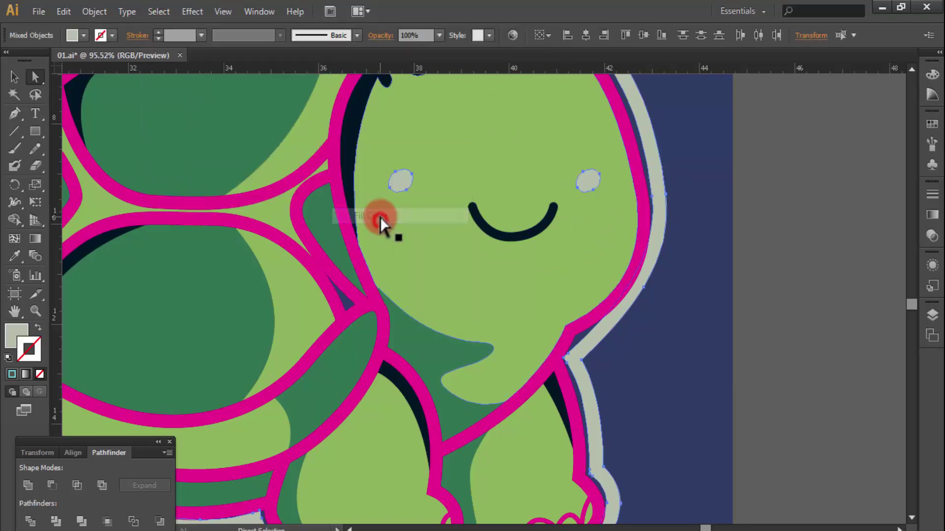
pyautogui.keyDown('alt'); pyautogui.click(452, 287); pyautogui.keyUp('alt')
pyautogui.keyDown('alt'); pyautogui.click(452, 287); pyautogui.keyUp('alt')
pyautogui.keyDown('alt'); pyautogui.click(536, 300); pyautogui.keyUp('alt')
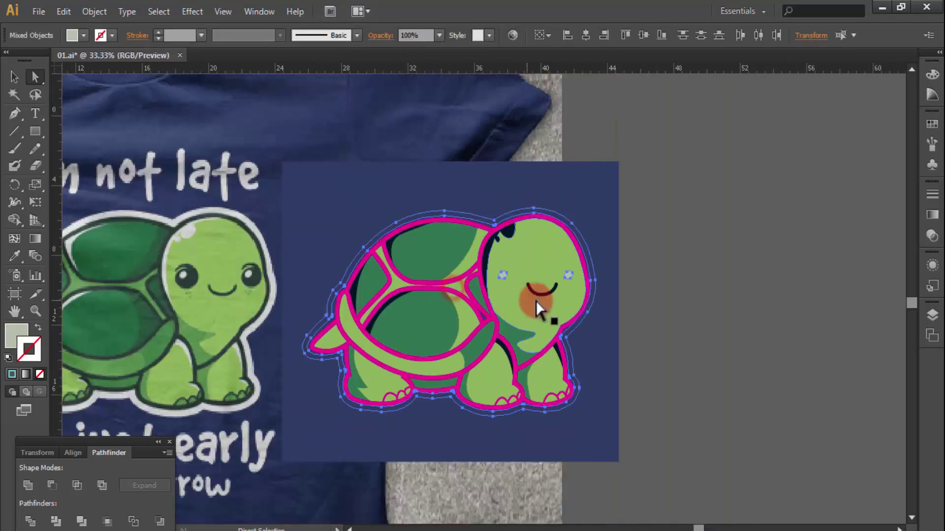
pyautogui.click(627, 281)
# Zoom in on the eyes to sample the eye highlight's grey, then zoom out and recentre the navy panel
pyautogui.click(574, 236)
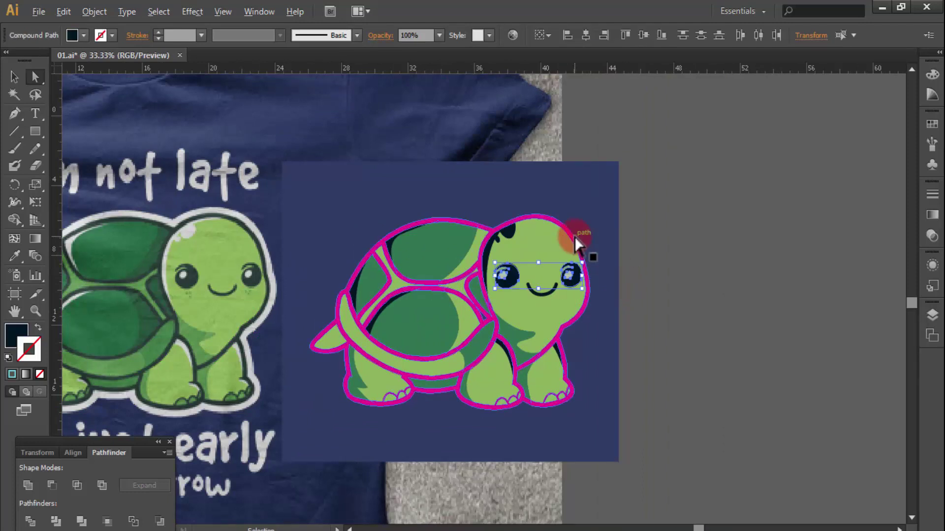
pyautogui.click(522, 209)
pyautogui.press('i')
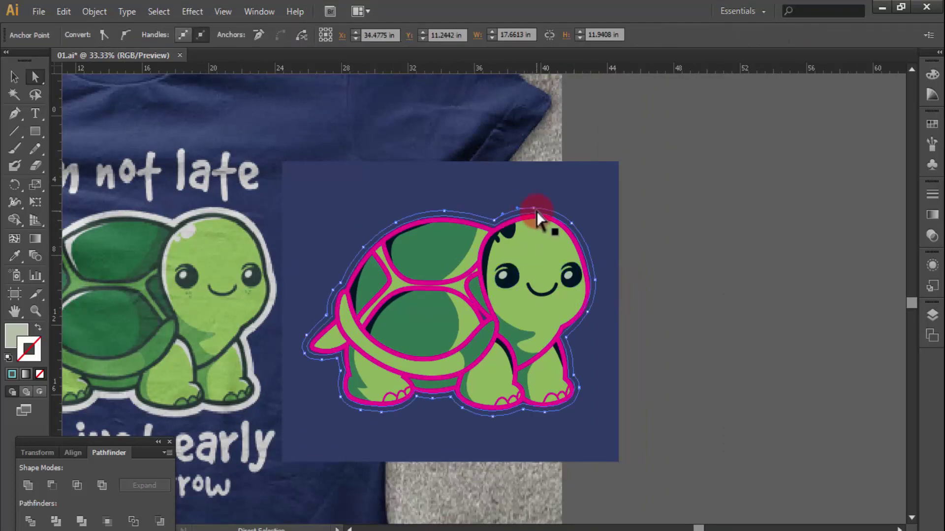
pyautogui.click(538, 254)
pyautogui.moveTo(475, 212); pyautogui.dragTo(533, 300)
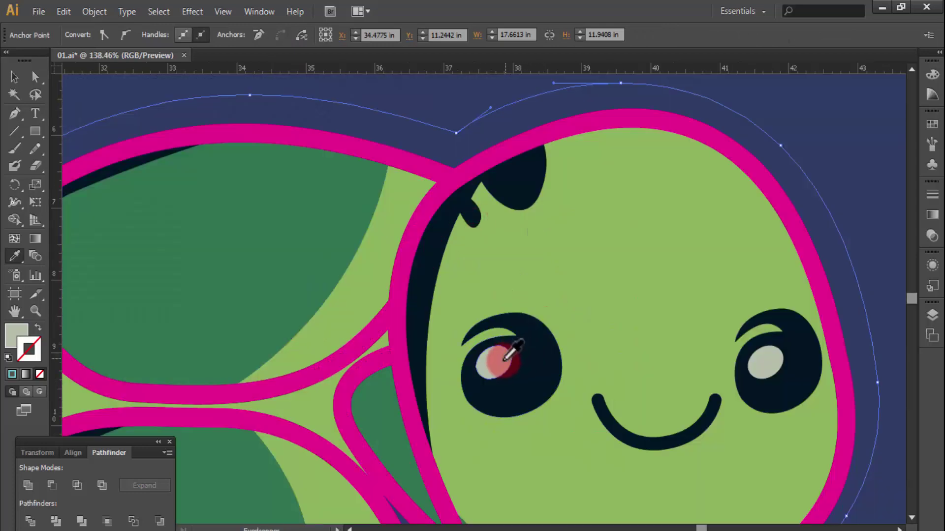
pyautogui.click(491, 358)
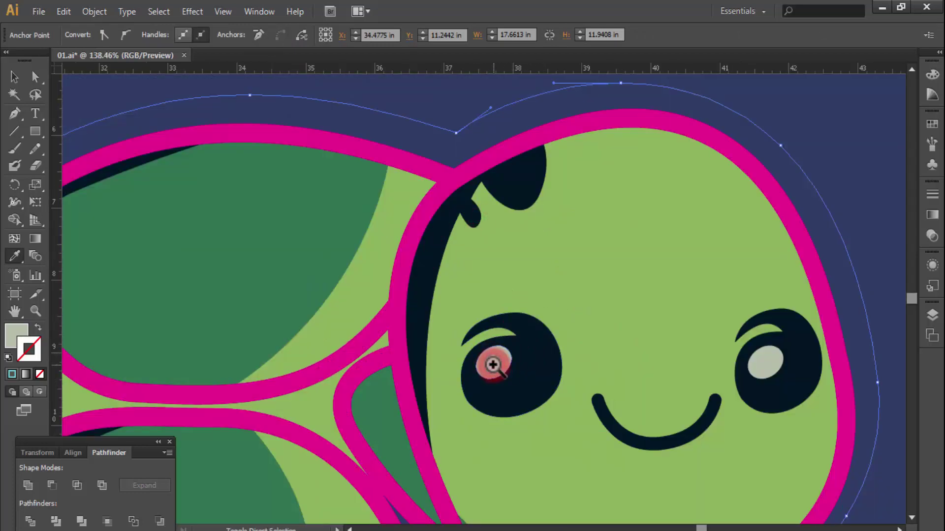
pyautogui.click(492, 364)
pyautogui.hotkey('ctrl', 'a')
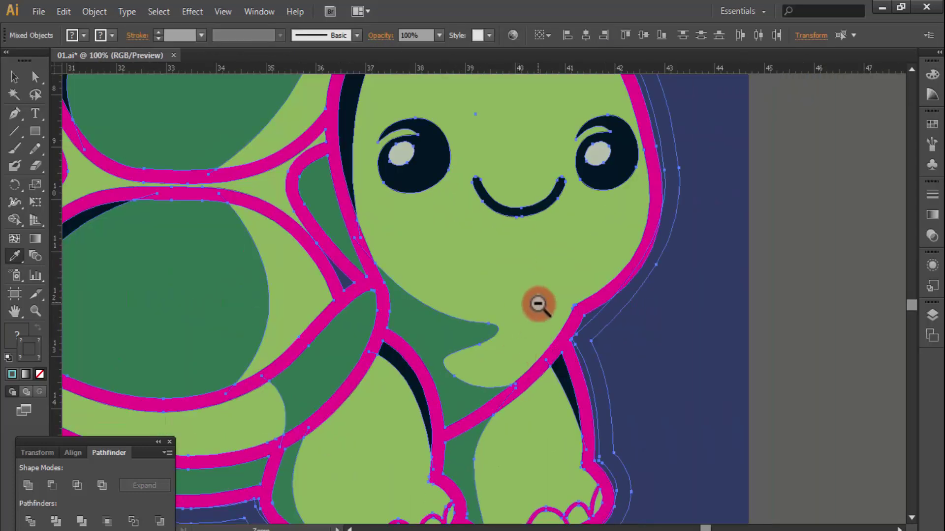
pyautogui.click(538, 306)
pyautogui.click(548, 291)
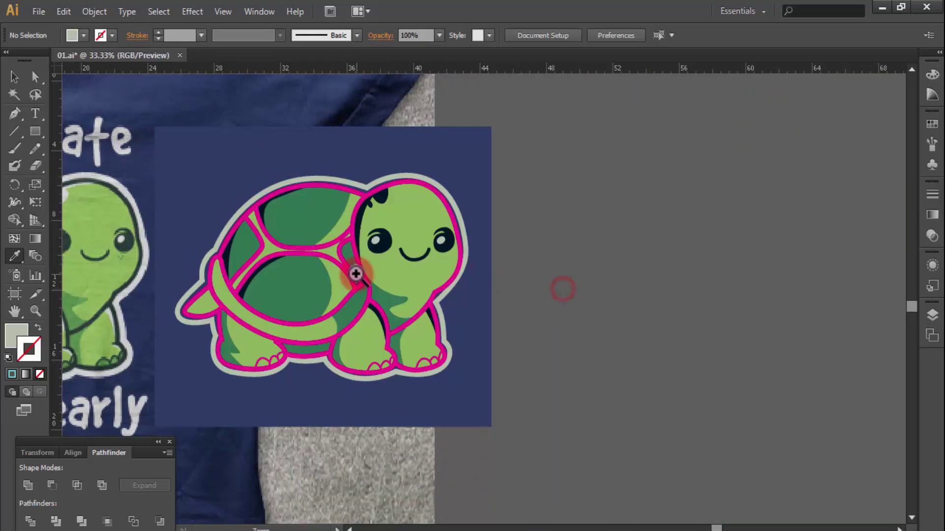
pyautogui.moveTo(377, 275); pyautogui.dragTo(451, 264)
# Fill the turtle's dark face shapes with light grey
pyautogui.press('a')
pyautogui.click(454, 183)
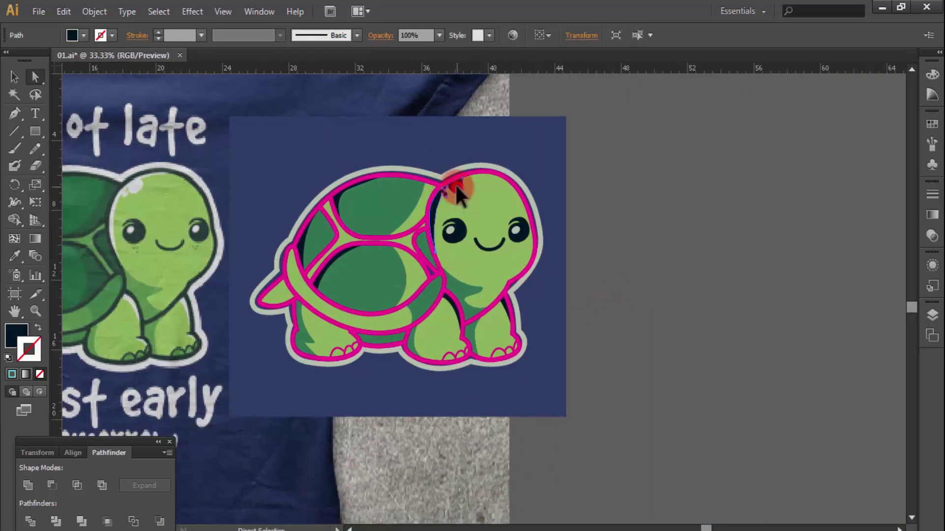
pyautogui.keyDown('alt'); pyautogui.click(456, 185); pyautogui.keyUp('alt')
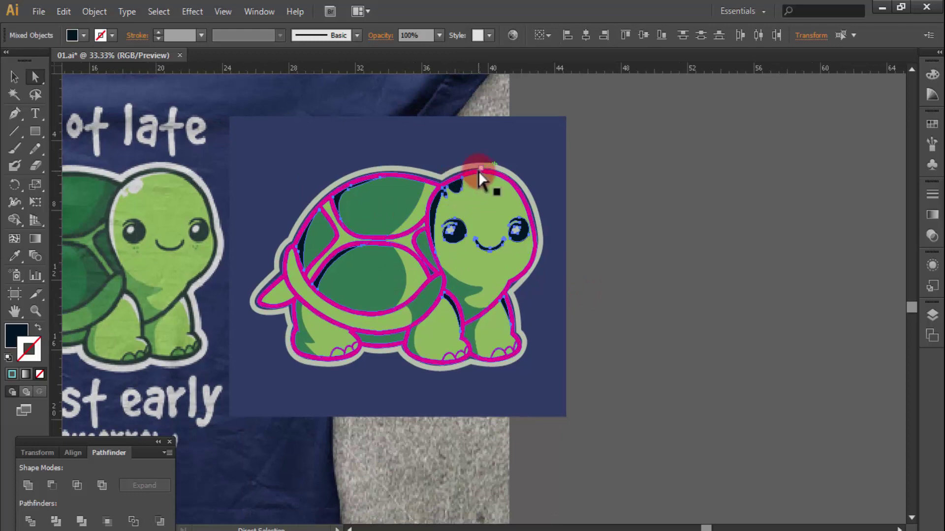
pyautogui.press('i')
pyautogui.click(487, 146)
pyautogui.click(624, 185)
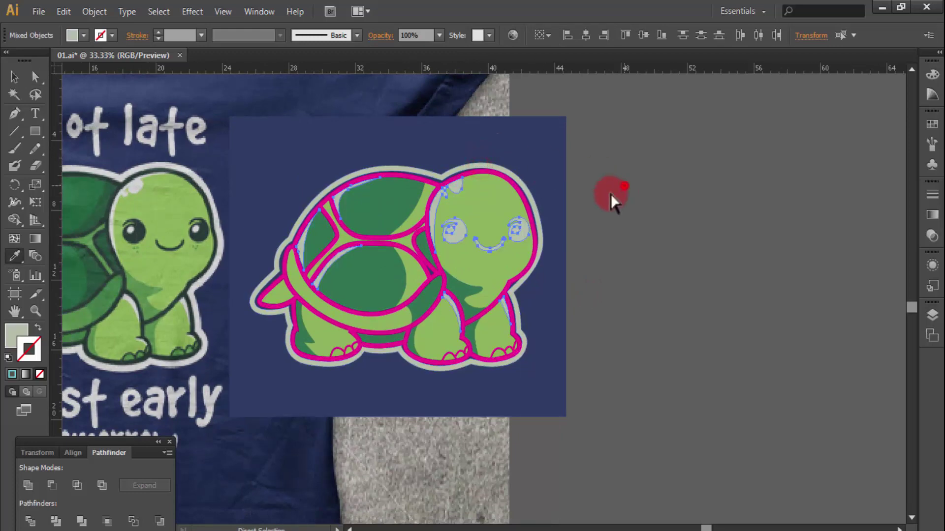
pyautogui.click(461, 241)
# Fill both eyes with the shell's dark green and shift the view to show both turtles
pyautogui.press('a')
pyautogui.click(455, 232)
pyautogui.keyDown('shift'); pyautogui.click(523, 231); pyautogui.keyUp('shift')
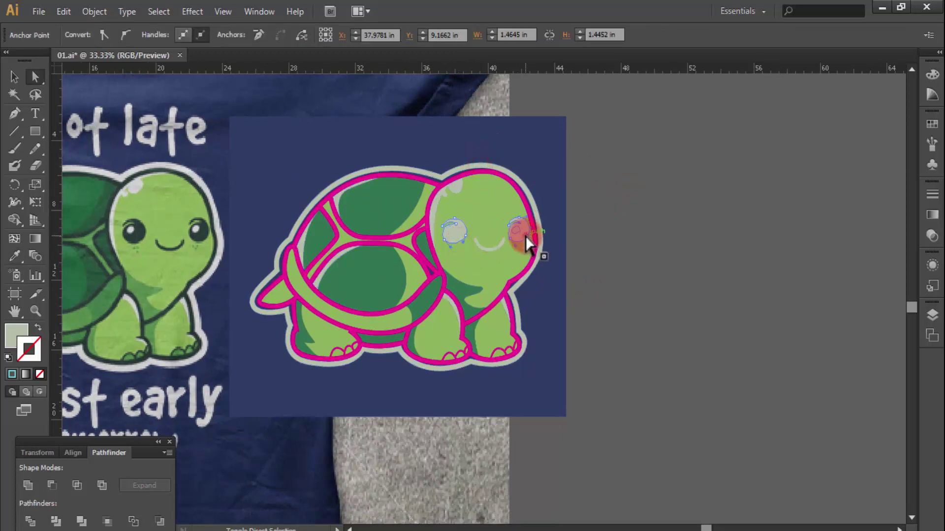
pyautogui.press('i')
pyautogui.click(197, 234)
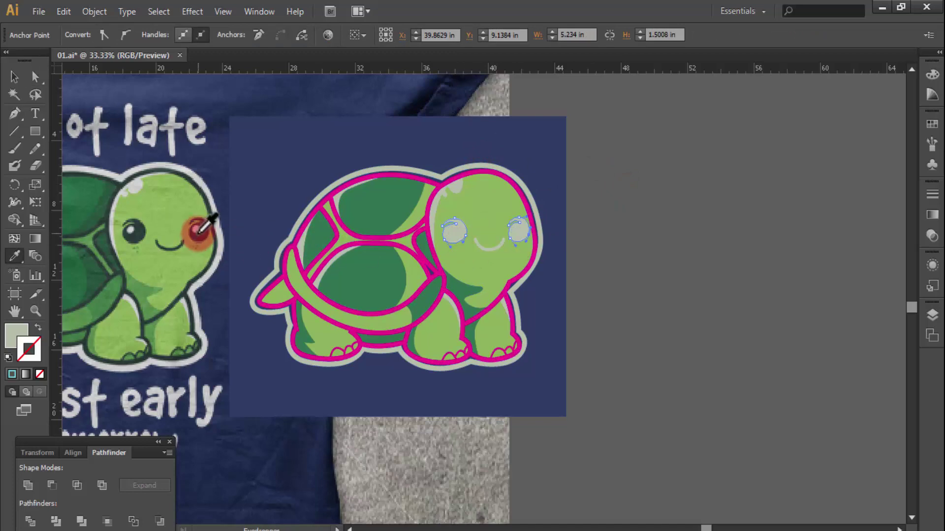
pyautogui.click(376, 278)
pyautogui.click(611, 241)
pyautogui.moveTo(357, 277); pyautogui.dragTo(458, 271)
pyautogui.hotkey('ctrl', 'space')
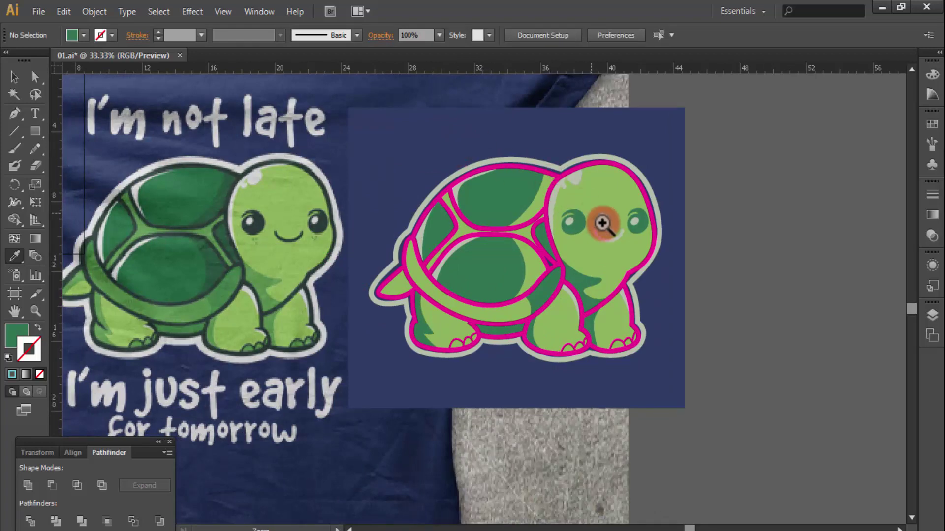
# Fill both eyes and the smile with the outline pink, then select all pink-filled shapes
pyautogui.keyDown('ctrl'); pyautogui.click(582, 220); pyautogui.keyUp('ctrl')
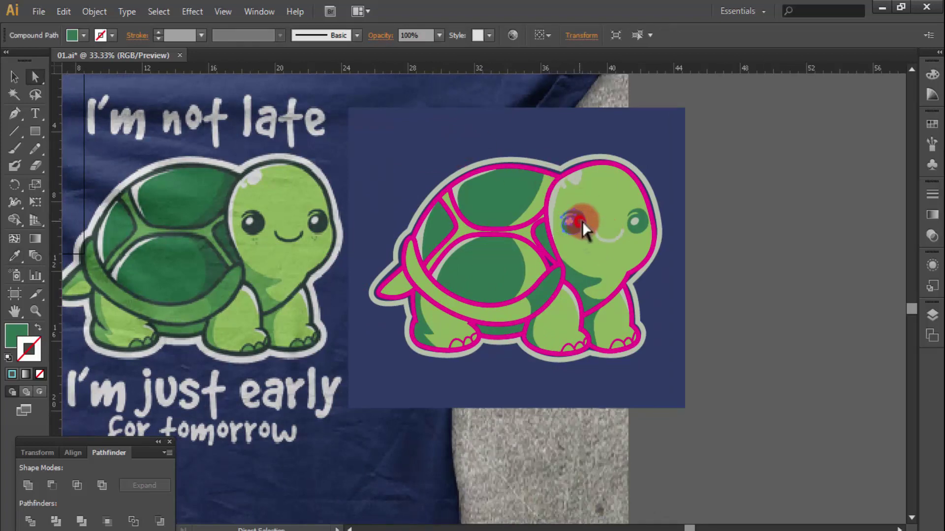
pyautogui.keyDown('ctrl'); pyautogui.keyDown('shift'); pyautogui.click(647, 237); pyautogui.keyUp('shift'); pyautogui.keyUp('ctrl')
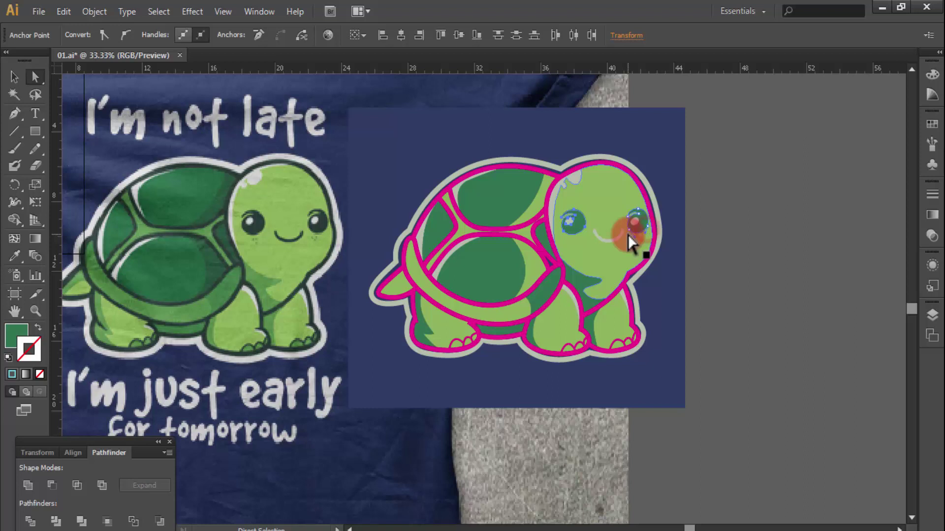
pyautogui.click(602, 161)
pyautogui.keyDown('ctrl'); pyautogui.click(695, 198); pyautogui.keyUp('ctrl')
pyautogui.keyDown('ctrl'); pyautogui.click(700, 224); pyautogui.keyUp('ctrl')
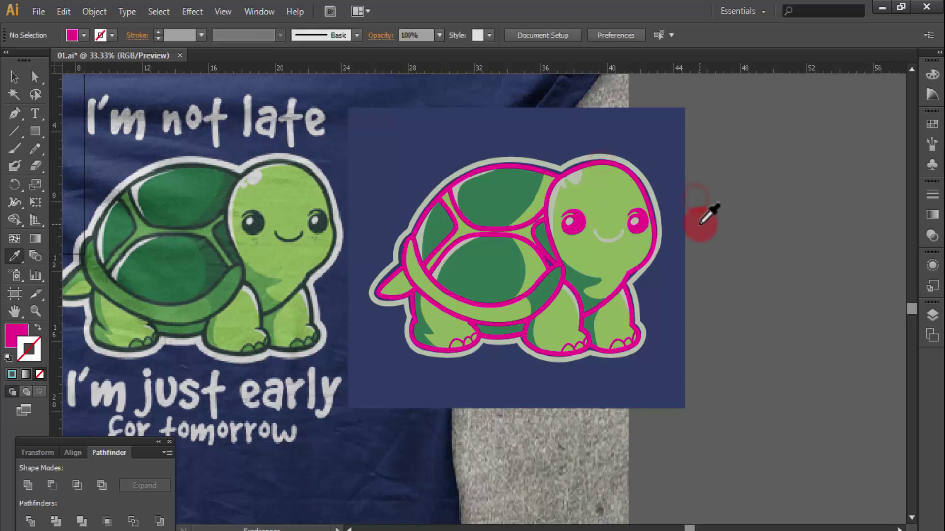
pyautogui.keyDown('ctrl'); pyautogui.click(616, 233); pyautogui.keyUp('ctrl')
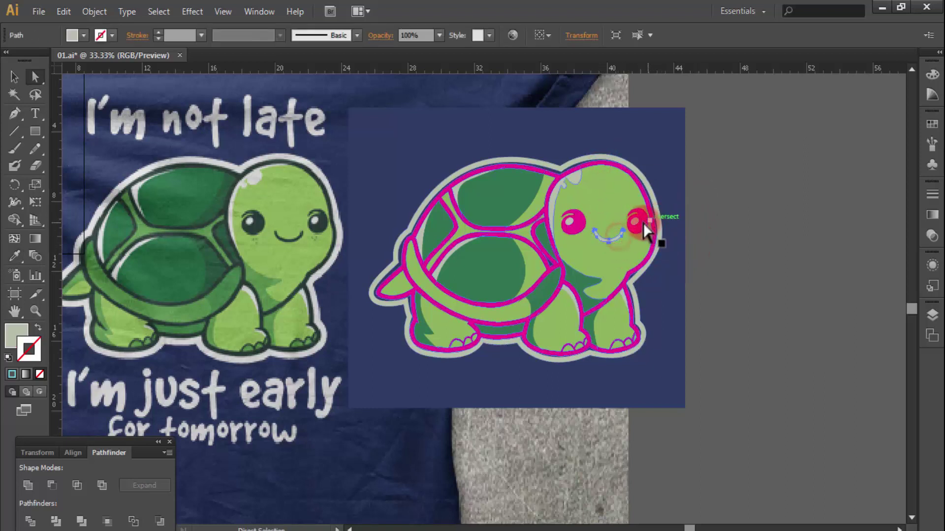
pyautogui.click(644, 222)
pyautogui.keyDown('ctrl'); pyautogui.click(723, 228); pyautogui.keyUp('ctrl')
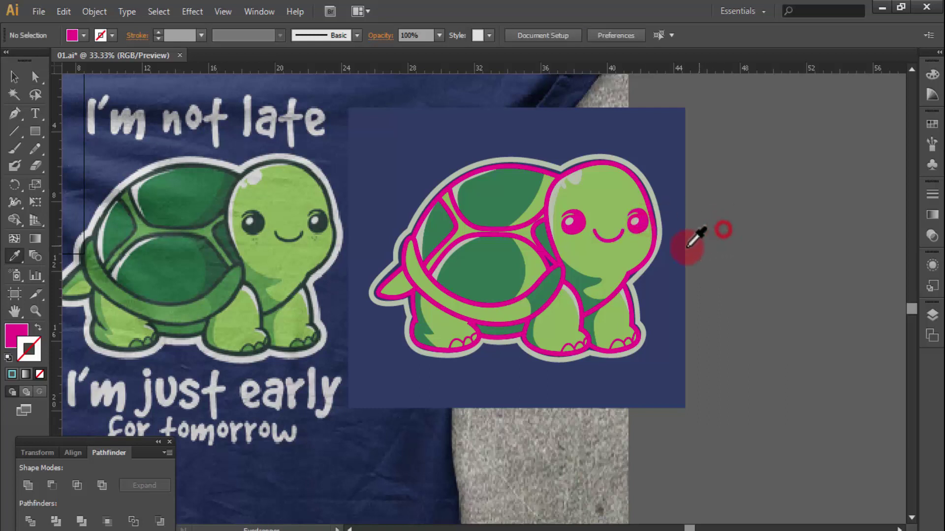
pyautogui.keyDown('ctrl'); pyautogui.click(606, 307); pyautogui.keyUp('ctrl')
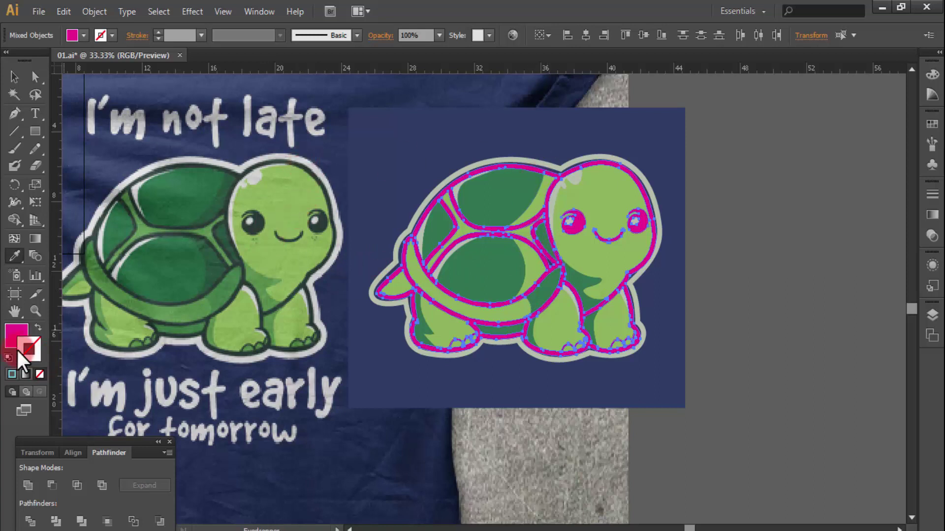
# Set K to 100 in the Color panel to darken the selected pink shapes
pyautogui.click(11, 373)
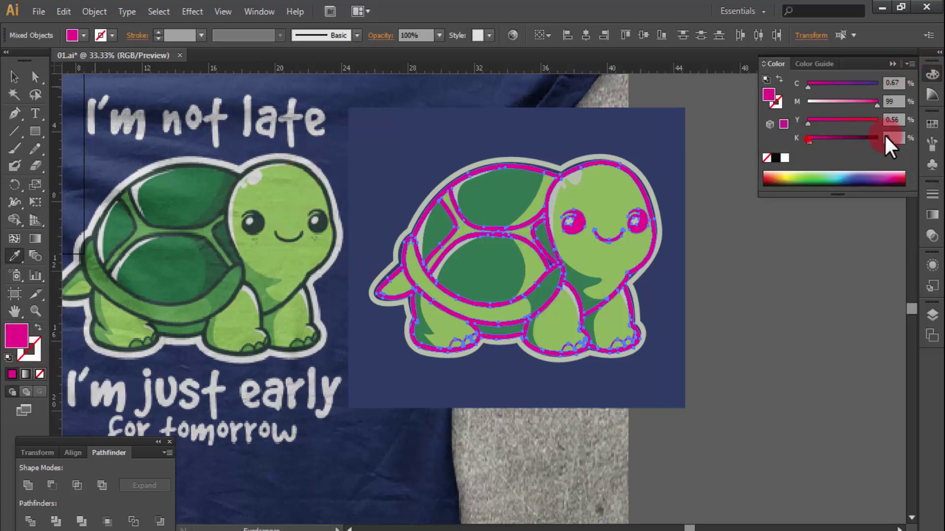
pyautogui.write('100')
pyautogui.press('Return')
pyautogui.click(711, 291)
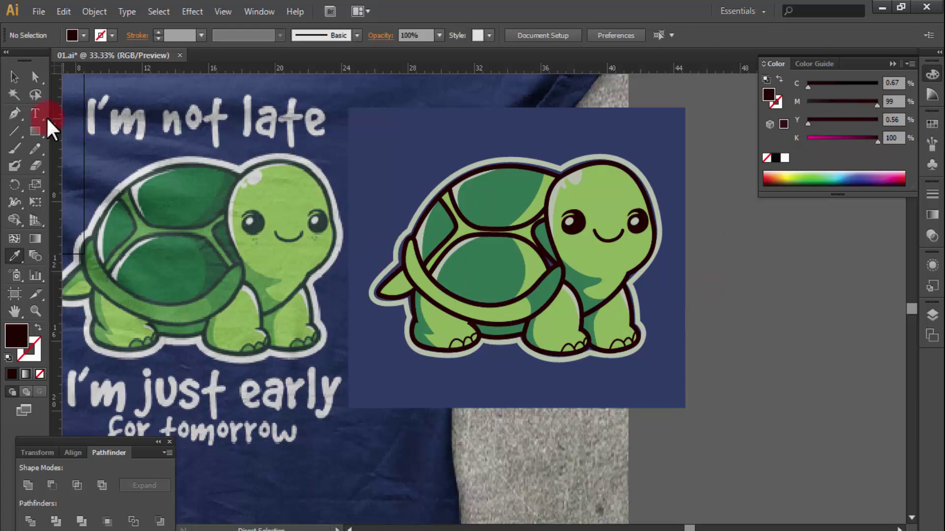
# Zoom in on the turtles, delete the top shell piece, then undo the deletion
pyautogui.moveTo(207, 153); pyautogui.dragTo(412, 296)
pyautogui.keyDown('ctrl'); pyautogui.keyDown('space'); pyautogui.click(399, 290); pyautogui.keyUp('space'); pyautogui.keyUp('ctrl')
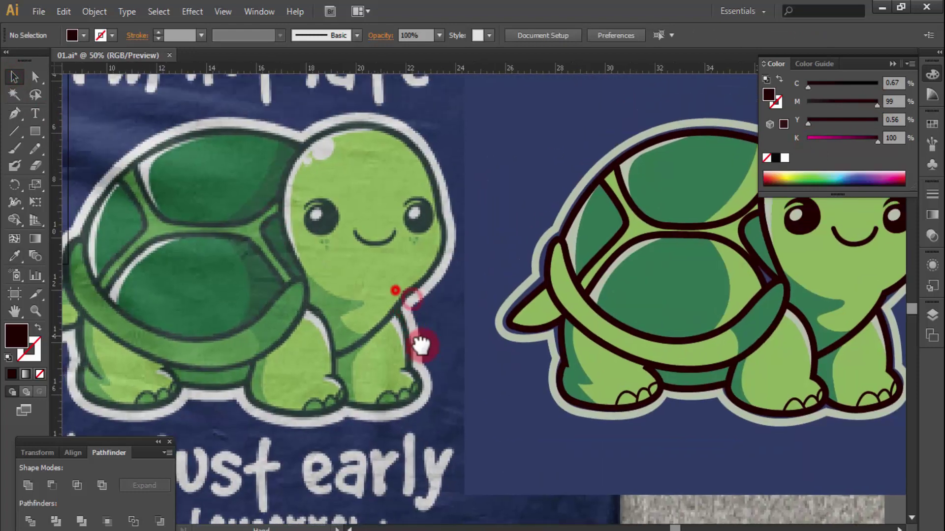
pyautogui.moveTo(416, 344); pyautogui.dragTo(593, 269)
pyautogui.moveTo(716, 200); pyautogui.dragTo(707, 206)
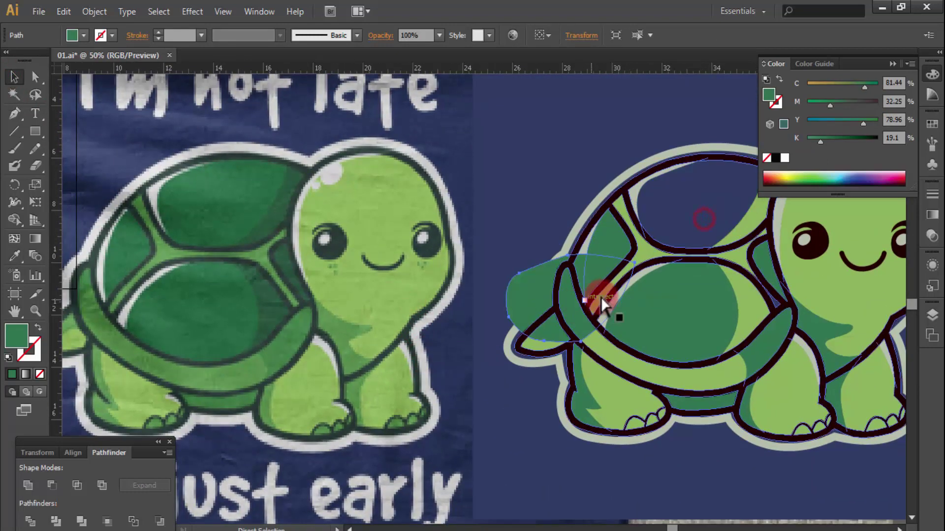
pyautogui.press('Delete')
pyautogui.scroll(2, 711, 207)
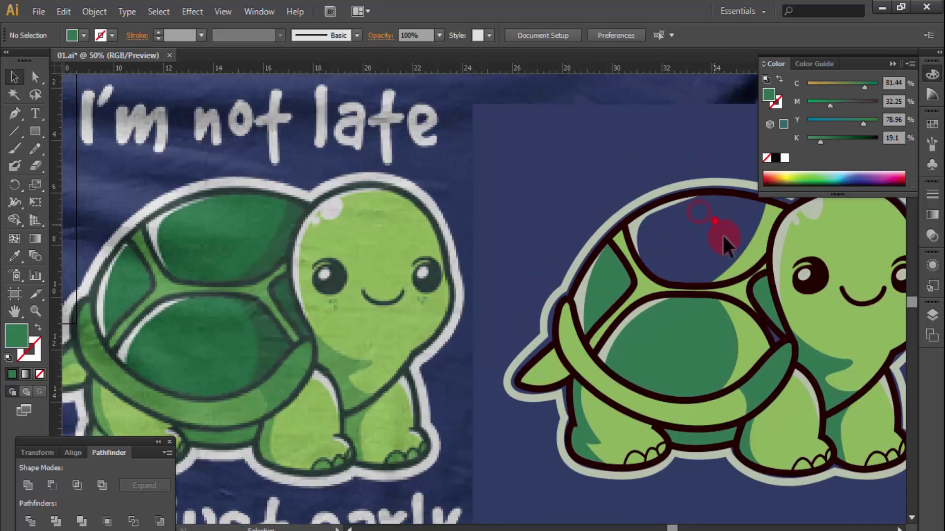
pyautogui.hotkey('ctrl', 'z')
pyautogui.click(448, 211)
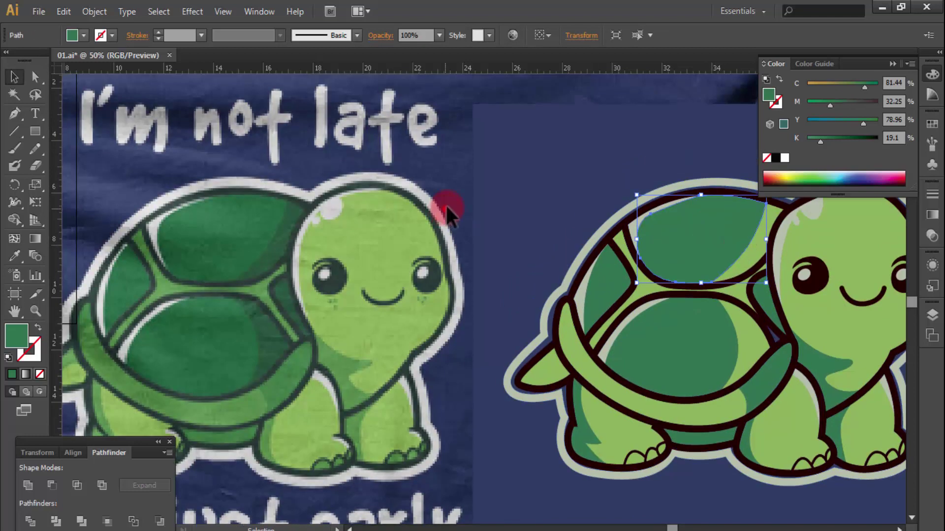
# Pan and zoom out to centre both turtles on the navy panel
pyautogui.moveTo(709, 211); pyautogui.dragTo(569, 190)
pyautogui.scroll(-3, 611, 288)
pyautogui.hscroll(-4, 532, 321)
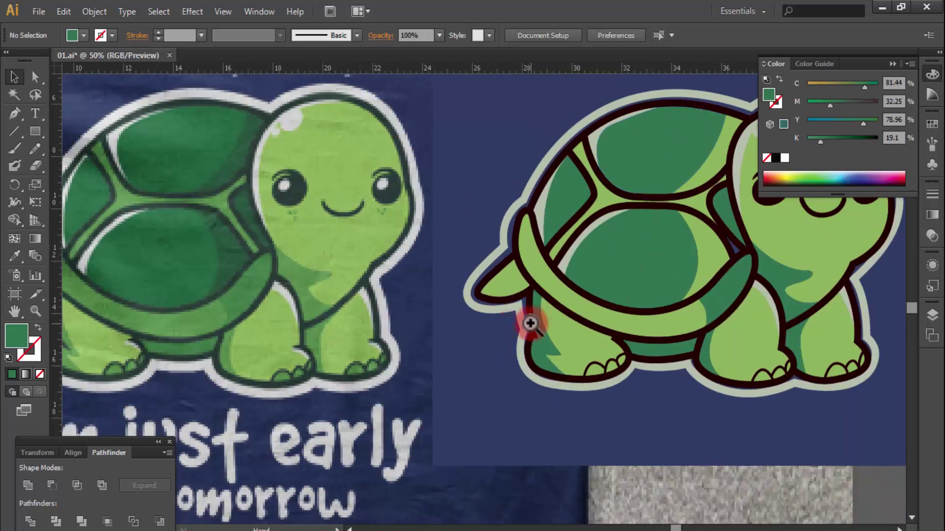
pyautogui.moveTo(447, 316); pyautogui.dragTo(489, 326)
pyautogui.keyDown('alt'); pyautogui.click(612, 331); pyautogui.keyUp('alt')
pyautogui.moveTo(610, 381); pyautogui.dragTo(577, 388)
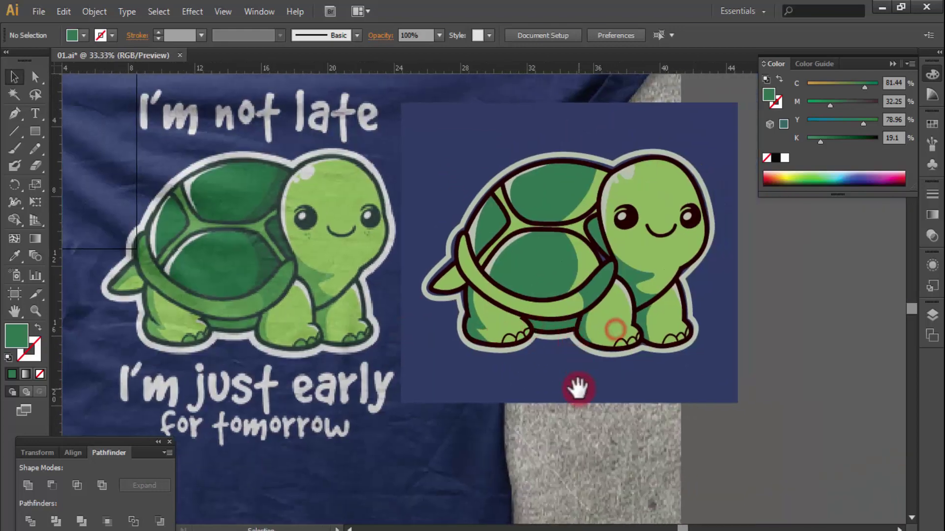
pyautogui.scroll(3, 552, 354)
pyautogui.scroll(-3, 553, 332)
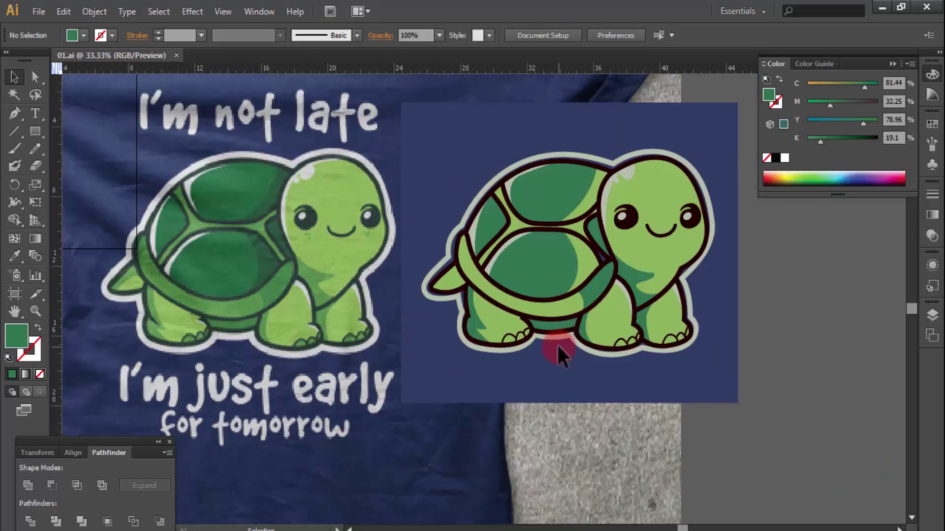
pyautogui.click(205, 181)
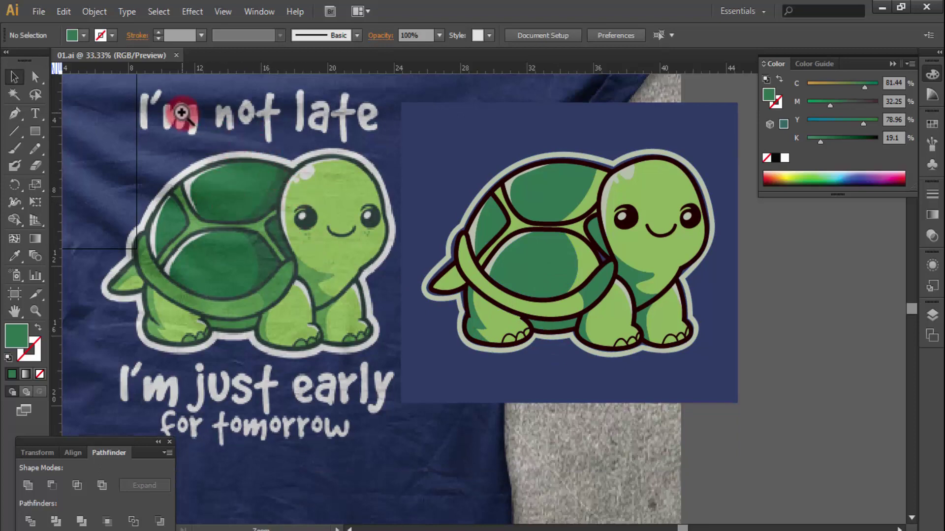
# Zoom into 'I'm', set outline-only colours, and start tracing the I with the Pen
pyautogui.moveTo(181, 112); pyautogui.dragTo(408, 297)
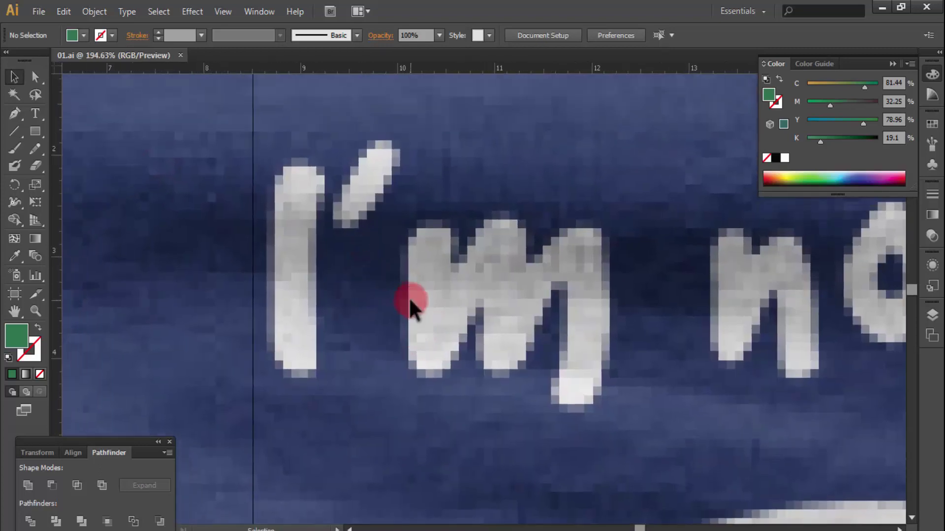
pyautogui.press('p')
pyautogui.click(38, 327)
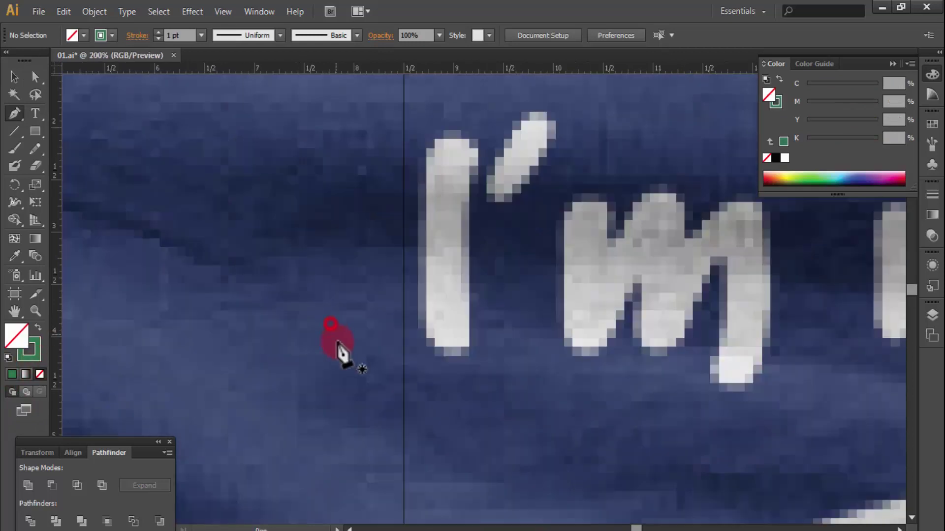
pyautogui.moveTo(421, 331); pyautogui.dragTo(413, 253)
pyautogui.click(422, 227)
pyautogui.scroll(3, 421, 227)
pyautogui.click(427, 275)
pyautogui.click(426, 244)
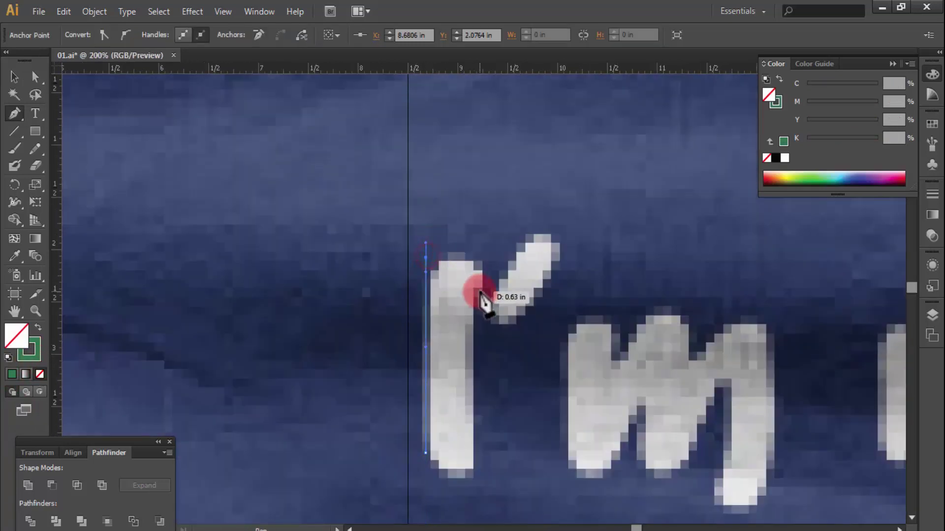
# Curve around the I's top and close its outline at the bottom-left
pyautogui.moveTo(474, 267); pyautogui.dragTo(492, 290)
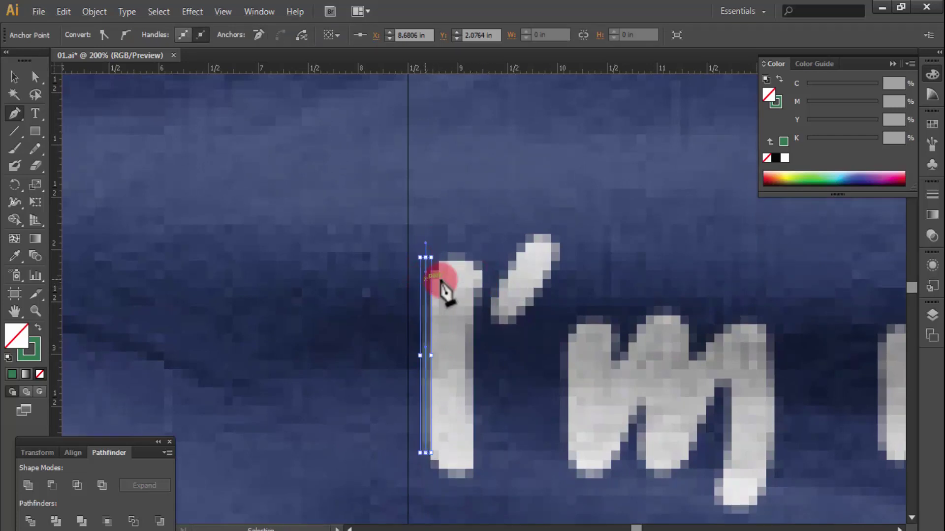
pyautogui.moveTo(440, 283)
pyautogui.mouseDown()
pyautogui.moveTo(472, 272)
pyautogui.moveTo(492, 283)
pyautogui.moveTo(477, 305)
pyautogui.mouseUp()
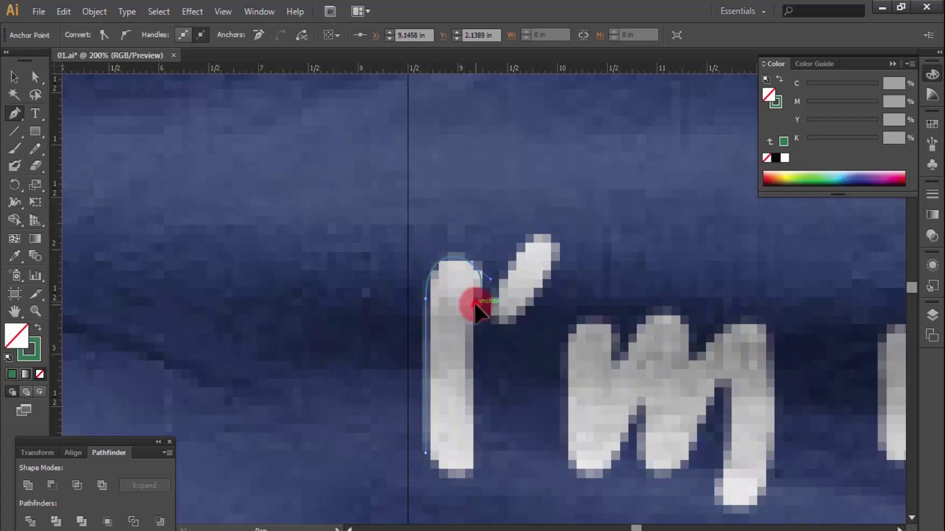
pyautogui.scroll(-3, 469, 291)
pyautogui.moveTo(467, 393); pyautogui.dragTo(469, 415)
pyautogui.moveTo(415, 389); pyautogui.dragTo(412, 352)
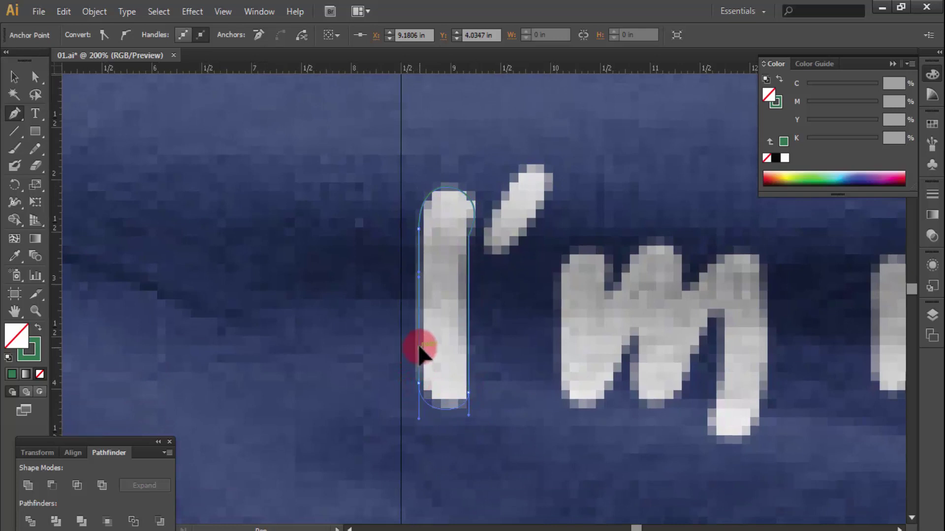
pyautogui.keyDown('ctrl'); pyautogui.click(533, 314); pyautogui.keyUp('ctrl')
# Trace a closed outline around the apostrophe
pyautogui.moveTo(500, 278); pyautogui.dragTo(437, 281)
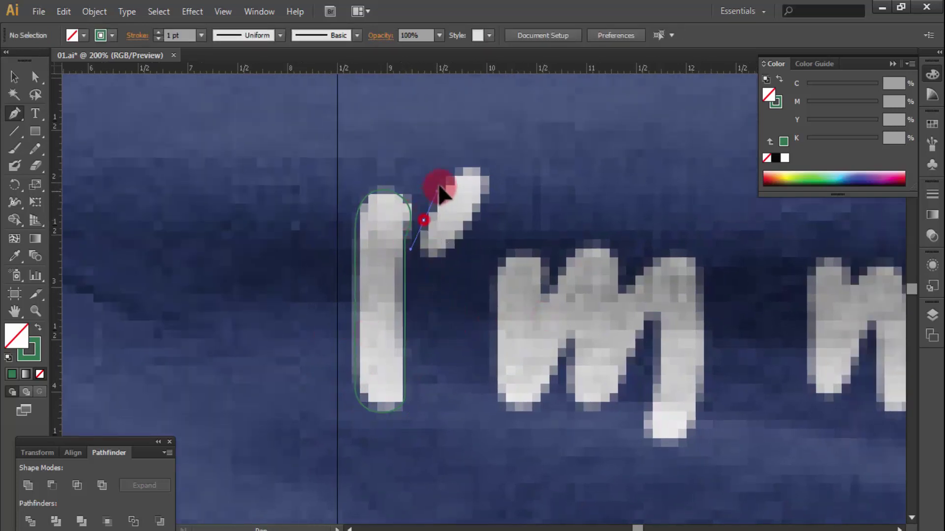
pyautogui.moveTo(440, 190)
pyautogui.mouseDown()
pyautogui.moveTo(482, 170)
pyautogui.moveTo(500, 178)
pyautogui.mouseUp()
pyautogui.moveTo(458, 243); pyautogui.dragTo(450, 261)
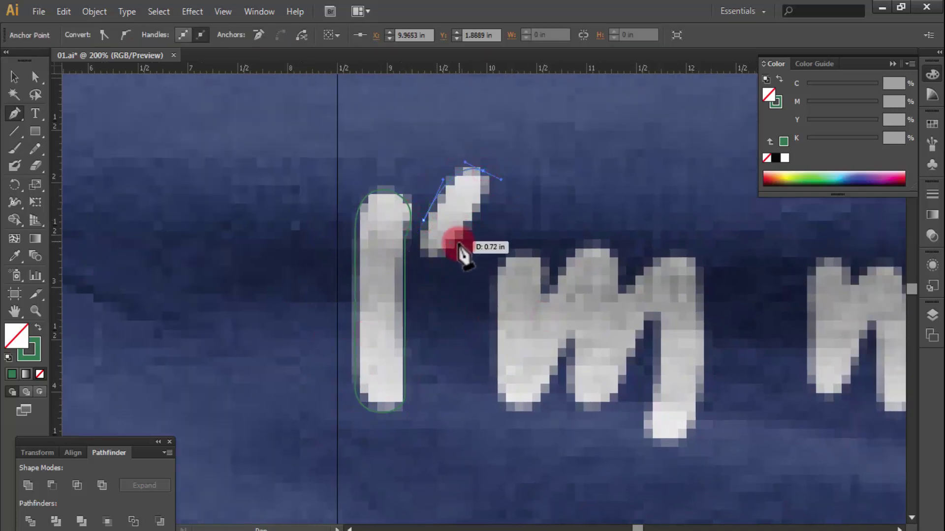
pyautogui.moveTo(423, 220); pyautogui.dragTo(424, 226)
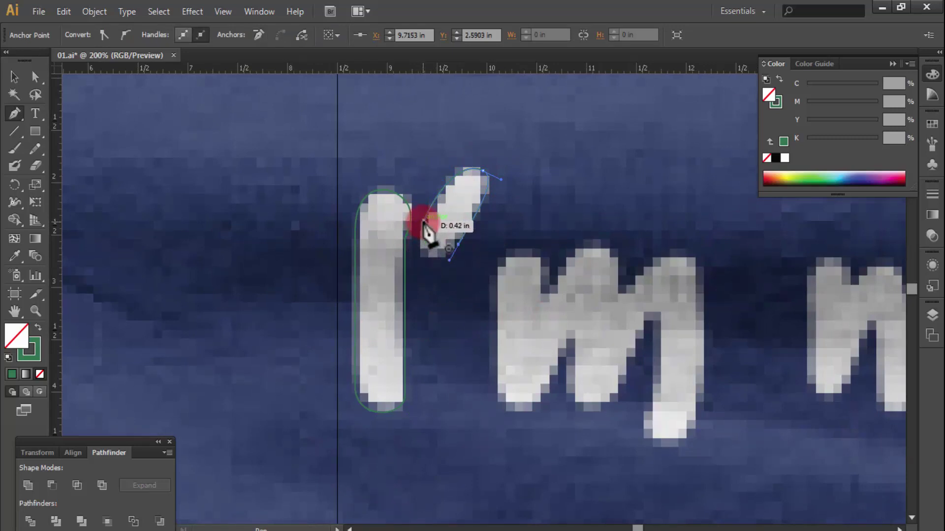
# Trace a closed outline around the m's humps and strokes, then begin the n
pyautogui.moveTo(556, 285)
pyautogui.mouseDown()
pyautogui.moveTo(352, 198)
pyautogui.moveTo(379, 162)
pyautogui.moveTo(411, 151)
pyautogui.moveTo(449, 160)
pyautogui.mouseUp()
pyautogui.click(408, 209)
pyautogui.moveTo(498, 200); pyautogui.dragTo(502, 246)
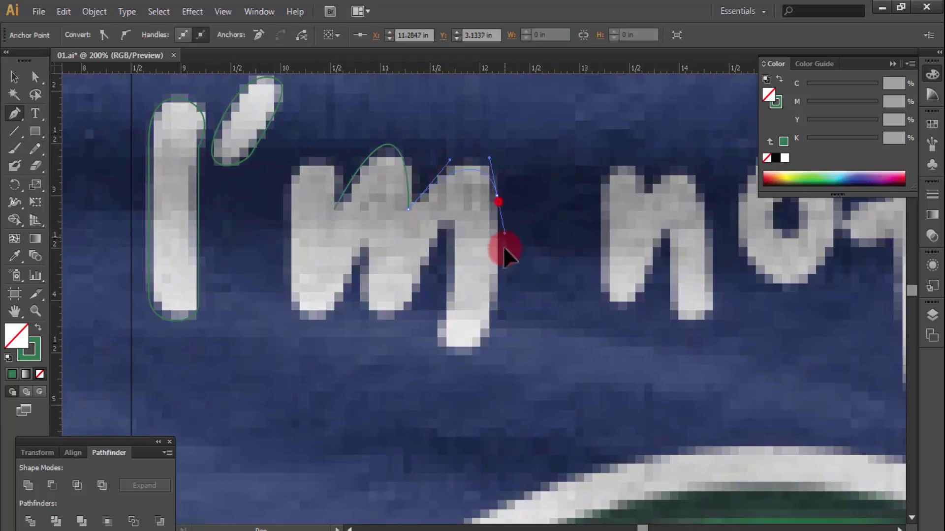
pyautogui.moveTo(459, 359)
pyautogui.mouseDown()
pyautogui.moveTo(441, 362)
pyautogui.moveTo(449, 297)
pyautogui.mouseUp()
pyautogui.moveTo(444, 217)
pyautogui.mouseDown()
pyautogui.moveTo(398, 319)
pyautogui.moveTo(369, 285)
pyautogui.mouseUp()
pyautogui.moveTo(366, 238); pyautogui.dragTo(325, 320)
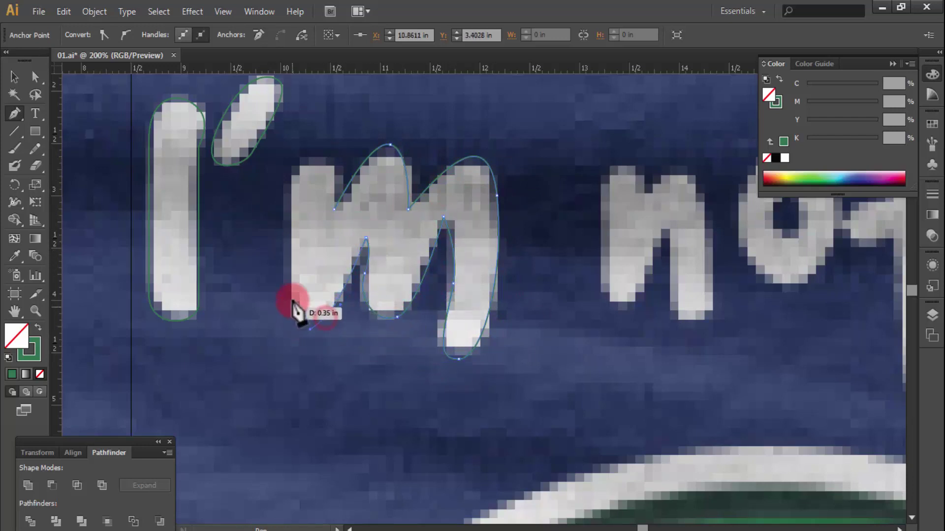
pyautogui.moveTo(290, 274); pyautogui.dragTo(294, 235)
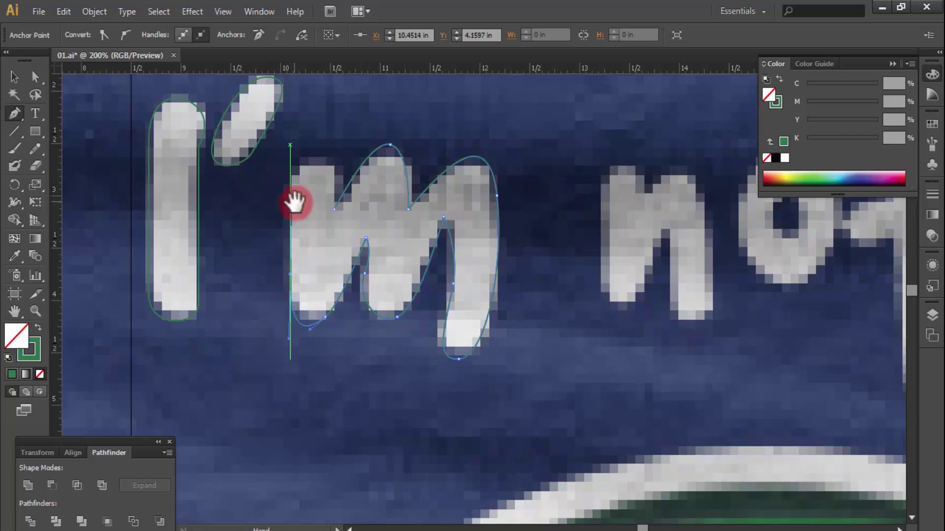
pyautogui.moveTo(295, 202)
pyautogui.mouseDown()
pyautogui.moveTo(310, 273)
pyautogui.moveTo(350, 279)
pyautogui.mouseUp()
pyautogui.click(305, 256)
pyautogui.keyDown('ctrl'); pyautogui.click(343, 310); pyautogui.keyUp('ctrl')
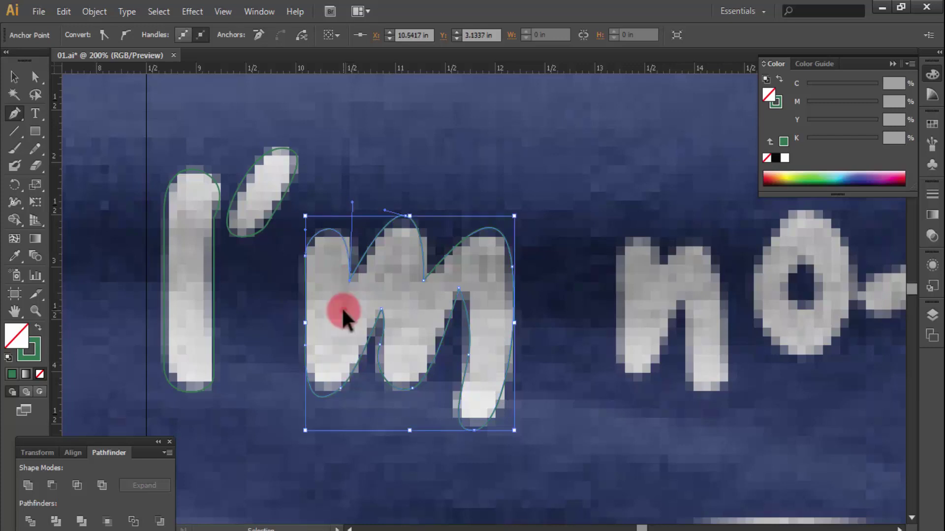
pyautogui.moveTo(571, 298); pyautogui.dragTo(436, 281)
pyautogui.click(482, 251)
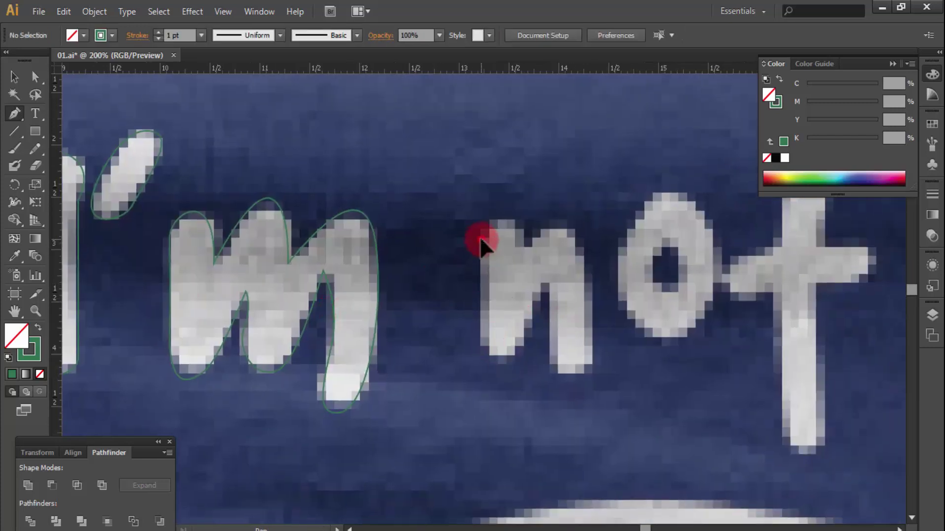
# Finish tracing the left side of the n and close its outline
pyautogui.moveTo(481, 358)
pyautogui.mouseDown()
pyautogui.moveTo(514, 339)
pyautogui.moveTo(533, 294)
pyautogui.moveTo(564, 379)
pyautogui.moveTo(590, 378)
pyautogui.mouseUp()
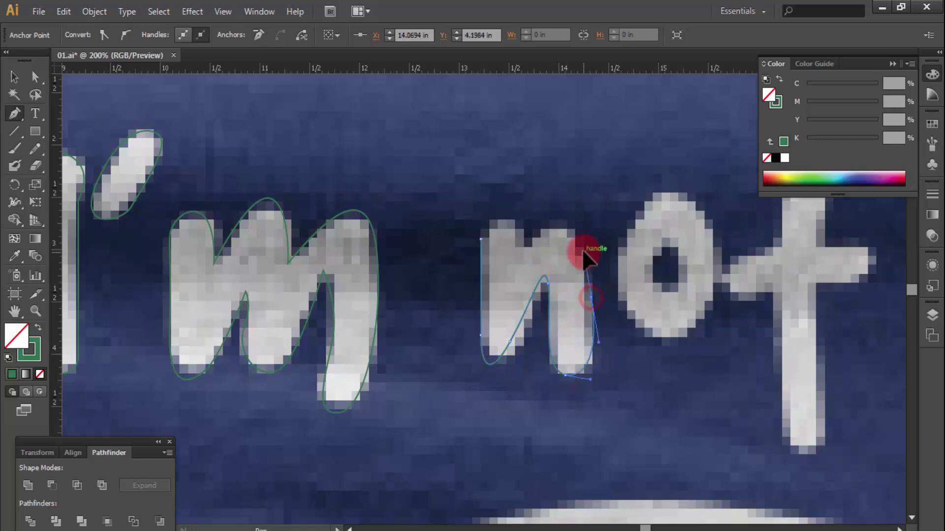
pyautogui.scroll(3, 564, 313)
pyautogui.moveTo(584, 252)
pyautogui.mouseDown()
pyautogui.moveTo(564, 312)
pyautogui.moveTo(543, 295)
pyautogui.moveTo(482, 315)
pyautogui.mouseUp()
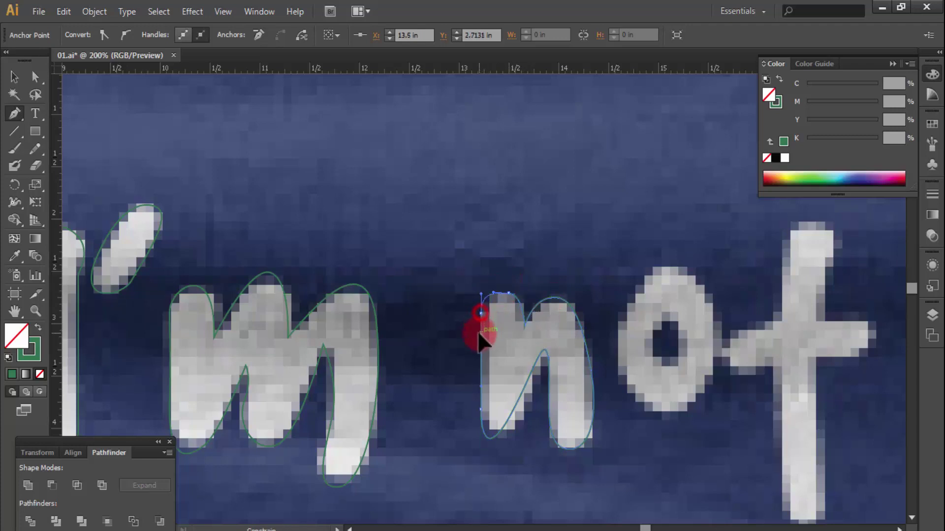
pyautogui.keyDown('ctrl'); pyautogui.click(565, 337); pyautogui.keyUp('ctrl')
# Trace a closed curved outline around the o and begin its inner hole
pyautogui.hscroll(3, 541, 326)
pyautogui.click(550, 309)
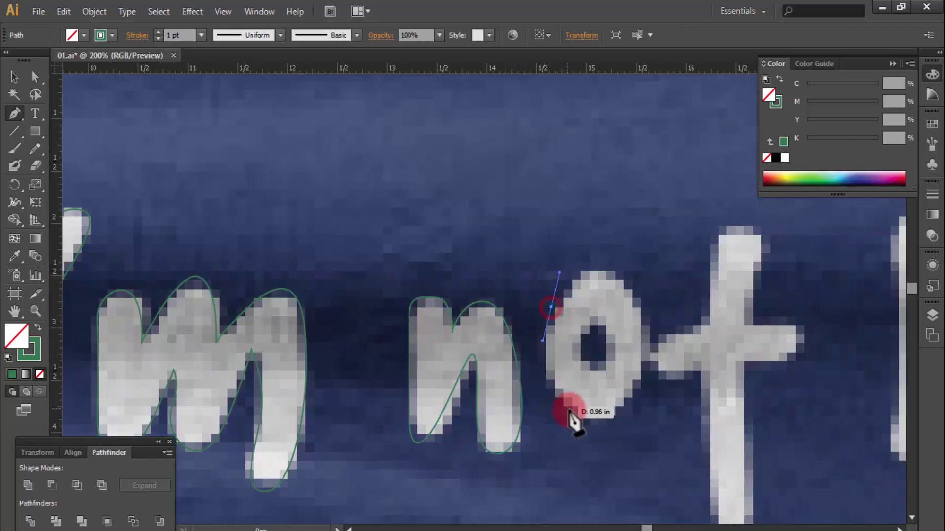
pyautogui.moveTo(590, 415); pyautogui.dragTo(637, 418)
pyautogui.moveTo(632, 289); pyautogui.dragTo(610, 260)
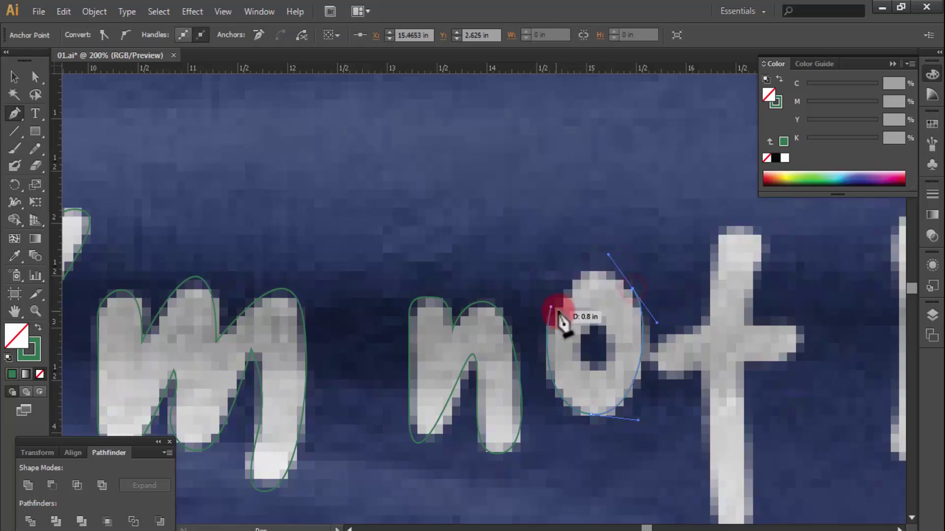
pyautogui.moveTo(550, 309); pyautogui.dragTo(539, 333)
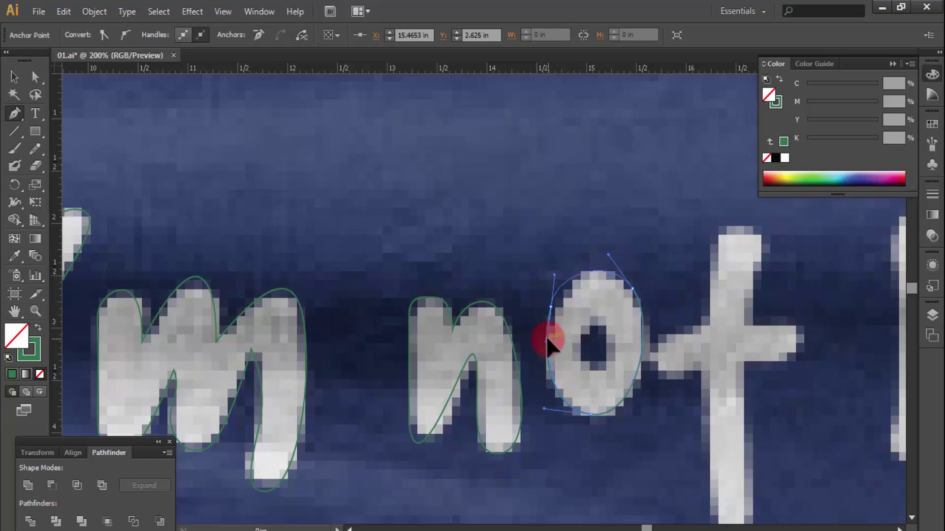
pyautogui.moveTo(593, 347)
pyautogui.mouseDown()
pyautogui.moveTo(534, 295)
pyautogui.moveTo(559, 303)
pyautogui.moveTo(521, 283)
pyautogui.mouseUp()
pyautogui.click(521, 282)
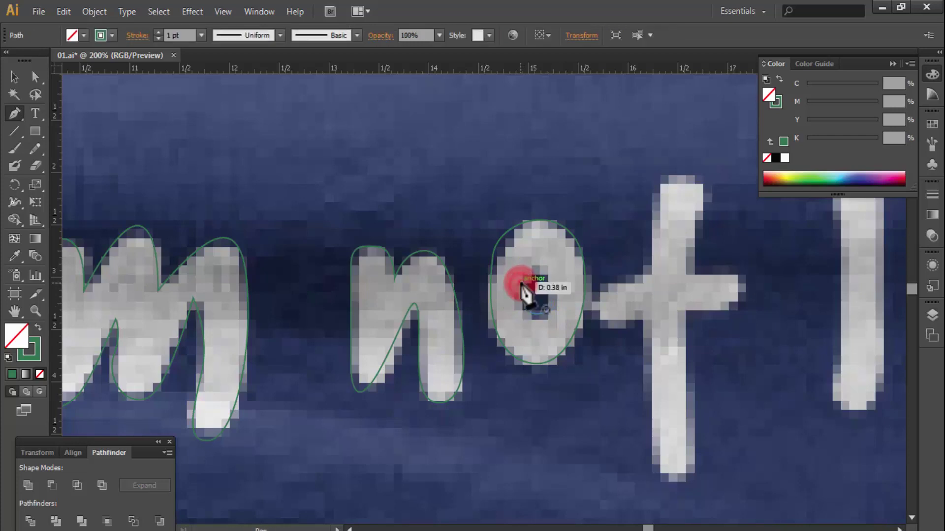
# Trace a closed outline around the t of 'not', crossbar and stem
pyautogui.moveTo(629, 363); pyautogui.dragTo(492, 357)
pyautogui.moveTo(509, 268)
pyautogui.mouseDown()
pyautogui.moveTo(462, 315)
pyautogui.moveTo(471, 338)
pyautogui.mouseUp()
pyautogui.moveTo(516, 303)
pyautogui.mouseDown()
pyautogui.moveTo(512, 438)
pyautogui.moveTo(553, 390)
pyautogui.moveTo(575, 310)
pyautogui.mouseUp()
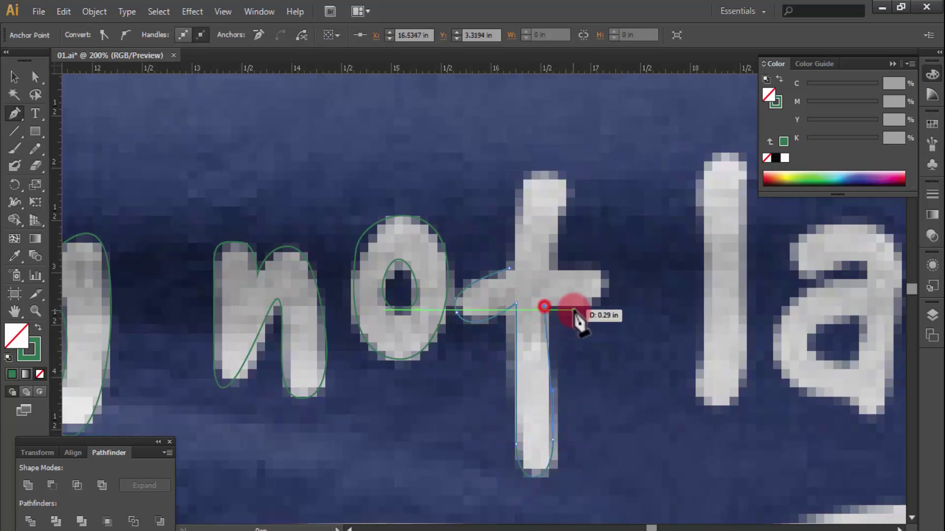
pyautogui.moveTo(591, 264); pyautogui.dragTo(568, 268)
pyautogui.click(552, 269)
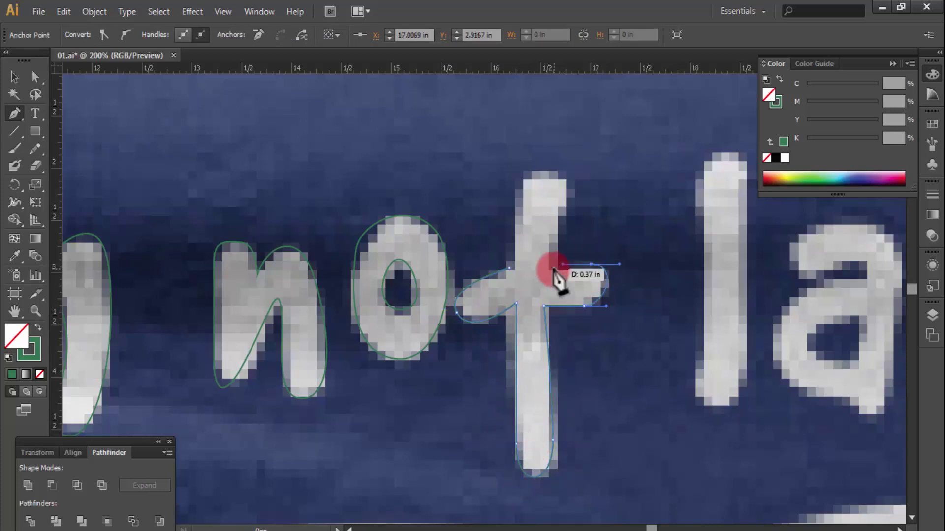
pyautogui.scroll(2, 558, 271)
pyautogui.moveTo(566, 227)
pyautogui.mouseDown()
pyautogui.moveTo(524, 227)
pyautogui.moveTo(514, 278)
pyautogui.mouseUp()
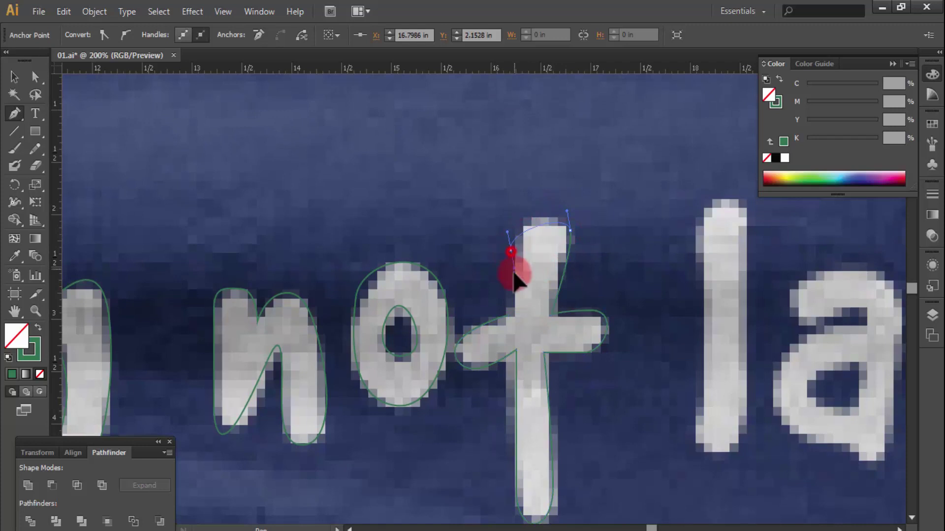
pyautogui.click(506, 316)
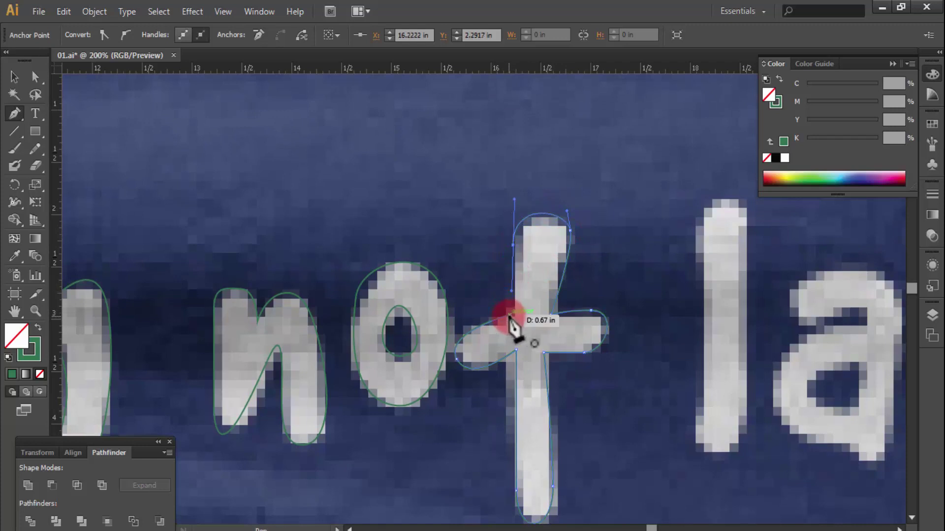
pyautogui.moveTo(512, 325); pyautogui.dragTo(525, 331)
pyautogui.keyDown('ctrl'); pyautogui.click(578, 354); pyautogui.keyUp('ctrl')
# Trace a closed outline around the l of 'late'
pyautogui.moveTo(671, 354); pyautogui.dragTo(459, 291)
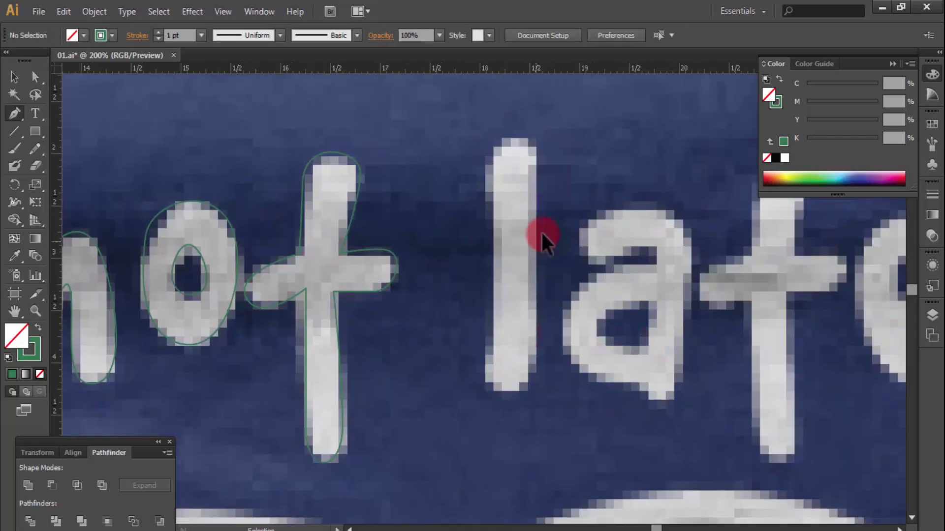
pyautogui.click(536, 150)
pyautogui.moveTo(536, 344)
pyautogui.mouseDown()
pyautogui.moveTo(536, 371)
pyautogui.moveTo(490, 392)
pyautogui.mouseUp()
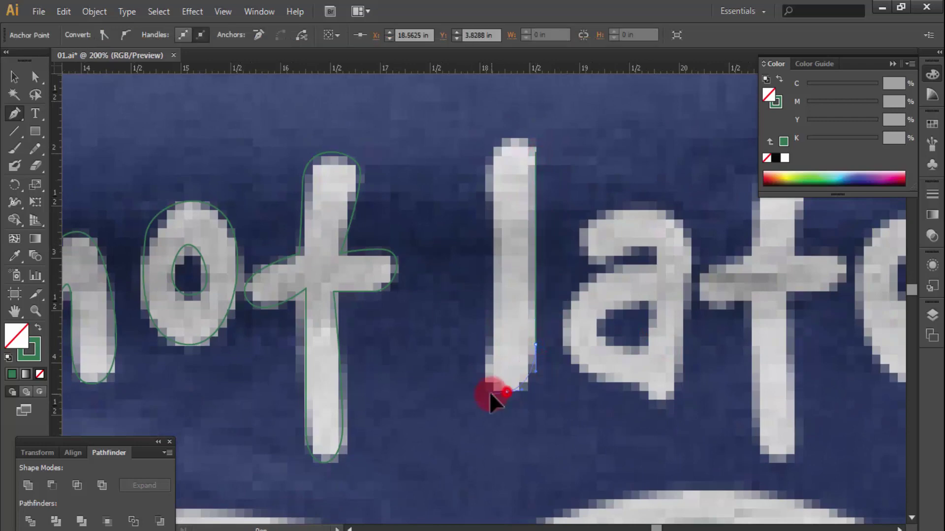
pyautogui.moveTo(491, 316); pyautogui.dragTo(502, 281)
pyautogui.scroll(1, 502, 246)
pyautogui.moveTo(484, 196); pyautogui.dragTo(488, 187)
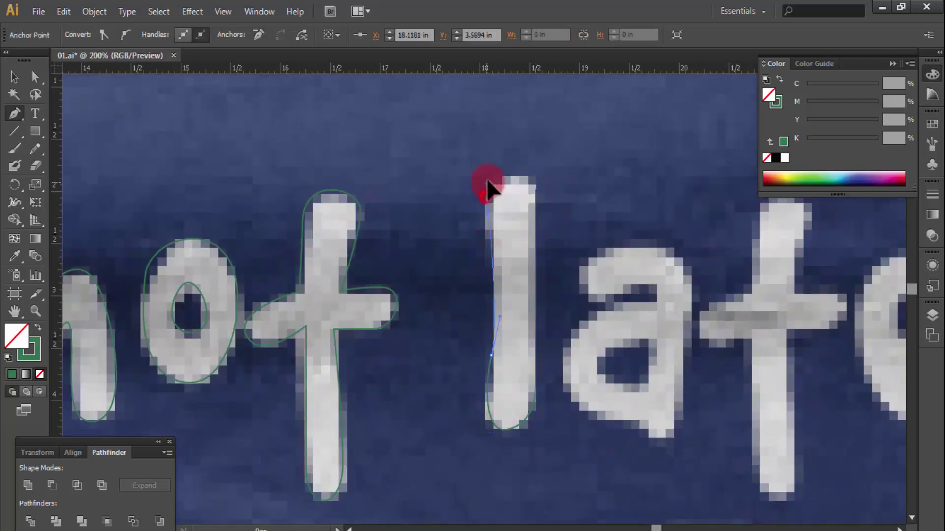
pyautogui.click(536, 188)
# Outline the a and its inner hole as closed paths
pyautogui.hscroll(2, 540, 208)
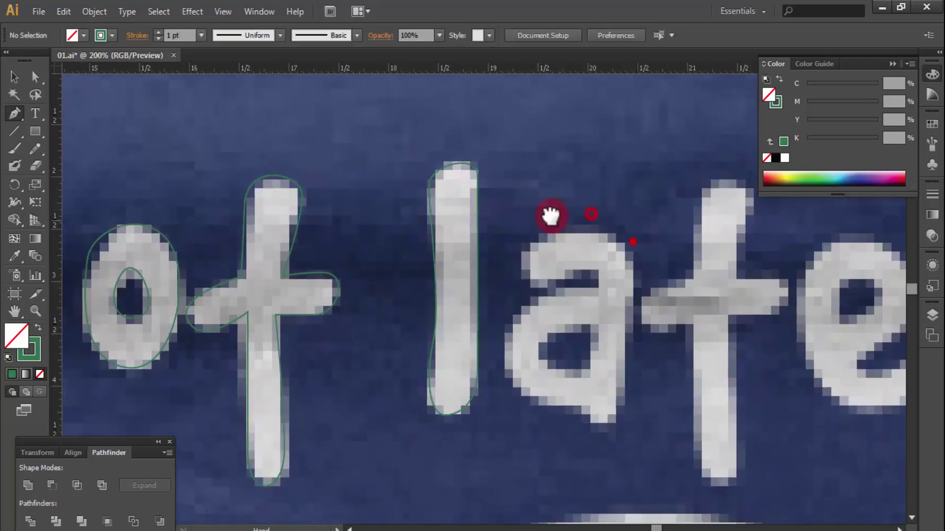
pyautogui.scroll(-1, 548, 211)
pyautogui.click(554, 271)
pyautogui.moveTo(509, 255); pyautogui.dragTo(477, 269)
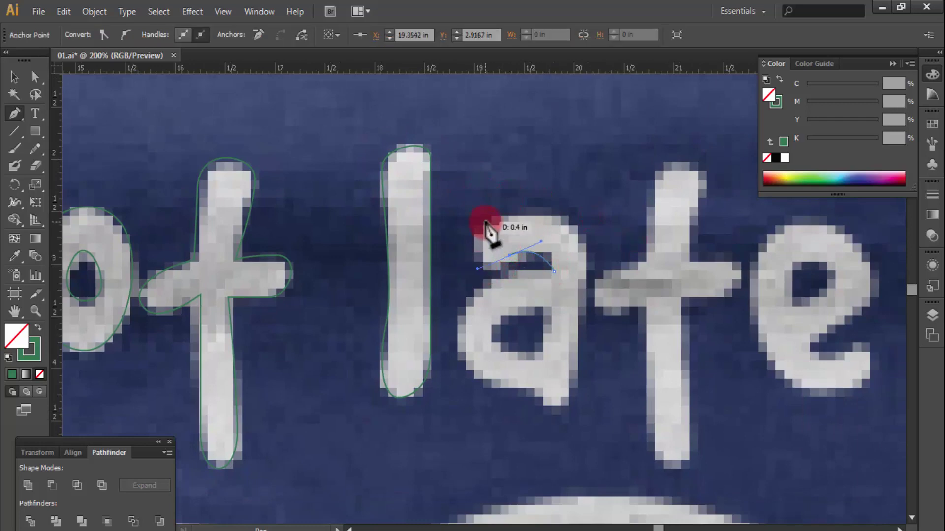
pyautogui.moveTo(484, 221); pyautogui.dragTo(515, 205)
pyautogui.moveTo(573, 398); pyautogui.dragTo(571, 416)
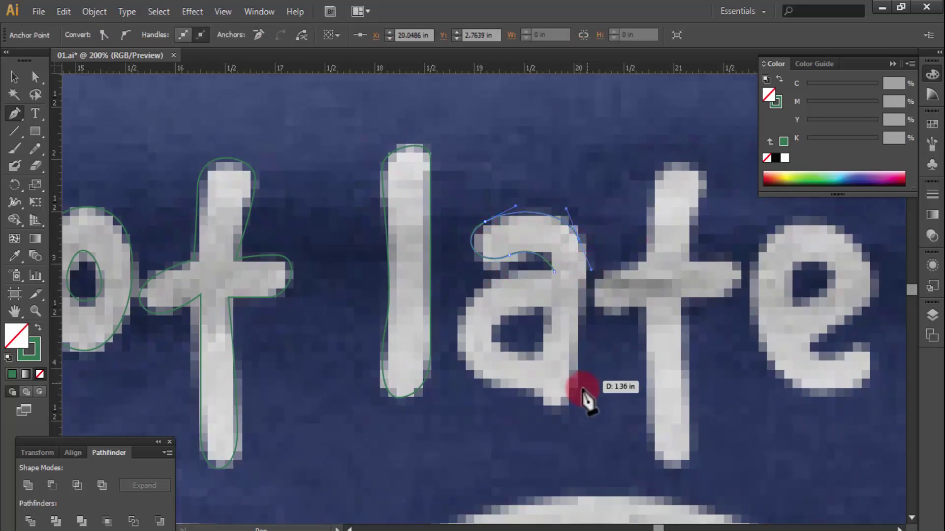
pyautogui.moveTo(544, 387); pyautogui.dragTo(550, 362)
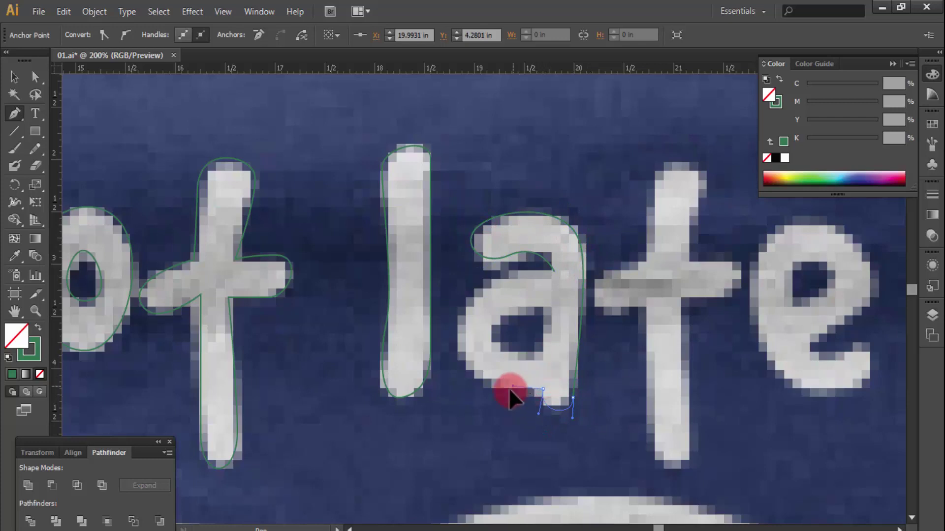
pyautogui.moveTo(508, 388); pyautogui.dragTo(457, 347)
pyautogui.moveTo(555, 271); pyautogui.dragTo(597, 277)
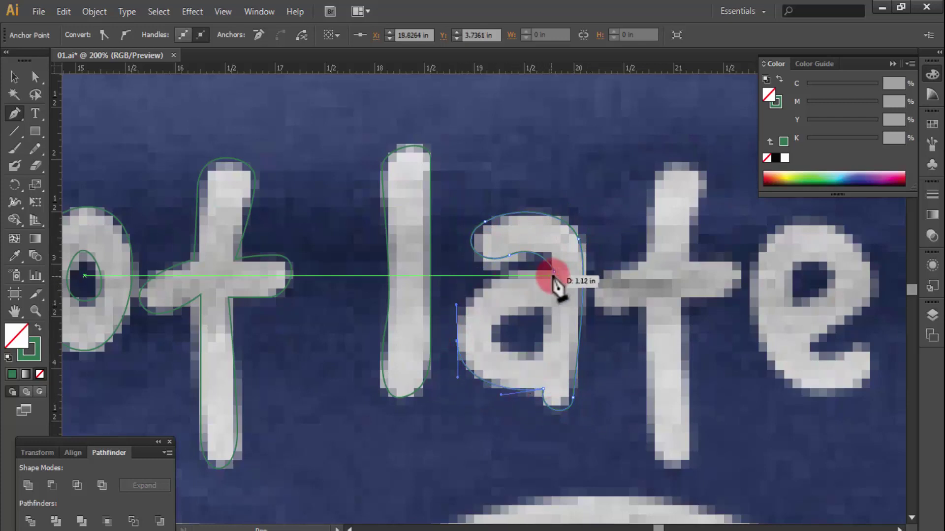
pyautogui.click(547, 306)
pyautogui.moveTo(490, 332)
pyautogui.mouseDown()
pyautogui.moveTo(485, 346)
pyautogui.moveTo(543, 362)
pyautogui.mouseUp()
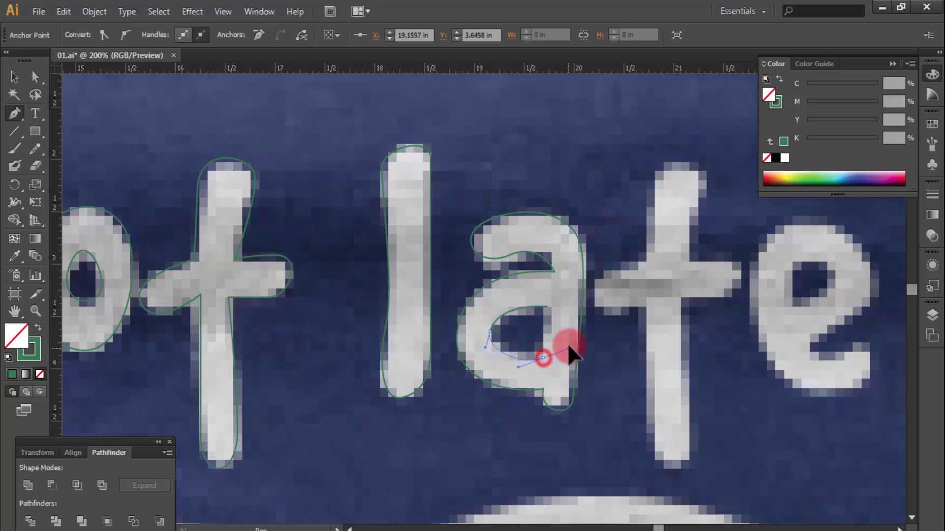
pyautogui.moveTo(547, 309); pyautogui.dragTo(549, 313)
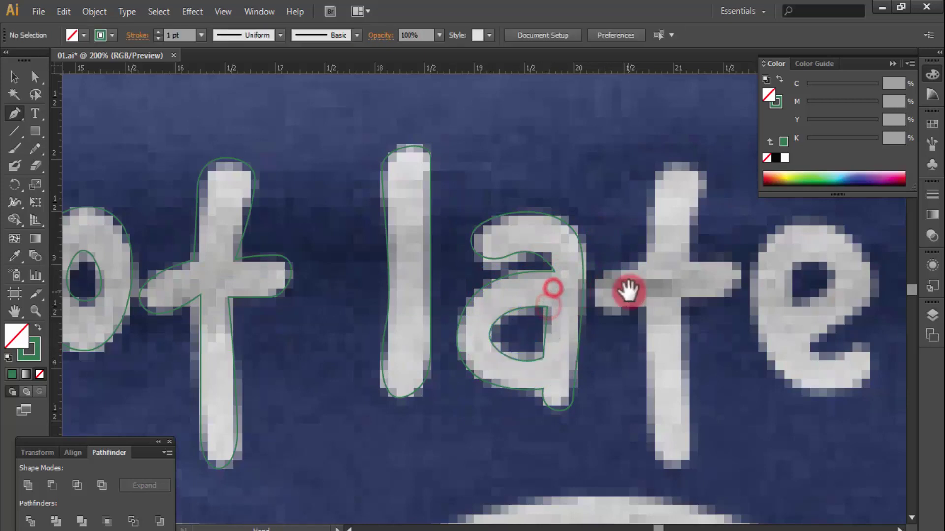
# Trace a closed outline around the second t, following crossbar and curved stem
pyautogui.click(535, 221)
pyautogui.moveTo(626, 291)
pyautogui.mouseDown()
pyautogui.moveTo(513, 257)
pyautogui.moveTo(533, 273)
pyautogui.mouseUp()
pyautogui.click(535, 266)
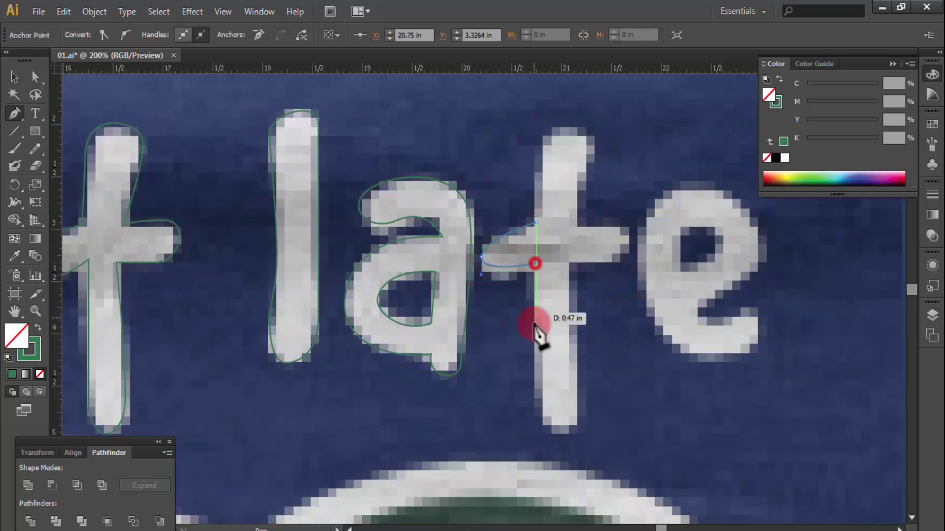
pyautogui.moveTo(536, 391); pyautogui.dragTo(536, 420)
pyautogui.moveTo(576, 398); pyautogui.dragTo(576, 450)
pyautogui.click(570, 267)
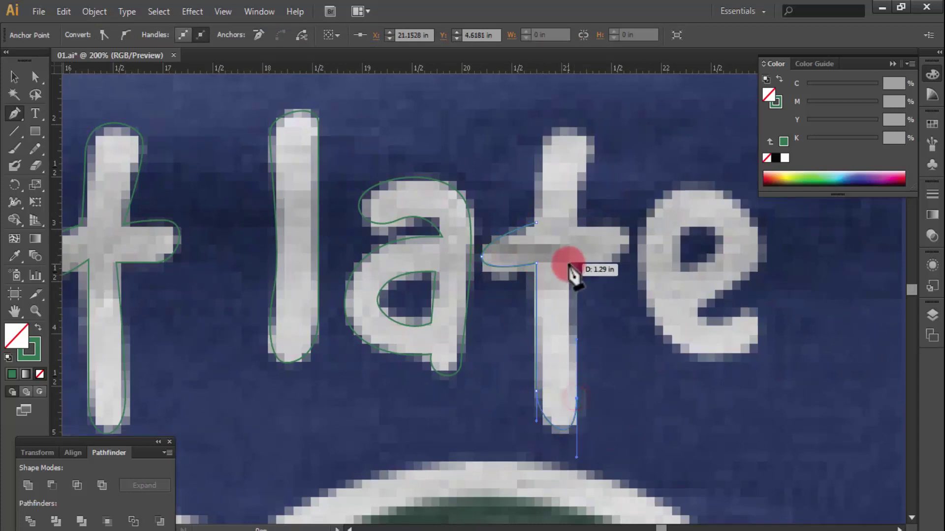
pyautogui.moveTo(623, 256); pyautogui.dragTo(612, 242)
pyautogui.click(581, 228)
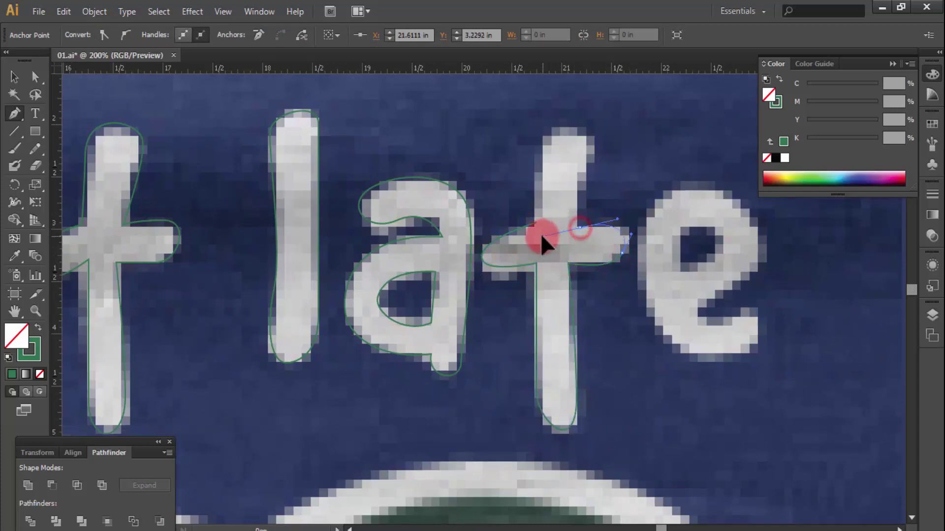
pyautogui.moveTo(577, 170); pyautogui.dragTo(597, 138)
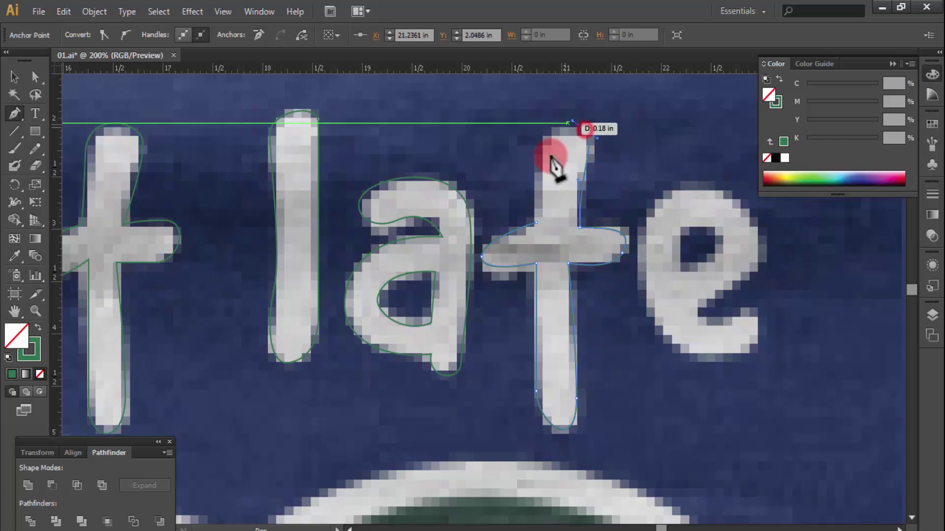
pyautogui.click(536, 178)
pyautogui.moveTo(538, 181)
pyautogui.mouseDown()
pyautogui.moveTo(527, 240)
pyautogui.moveTo(536, 205)
pyautogui.mouseUp()
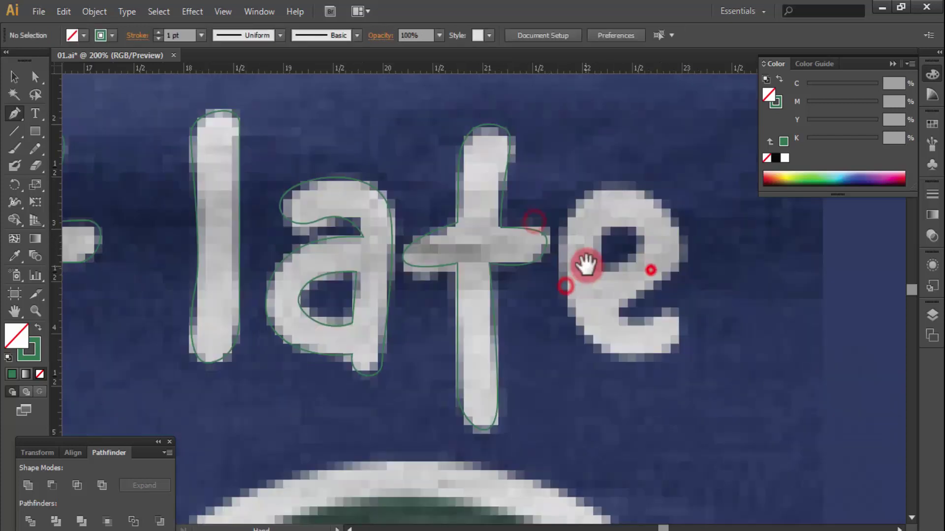
pyautogui.click(601, 271)
# Outline the e's inner hole and its outer shape as closed paths
pyautogui.moveTo(618, 225); pyautogui.dragTo(648, 220)
pyautogui.click(647, 240)
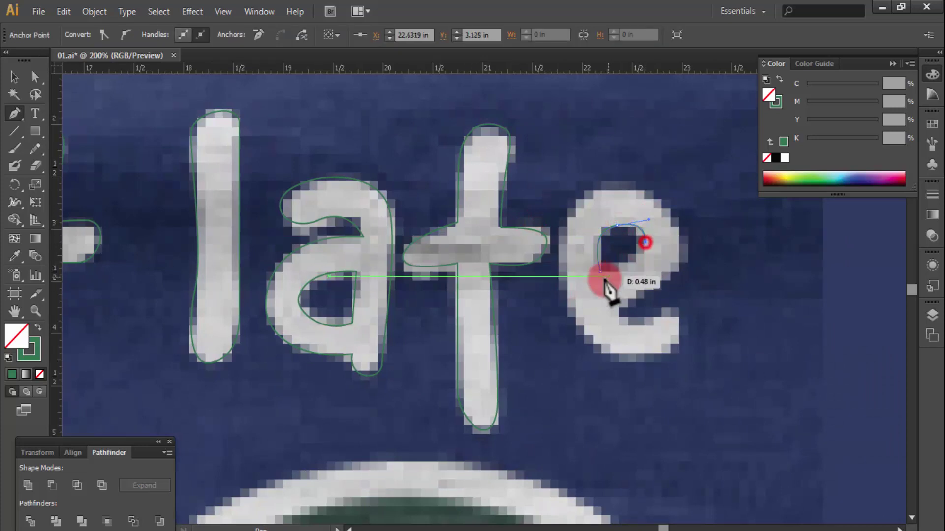
pyautogui.click(601, 272)
pyautogui.click(617, 309)
pyautogui.click(685, 247)
pyautogui.moveTo(596, 188); pyautogui.dragTo(530, 205)
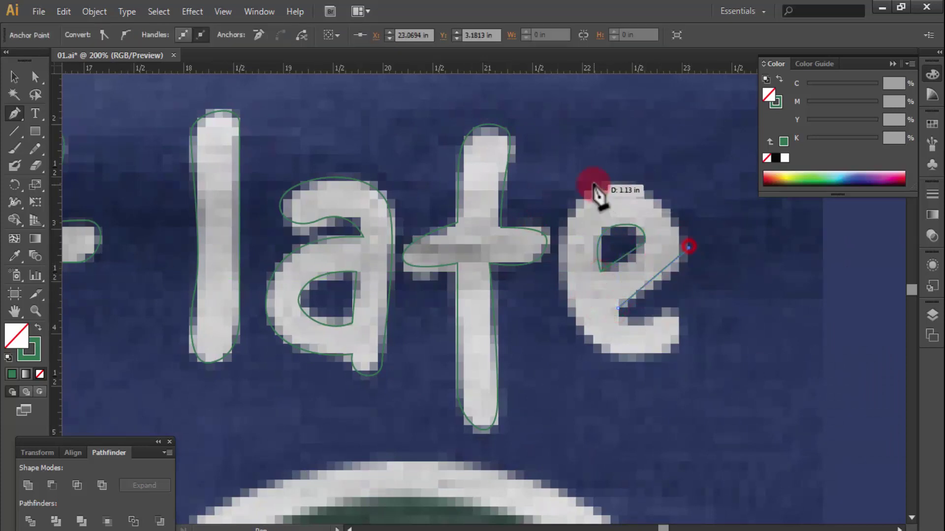
pyautogui.moveTo(578, 305)
pyautogui.mouseDown()
pyautogui.moveTo(595, 344)
pyautogui.moveTo(609, 340)
pyautogui.mouseUp()
pyautogui.moveTo(669, 295)
pyautogui.mouseDown()
pyautogui.moveTo(677, 266)
pyautogui.moveTo(643, 281)
pyautogui.mouseUp()
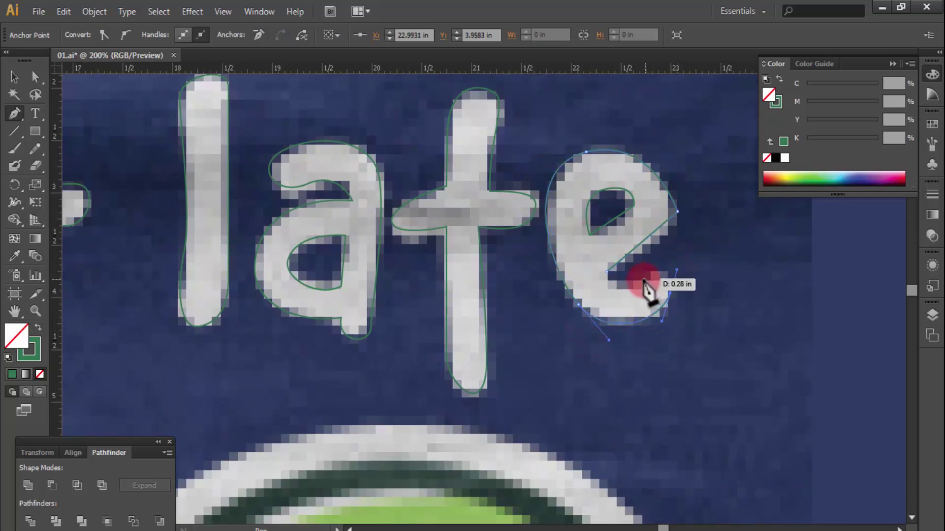
pyautogui.click(608, 272)
pyautogui.keyDown('ctrl'); pyautogui.click(560, 270); pyautogui.keyUp('ctrl')
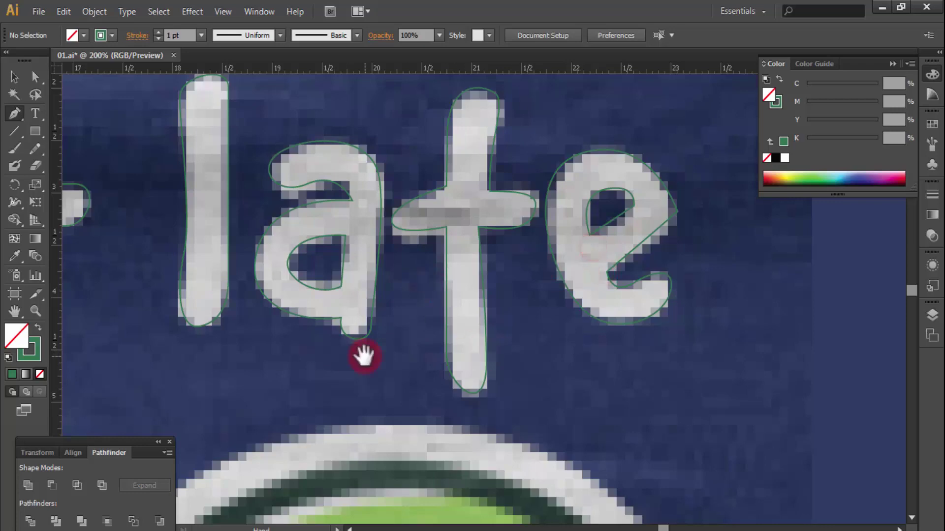
pyautogui.keyDown('ctrl'); pyautogui.keyDown('alt'); pyautogui.click(468, 331); pyautogui.keyUp('alt'); pyautogui.keyUp('ctrl')
# Zoom in on 'I'm' and trace closed outlines around the I and apostrophe
pyautogui.keyDown('ctrl'); pyautogui.keyDown('alt'); pyautogui.click(468, 331); pyautogui.keyUp('alt'); pyautogui.keyUp('ctrl')
pyautogui.moveTo(453, 374)
pyautogui.mouseDown()
pyautogui.moveTo(482, 189)
pyautogui.moveTo(480, 118)
pyautogui.mouseUp()
pyautogui.moveTo(257, 291); pyautogui.dragTo(369, 386)
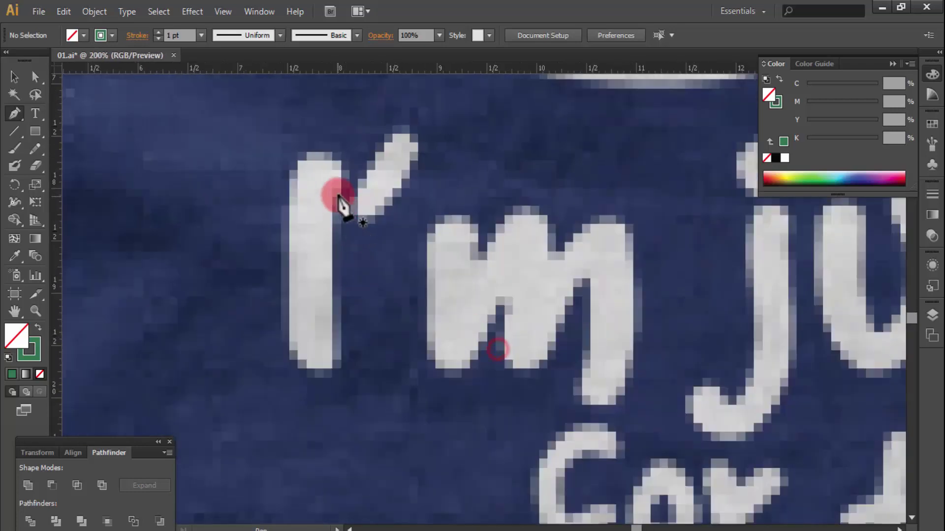
pyautogui.moveTo(337, 195); pyautogui.dragTo(333, 295)
pyautogui.moveTo(335, 361); pyautogui.dragTo(331, 375)
pyautogui.moveTo(281, 275); pyautogui.dragTo(280, 301)
pyautogui.moveTo(297, 211)
pyautogui.mouseDown()
pyautogui.moveTo(299, 274)
pyautogui.moveTo(301, 209)
pyautogui.mouseUp()
pyautogui.click(338, 252)
pyautogui.moveTo(358, 251); pyautogui.dragTo(355, 279)
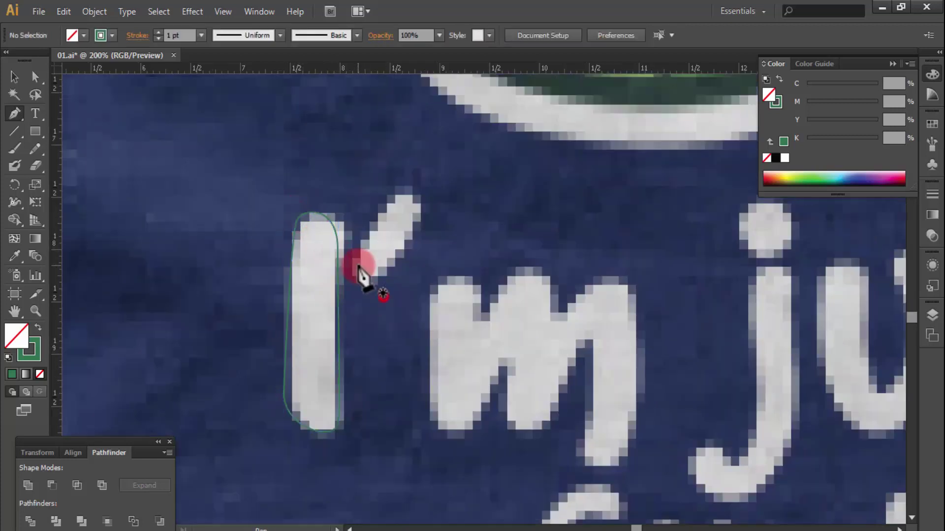
pyautogui.moveTo(424, 209); pyautogui.dragTo(422, 203)
pyautogui.moveTo(358, 251)
pyautogui.mouseDown()
pyautogui.moveTo(372, 268)
pyautogui.moveTo(357, 256)
pyautogui.mouseUp()
# Begin the m outline, curving over its first and second humps
pyautogui.moveTo(489, 296); pyautogui.dragTo(373, 264)
pyautogui.click(367, 279)
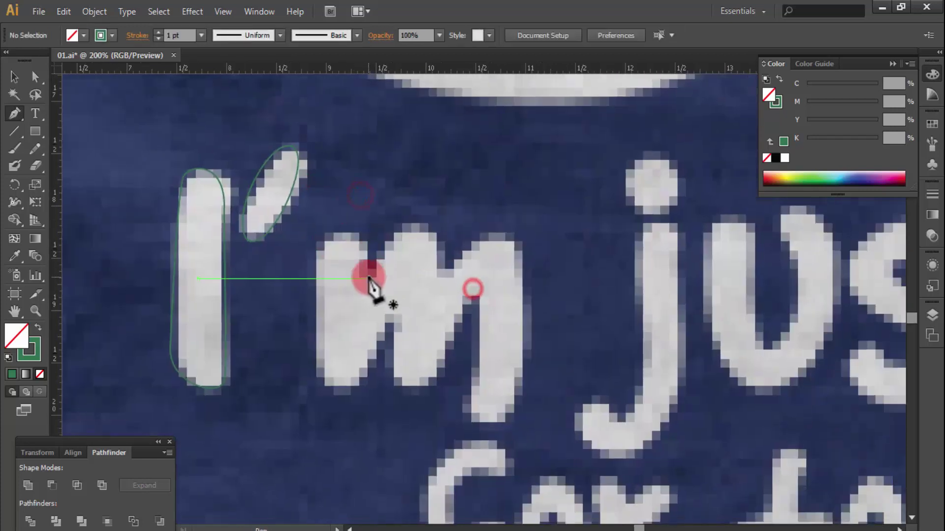
pyautogui.moveTo(408, 225); pyautogui.dragTo(426, 222)
pyautogui.moveTo(442, 279)
pyautogui.mouseDown()
pyautogui.moveTo(407, 326)
pyautogui.moveTo(372, 327)
pyautogui.mouseUp()
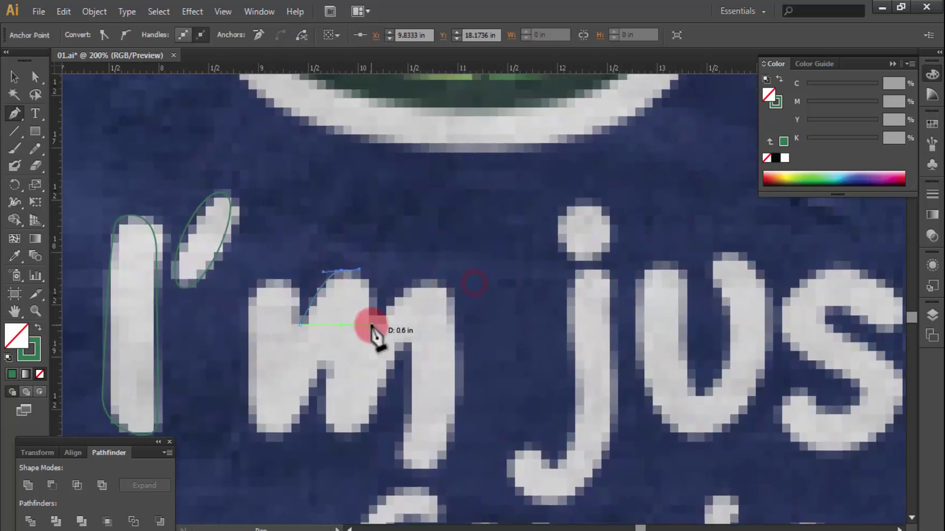
pyautogui.click(375, 324)
pyautogui.moveTo(405, 279); pyautogui.dragTo(444, 295)
pyautogui.moveTo(462, 337); pyautogui.dragTo(453, 241)
# Complete the m outline along its legs and inner edges and close it
pyautogui.moveTo(432, 366); pyautogui.dragTo(422, 383)
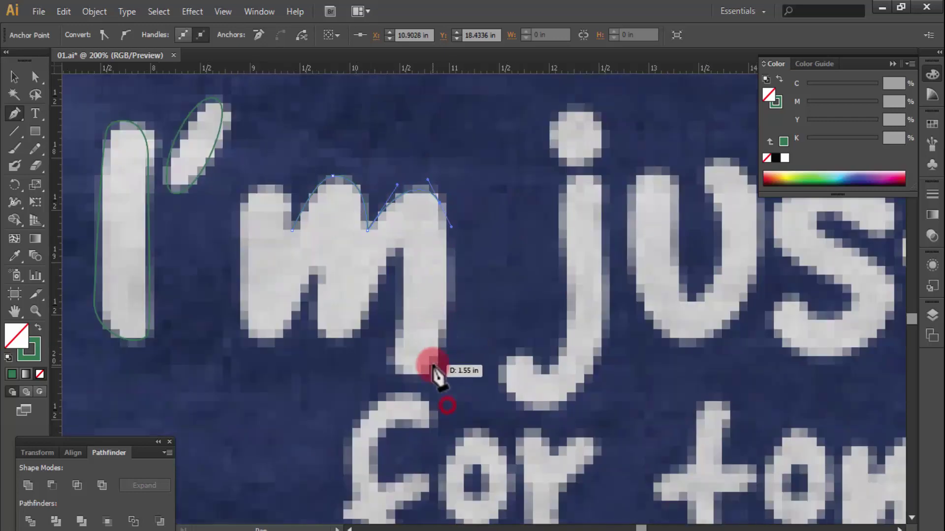
pyautogui.moveTo(399, 339); pyautogui.dragTo(404, 251)
pyautogui.moveTo(379, 311); pyautogui.dragTo(401, 342)
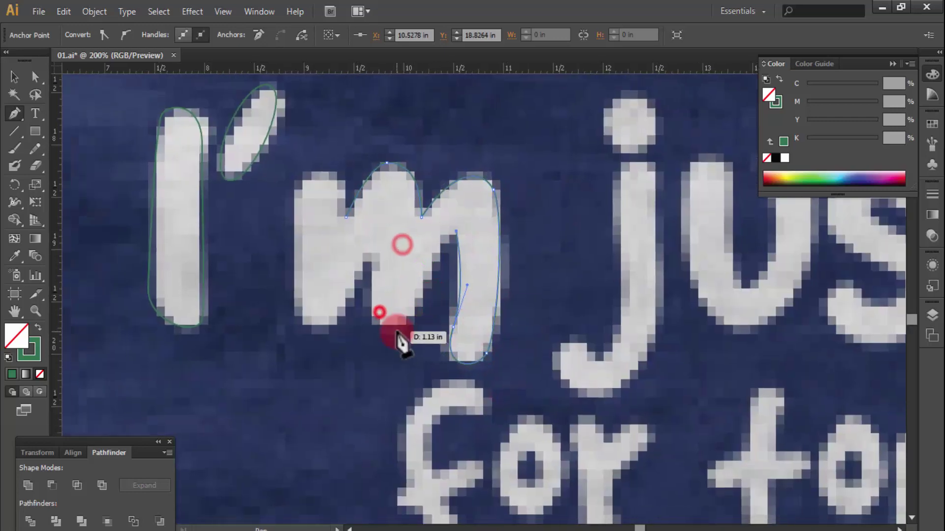
pyautogui.click(369, 263)
pyautogui.moveTo(372, 303); pyautogui.dragTo(340, 300)
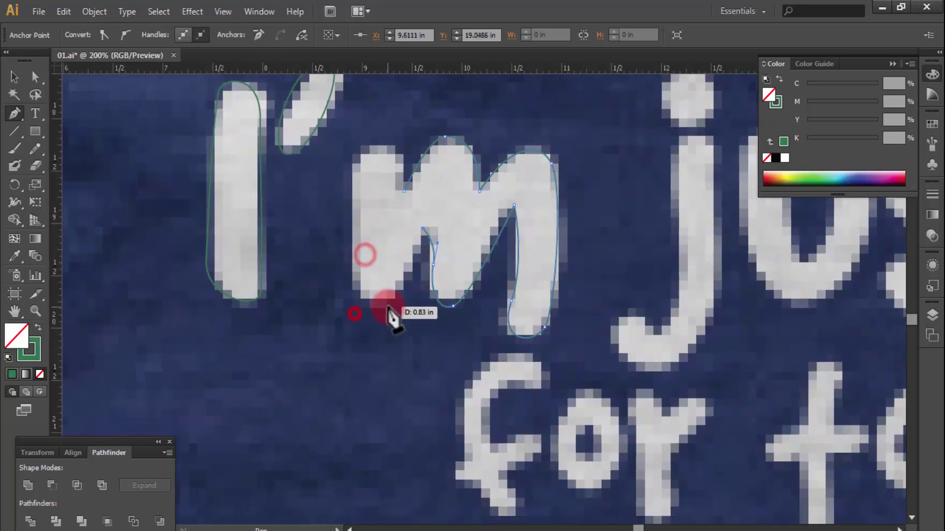
pyautogui.moveTo(345, 260); pyautogui.dragTo(378, 296)
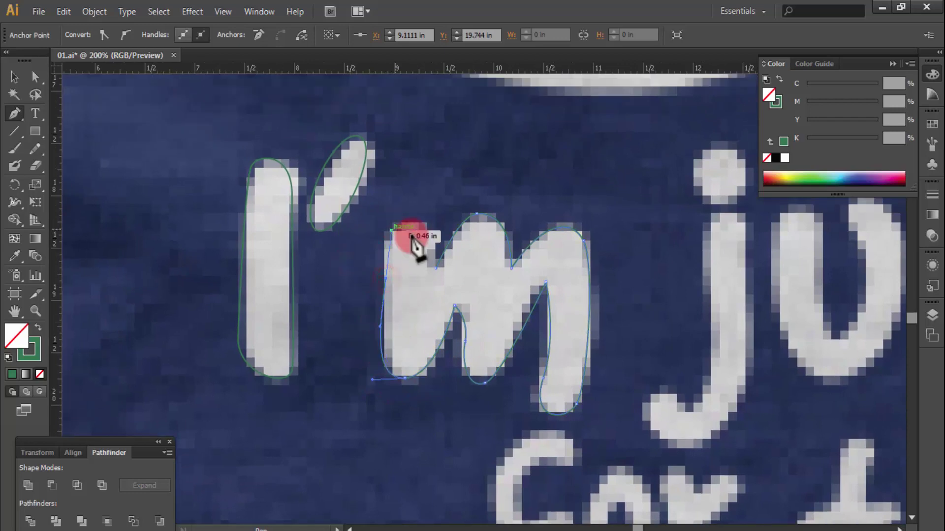
pyautogui.moveTo(390, 241); pyautogui.dragTo(440, 280)
pyautogui.keyDown('ctrl'); pyautogui.click(450, 321); pyautogui.keyUp('ctrl')
pyautogui.moveTo(391, 230)
pyautogui.mouseDown()
pyautogui.moveTo(423, 224)
pyautogui.moveTo(443, 274)
pyautogui.mouseUp()
# Trace a closed outline around the j, including its hook
pyautogui.keyDown('ctrl'); pyautogui.click(479, 302); pyautogui.keyUp('ctrl')
pyautogui.hscroll(5, 506, 320)
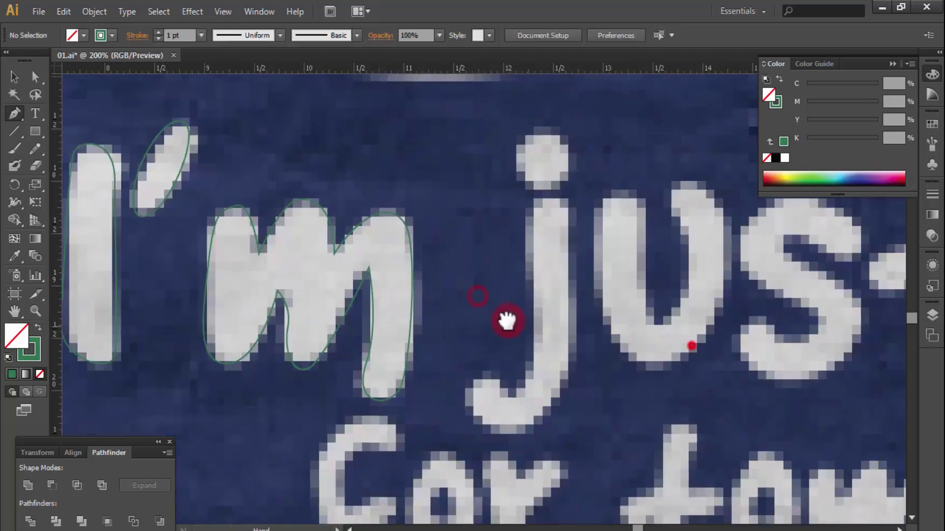
pyautogui.click(503, 203)
pyautogui.moveTo(480, 396); pyautogui.dragTo(458, 420)
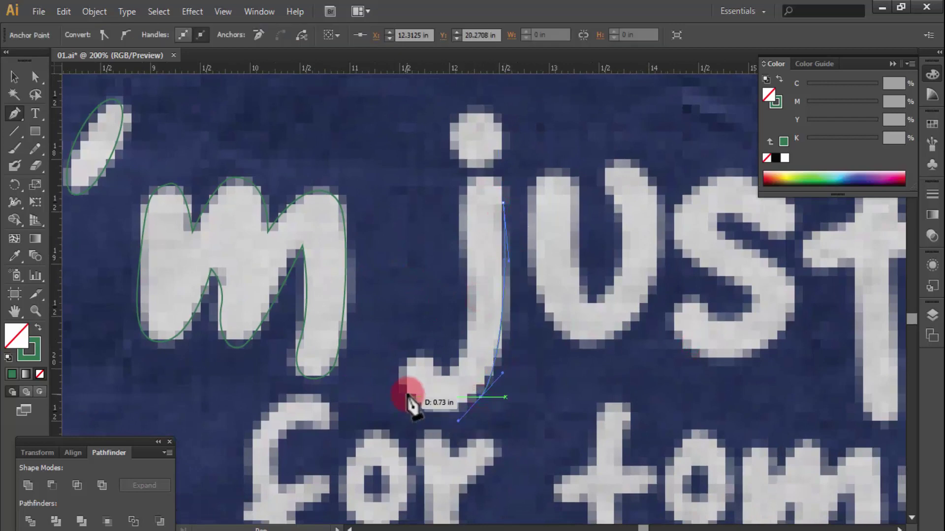
pyautogui.moveTo(404, 387)
pyautogui.mouseDown()
pyautogui.moveTo(433, 362)
pyautogui.moveTo(466, 388)
pyautogui.mouseUp()
pyautogui.moveTo(471, 329); pyautogui.dragTo(470, 340)
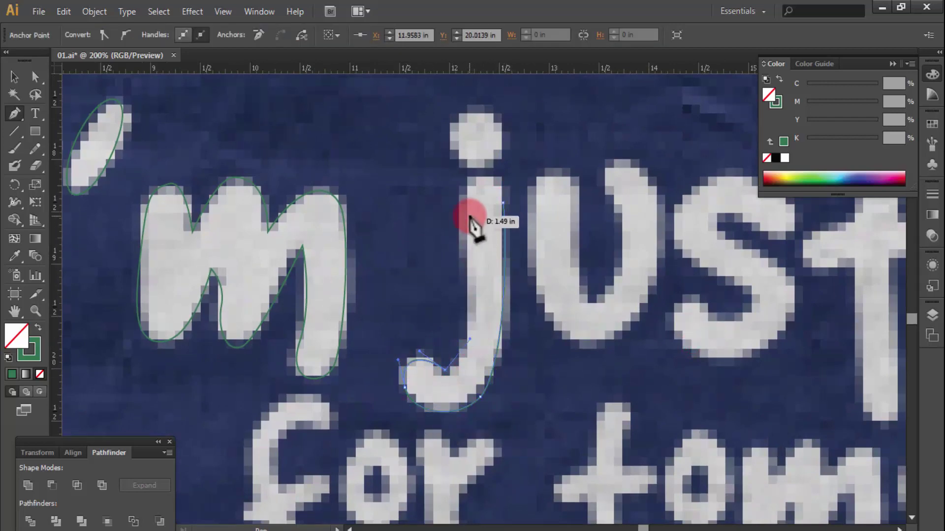
pyautogui.moveTo(465, 212)
pyautogui.mouseDown()
pyautogui.moveTo(458, 192)
pyautogui.moveTo(505, 206)
pyautogui.mouseUp()
# Trace a closed outline around the u's outer and inner contours
pyautogui.moveTo(512, 266); pyautogui.dragTo(523, 190)
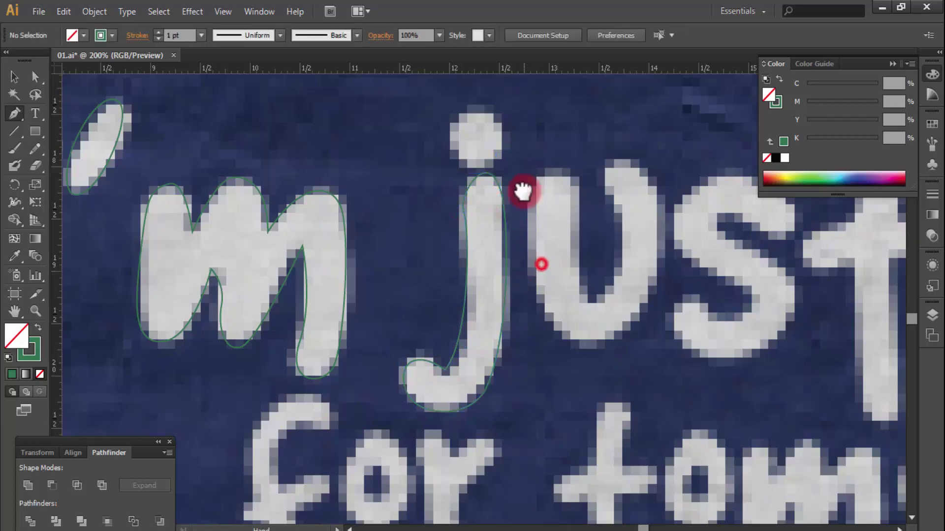
pyautogui.scroll(5, 523, 190)
pyautogui.moveTo(531, 295); pyautogui.dragTo(538, 326)
pyautogui.scroll(-4, 539, 376)
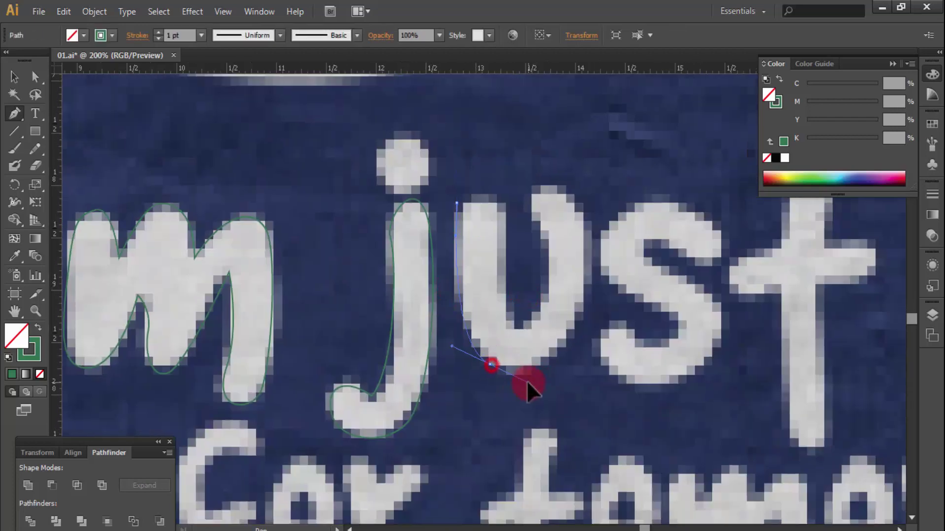
pyautogui.moveTo(527, 380); pyautogui.dragTo(528, 382)
pyautogui.moveTo(587, 284); pyautogui.dragTo(592, 217)
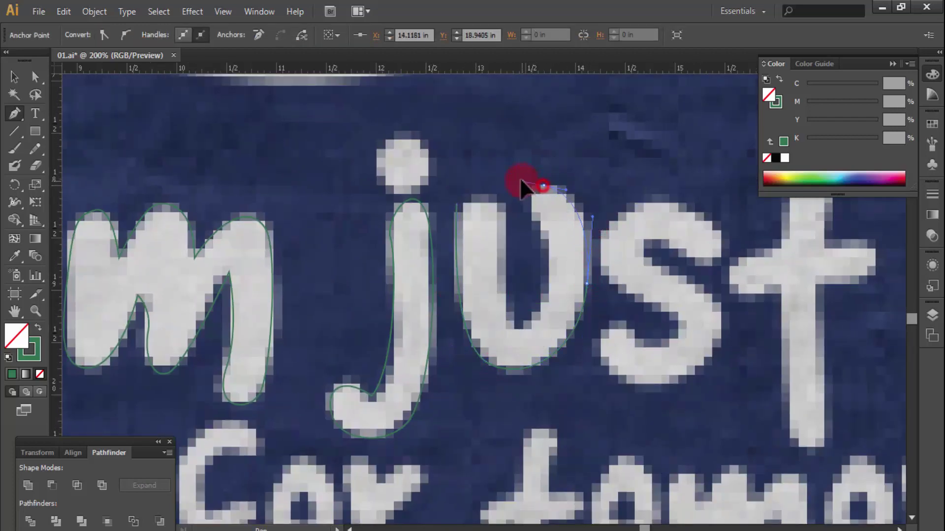
pyautogui.moveTo(522, 187); pyautogui.dragTo(521, 182)
pyautogui.click(544, 238)
pyautogui.moveTo(540, 304); pyautogui.dragTo(539, 304)
pyautogui.moveTo(517, 331); pyautogui.dragTo(494, 335)
pyautogui.moveTo(501, 248)
pyautogui.mouseDown()
pyautogui.moveTo(483, 204)
pyautogui.moveTo(463, 195)
pyautogui.mouseUp()
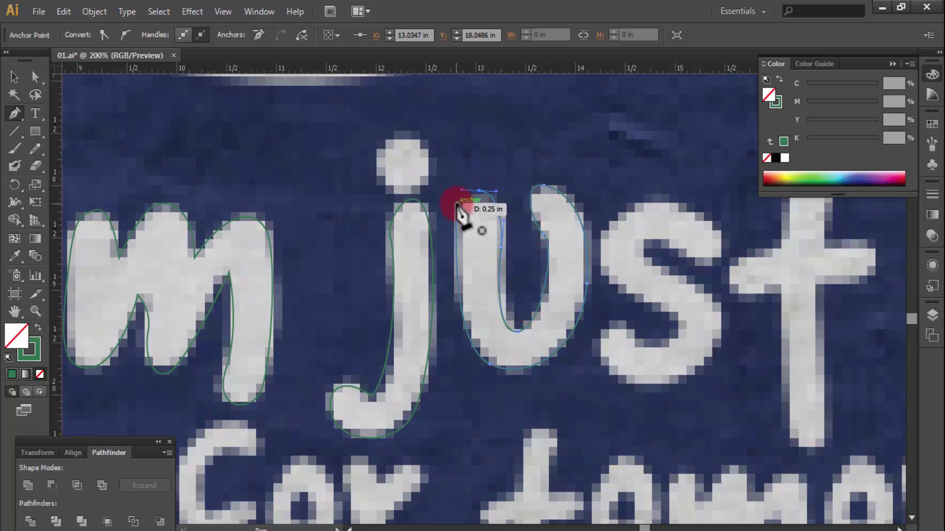
pyautogui.moveTo(467, 227); pyautogui.dragTo(468, 227)
# Trace a closed curved outline around the s
pyautogui.moveTo(581, 261); pyautogui.dragTo(428, 253)
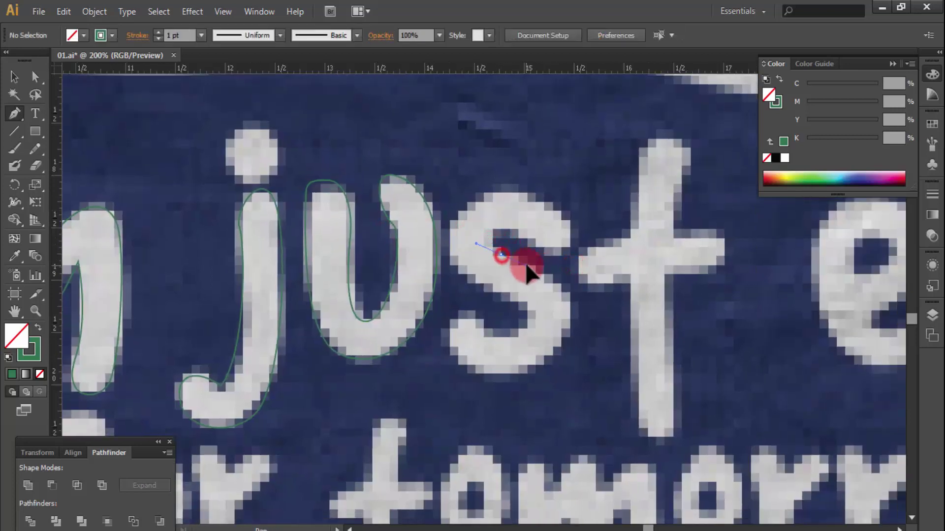
pyautogui.moveTo(526, 265); pyautogui.dragTo(526, 265)
pyautogui.moveTo(568, 308); pyautogui.dragTo(566, 333)
pyautogui.moveTo(486, 378); pyautogui.dragTo(448, 369)
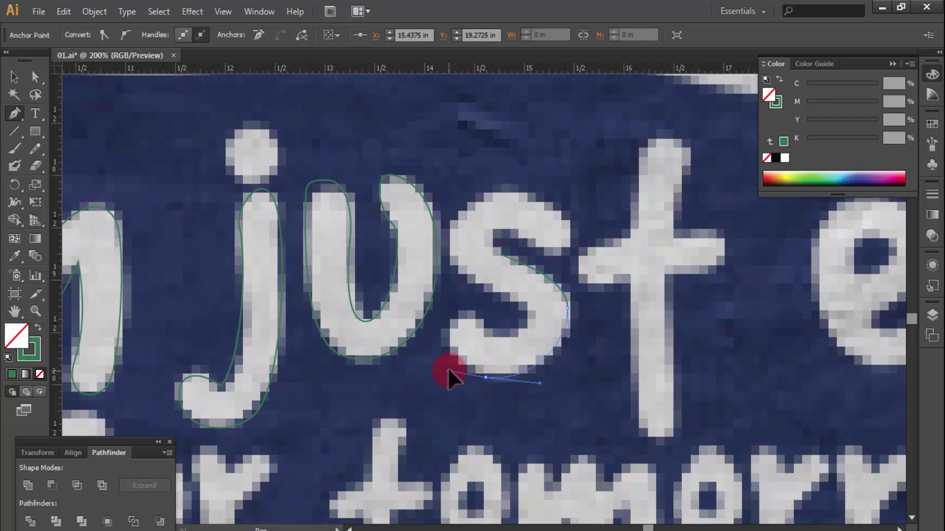
pyautogui.moveTo(455, 315); pyautogui.dragTo(470, 294)
pyautogui.moveTo(519, 329); pyautogui.dragTo(536, 308)
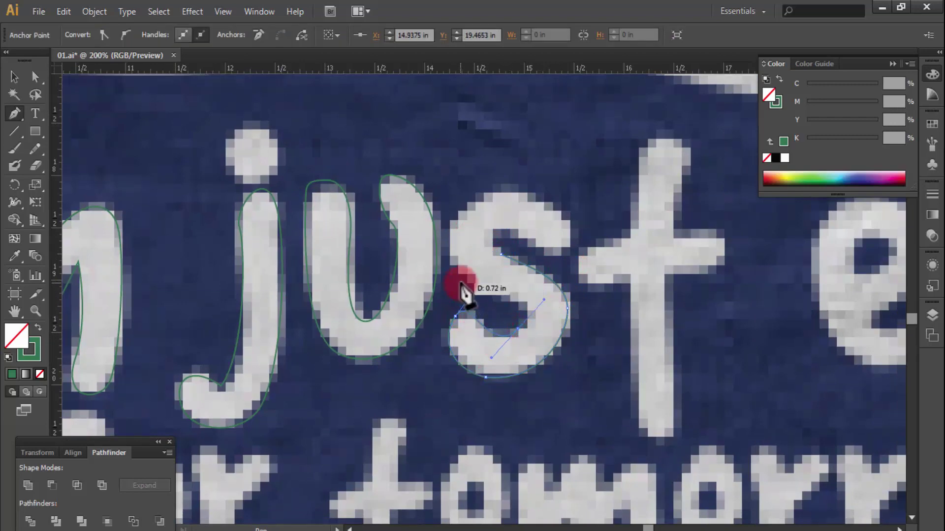
pyautogui.moveTo(462, 285); pyautogui.dragTo(436, 255)
pyautogui.moveTo(485, 188)
pyautogui.mouseDown()
pyautogui.moveTo(489, 199)
pyautogui.moveTo(520, 173)
pyautogui.mouseUp()
pyautogui.moveTo(568, 227); pyautogui.dragTo(580, 243)
pyautogui.click(526, 243)
pyautogui.moveTo(496, 241); pyautogui.dragTo(498, 252)
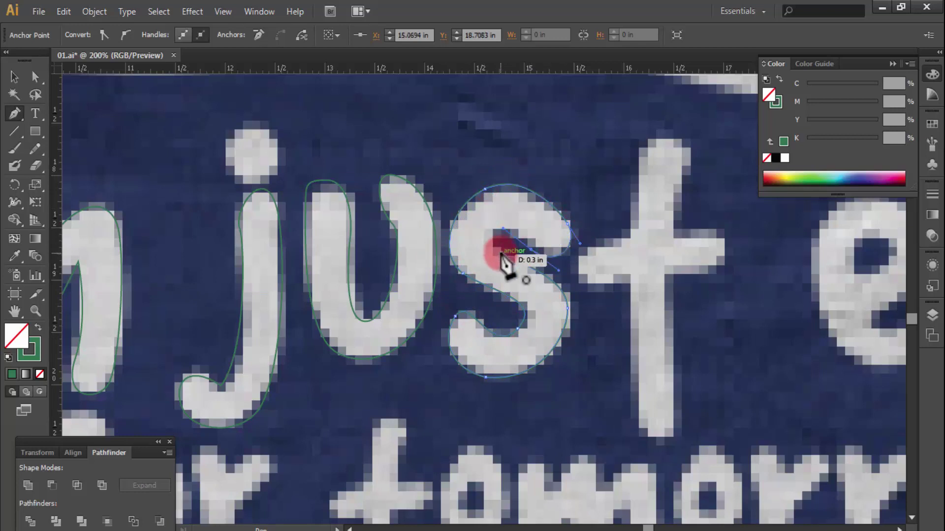
pyautogui.click(506, 252)
# Trace the t of 'just' around its base, crossbar and top
pyautogui.moveTo(631, 295); pyautogui.dragTo(499, 283)
pyautogui.click(497, 276)
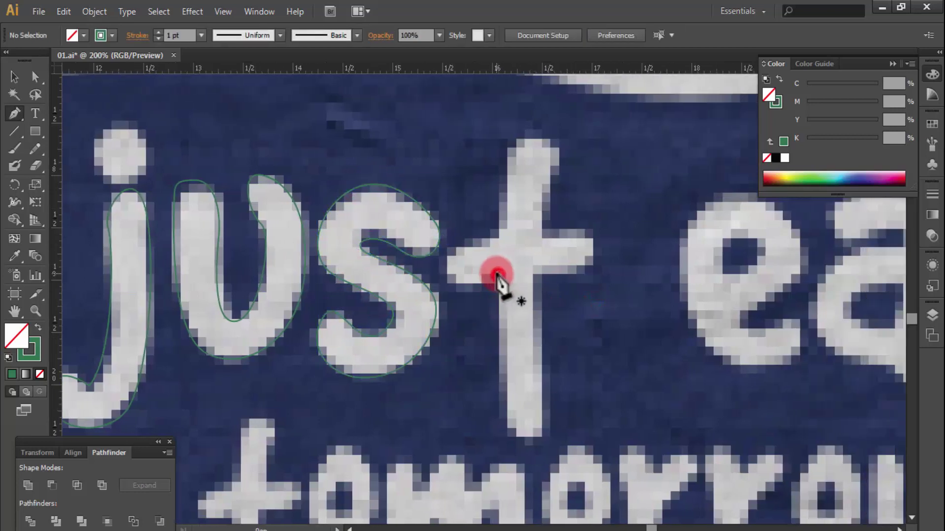
pyautogui.moveTo(525, 436); pyautogui.dragTo(546, 431)
pyautogui.moveTo(544, 384); pyautogui.dragTo(539, 333)
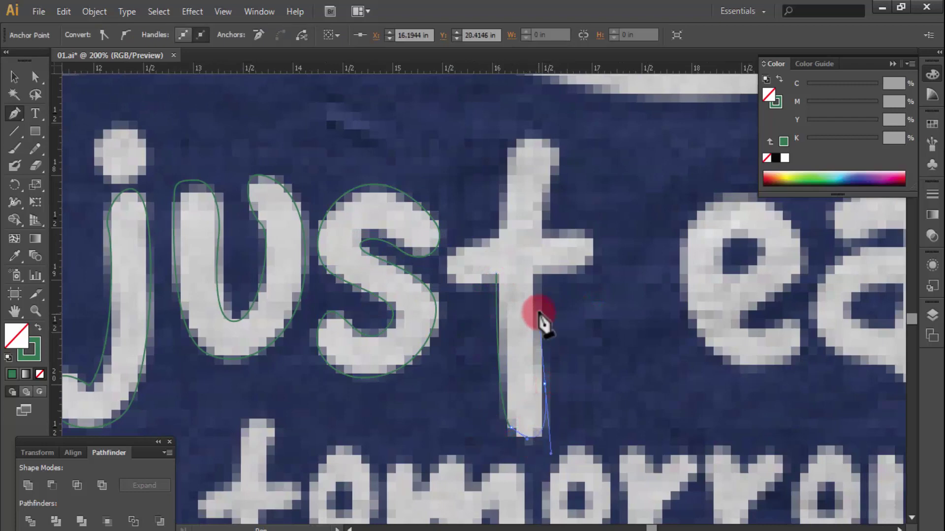
pyautogui.click(533, 273)
pyautogui.moveTo(593, 256)
pyautogui.mouseDown()
pyautogui.moveTo(596, 241)
pyautogui.moveTo(516, 242)
pyautogui.mouseUp()
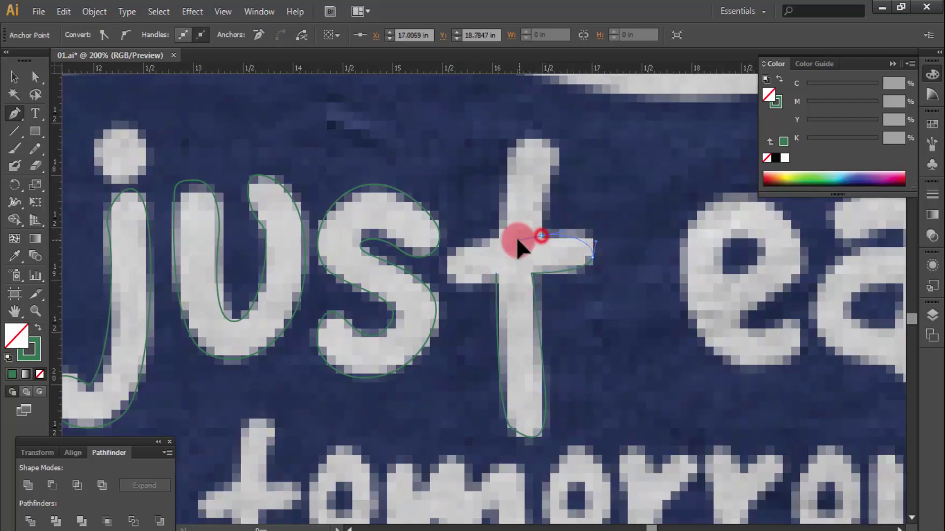
pyautogui.moveTo(550, 137); pyautogui.dragTo(532, 131)
pyautogui.moveTo(505, 181); pyautogui.dragTo(500, 209)
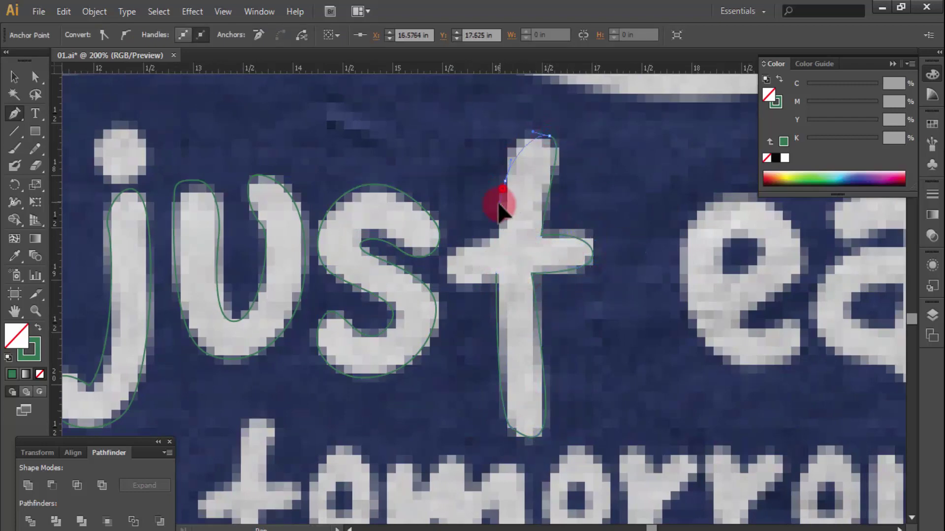
pyautogui.click(497, 239)
pyautogui.hscroll(-1, 477, 274)
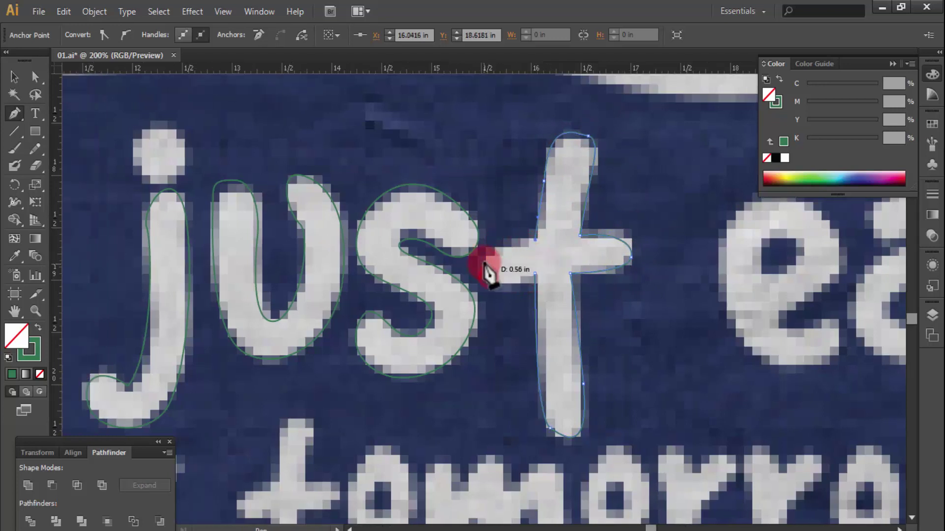
pyautogui.moveTo(487, 266)
pyautogui.mouseDown()
pyautogui.moveTo(512, 300)
pyautogui.moveTo(533, 275)
pyautogui.mouseUp()
# Close the t outline, then trace a closed outline around the e and deselect it
pyautogui.moveTo(639, 280); pyautogui.dragTo(433, 280)
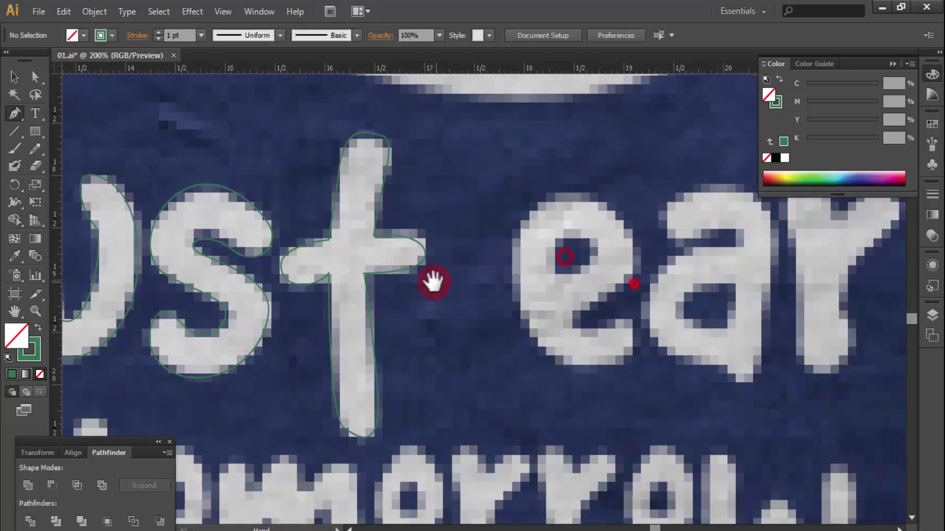
pyautogui.click(561, 281)
pyautogui.moveTo(599, 245); pyautogui.dragTo(557, 243)
pyautogui.moveTo(560, 281)
pyautogui.mouseDown()
pyautogui.moveTo(565, 295)
pyautogui.moveTo(626, 325)
pyautogui.moveTo(534, 339)
pyautogui.moveTo(496, 265)
pyautogui.mouseUp()
pyautogui.moveTo(557, 190); pyautogui.dragTo(593, 175)
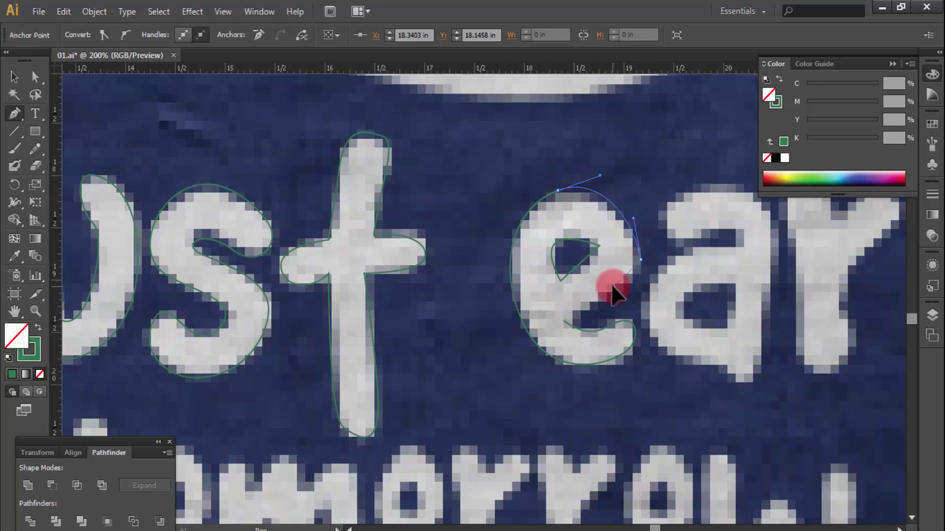
pyautogui.moveTo(566, 324); pyautogui.dragTo(538, 317)
pyautogui.hotkey('ctrl', 'shift', 'a')
# Trace a closed outline around the a of 'early', including its inner bowl
pyautogui.moveTo(790, 302); pyautogui.dragTo(615, 283)
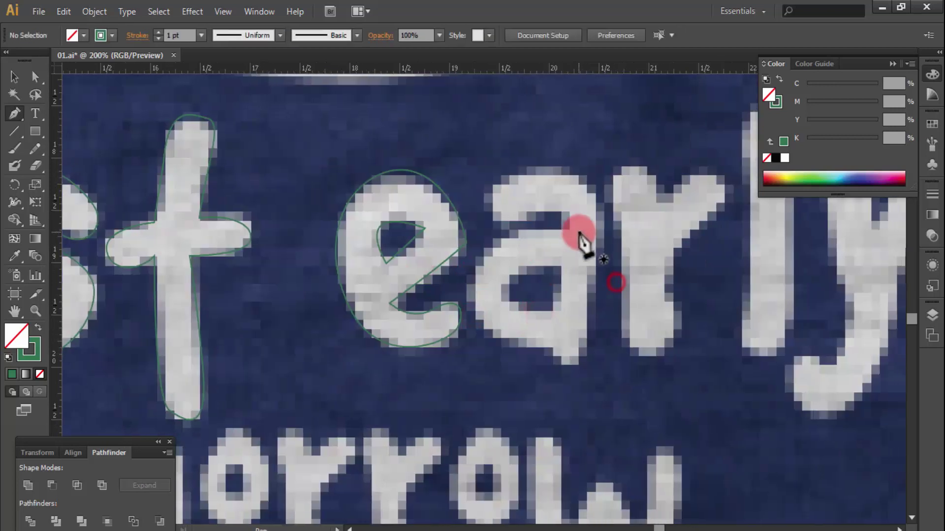
pyautogui.moveTo(568, 228); pyautogui.dragTo(472, 281)
pyautogui.moveTo(457, 334); pyautogui.dragTo(468, 332)
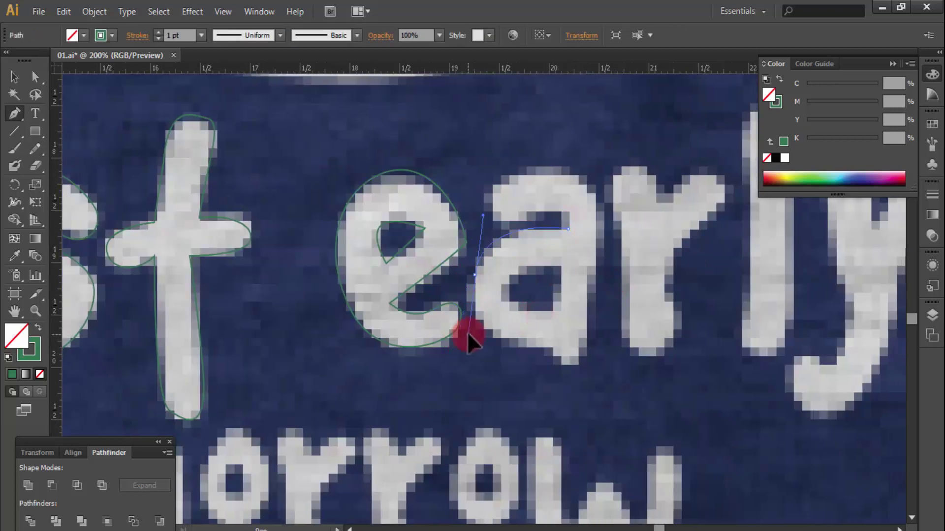
pyautogui.moveTo(551, 350); pyautogui.dragTo(599, 303)
pyautogui.scroll(2, 597, 246)
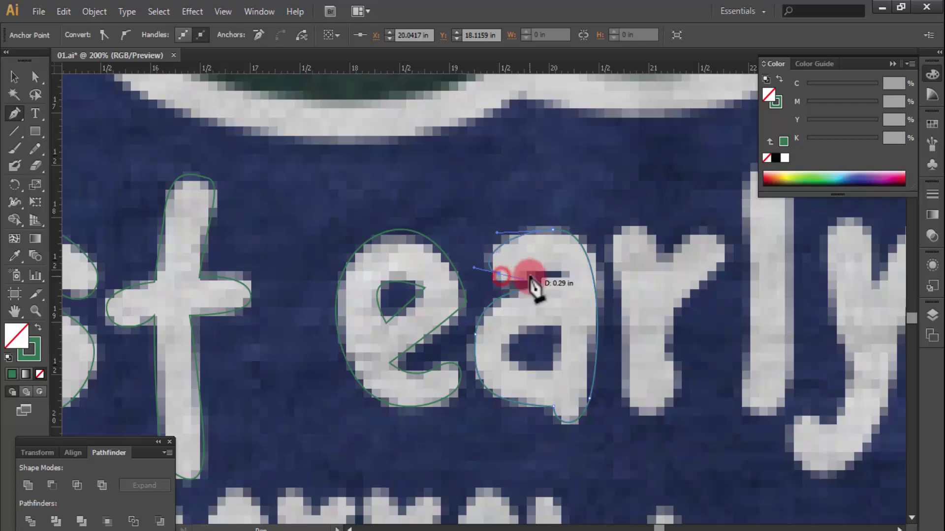
pyautogui.keyDown('ctrl'); pyautogui.click(494, 260); pyautogui.keyUp('ctrl')
pyautogui.moveTo(528, 269)
pyautogui.mouseDown()
pyautogui.moveTo(565, 260)
pyautogui.moveTo(571, 306)
pyautogui.mouseUp()
pyautogui.moveTo(628, 320); pyautogui.dragTo(618, 277)
pyautogui.click(549, 278)
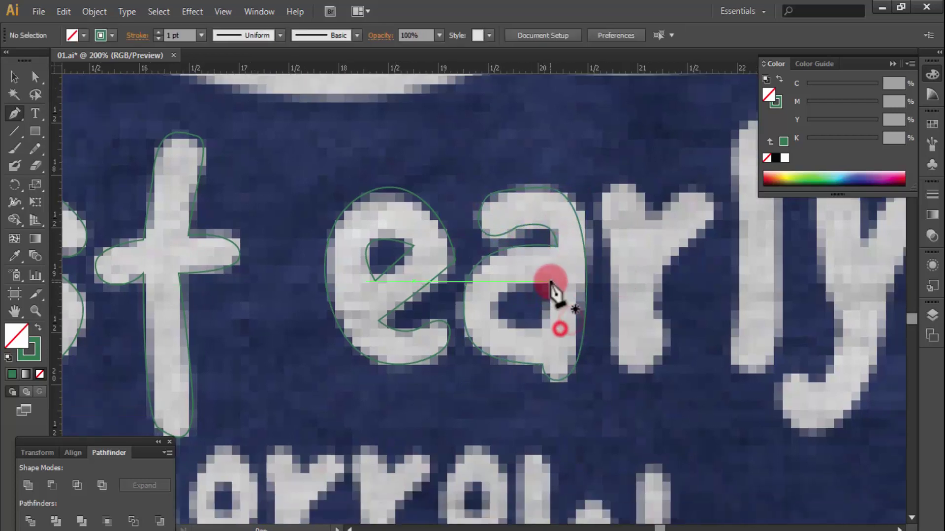
pyautogui.moveTo(541, 336); pyautogui.dragTo(487, 310)
pyautogui.moveTo(551, 281)
pyautogui.mouseDown()
pyautogui.moveTo(572, 290)
pyautogui.moveTo(439, 280)
pyautogui.mouseUp()
# Trace a closed outline around the r of 'early'
pyautogui.click(488, 207)
pyautogui.moveTo(460, 166); pyautogui.dragTo(475, 168)
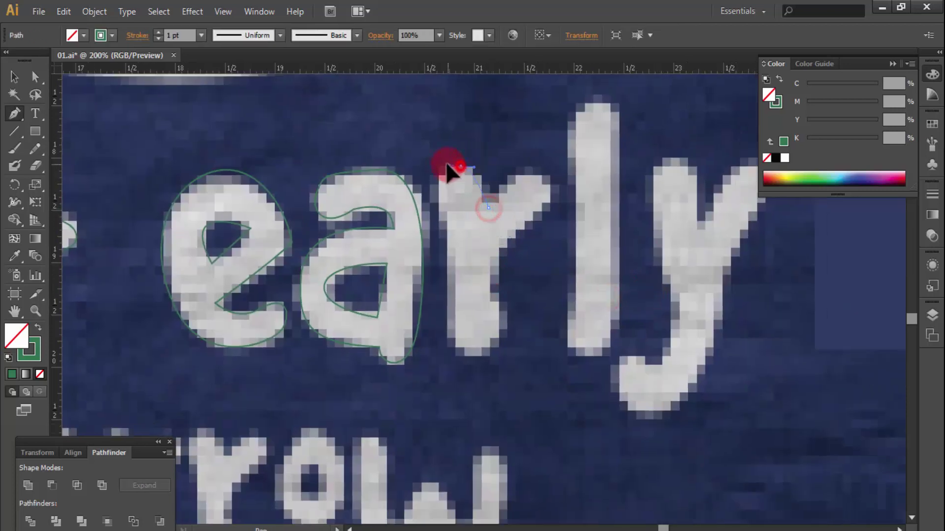
pyautogui.click(443, 208)
pyautogui.click(449, 256)
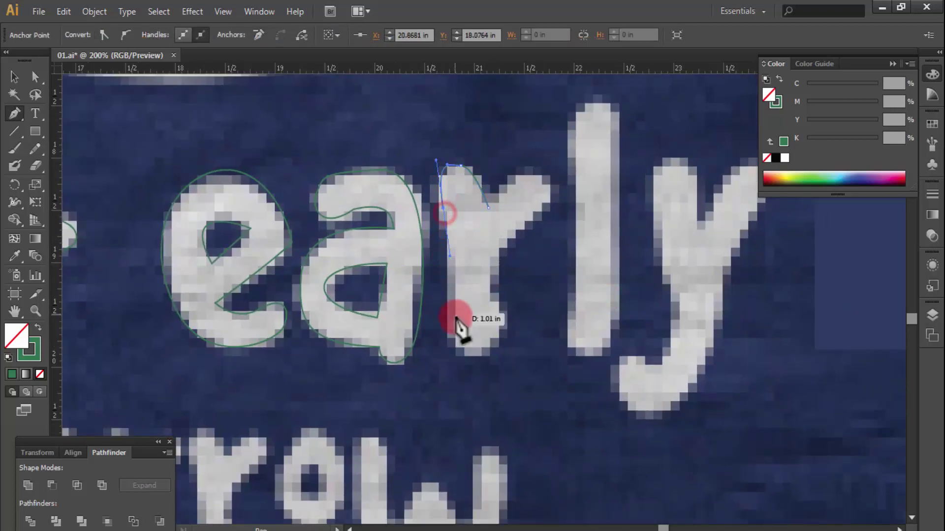
pyautogui.moveTo(449, 342); pyautogui.dragTo(465, 359)
pyautogui.moveTo(497, 307)
pyautogui.mouseDown()
pyautogui.moveTo(495, 264)
pyautogui.moveTo(523, 217)
pyautogui.mouseUp()
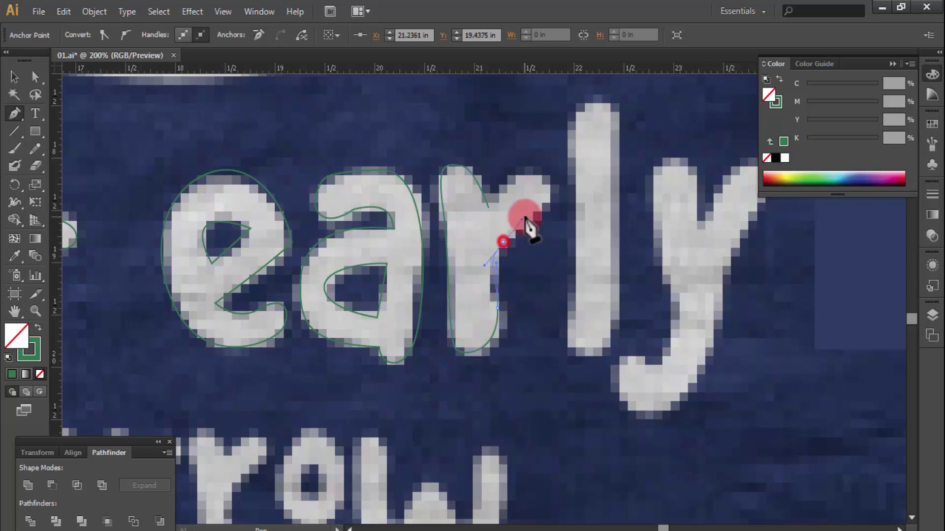
pyautogui.moveTo(549, 175); pyautogui.dragTo(537, 163)
pyautogui.click(490, 207)
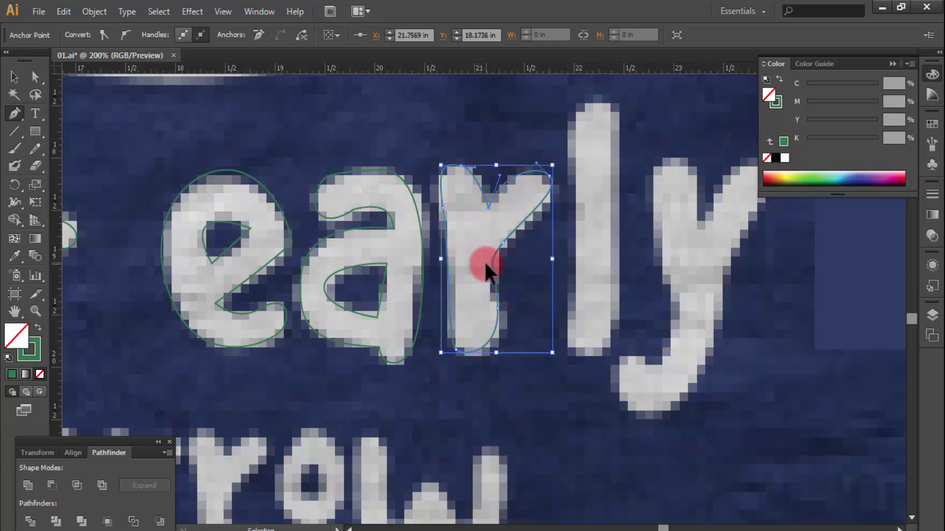
# Trace a closed outline around the l of 'early'
pyautogui.hscroll(5, 485, 262)
pyautogui.click(433, 141)
pyautogui.moveTo(433, 354); pyautogui.dragTo(437, 337)
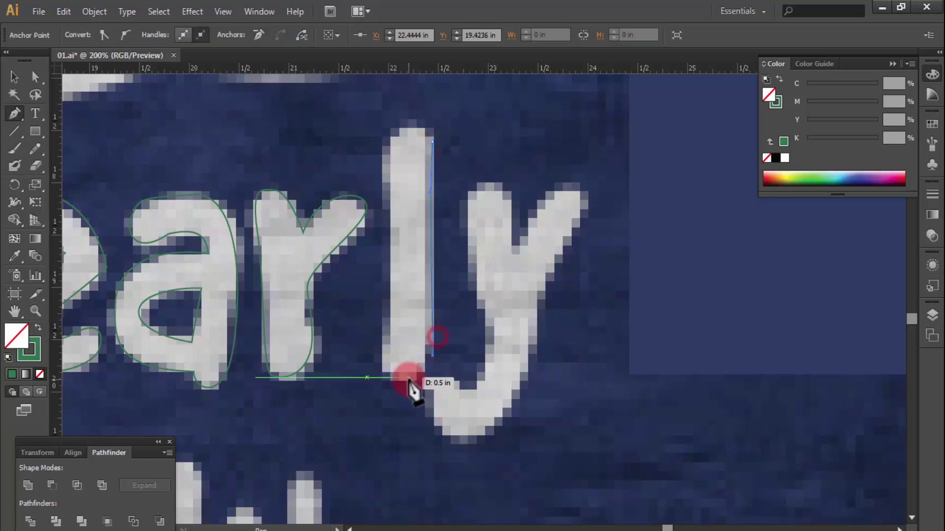
pyautogui.moveTo(410, 383); pyautogui.dragTo(381, 338)
pyautogui.click(391, 263)
pyautogui.moveTo(393, 205); pyautogui.dragTo(397, 258)
pyautogui.click(387, 186)
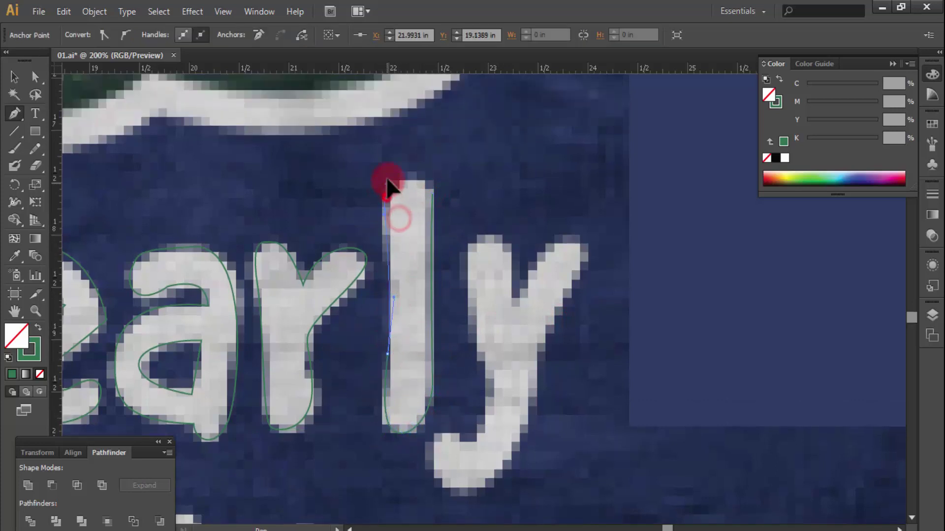
pyautogui.click(431, 194)
# Trace the y outline from its inner crotch around the tail and up the left arm
pyautogui.moveTo(486, 243); pyautogui.dragTo(456, 206)
pyautogui.click(485, 271)
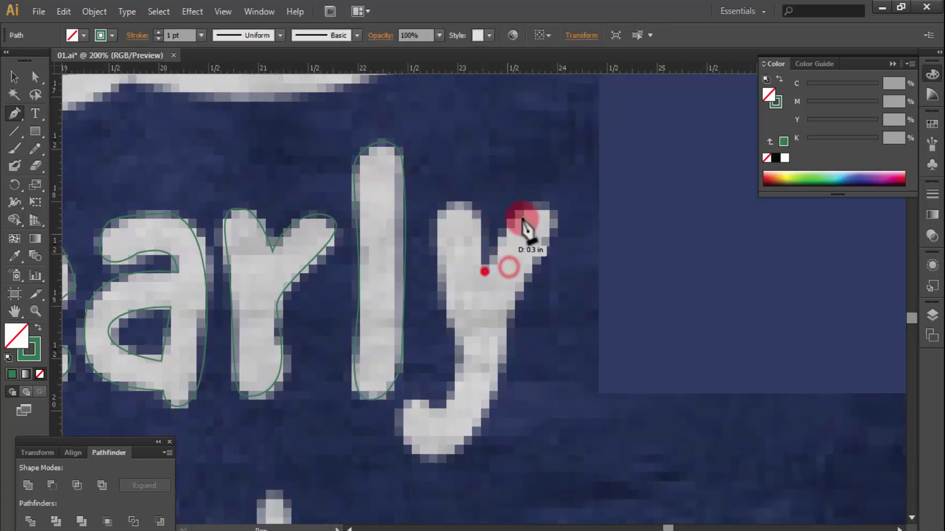
pyautogui.moveTo(538, 205); pyautogui.dragTo(570, 201)
pyautogui.moveTo(521, 303); pyautogui.dragTo(527, 315)
pyautogui.scroll(-3, 474, 260)
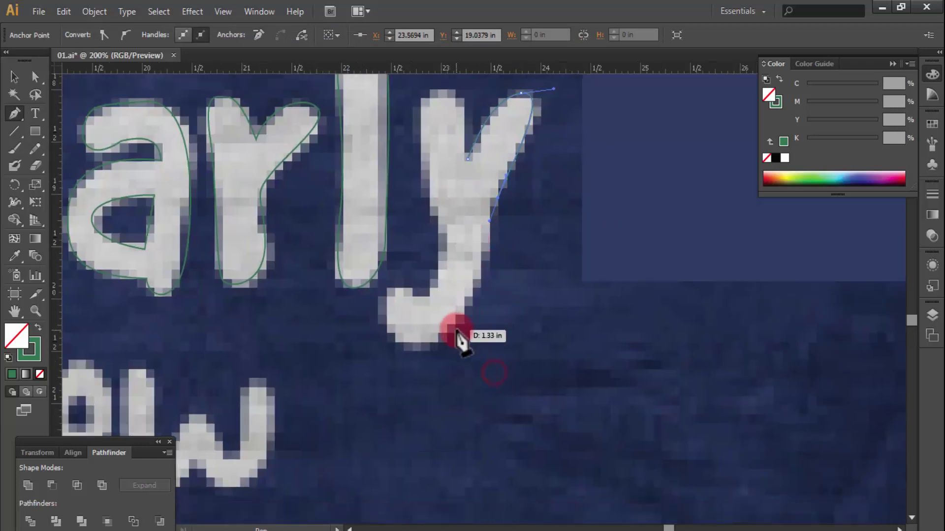
pyautogui.moveTo(453, 331)
pyautogui.mouseDown()
pyautogui.moveTo(407, 375)
pyautogui.moveTo(399, 322)
pyautogui.moveTo(443, 327)
pyautogui.mouseUp()
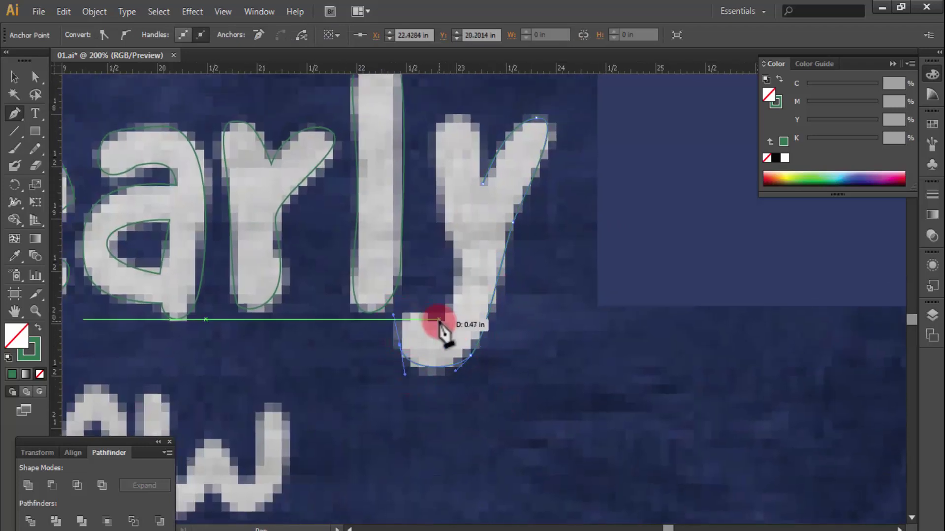
pyautogui.click(473, 280)
pyautogui.moveTo(443, 205); pyautogui.dragTo(447, 215)
pyautogui.moveTo(439, 147); pyautogui.dragTo(439, 273)
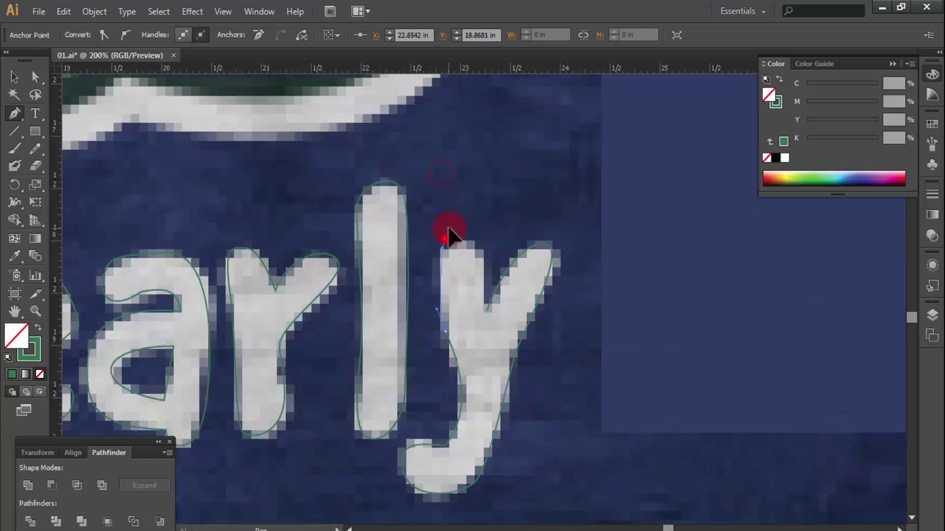
pyautogui.moveTo(448, 231); pyautogui.dragTo(454, 225)
# Close the y outline and zoom to 300% on the w of 'tomorrow'
pyautogui.keyDown('ctrl'); pyautogui.click(559, 348); pyautogui.keyUp('ctrl')
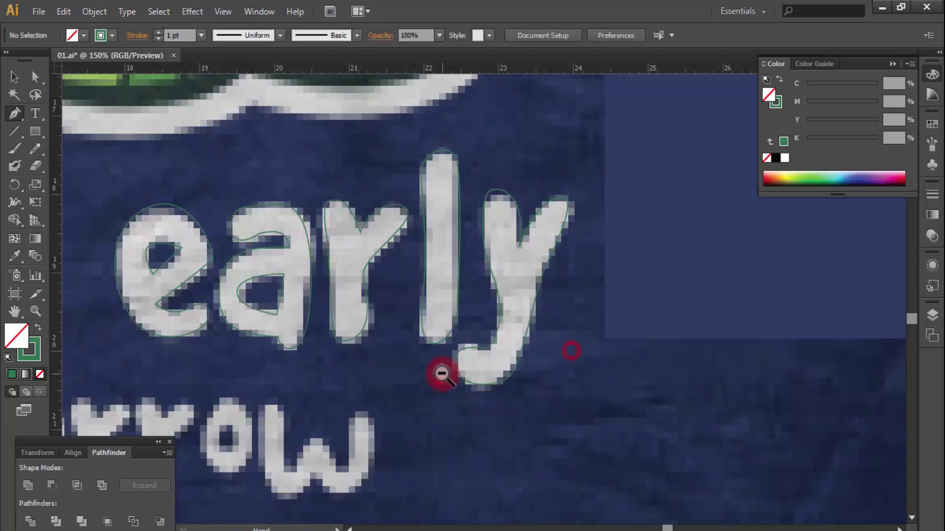
pyautogui.moveTo(438, 373); pyautogui.dragTo(673, 314)
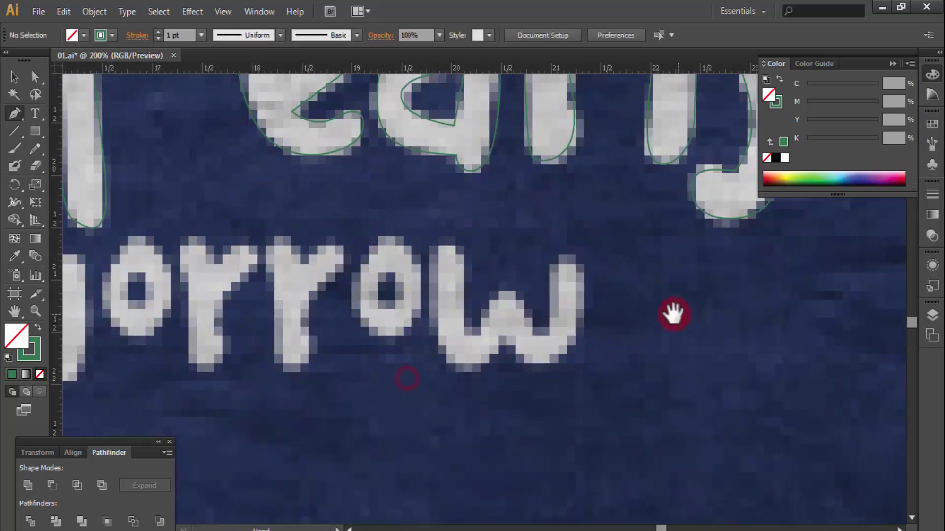
pyautogui.keyDown('ctrl'); pyautogui.click(527, 317); pyautogui.keyUp('ctrl')
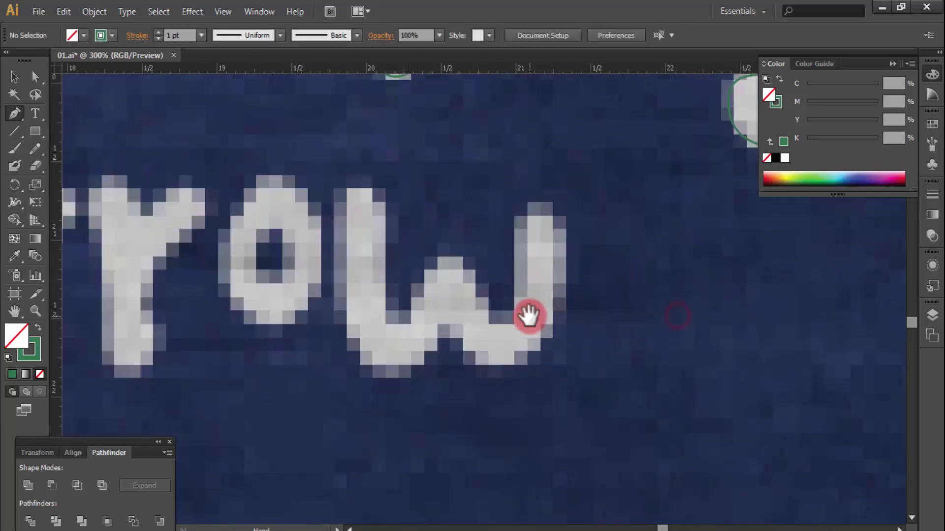
# Trace a closed outline around the final w of 'tomorrow'
pyautogui.click(380, 210)
pyautogui.moveTo(399, 324); pyautogui.dragTo(420, 295)
pyautogui.moveTo(446, 256); pyautogui.dragTo(465, 252)
pyautogui.moveTo(492, 322); pyautogui.dragTo(499, 323)
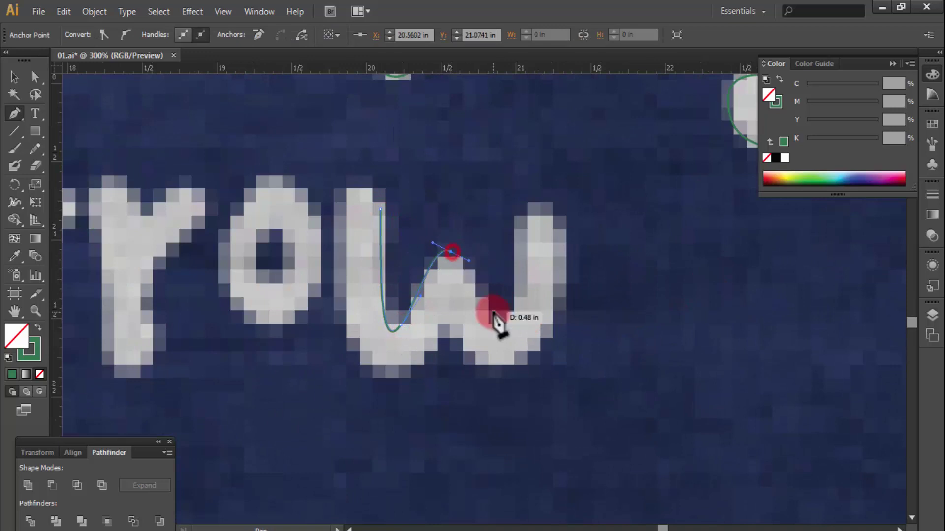
pyautogui.moveTo(525, 203); pyautogui.dragTo(541, 198)
pyautogui.moveTo(567, 298)
pyautogui.mouseDown()
pyautogui.moveTo(549, 367)
pyautogui.moveTo(573, 315)
pyautogui.mouseUp()
pyautogui.moveTo(464, 276); pyautogui.dragTo(433, 219)
pyautogui.click(437, 320)
pyautogui.moveTo(436, 319)
pyautogui.mouseDown()
pyautogui.moveTo(380, 295)
pyautogui.moveTo(359, 205)
pyautogui.moveTo(397, 295)
pyautogui.mouseUp()
pyautogui.moveTo(384, 246)
pyautogui.mouseDown()
pyautogui.moveTo(393, 235)
pyautogui.moveTo(384, 227)
pyautogui.mouseUp()
pyautogui.moveTo(431, 277); pyautogui.dragTo(433, 279)
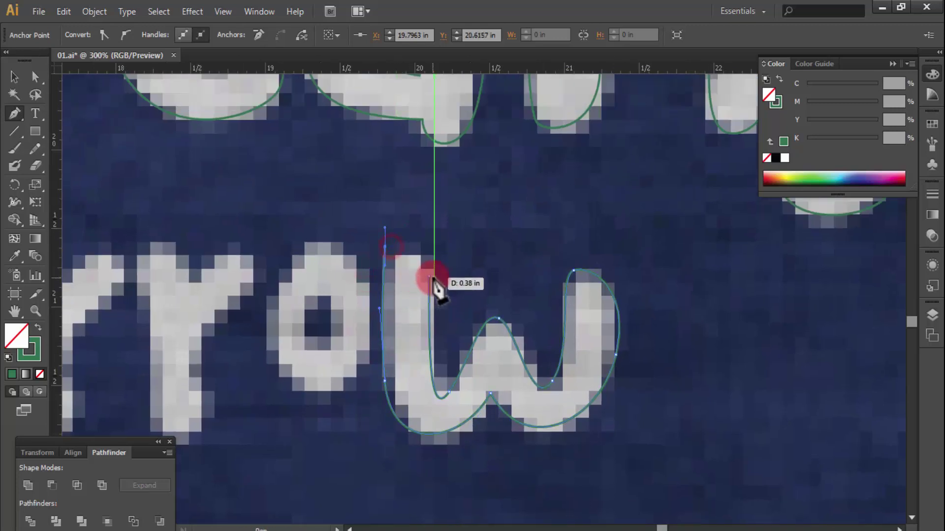
# Trace a closed outline around the outside of the final o
pyautogui.moveTo(397, 316); pyautogui.dragTo(532, 299)
pyautogui.moveTo(495, 269); pyautogui.dragTo(501, 329)
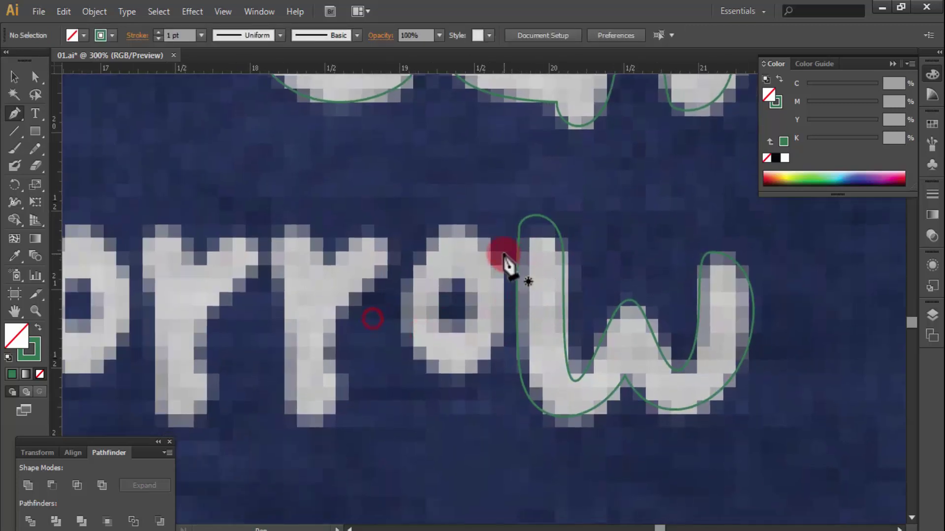
pyautogui.moveTo(418, 365); pyautogui.dragTo(370, 329)
pyautogui.hotkey('ctrl', 'z')
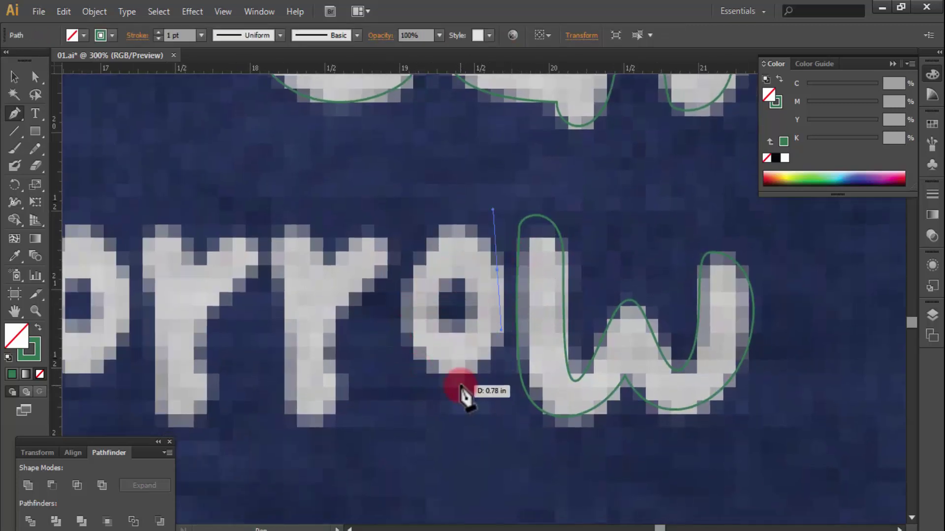
pyautogui.moveTo(460, 385); pyautogui.dragTo(433, 391)
pyautogui.moveTo(406, 297); pyautogui.dragTo(417, 228)
pyautogui.click(497, 271)
# Trace a separate closed outline around the o's inner hole
pyautogui.moveTo(519, 347); pyautogui.dragTo(519, 349)
pyautogui.click(471, 282)
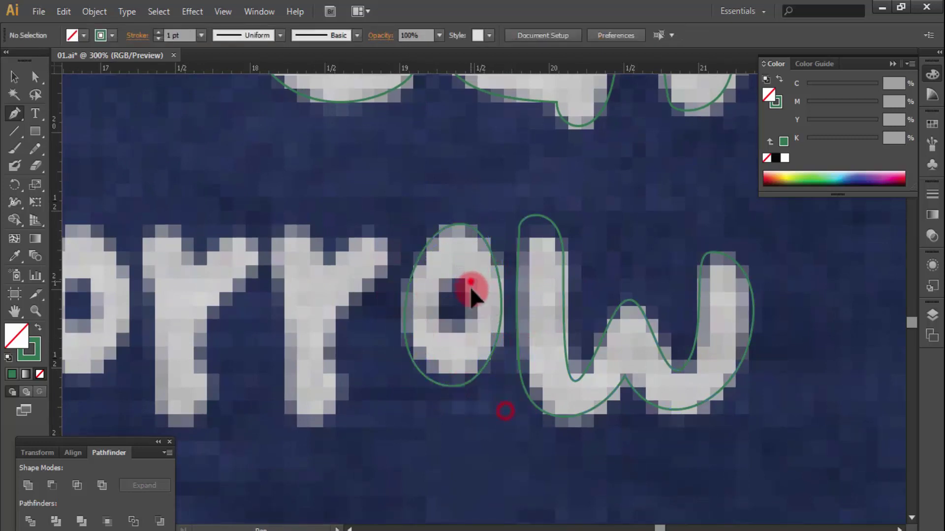
pyautogui.moveTo(451, 328); pyautogui.dragTo(436, 312)
pyautogui.moveTo(470, 281); pyautogui.dragTo(486, 295)
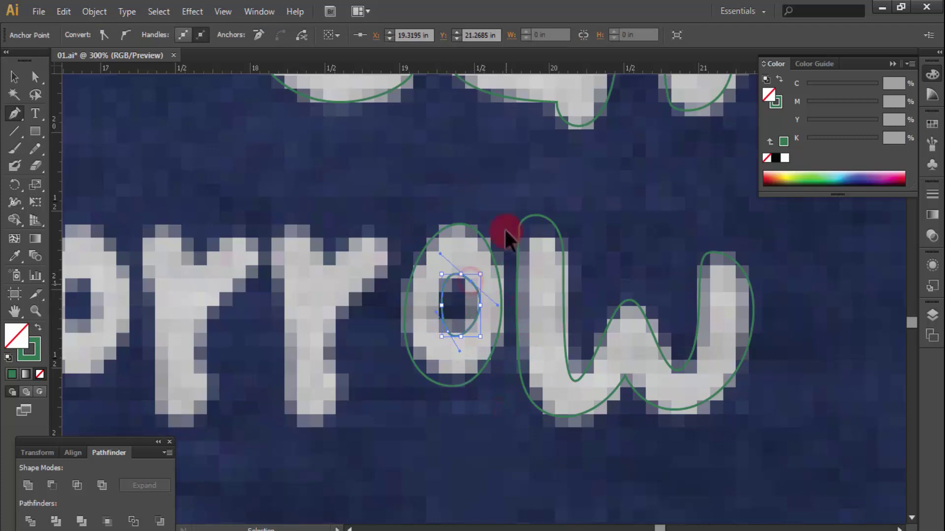
pyautogui.moveTo(374, 269); pyautogui.dragTo(552, 253)
pyautogui.click(520, 298)
# Remove the stray anchor and trace a closed outline around the r before the final o
pyautogui.hotkey('ctrl', 'z')
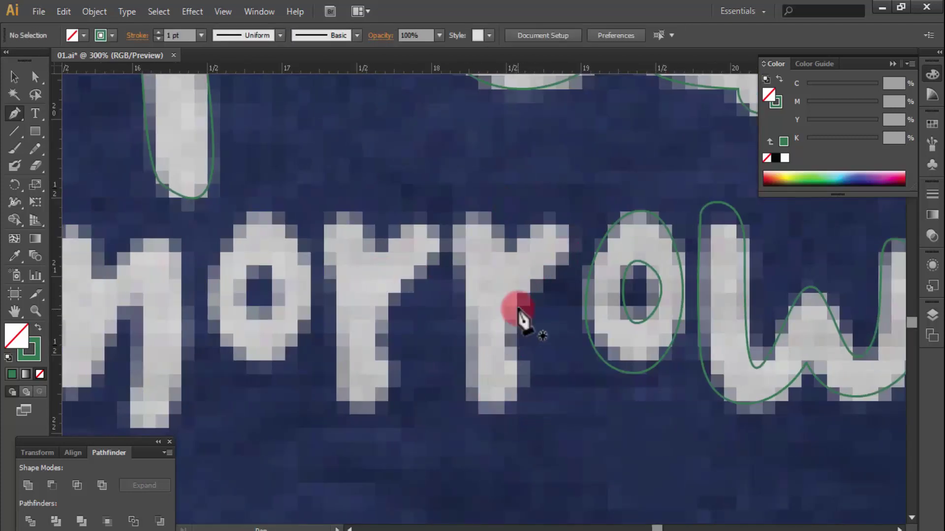
pyautogui.moveTo(514, 407); pyautogui.dragTo(506, 422)
pyautogui.moveTo(467, 353); pyautogui.dragTo(469, 274)
pyautogui.moveTo(458, 220)
pyautogui.mouseDown()
pyautogui.moveTo(468, 197)
pyautogui.moveTo(511, 253)
pyautogui.mouseUp()
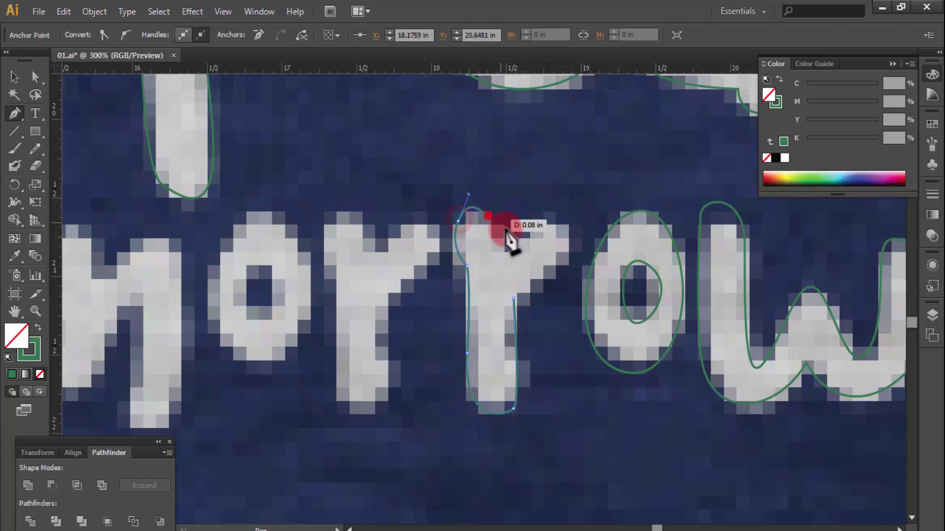
pyautogui.moveTo(559, 217); pyautogui.dragTo(565, 232)
pyautogui.moveTo(542, 287); pyautogui.dragTo(546, 291)
pyautogui.click(514, 298)
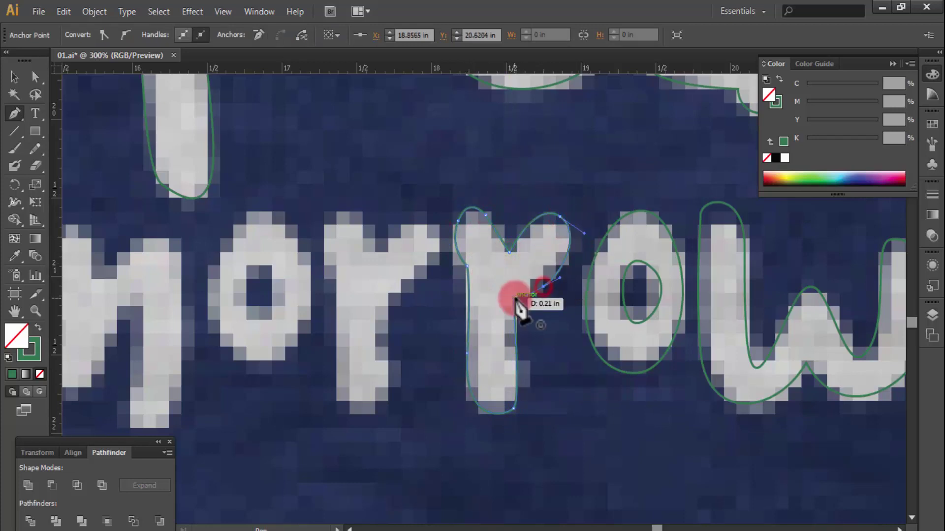
pyautogui.keyDown('ctrl'); pyautogui.click(512, 301); pyautogui.keyUp('ctrl')
# Start the m outline at its leg bottom and trace up over its first hump
pyautogui.moveTo(447, 316); pyautogui.dragTo(546, 320)
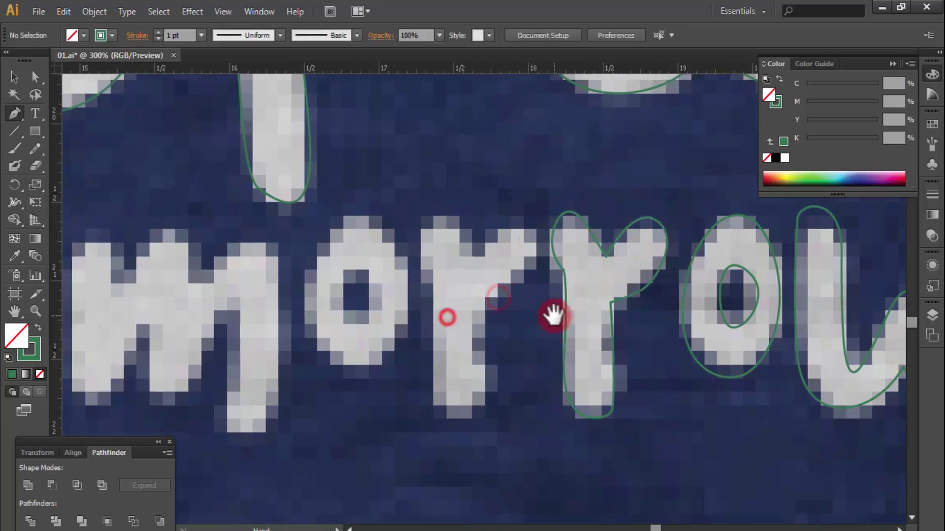
pyautogui.moveTo(534, 260); pyautogui.dragTo(512, 295)
pyautogui.hscroll(-5, 481, 267)
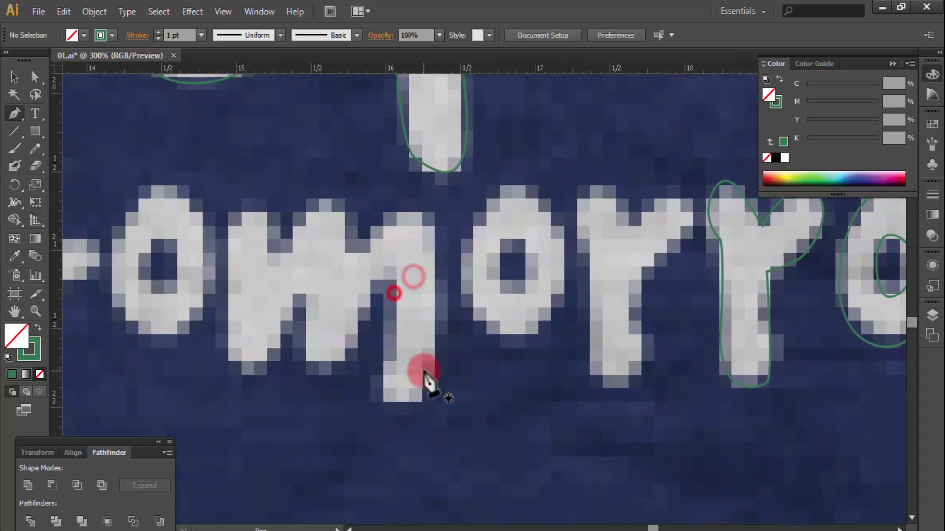
pyautogui.moveTo(428, 386); pyautogui.dragTo(440, 340)
pyautogui.moveTo(365, 252); pyautogui.dragTo(342, 258)
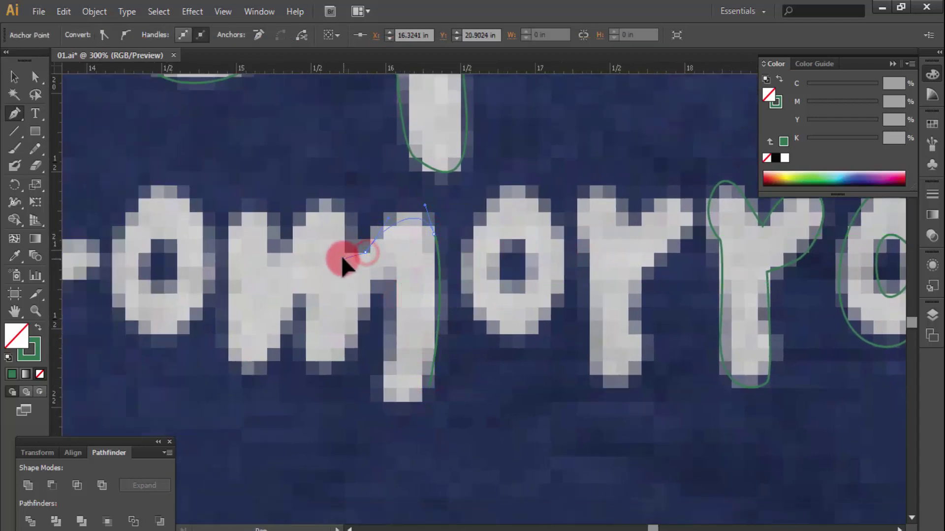
pyautogui.moveTo(342, 203); pyautogui.dragTo(319, 207)
pyautogui.hscroll(-5, 320, 209)
# Finish and close the m outline down its right leg, then zoom out to check
pyautogui.moveTo(455, 264)
pyautogui.mouseDown()
pyautogui.moveTo(460, 274)
pyautogui.moveTo(437, 280)
pyautogui.mouseUp()
pyautogui.moveTo(394, 256)
pyautogui.mouseDown()
pyautogui.moveTo(389, 406)
pyautogui.moveTo(446, 364)
pyautogui.mouseUp()
pyautogui.moveTo(461, 320)
pyautogui.mouseDown()
pyautogui.moveTo(466, 380)
pyautogui.moveTo(522, 375)
pyautogui.mouseUp()
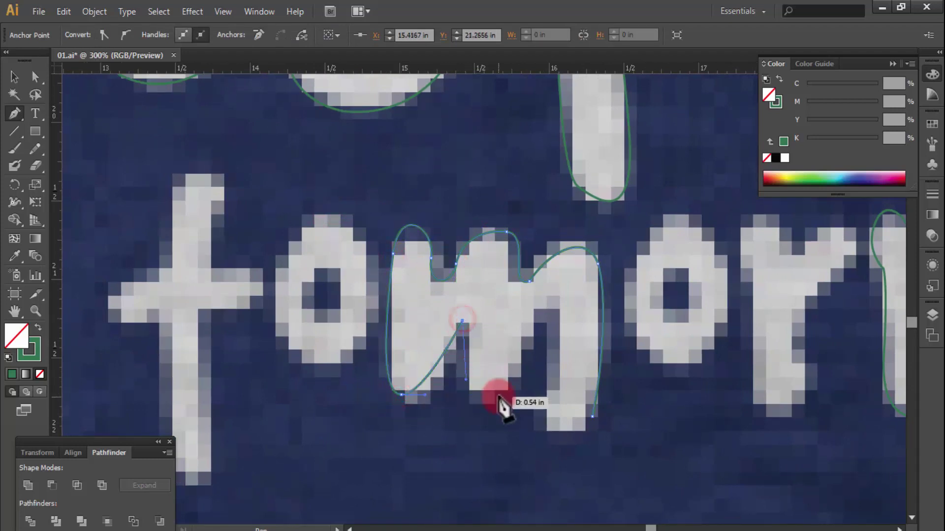
pyautogui.click(532, 308)
pyautogui.click(559, 320)
pyautogui.click(559, 348)
pyautogui.moveTo(545, 427); pyautogui.dragTo(566, 436)
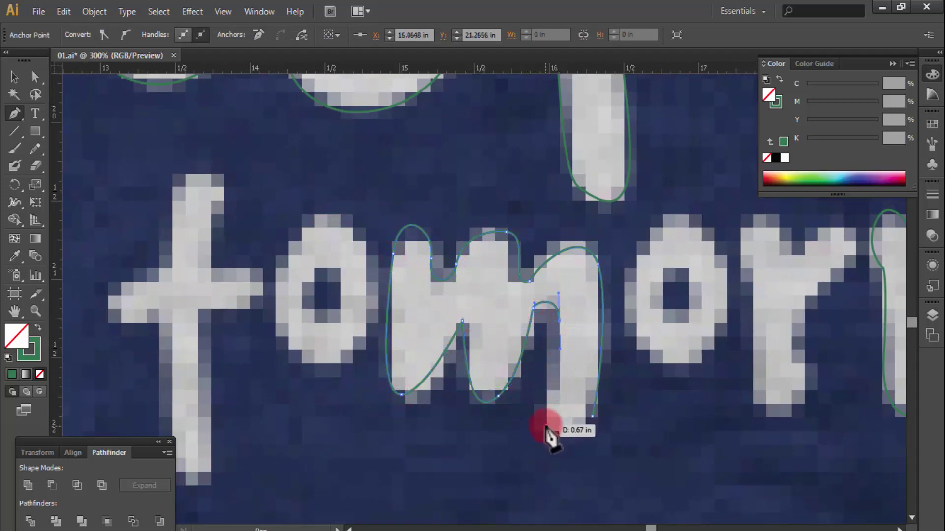
pyautogui.click(597, 394)
pyautogui.keyDown('ctrl'); pyautogui.click(671, 381); pyautogui.keyUp('ctrl')
pyautogui.keyDown('ctrl'); pyautogui.keyDown('alt'); pyautogui.click(567, 330); pyautogui.keyUp('alt'); pyautogui.keyUp('ctrl')
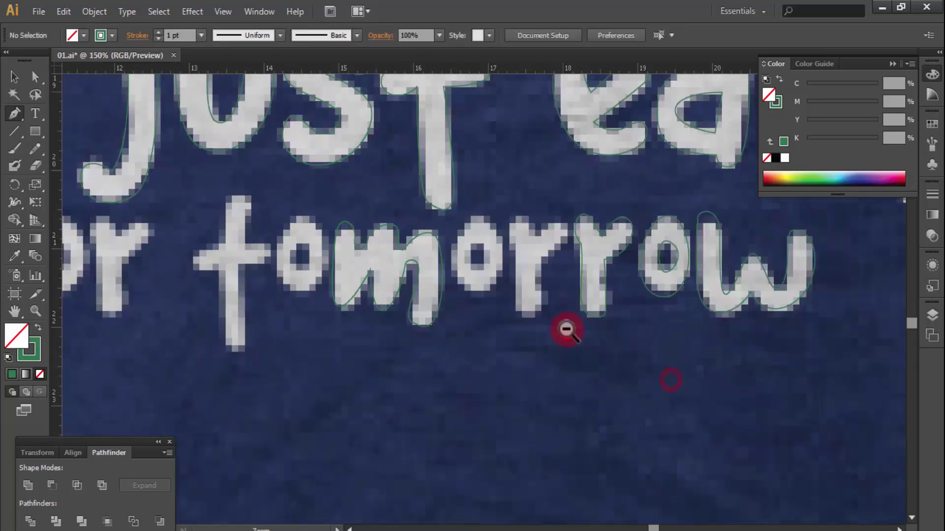
# Trace a closed outline around the t of 'tomorrow' and adjust its crossbar point
pyautogui.moveTo(320, 334); pyautogui.dragTo(531, 363)
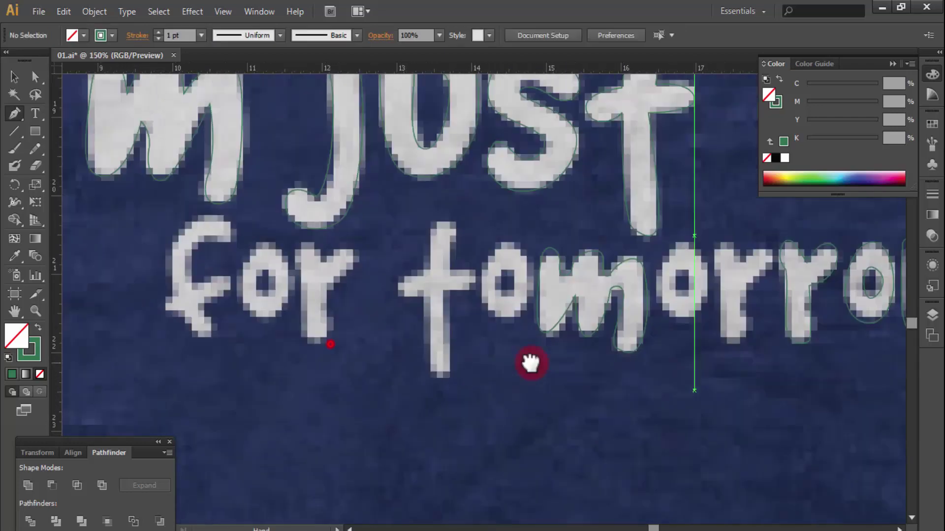
pyautogui.keyDown('ctrl'); pyautogui.click(498, 322); pyautogui.keyUp('ctrl')
pyautogui.moveTo(424, 260)
pyautogui.mouseDown()
pyautogui.moveTo(422, 344)
pyautogui.moveTo(407, 363)
pyautogui.mouseUp()
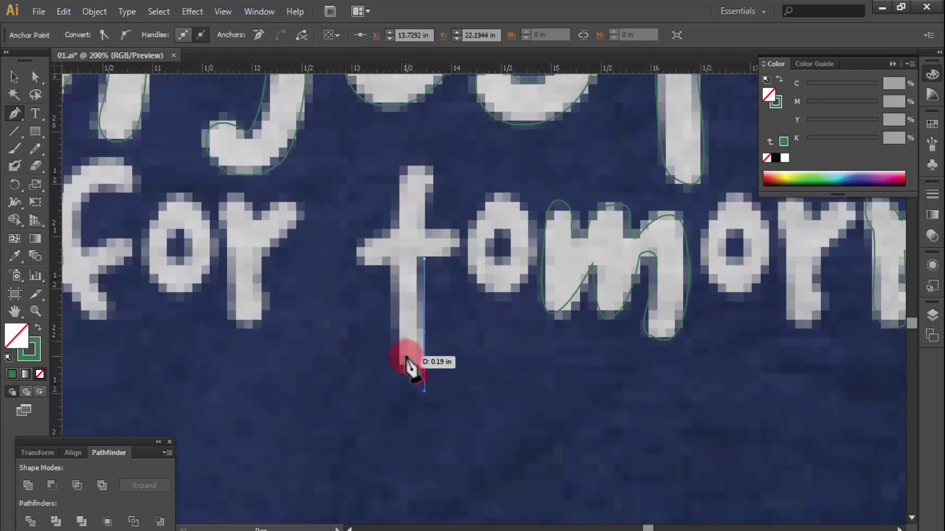
pyautogui.moveTo(391, 269); pyautogui.dragTo(360, 257)
pyautogui.moveTo(398, 230); pyautogui.dragTo(400, 237)
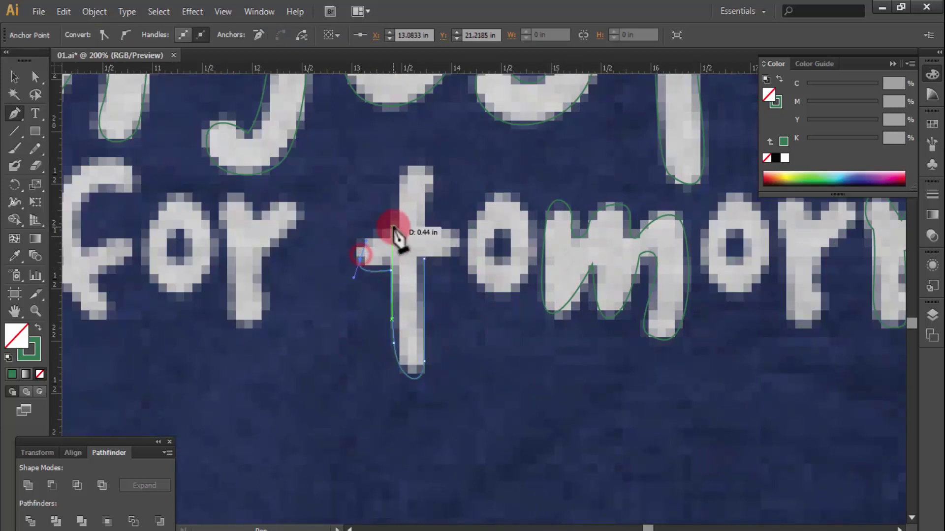
pyautogui.moveTo(397, 182); pyautogui.dragTo(442, 173)
pyautogui.moveTo(424, 198)
pyautogui.mouseDown()
pyautogui.moveTo(422, 243)
pyautogui.moveTo(455, 232)
pyautogui.mouseUp()
pyautogui.keyDown('ctrl'); pyautogui.click(456, 249); pyautogui.keyUp('ctrl')
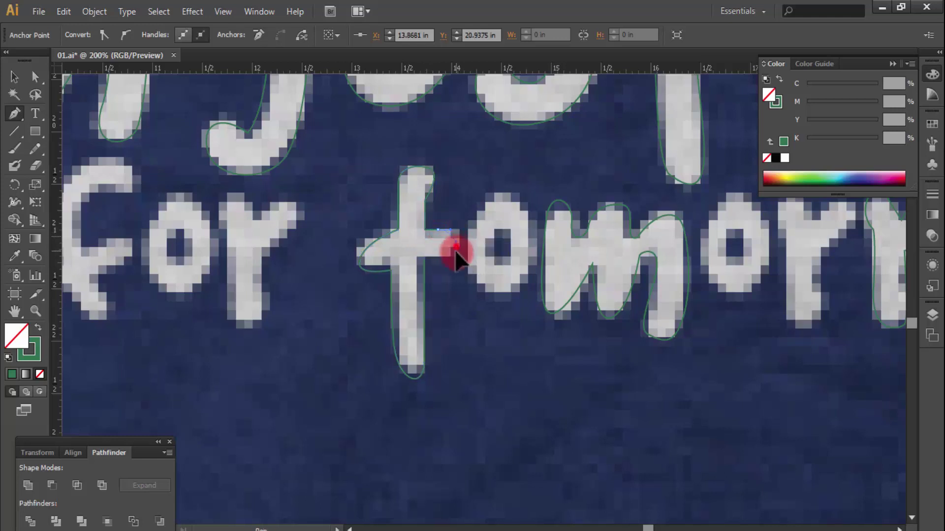
pyautogui.moveTo(444, 270); pyautogui.dragTo(401, 262)
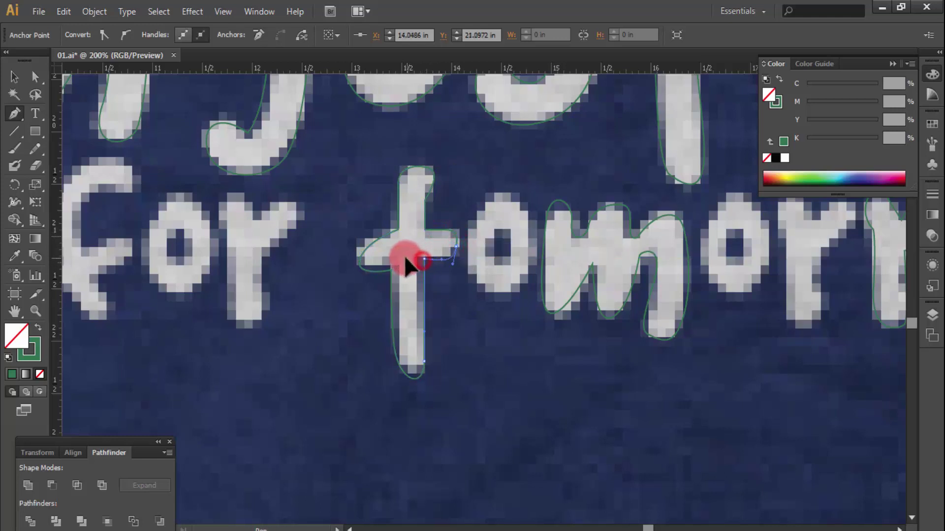
pyautogui.keyDown('ctrl'); pyautogui.click(463, 314); pyautogui.keyUp('ctrl')
pyautogui.keyDown('ctrl'); pyautogui.click(352, 250); pyautogui.keyUp('ctrl')
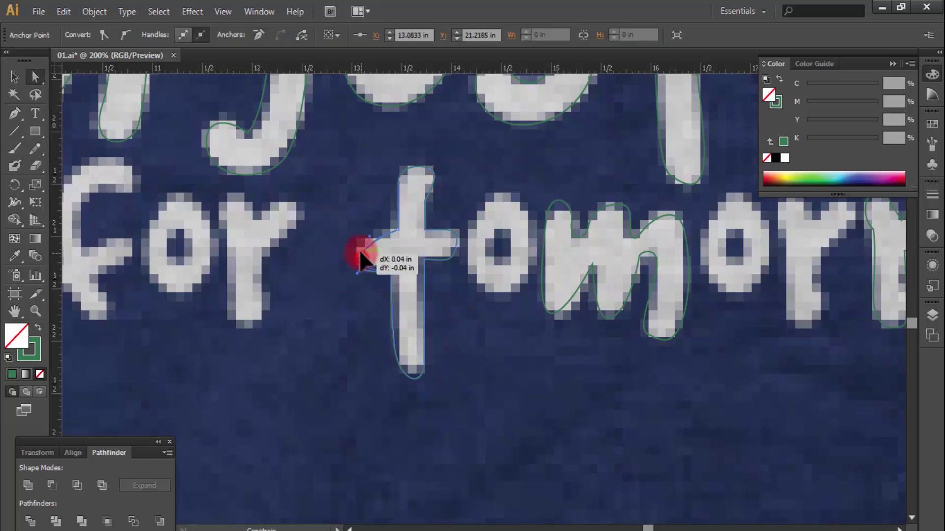
pyautogui.moveTo(359, 256); pyautogui.dragTo(359, 256)
# Trace a closed curved outline around the r of 'for'
pyautogui.moveTo(344, 310); pyautogui.dragTo(405, 304)
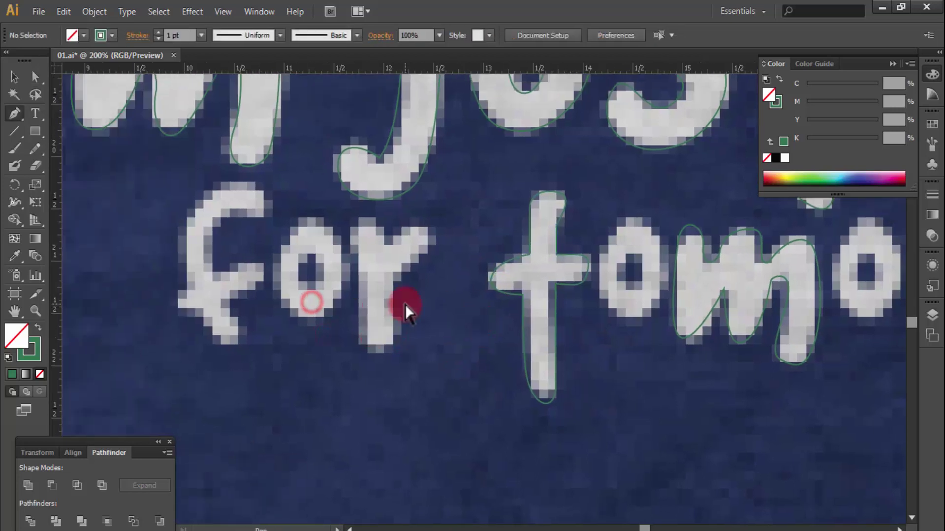
pyautogui.click(391, 280)
pyautogui.moveTo(389, 354); pyautogui.dragTo(363, 278)
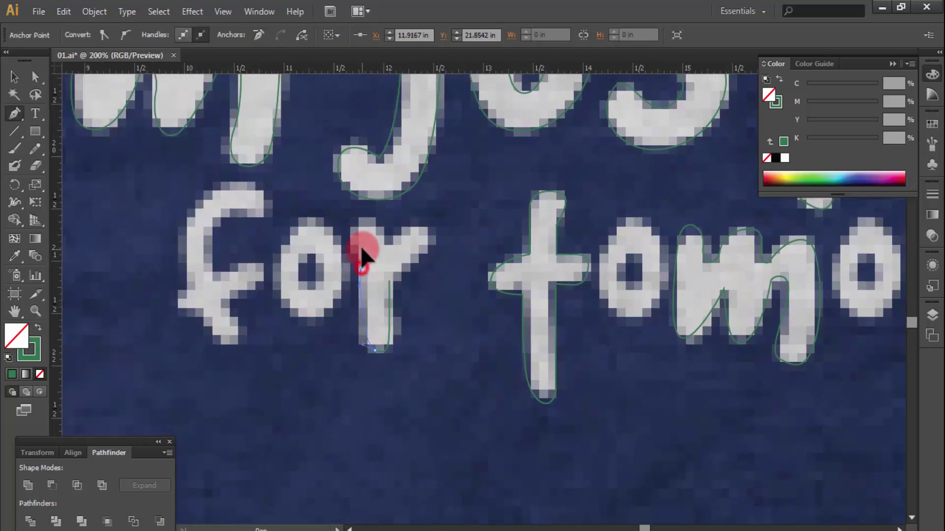
pyautogui.moveTo(386, 246); pyautogui.dragTo(390, 264)
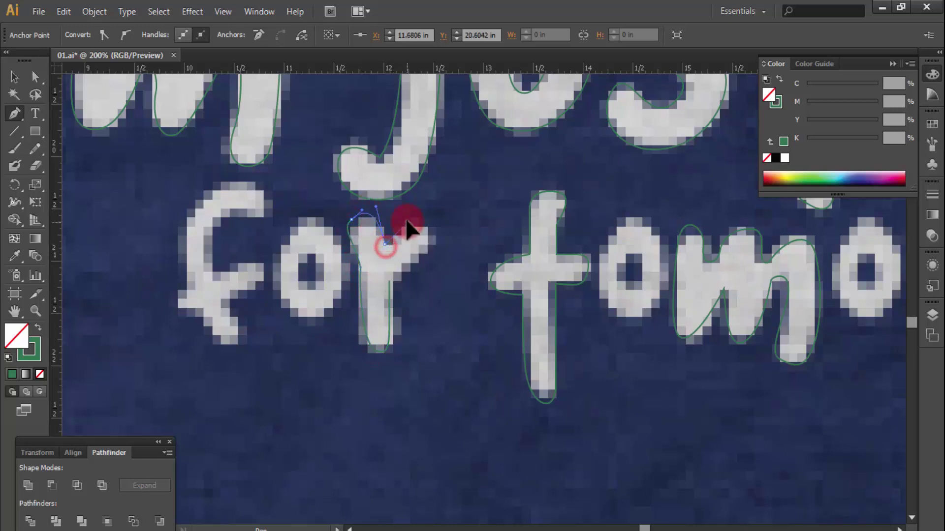
pyautogui.moveTo(434, 235); pyautogui.dragTo(436, 240)
pyautogui.moveTo(389, 282); pyautogui.dragTo(392, 286)
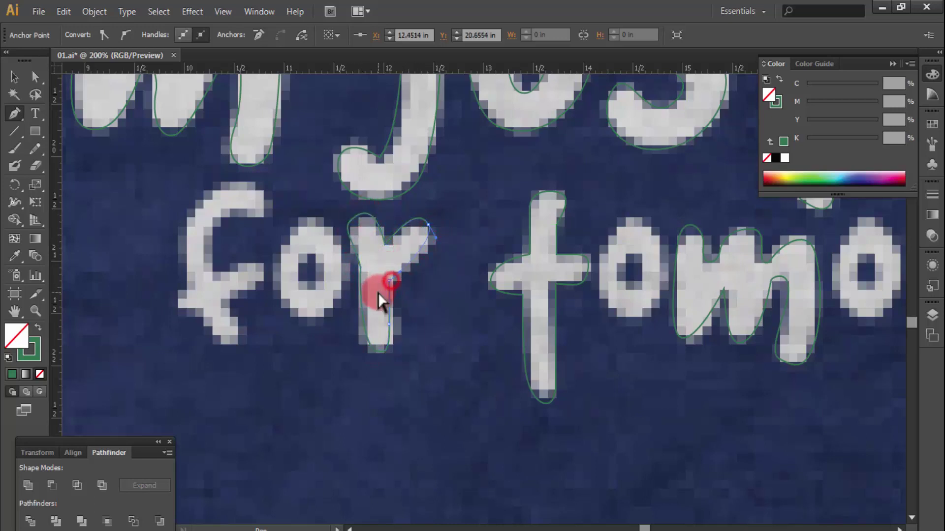
pyautogui.moveTo(322, 320); pyautogui.dragTo(343, 319)
# Trace a closed outline around the hole inside the o of 'for'
pyautogui.moveTo(327, 288); pyautogui.dragTo(341, 289)
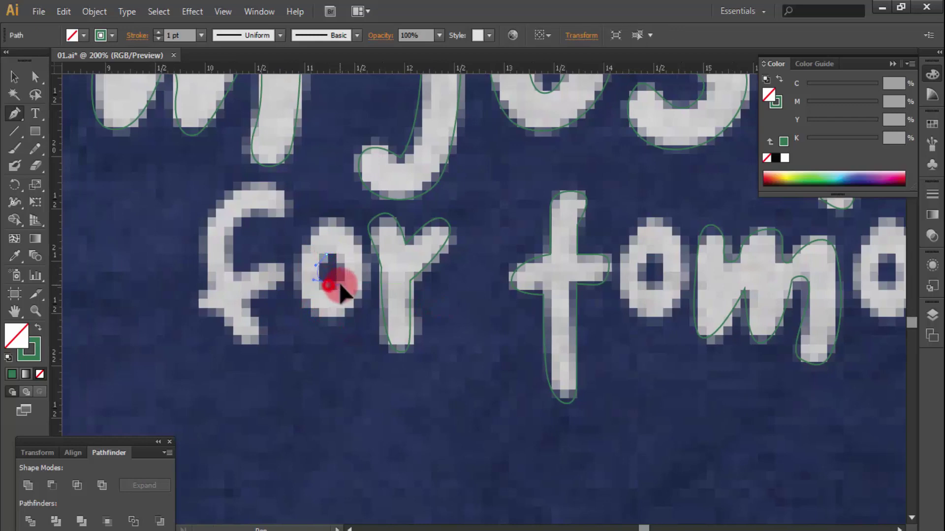
pyautogui.click(326, 251)
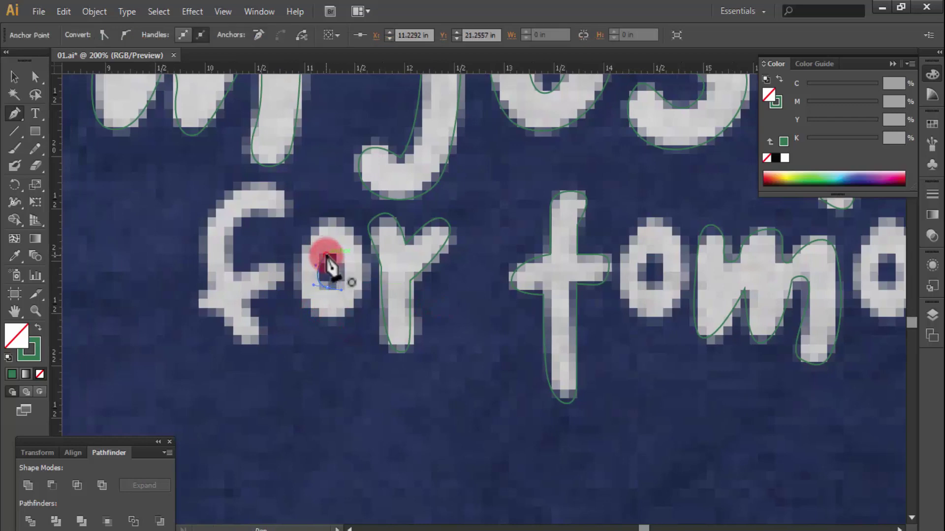
pyautogui.moveTo(306, 262); pyautogui.dragTo(295, 271)
# Trace a closed curved outline around the f of 'for'
pyautogui.moveTo(235, 277); pyautogui.dragTo(287, 234)
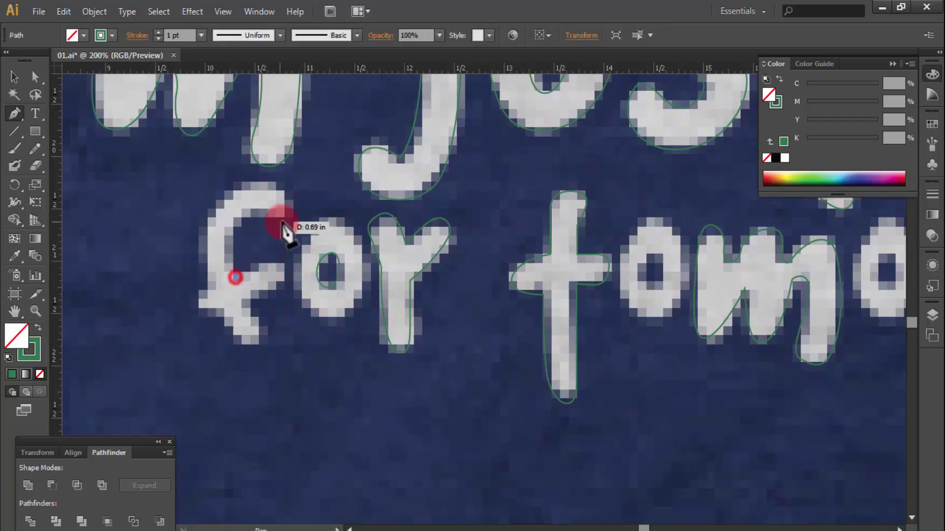
pyautogui.moveTo(213, 208); pyautogui.dragTo(183, 257)
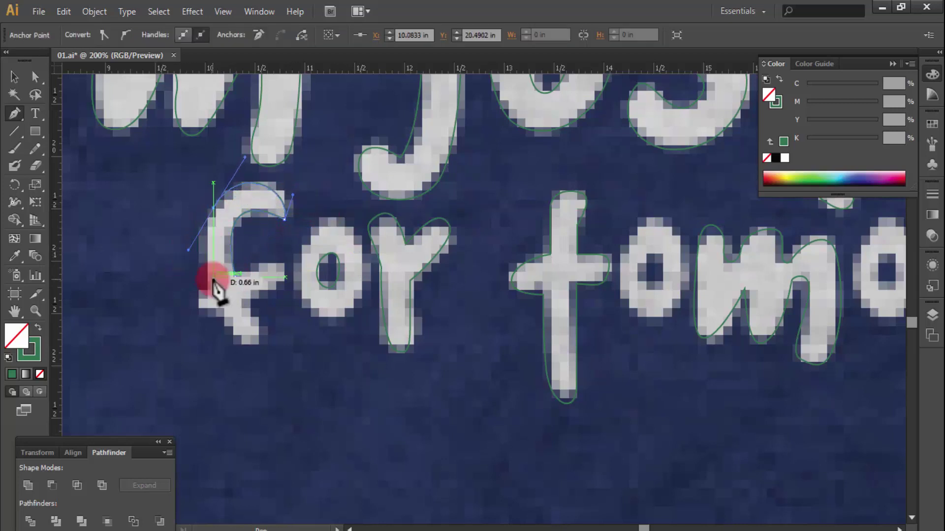
pyautogui.moveTo(212, 286)
pyautogui.mouseDown()
pyautogui.moveTo(201, 309)
pyautogui.moveTo(245, 301)
pyautogui.mouseUp()
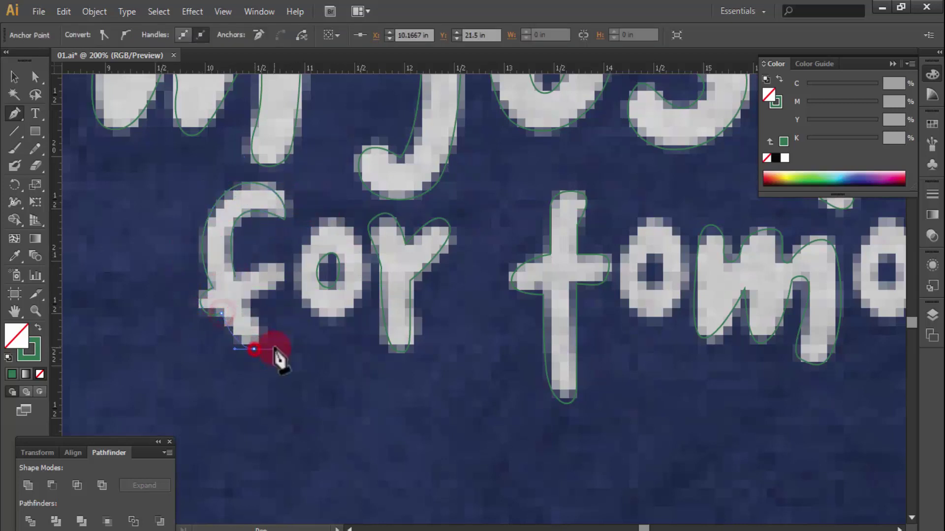
pyautogui.moveTo(286, 272)
pyautogui.mouseDown()
pyautogui.moveTo(241, 272)
pyautogui.moveTo(263, 266)
pyautogui.moveTo(234, 279)
pyautogui.moveTo(247, 257)
pyautogui.mouseUp()
pyautogui.moveTo(321, 248); pyautogui.dragTo(344, 245)
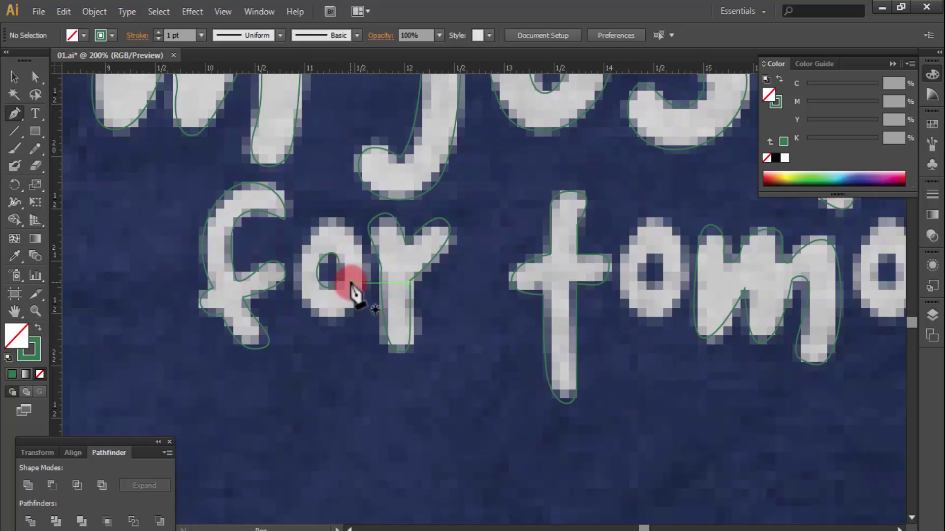
pyautogui.moveTo(327, 288); pyautogui.dragTo(343, 302)
# Discard the unfinished o outline and review the traced letters of 'for tomorrow'
pyautogui.press('Delete')
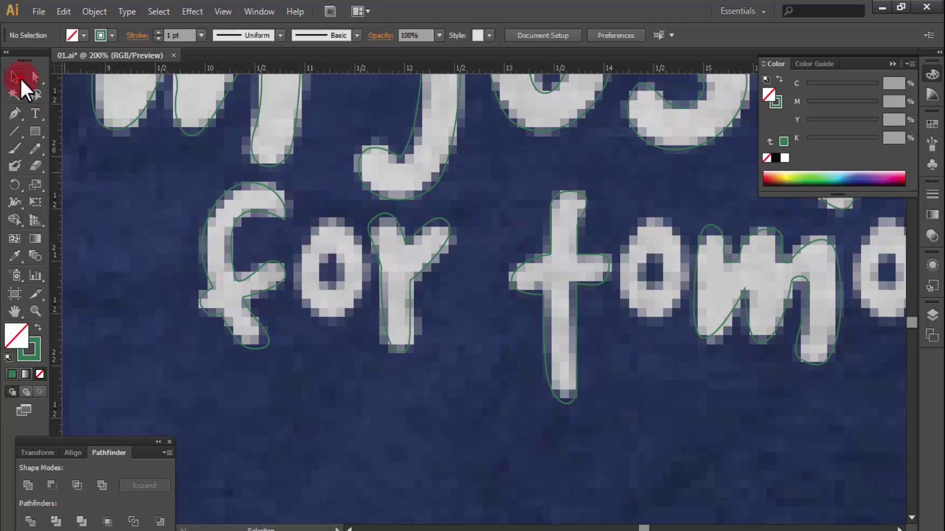
pyautogui.moveTo(453, 273); pyautogui.dragTo(400, 255)
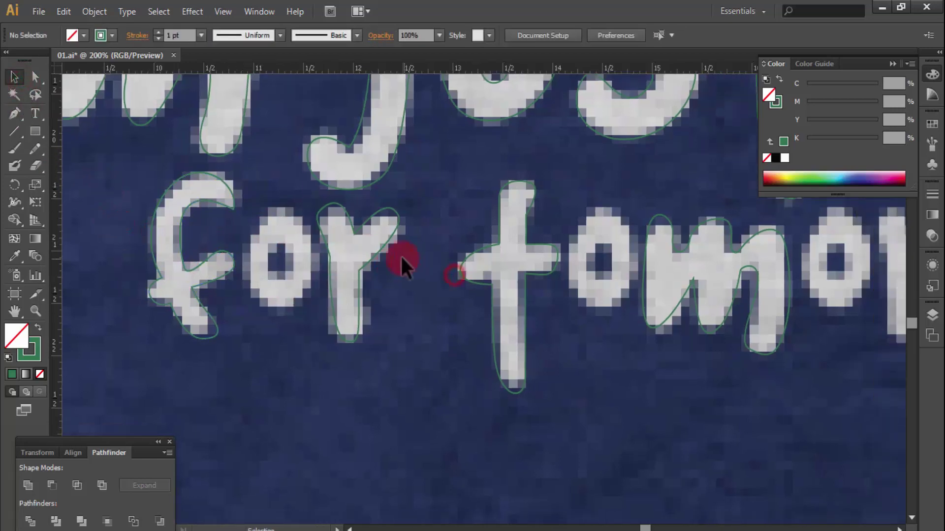
pyautogui.click(400, 255)
pyautogui.click(433, 297)
pyautogui.moveTo(549, 274); pyautogui.dragTo(507, 293)
pyautogui.moveTo(739, 326)
pyautogui.mouseDown()
pyautogui.moveTo(469, 363)
pyautogui.moveTo(401, 360)
pyautogui.mouseUp()
# Alt-drag copies of the o outline onto the remaining o letters in 'tomorrow' and 'for'
pyautogui.moveTo(705, 294)
pyautogui.mouseDown()
pyautogui.moveTo(466, 311)
pyautogui.moveTo(456, 321)
pyautogui.moveTo(511, 301)
pyautogui.moveTo(304, 333)
pyautogui.moveTo(249, 327)
pyautogui.mouseUp()
pyautogui.click(524, 378)
pyautogui.click(481, 315)
pyautogui.click(260, 407)
pyautogui.moveTo(211, 363)
pyautogui.mouseDown()
pyautogui.moveTo(438, 297)
pyautogui.moveTo(573, 295)
pyautogui.moveTo(245, 308)
pyautogui.mouseUp()
pyautogui.click(551, 301)
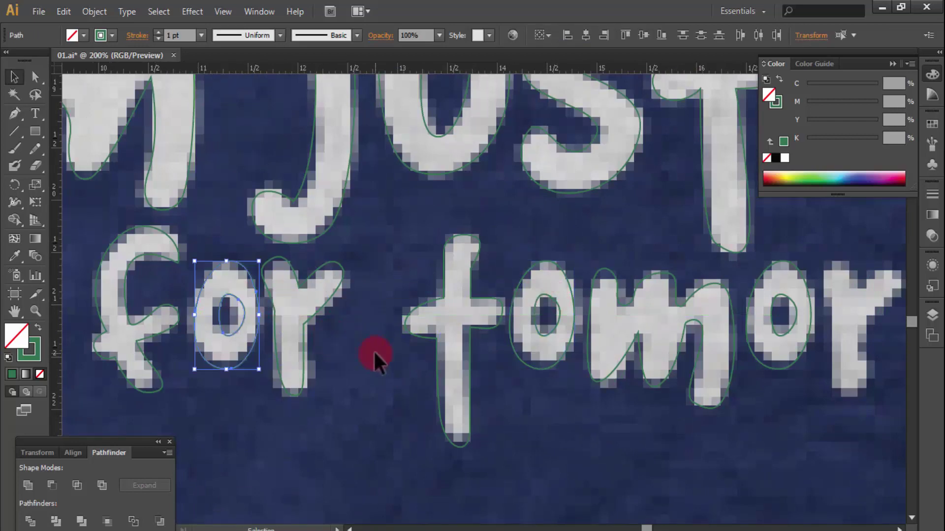
pyautogui.click(375, 352)
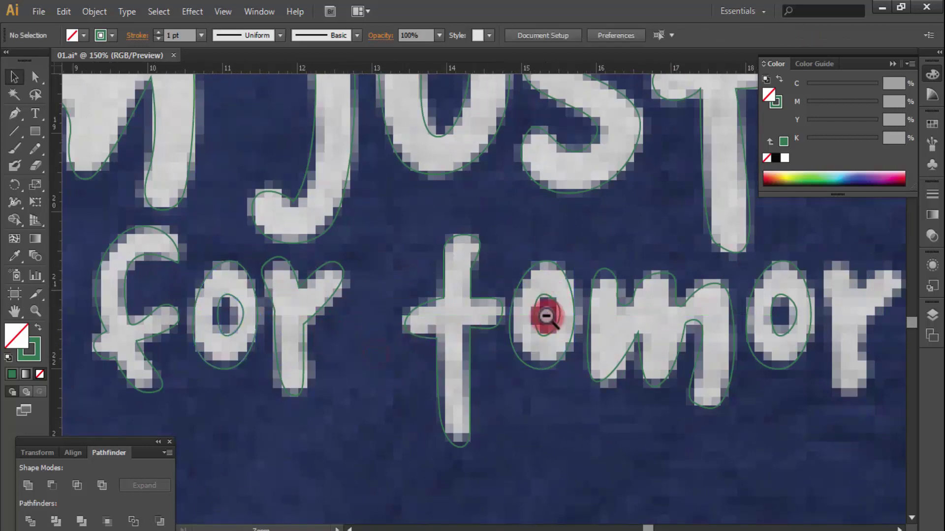
# Alt-drag a copy of the r outline onto the second r of 'tomorrow'
pyautogui.hotkey('ctrl', '-')
pyautogui.moveTo(680, 327); pyautogui.dragTo(507, 331)
pyautogui.click(599, 267)
pyautogui.moveTo(600, 267); pyautogui.dragTo(534, 284)
pyautogui.click(566, 401)
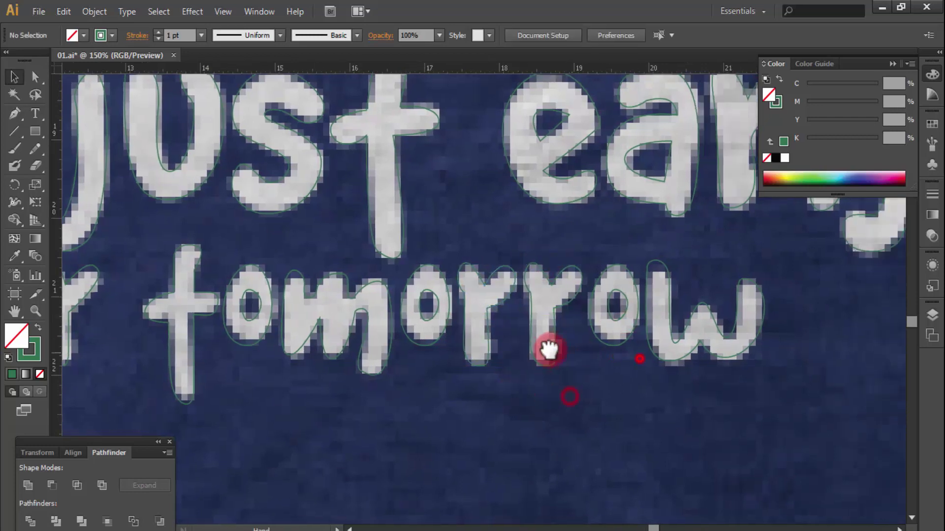
pyautogui.moveTo(705, 298); pyautogui.dragTo(585, 283)
# Marquee-select all 'for tomorrow' outlines, apply Pathfinder Divide and ungroup the pieces
pyautogui.keyDown('alt'); pyautogui.click(522, 331); pyautogui.keyUp('alt')
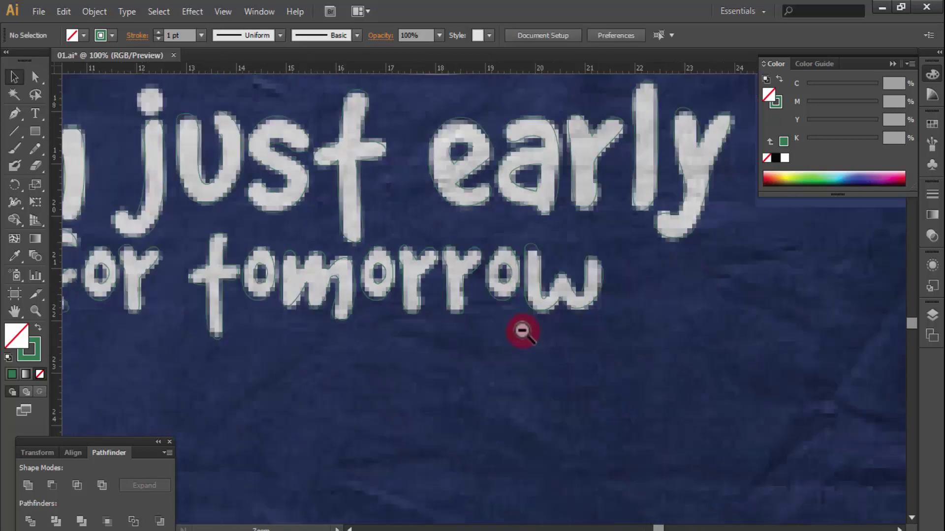
pyautogui.moveTo(191, 323); pyautogui.dragTo(298, 323)
pyautogui.moveTo(747, 272); pyautogui.dragTo(119, 360)
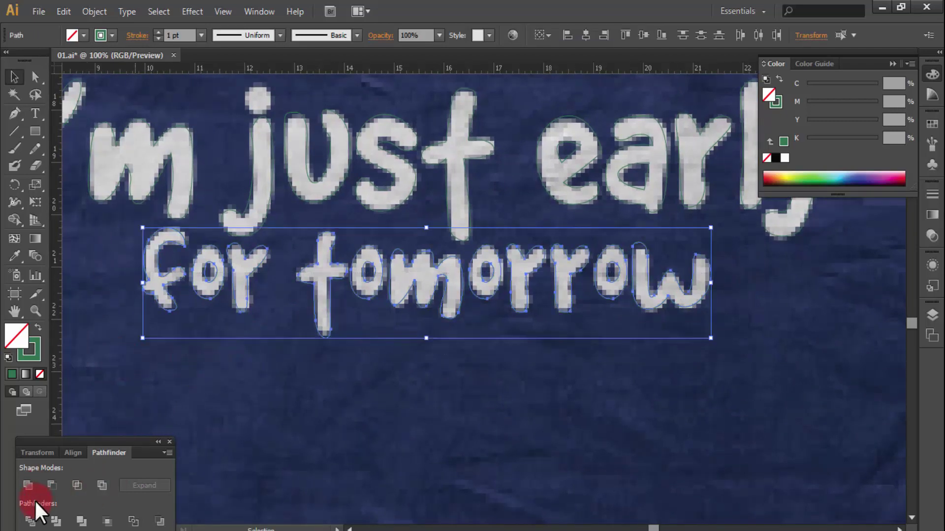
pyautogui.click(34, 519)
pyautogui.rightClick(298, 313)
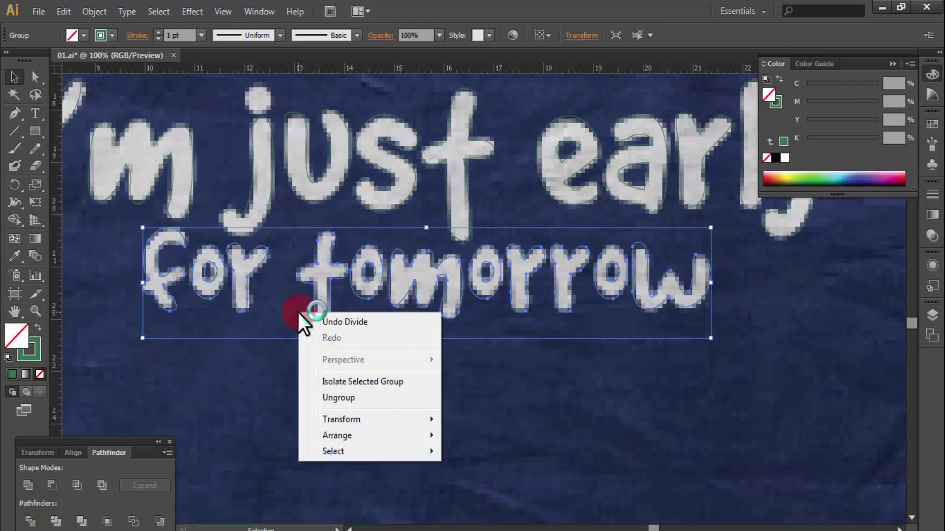
pyautogui.click(347, 397)
# Fill the 'for tomorrow' letters green, including the o of 'for' and the three o's of 'tomorrow'
pyautogui.moveTo(718, 303)
pyautogui.mouseDown()
pyautogui.moveTo(378, 370)
pyautogui.moveTo(134, 358)
pyautogui.mouseUp()
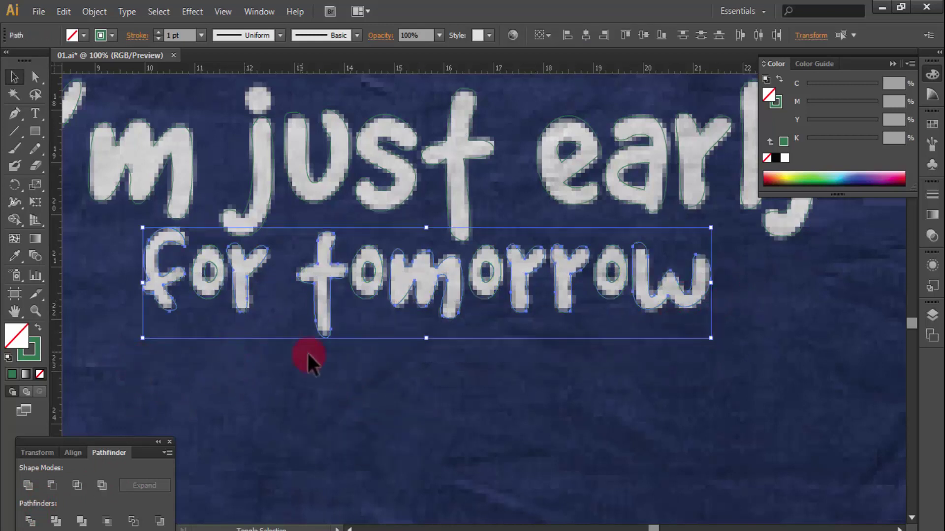
pyautogui.press(',')
pyautogui.click(300, 365)
pyautogui.click(212, 292)
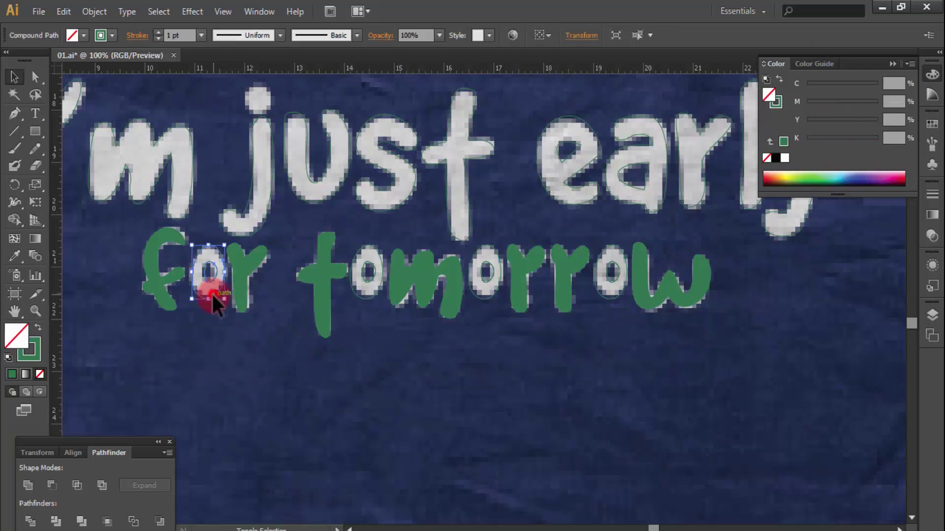
pyautogui.click(374, 294)
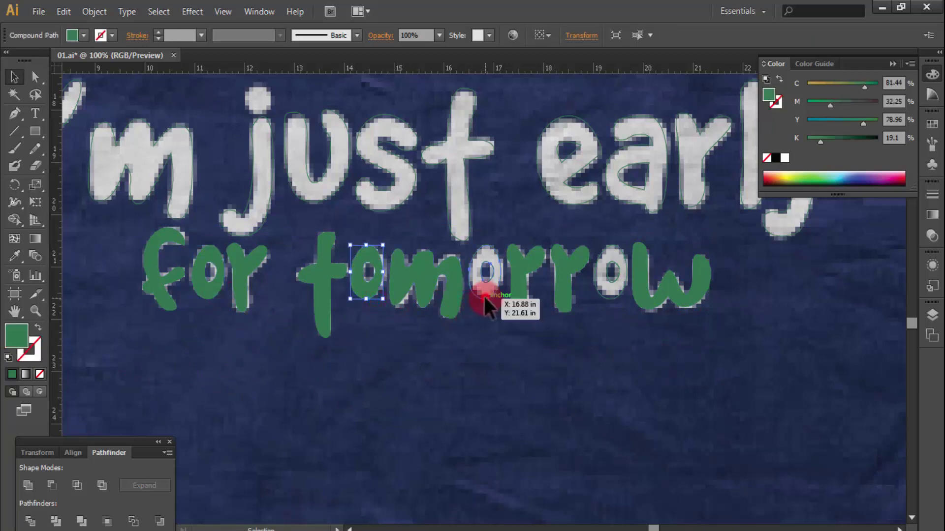
pyautogui.click(483, 294)
pyautogui.click(604, 293)
pyautogui.click(598, 345)
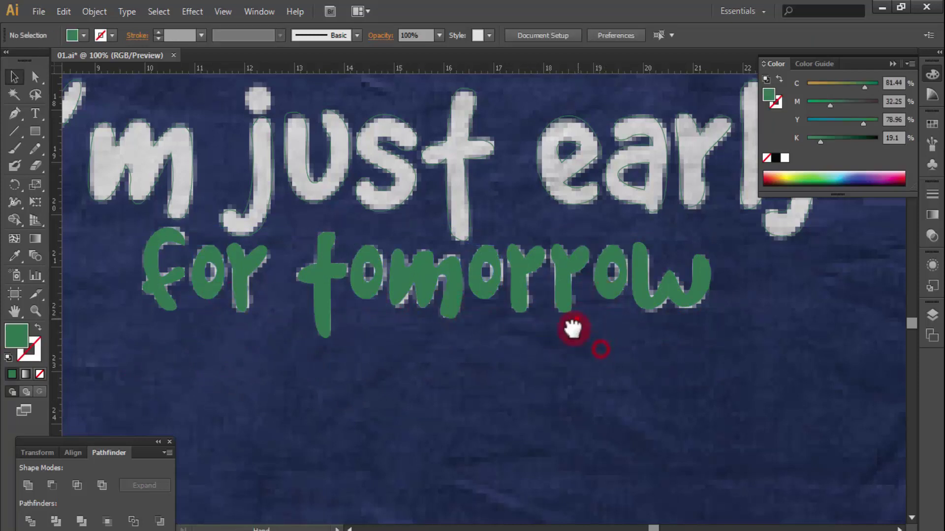
# Bring the 'I'm just early' line into view and marquee-select its outlines
pyautogui.moveTo(572, 326); pyautogui.dragTo(558, 347)
pyautogui.moveTo(422, 263); pyautogui.dragTo(469, 295)
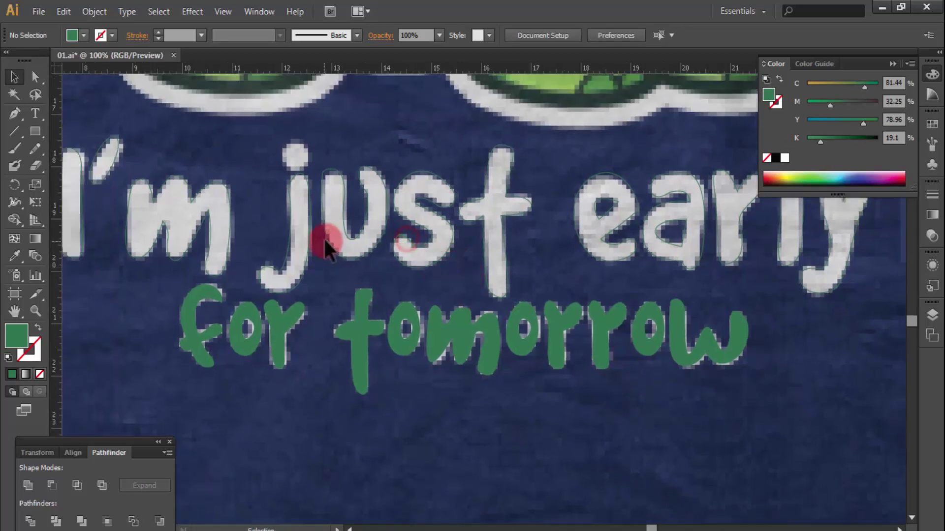
pyautogui.keyDown('alt'); pyautogui.click(533, 324); pyautogui.keyUp('alt')
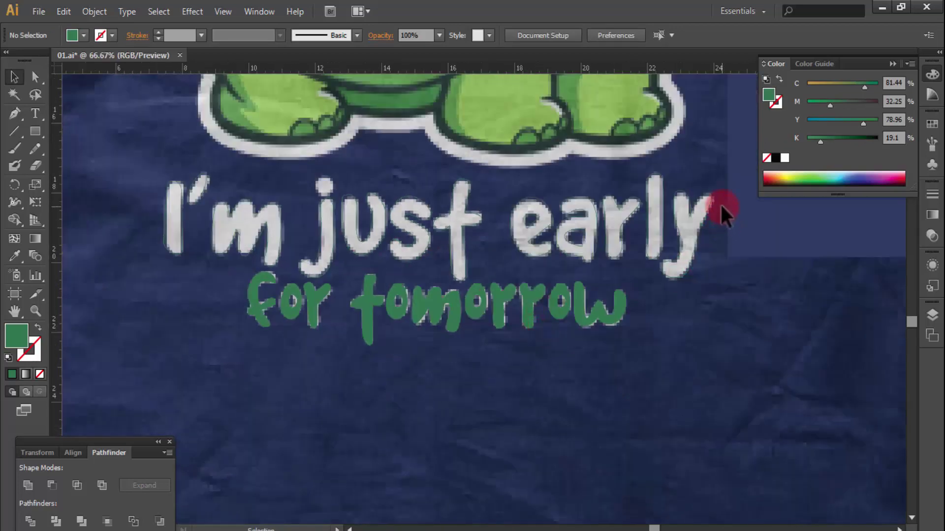
pyautogui.moveTo(722, 190); pyautogui.dragTo(169, 257)
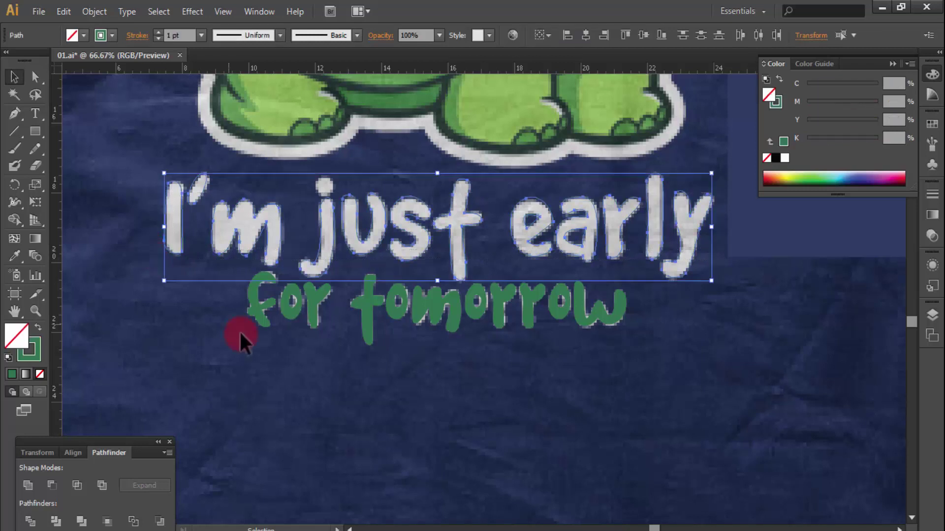
# Draw a 0.5 in circle with the Ellipse tool around the dot of the i
pyautogui.click(299, 411)
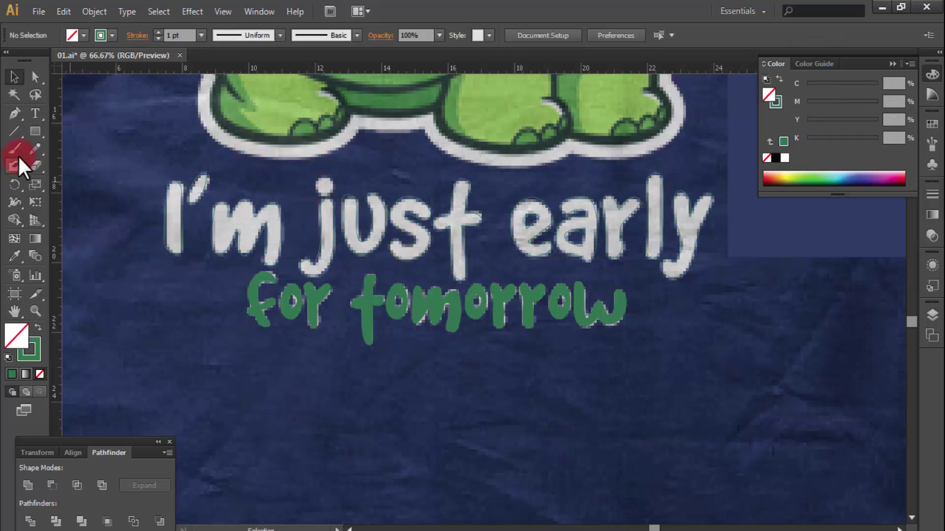
pyautogui.moveTo(35, 132); pyautogui.dragTo(74, 163)
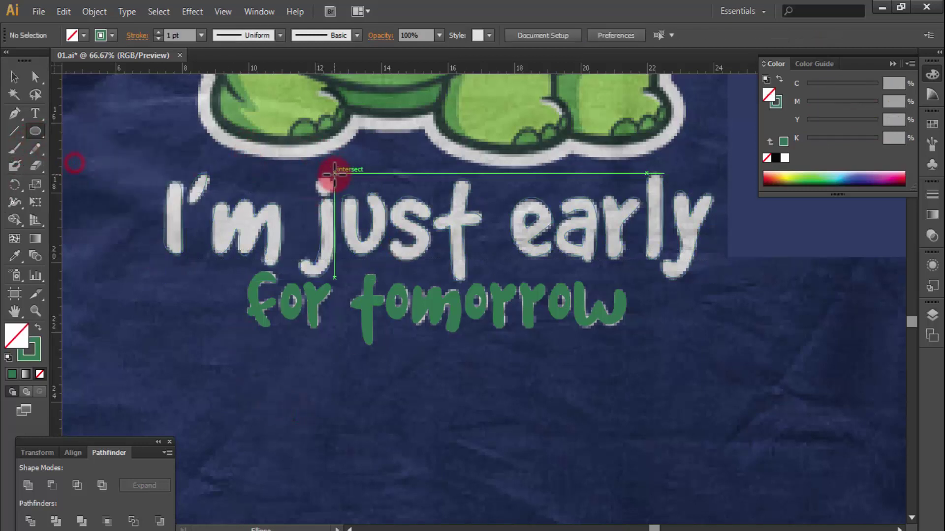
pyautogui.moveTo(288, 159); pyautogui.dragTo(412, 222)
pyautogui.moveTo(306, 247); pyautogui.dragTo(367, 304)
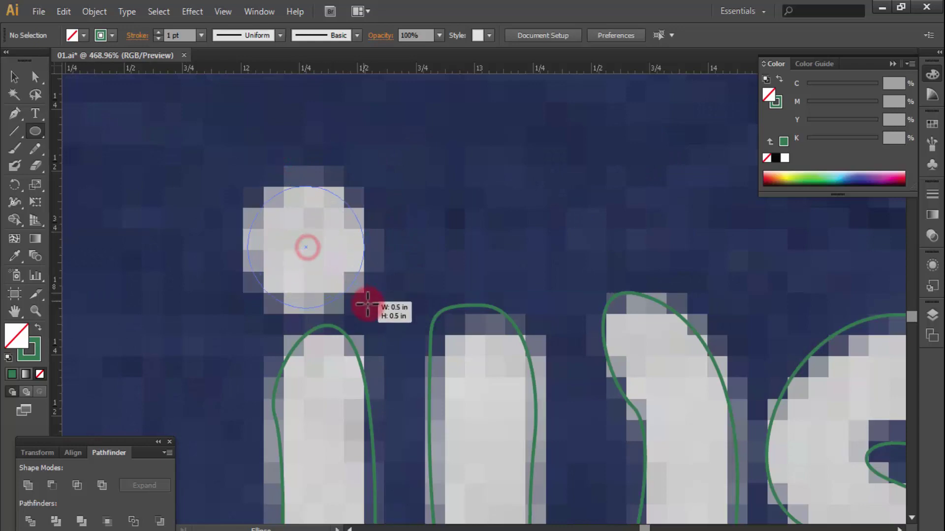
pyautogui.keyDown('ctrl'); pyautogui.keyDown('alt'); pyautogui.click(497, 346); pyautogui.keyUp('alt'); pyautogui.keyUp('ctrl')
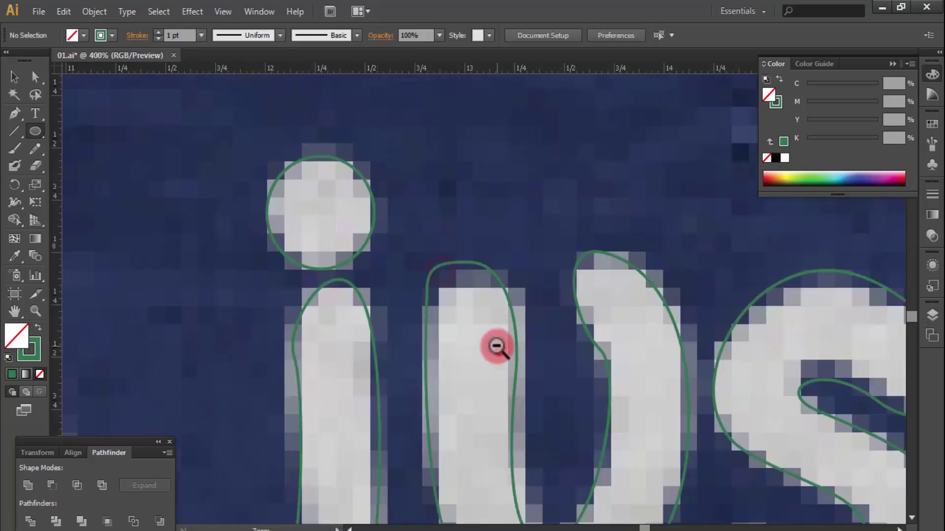
pyautogui.keyDown('ctrl'); pyautogui.keyDown('alt'); pyautogui.click(495, 337); pyautogui.keyUp('alt'); pyautogui.keyUp('ctrl')
pyautogui.click(14, 77)
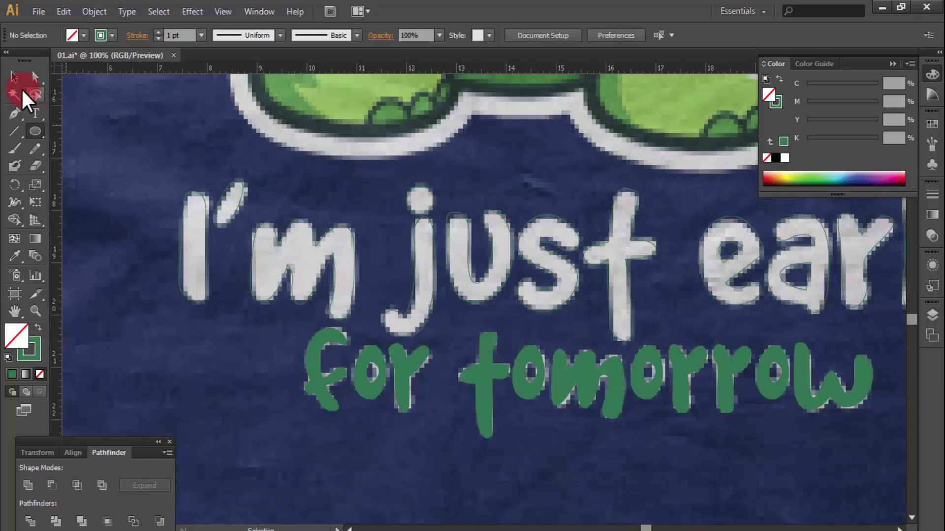
# Select the 'I'm just early' outlines, apply Pathfinder Divide and ungroup the pieces
pyautogui.keyDown('ctrl'); pyautogui.keyDown('alt'); pyautogui.click(510, 278); pyautogui.keyUp('alt'); pyautogui.keyUp('ctrl')
pyautogui.moveTo(536, 283); pyautogui.dragTo(147, 339)
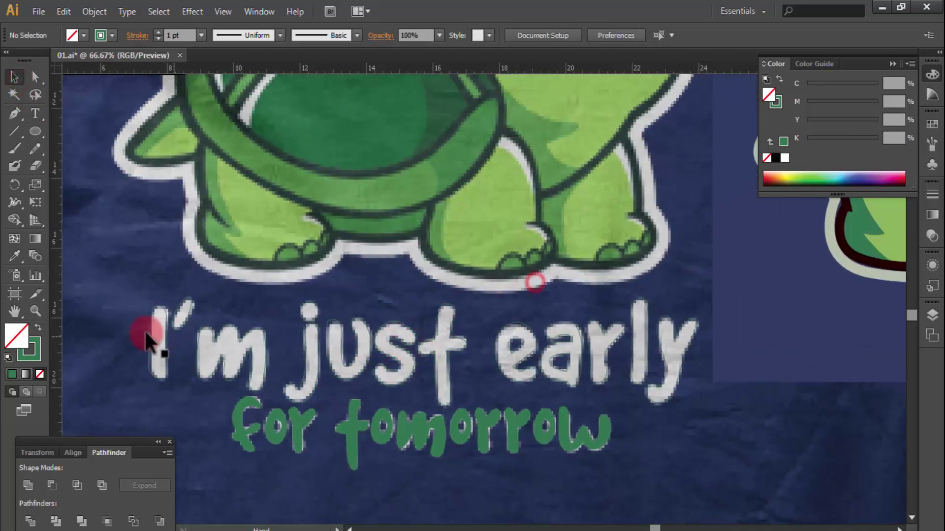
pyautogui.click(689, 346)
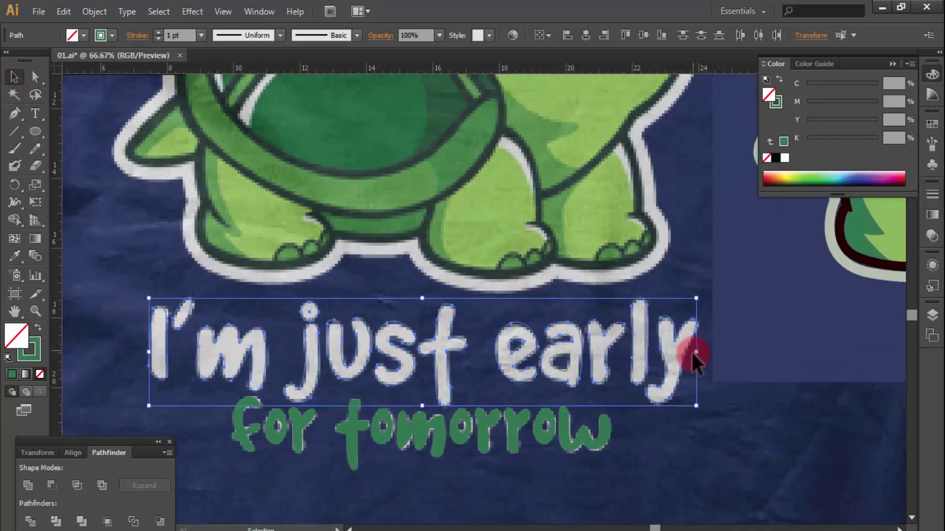
pyautogui.click(30, 520)
pyautogui.rightClick(252, 366)
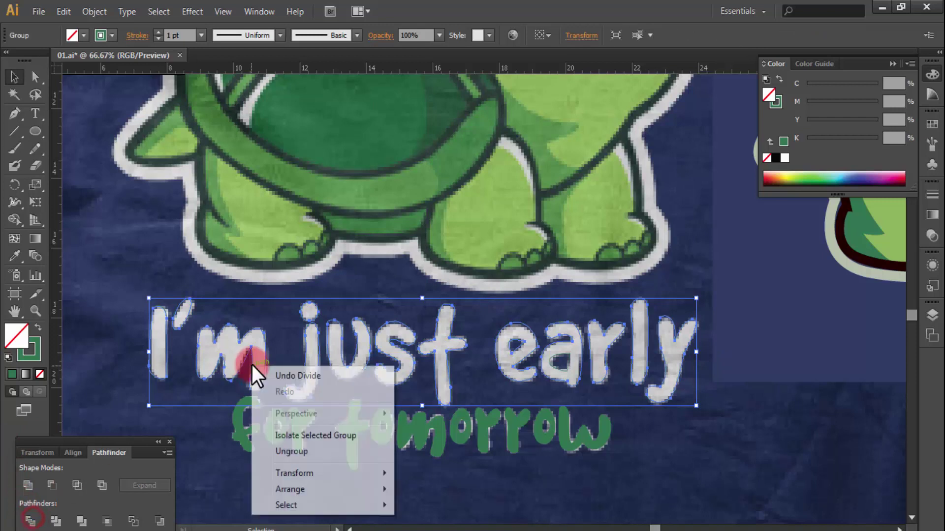
pyautogui.click(324, 452)
pyautogui.click(356, 500)
# Swap stroke to green fill with Shift+X on the m, I', 'just', the j's dot and 'early'
pyautogui.click(196, 341)
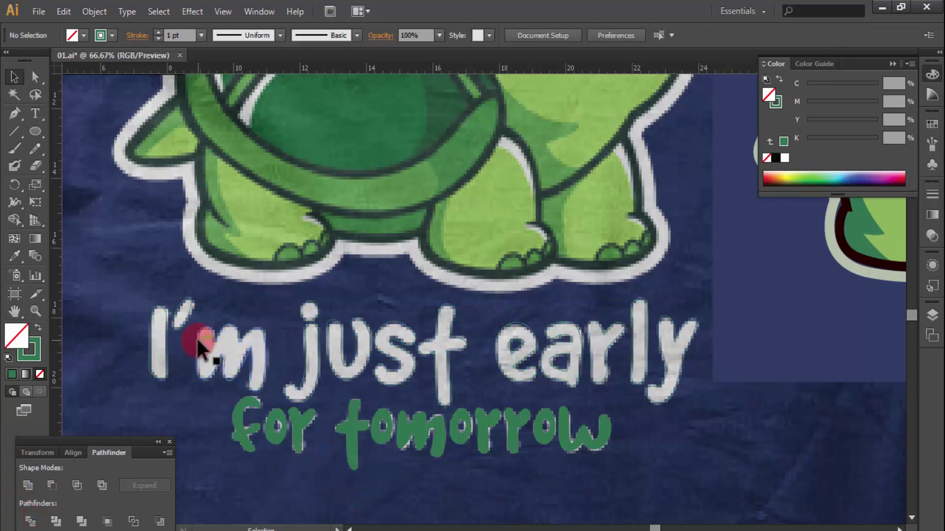
pyautogui.hotkey('shift', 'x')
pyautogui.click(181, 311)
pyautogui.hotkey('shift', 'x')
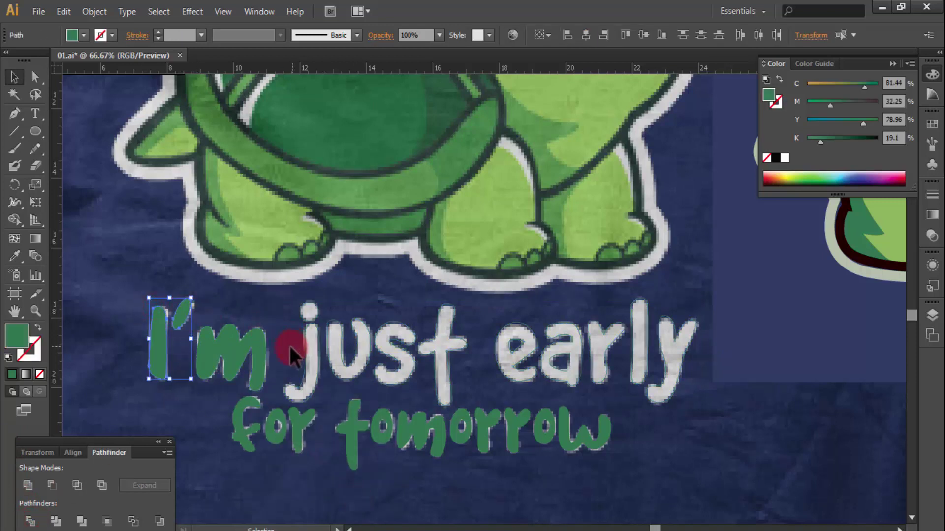
pyautogui.click(368, 348)
pyautogui.hotkey('shift', 'x')
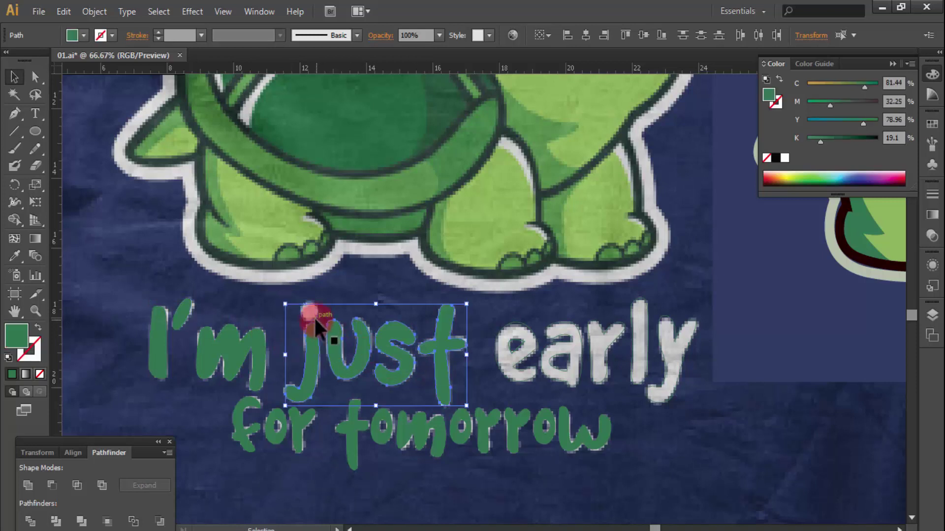
pyautogui.click(311, 312)
pyautogui.hotkey('shift', 'x')
pyautogui.moveTo(487, 376); pyautogui.dragTo(671, 375)
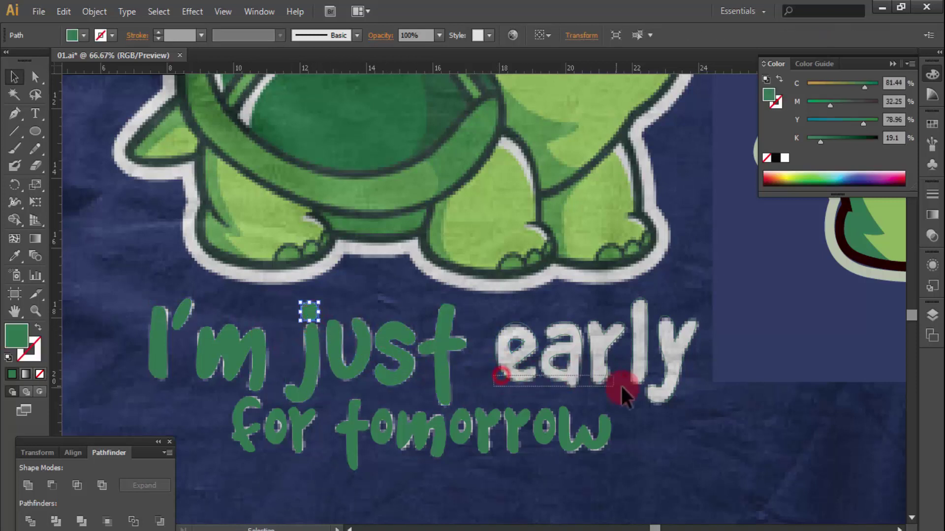
pyautogui.hotkey('shift', 'x')
pyautogui.click(695, 376)
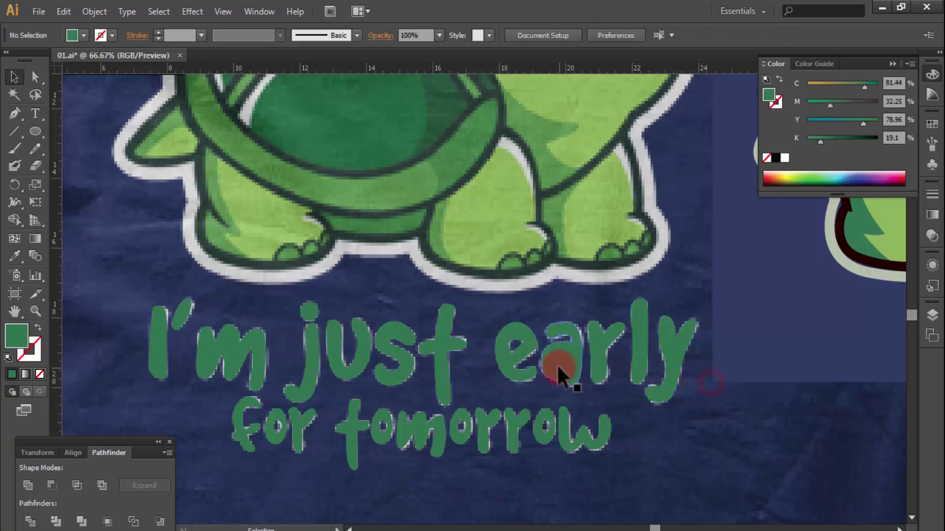
# Divide the a along its inner hole, ungroup it and fill only the outer body green
pyautogui.click(557, 364)
pyautogui.moveTo(502, 308); pyautogui.dragTo(567, 404)
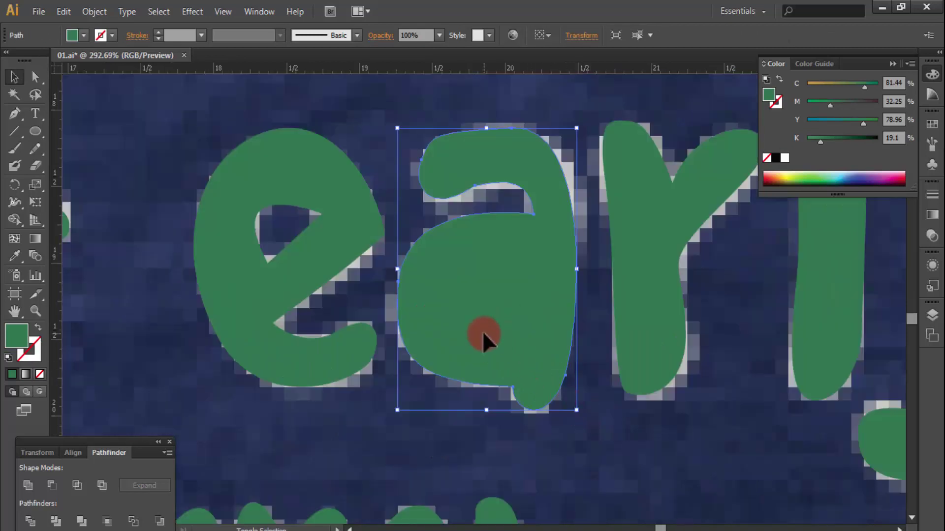
pyautogui.hotkey('shift', 'x')
pyautogui.click(470, 306)
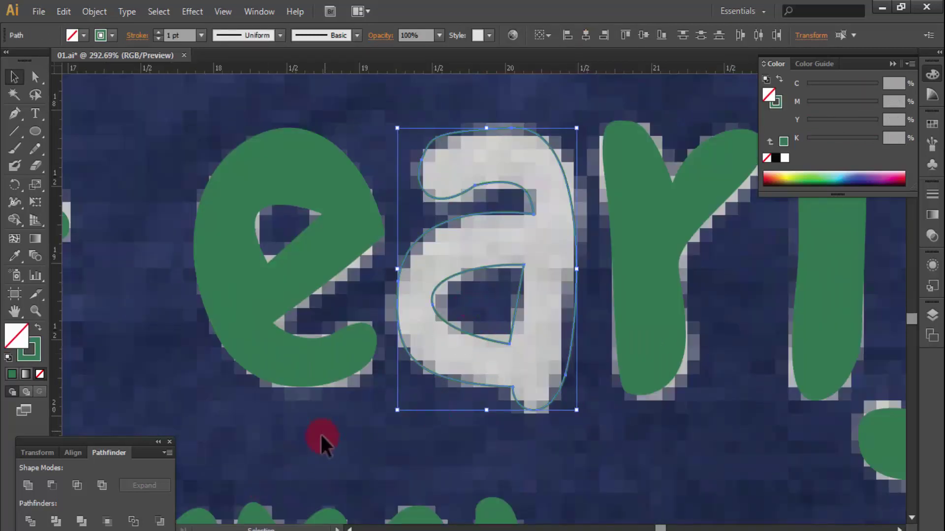
pyautogui.click(28, 523)
pyautogui.rightClick(455, 321)
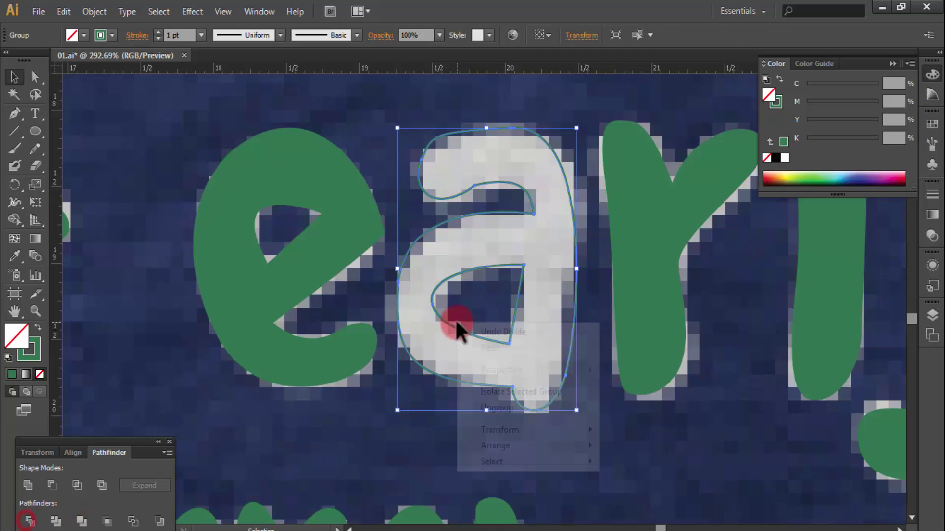
pyautogui.click(517, 409)
pyautogui.click(447, 432)
pyautogui.click(477, 382)
pyautogui.hotkey('shift', 'x')
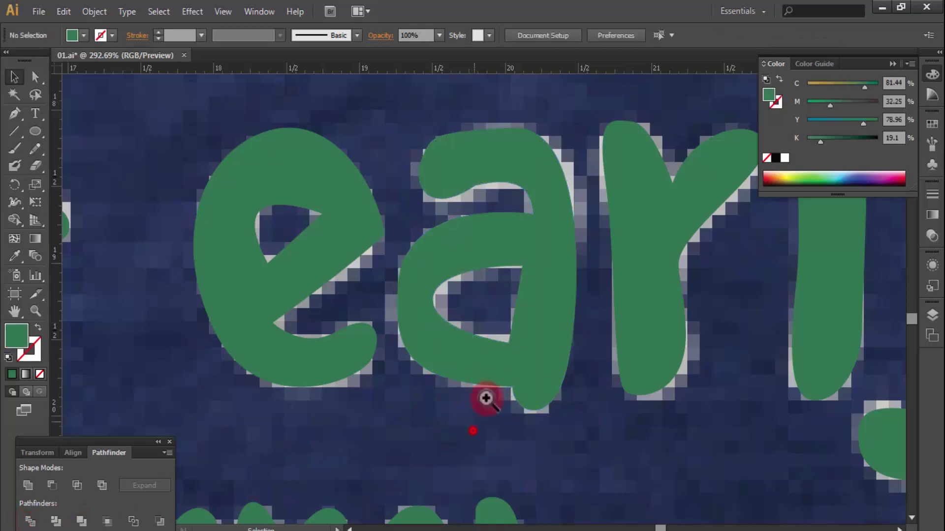
pyautogui.hotkey('ctrl', '-')
pyautogui.hotkey('ctrl', '-')
pyautogui.hotkey('ctrl', '-')
pyautogui.hotkey('ctrl', '-')
pyautogui.scroll(3, 449, 285)
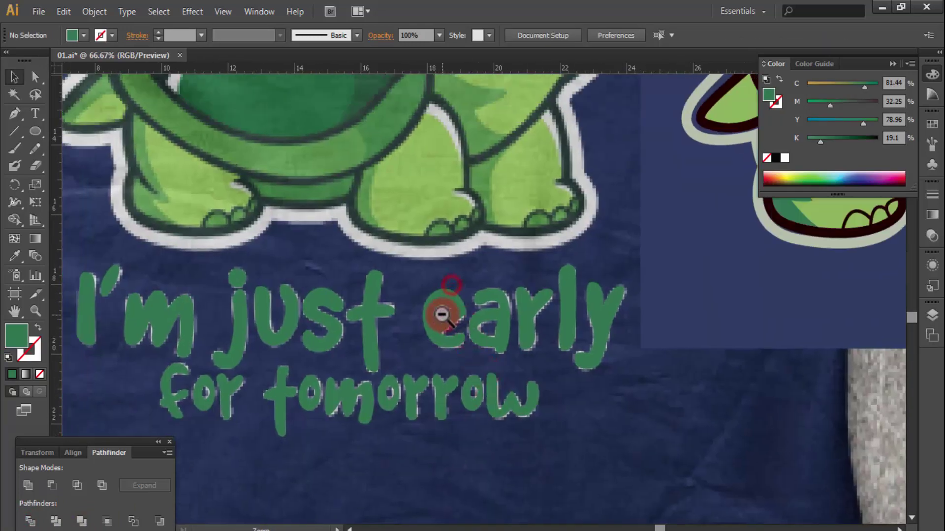
pyautogui.keyDown('ctrl'); pyautogui.keyDown('alt'); pyautogui.click(442, 315); pyautogui.keyUp('alt'); pyautogui.keyUp('ctrl')
pyautogui.scroll(1, 337, 288)
# Marquee-select the 'I'm not late' tracing, apply Pathfinder Divide and ungroup the pieces
pyautogui.scroll(3, 342, 281)
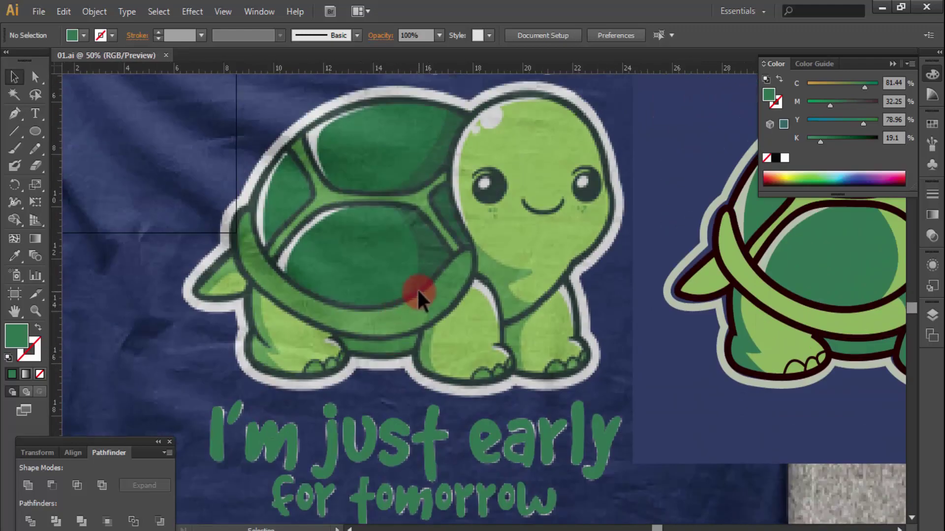
pyautogui.scroll(3, 418, 288)
pyautogui.scroll(-3, 413, 285)
pyautogui.moveTo(477, 159); pyautogui.dragTo(492, 301)
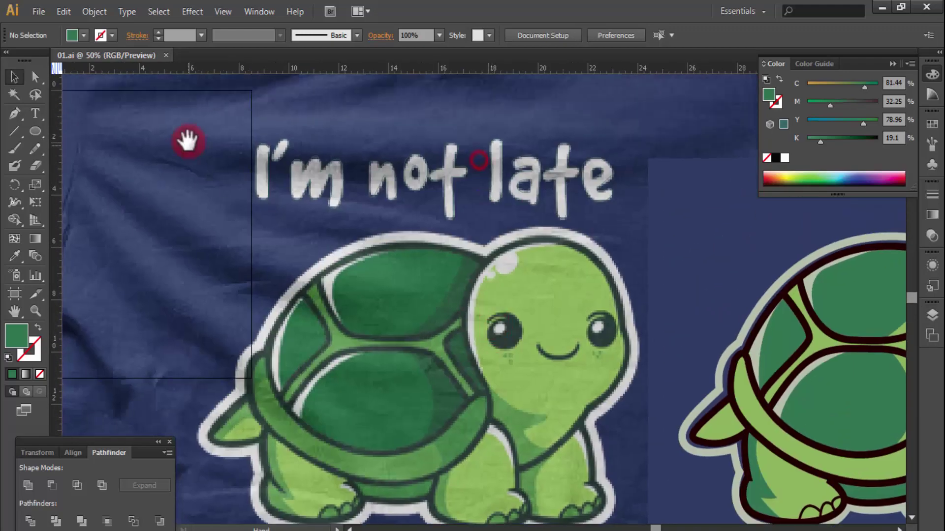
pyautogui.moveTo(237, 131); pyautogui.dragTo(698, 211)
pyautogui.click(30, 520)
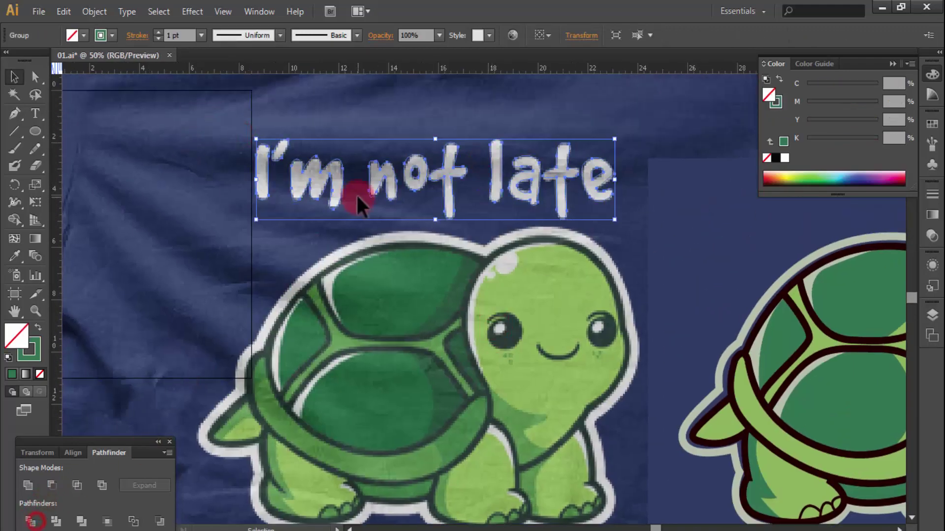
pyautogui.rightClick(318, 190)
pyautogui.click(411, 287)
pyautogui.click(235, 195)
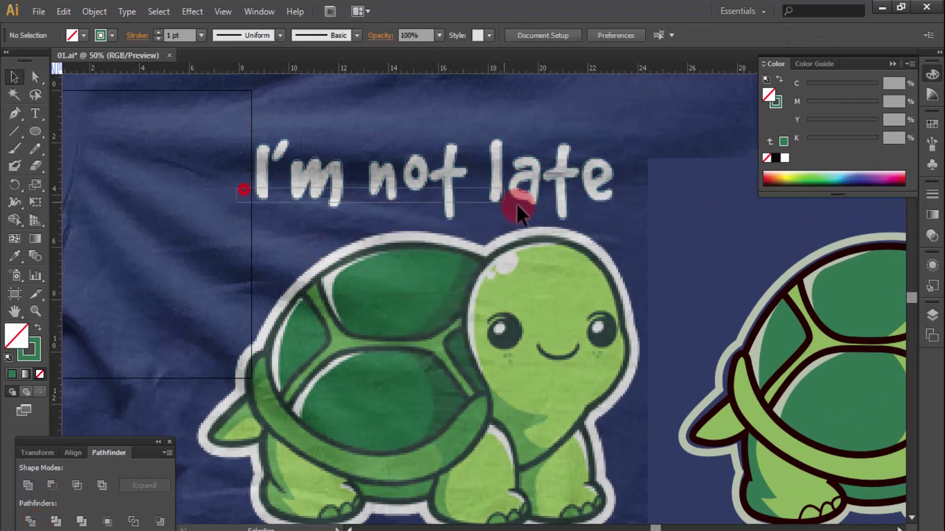
# Fill the 'I'm not late' letter pieces green with Shift+X, including not, l, e and I'
pyautogui.click(592, 208)
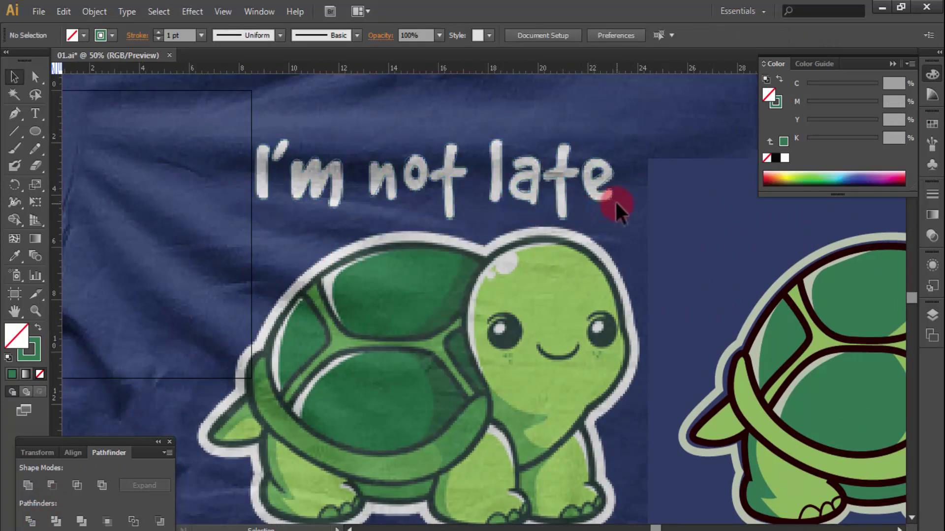
pyautogui.moveTo(618, 209); pyautogui.dragTo(248, 216)
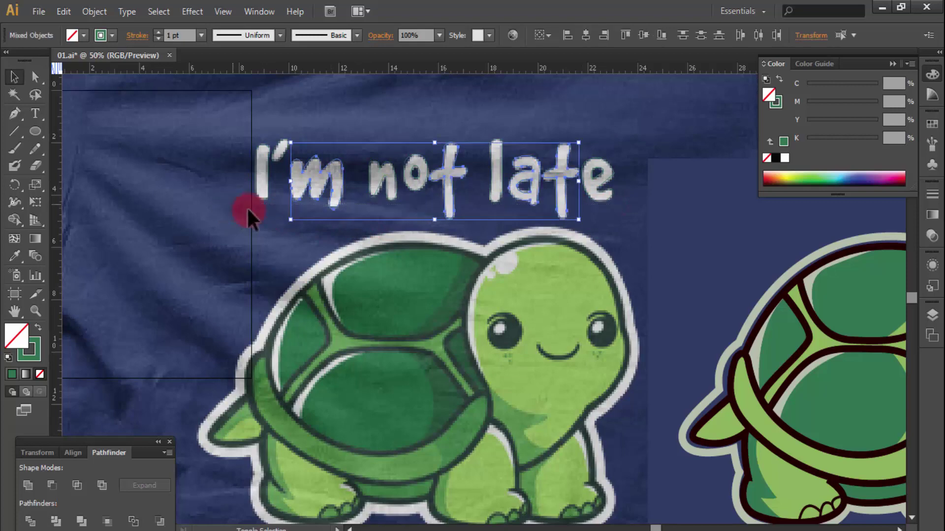
pyautogui.hotkey('shift', 'x')
pyautogui.click(394, 199)
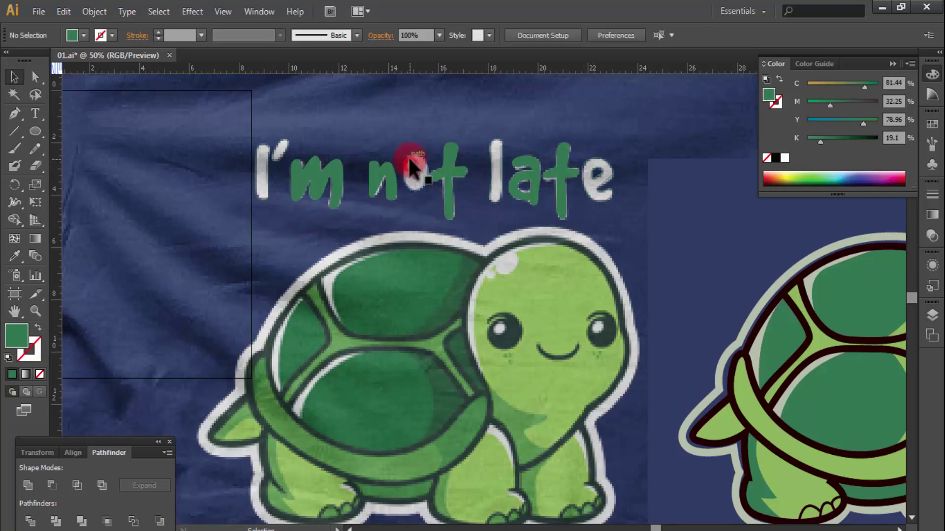
pyautogui.click(410, 165)
pyautogui.click(600, 170)
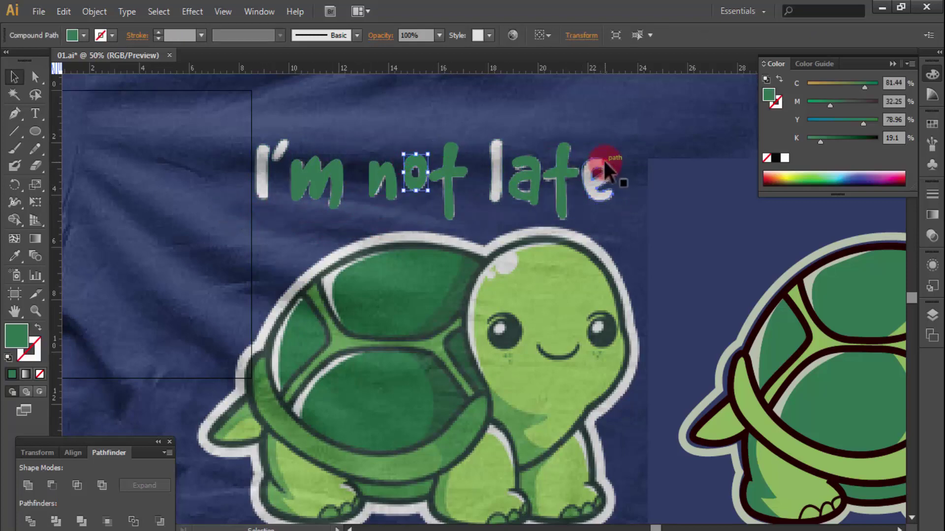
pyautogui.click(492, 160)
pyautogui.click(275, 152)
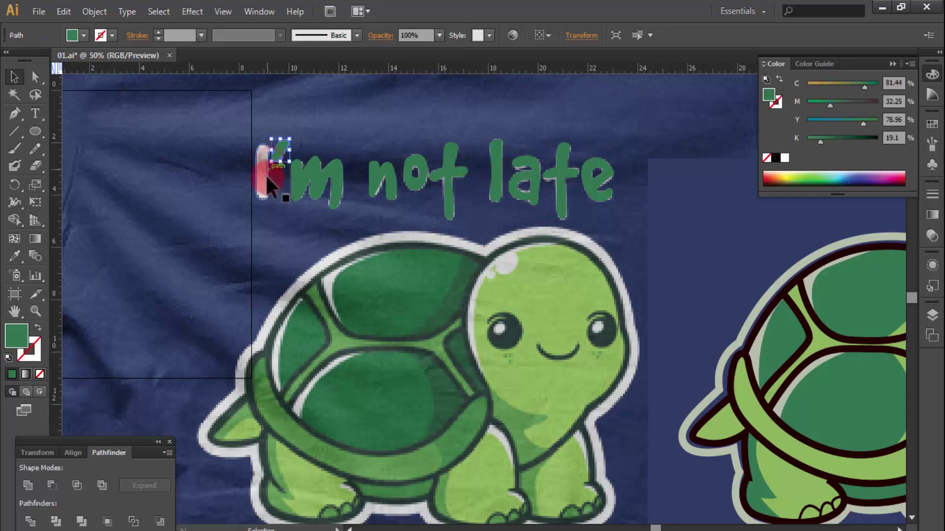
pyautogui.click(274, 253)
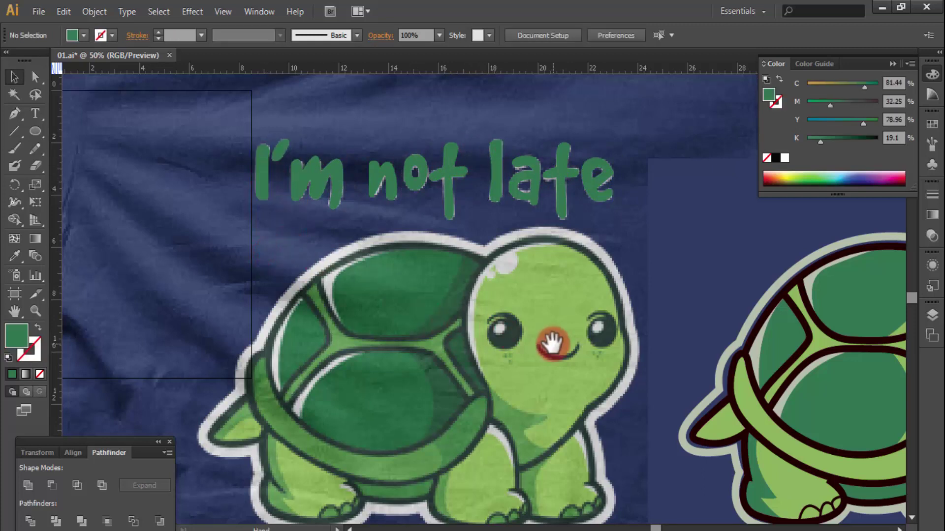
pyautogui.moveTo(552, 343); pyautogui.dragTo(484, 274)
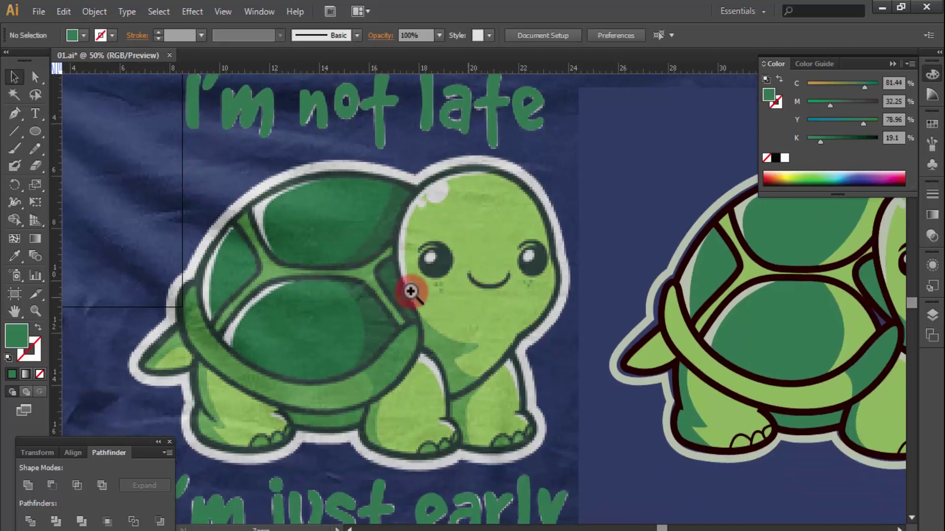
# Delete a stray point on the m with Direct Selection, undoing an accidental fill swap
pyautogui.press('a')
pyautogui.click(244, 116)
pyautogui.press('Delete')
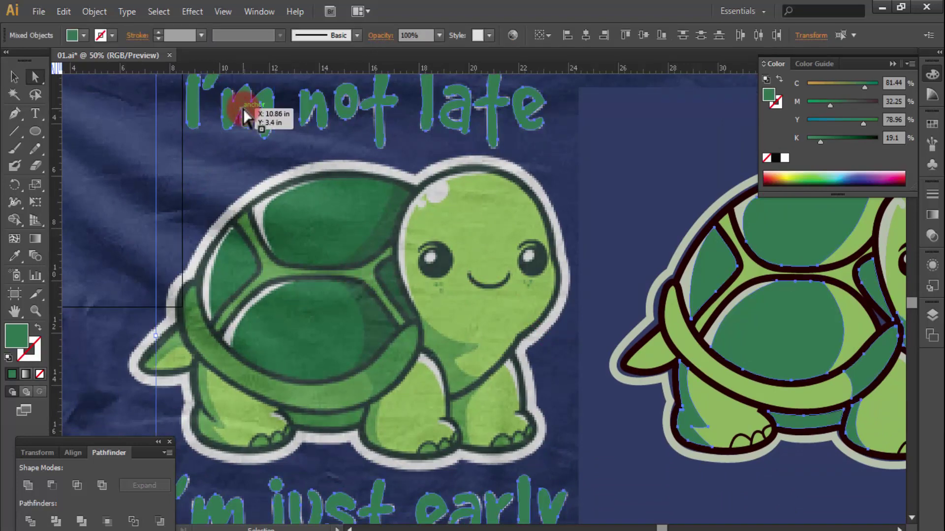
pyautogui.keyDown('ctrl'); pyautogui.keyDown('alt'); pyautogui.click(501, 322); pyautogui.keyUp('alt'); pyautogui.keyUp('ctrl')
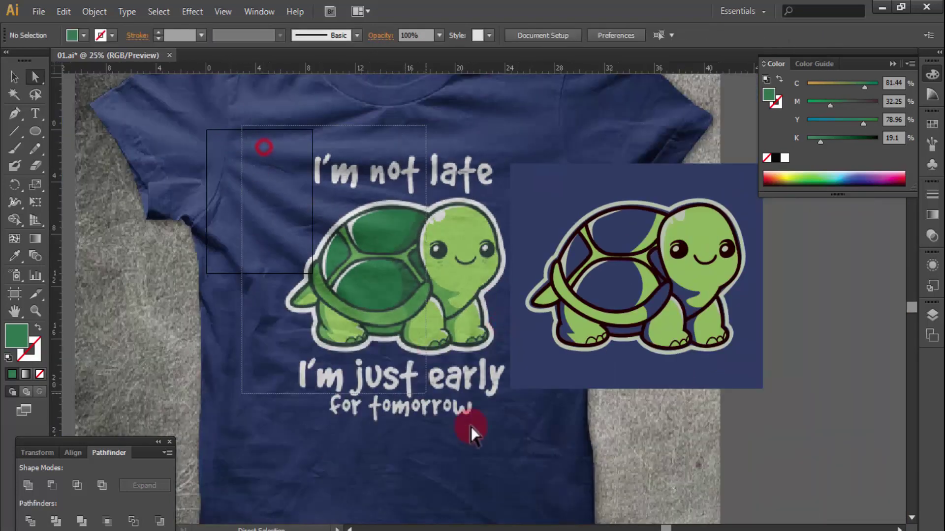
pyautogui.hotkey('shift', 'x')
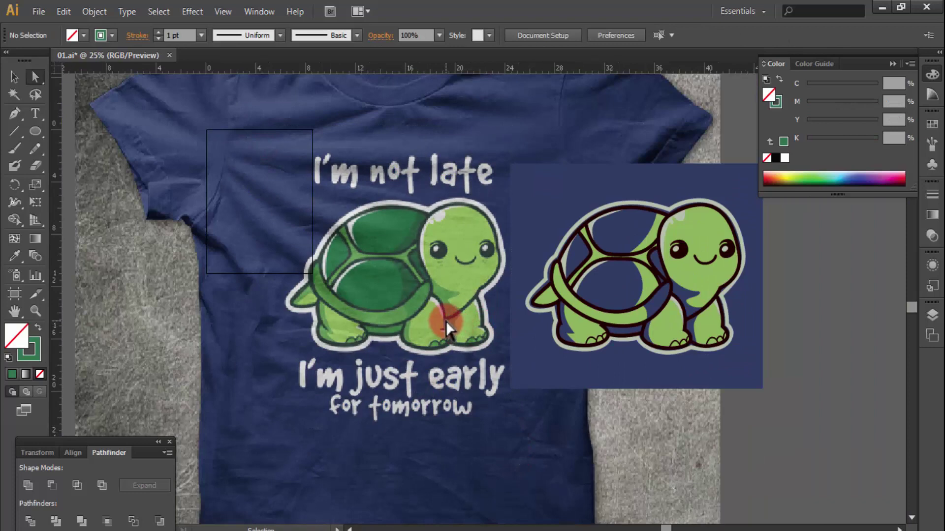
pyautogui.hotkey('ctrl', 'z')
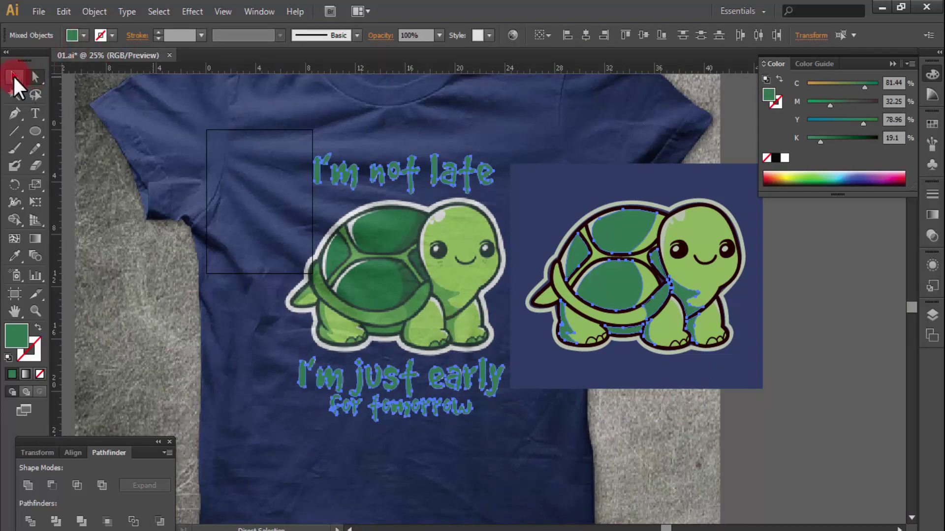
# Marquee-select the green lettering and drag it onto the navy panel around the turtle
pyautogui.click(232, 179)
pyautogui.moveTo(443, 264); pyautogui.dragTo(357, 249)
pyautogui.moveTo(181, 122)
pyautogui.mouseDown()
pyautogui.moveTo(343, 347)
pyautogui.moveTo(414, 406)
pyautogui.mouseUp()
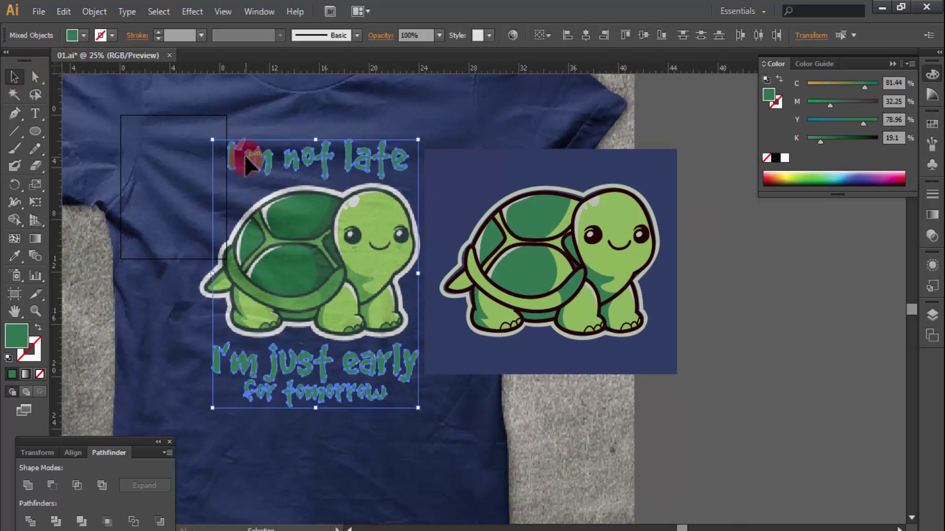
pyautogui.moveTo(249, 163)
pyautogui.mouseDown()
pyautogui.moveTo(490, 186)
pyautogui.moveTo(487, 178)
pyautogui.mouseUp()
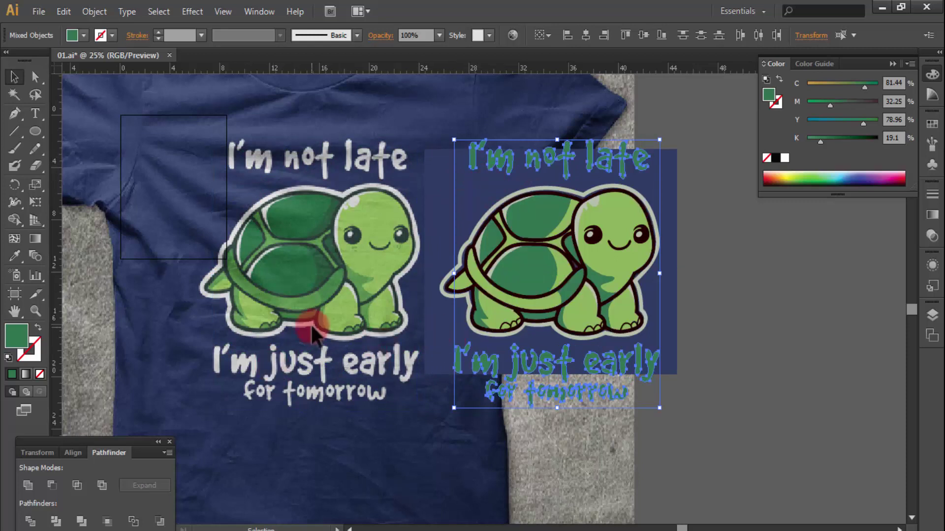
# Eyedropper the shirt print's light gray onto the lettering, then deselect
pyautogui.press('i')
pyautogui.click(443, 292)
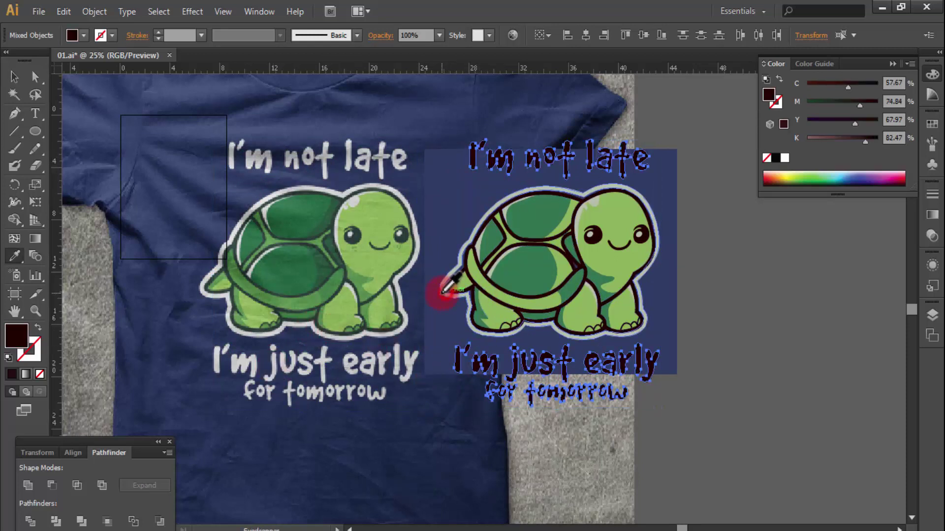
pyautogui.click(411, 286)
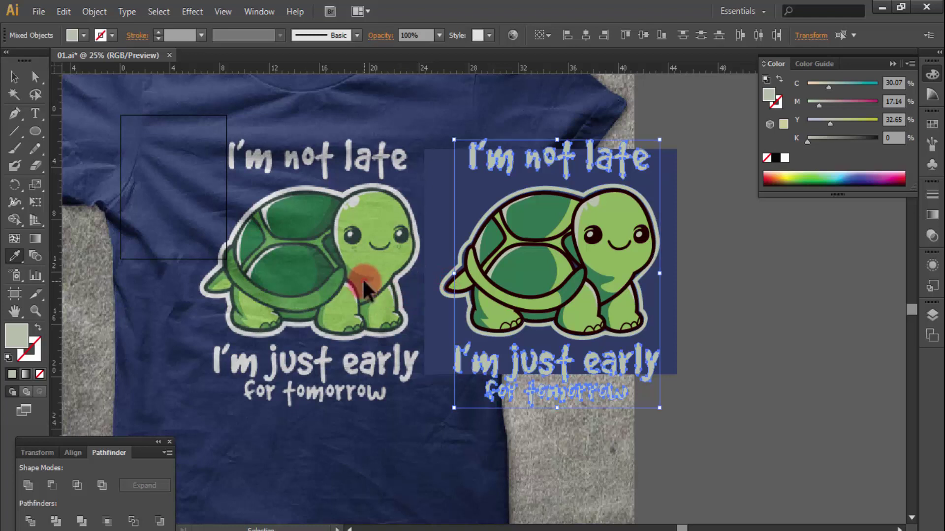
pyautogui.hotkey('ctrl', 'shift', 'a')
pyautogui.click(15, 77)
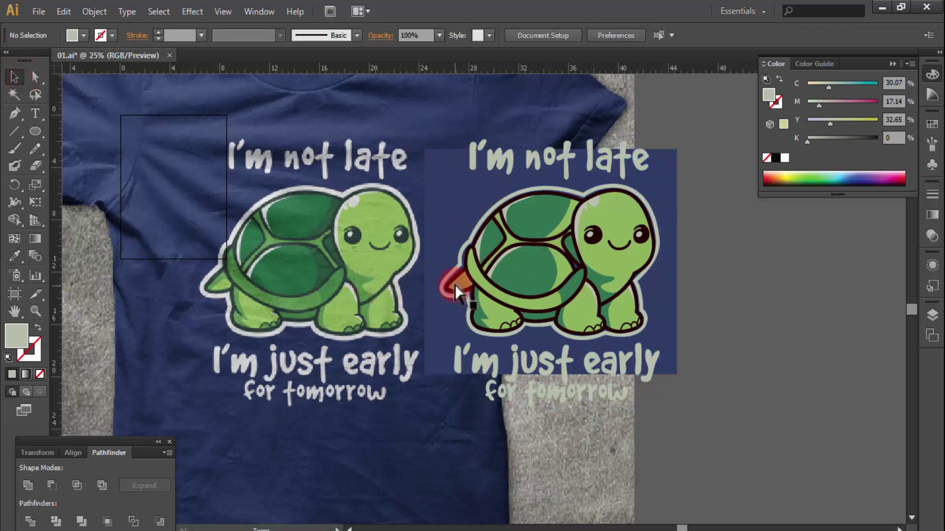
# Save the file with Ctrl+S
pyautogui.hotkey('ctrl', 's')
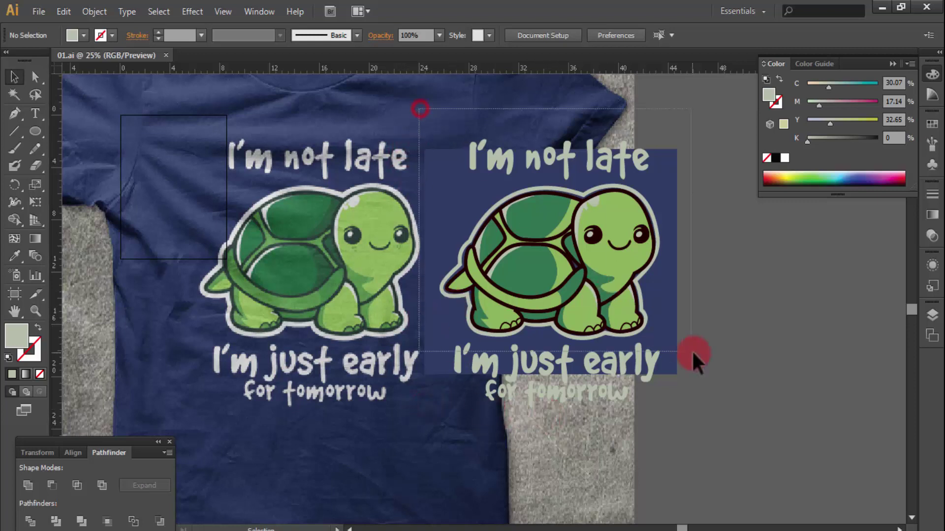
pyautogui.hotkey('ctrl', 'a')
pyautogui.click(702, 424)
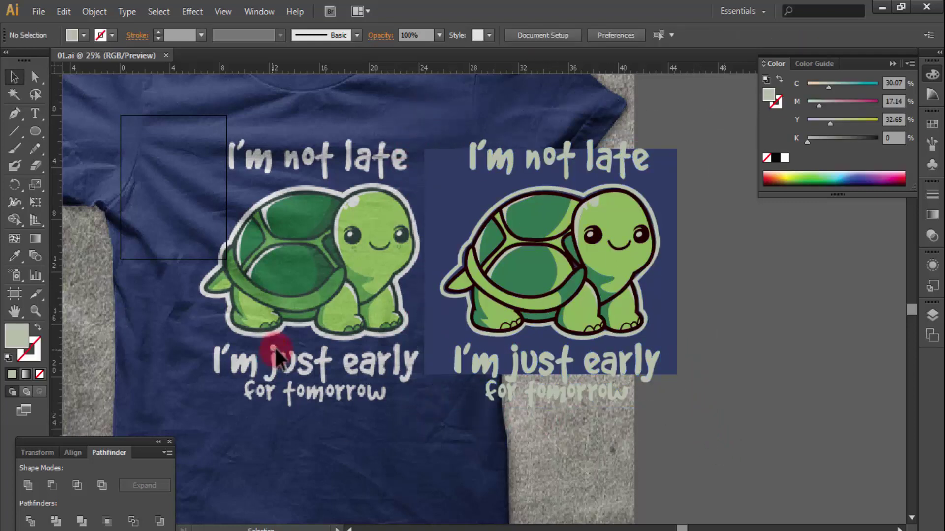
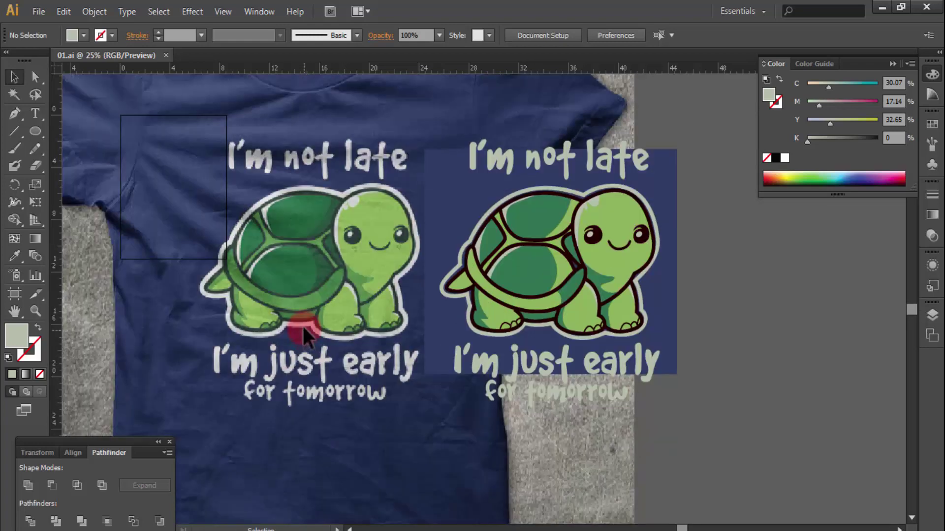
# Select all the artwork, clear the selection, and zoom out to see more canvas
pyautogui.click(213, 130)
pyautogui.click(352, 336)
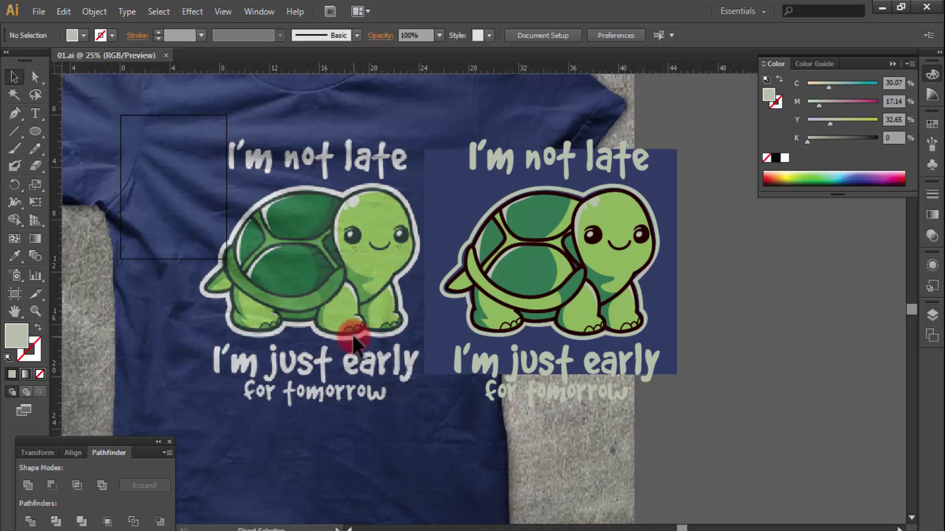
pyautogui.click(336, 500)
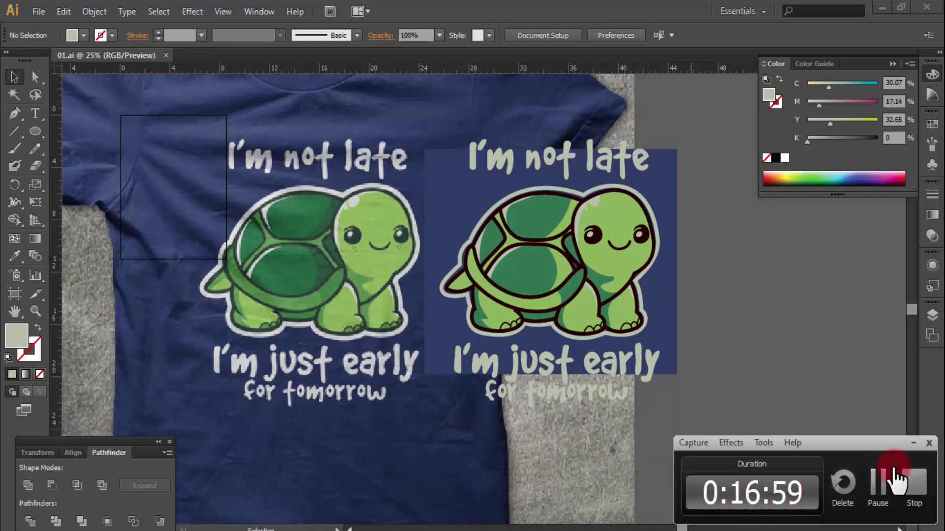
pyautogui.click(885, 486)
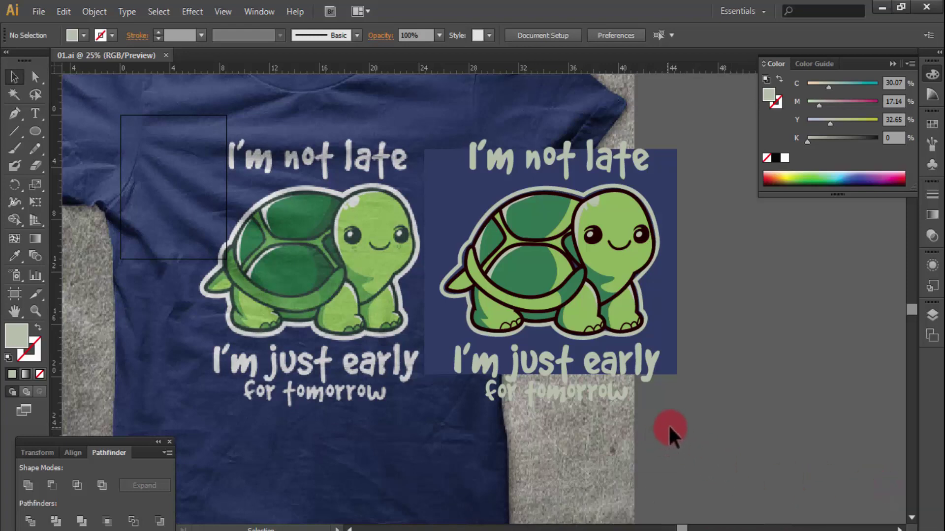
pyautogui.hotkey('ctrl', 'a')
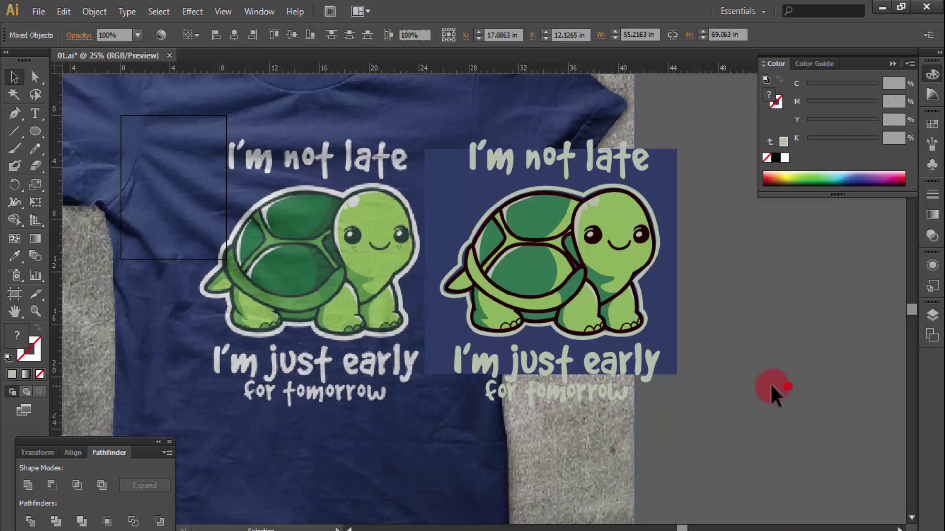
pyautogui.click(771, 389)
pyautogui.hotkey('ctrl', '-')
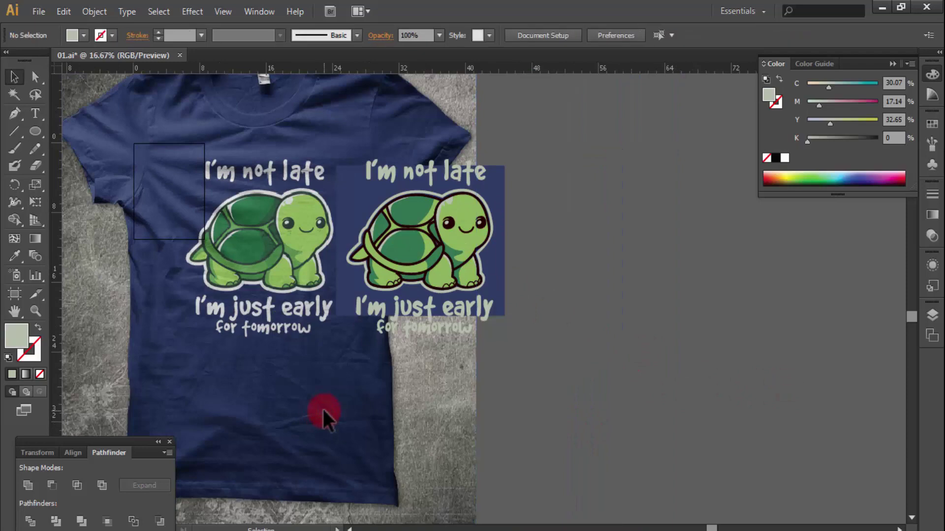
# Marquee-select the vectorized turtle design and move it right, off the shirt
pyautogui.moveTo(327, 147); pyautogui.dragTo(607, 415)
pyautogui.moveTo(449, 272)
pyautogui.mouseDown()
pyautogui.moveTo(648, 291)
pyautogui.moveTo(624, 291)
pyautogui.mouseUp()
pyautogui.click(626, 407)
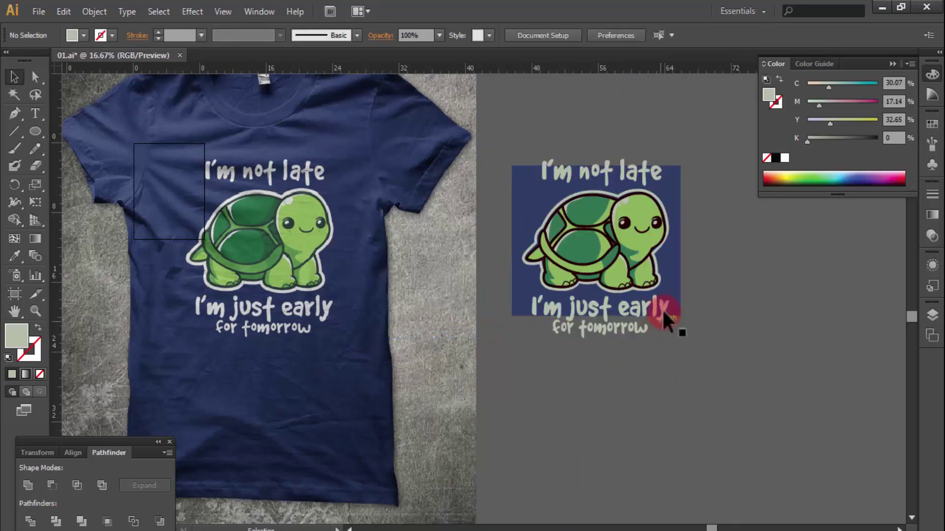
# Stretch the navy background into a tall panel, then direct-select a grey lettering piece
pyautogui.click(678, 270)
pyautogui.moveTo(596, 317); pyautogui.dragTo(600, 390)
pyautogui.press('a')
pyautogui.click(595, 314)
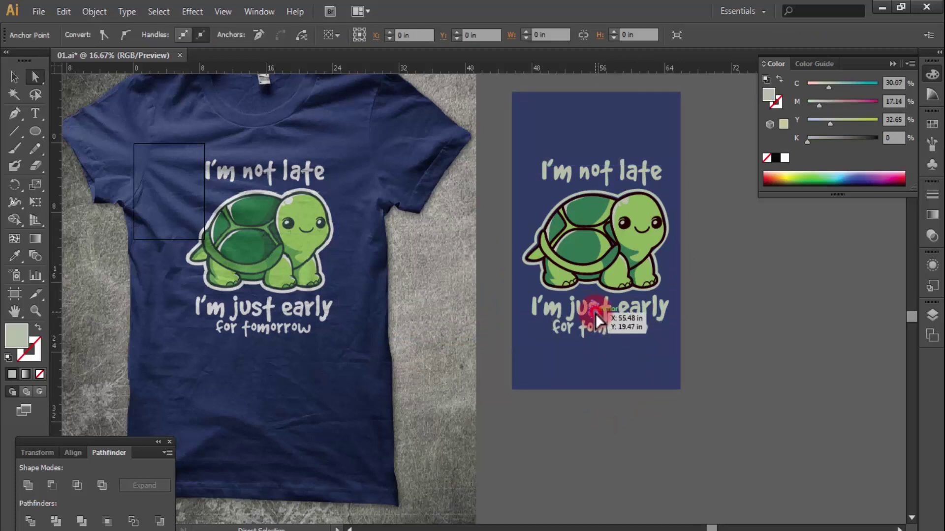
# Recolour every pale grey fill to white via Select > Same > Fill Color and the white swatch
pyautogui.click(158, 12)
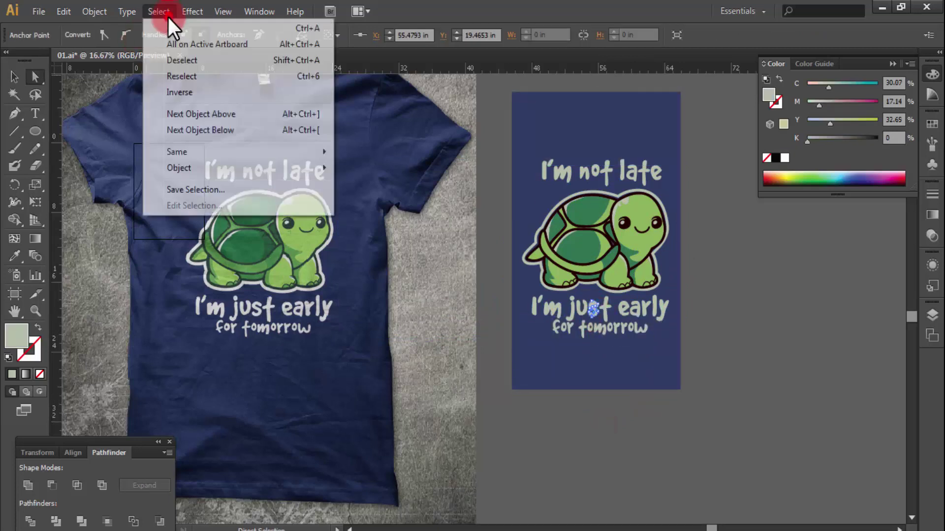
pyautogui.click(356, 217)
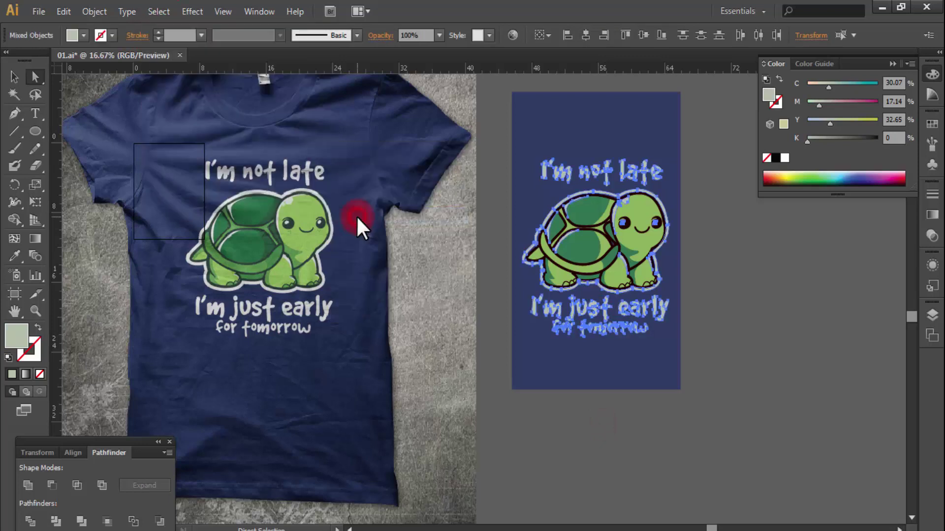
pyautogui.click(784, 158)
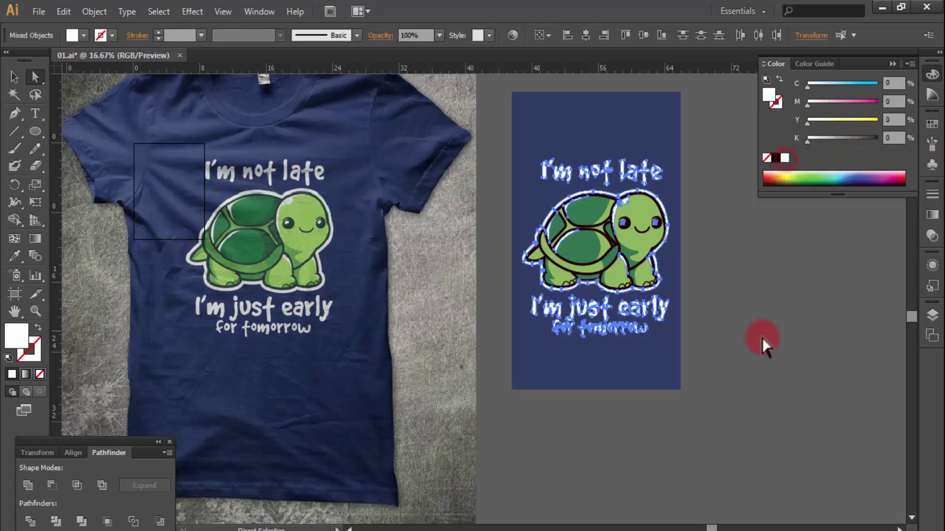
pyautogui.click(739, 345)
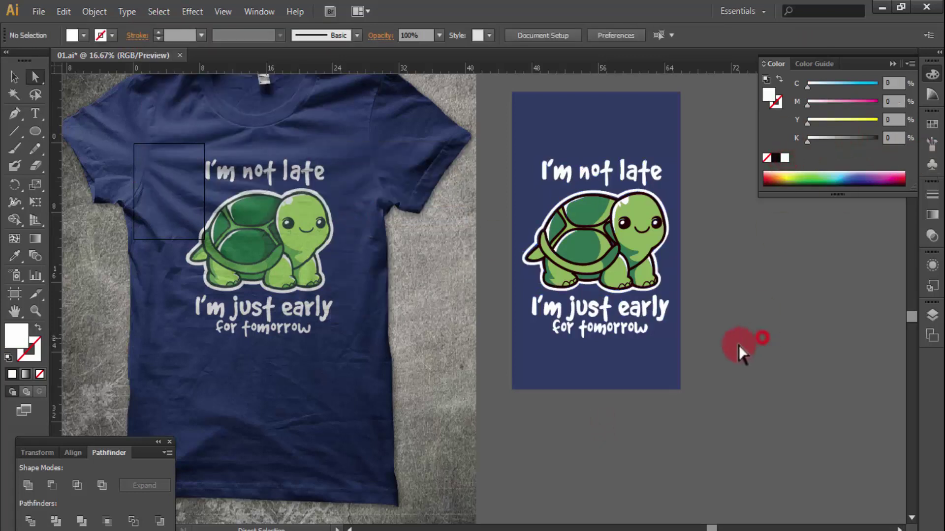
pyautogui.keyDown('ctrl'); pyautogui.click(506, 278); pyautogui.keyUp('ctrl')
pyautogui.moveTo(518, 303); pyautogui.dragTo(586, 355)
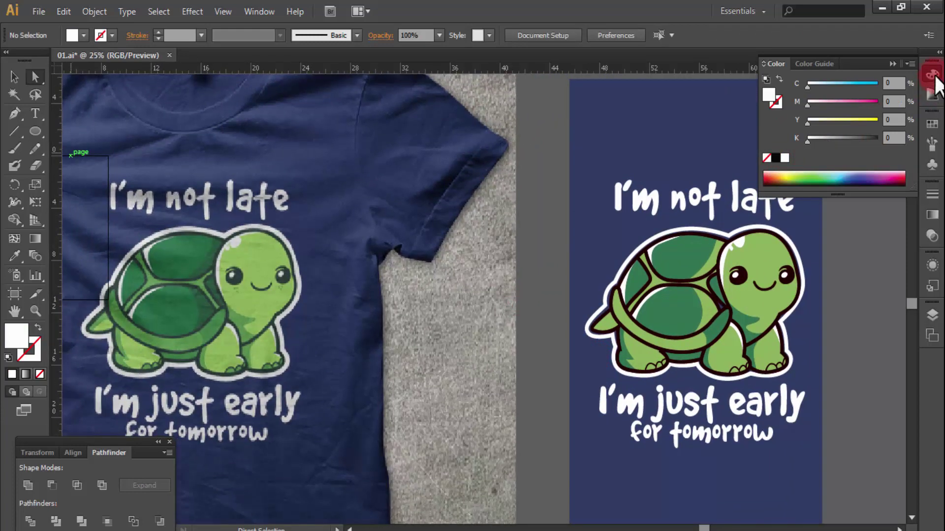
pyautogui.click(934, 79)
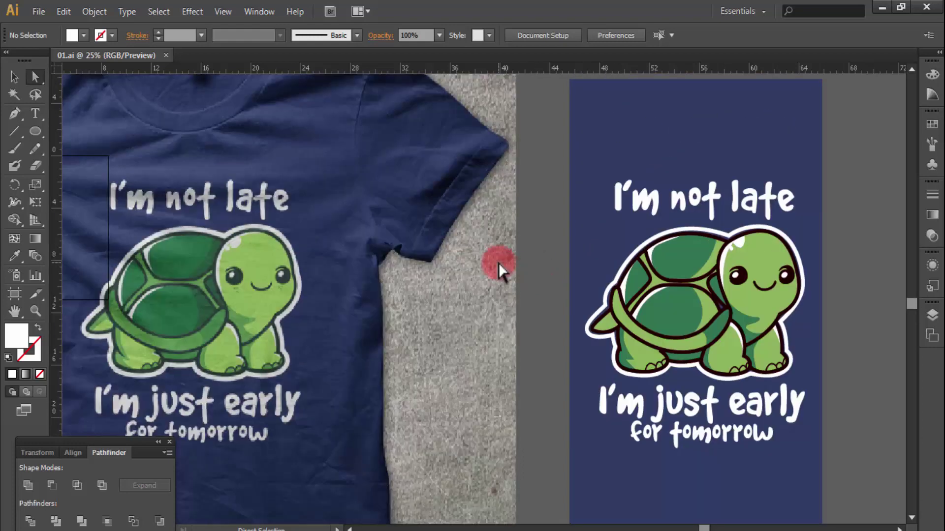
pyautogui.click(33, 12)
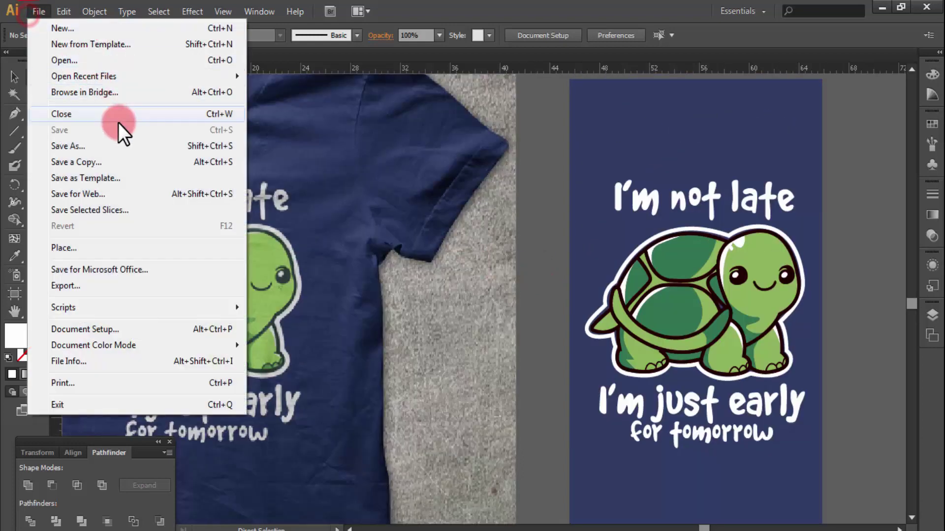
pyautogui.click(434, 240)
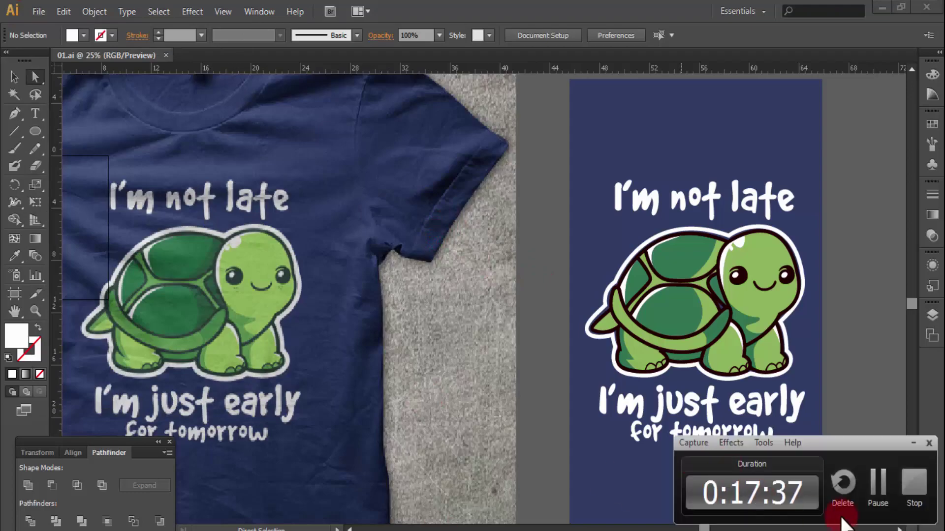